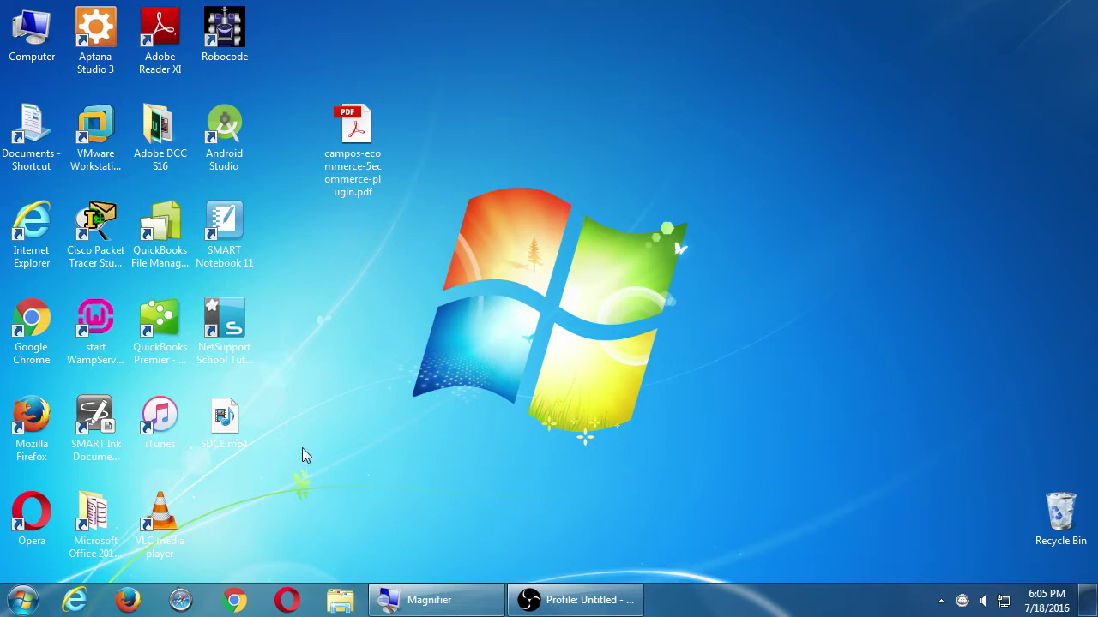
- Launch WampServer 64 from the desktop and show the hidden notification-area icons
left_click(92, 319)
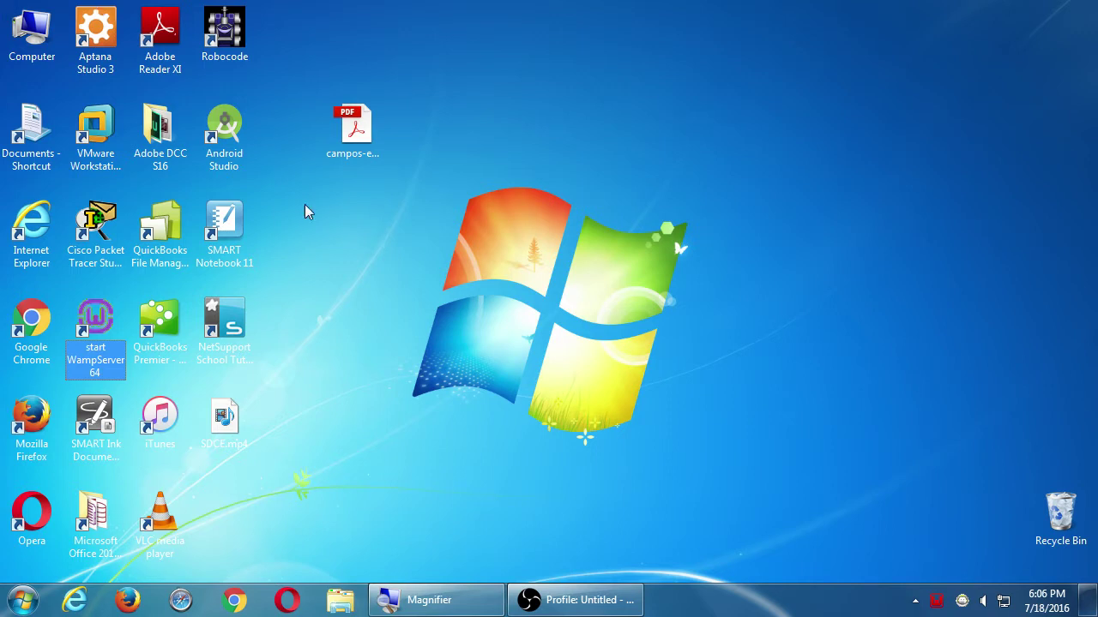
left_click(915, 600)
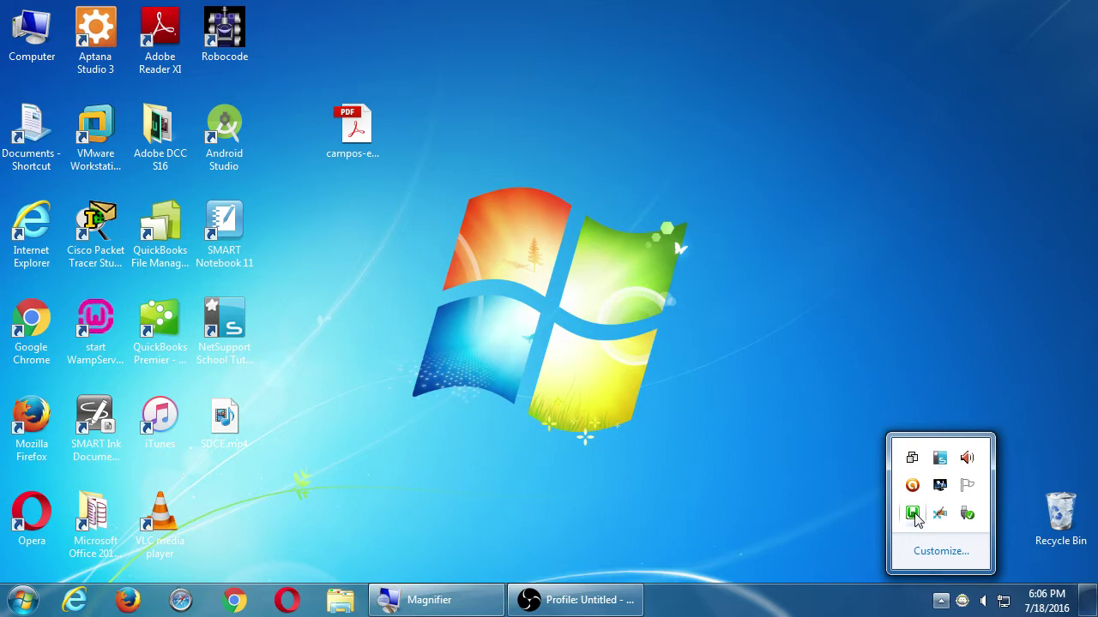
- Open phpMyAdmin from the WampServer tray menu and dismiss Chrome's extensions notice
left_click(912, 514)
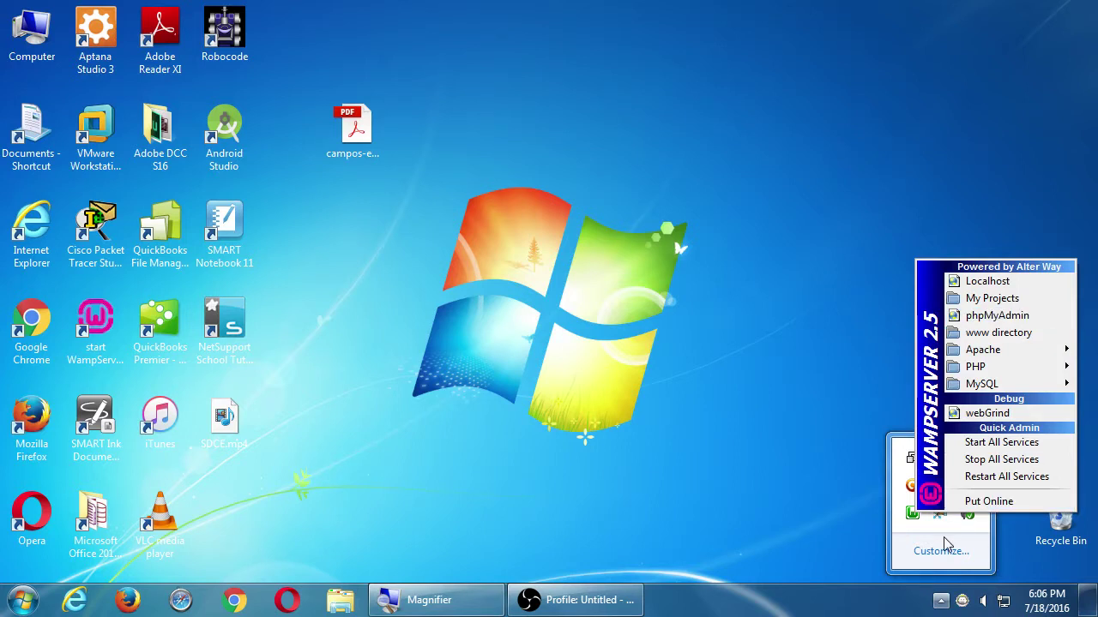
left_click(991, 317)
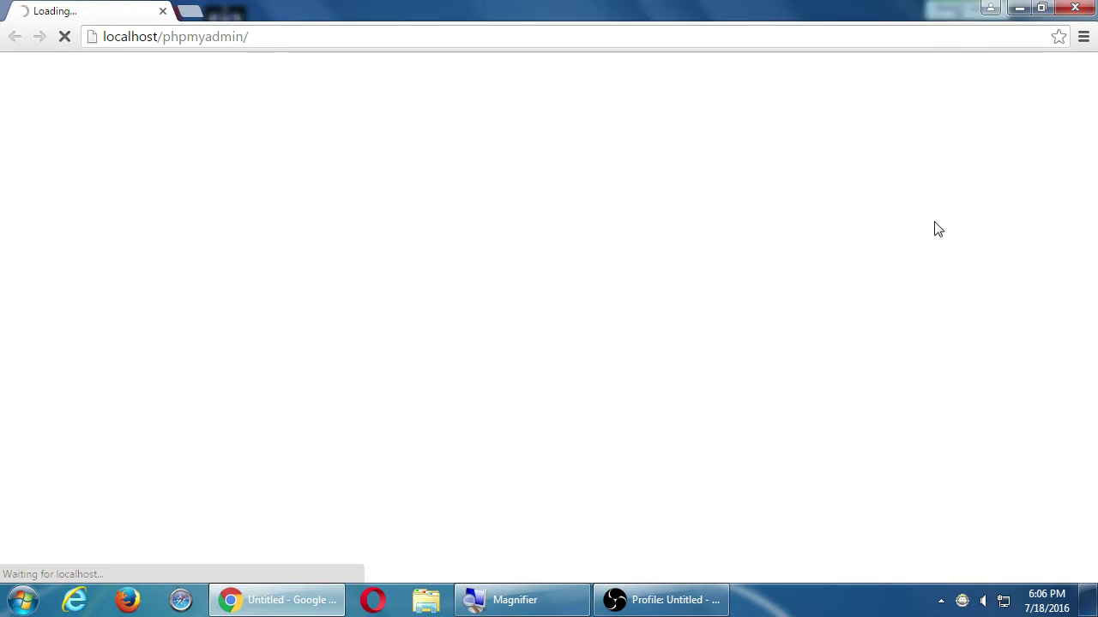
left_click(1038, 183)
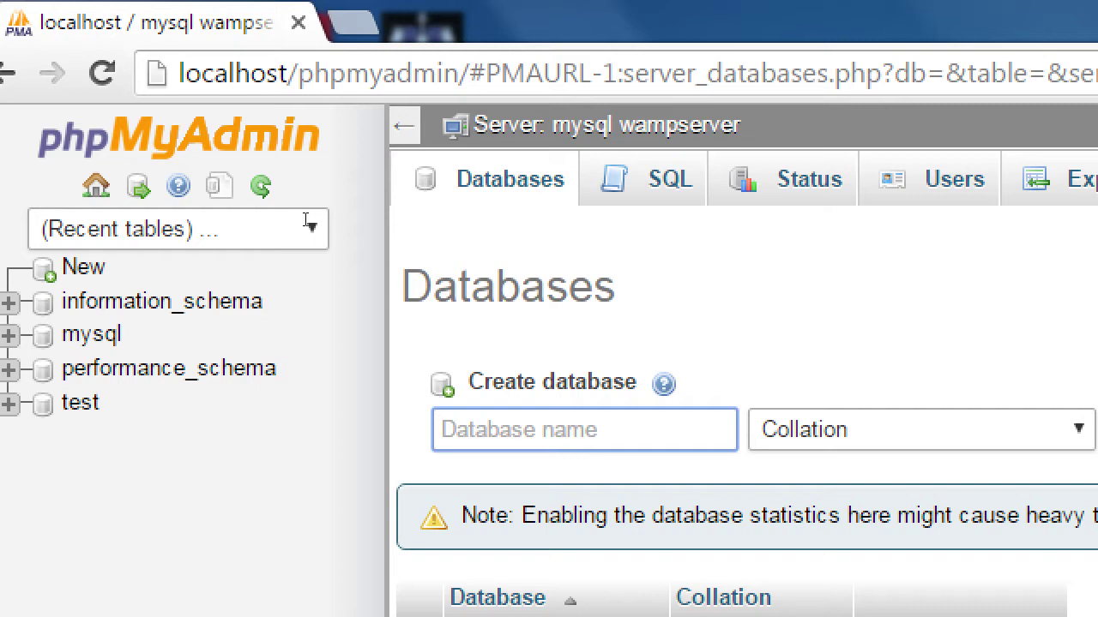
- Create a phpMyAdmin database named 'wordpress', then minimize the browser to the desktop
type("wordpress")
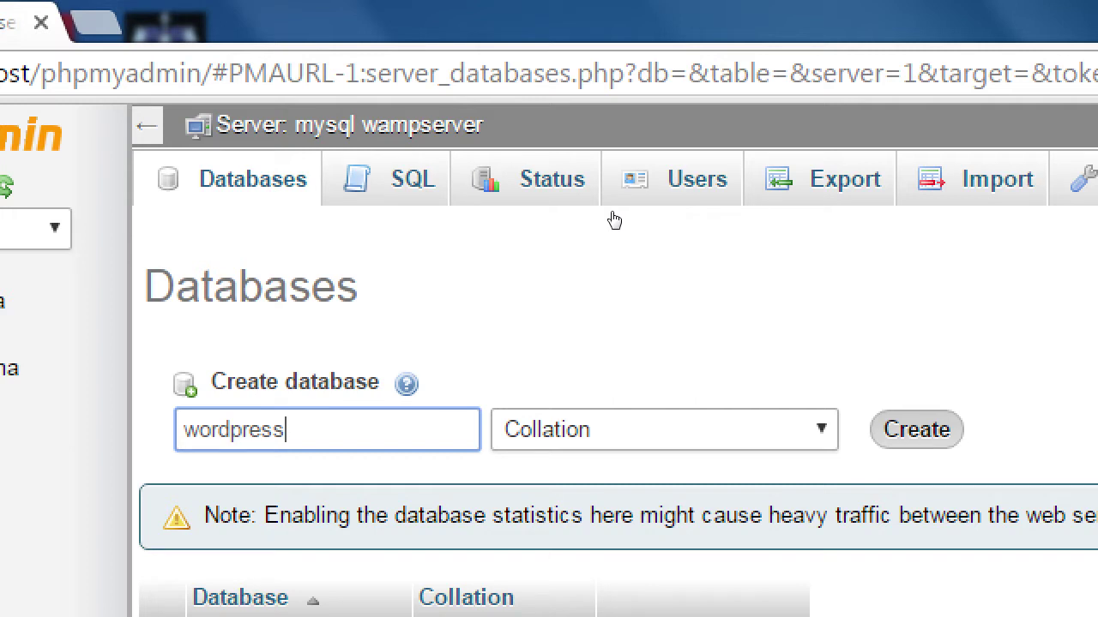
key("Return")
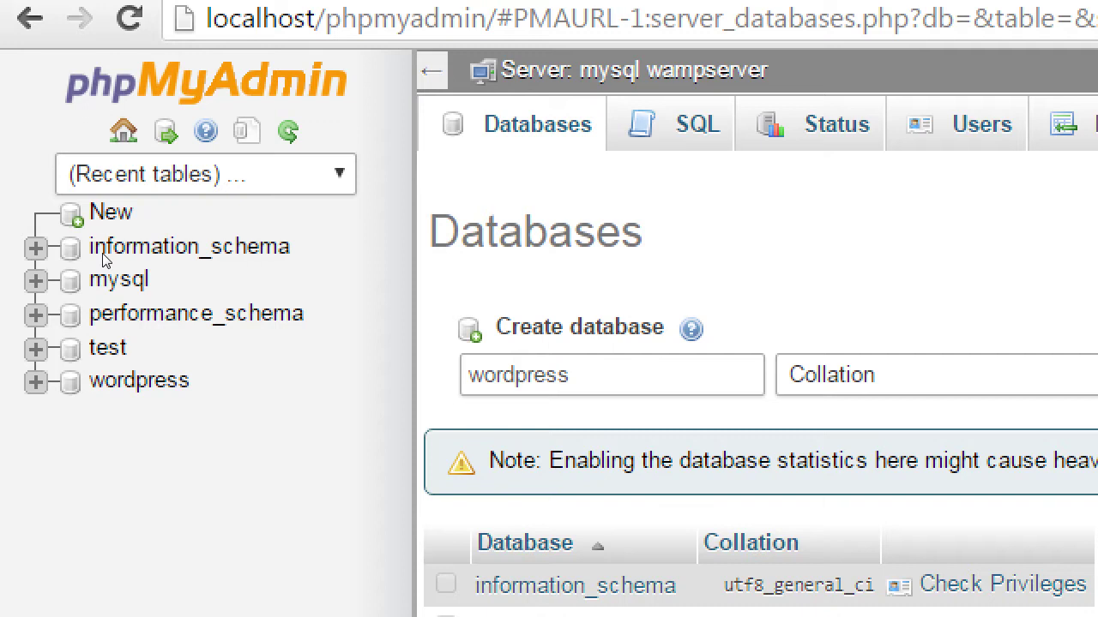
left_click(103, 256)
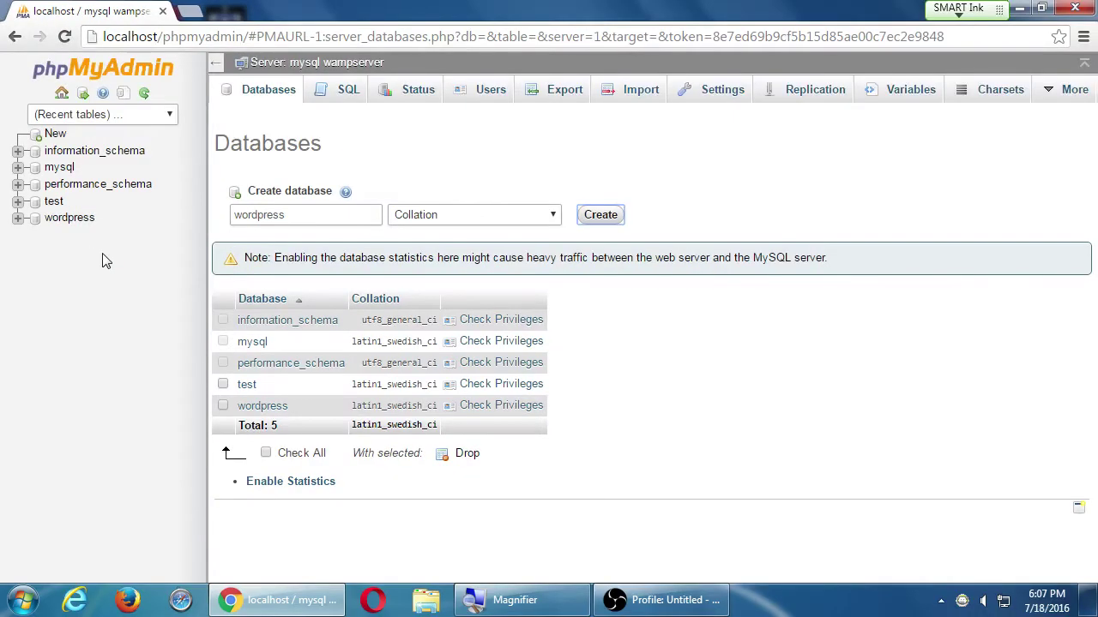
key("super+d")
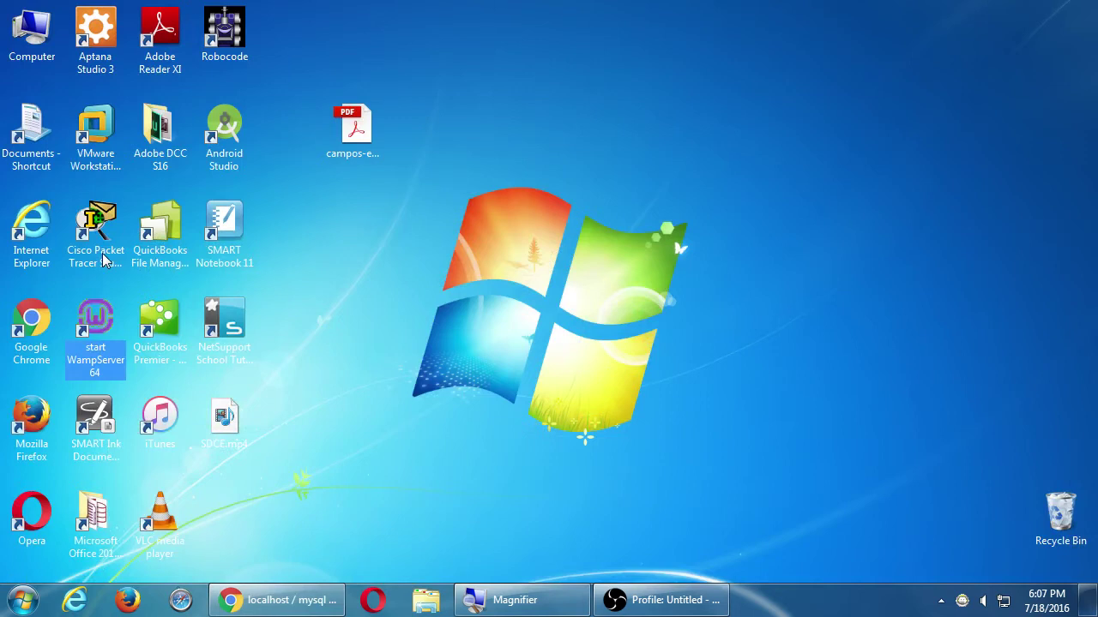
- Copy the 2016-07-11 folder from Z:\Campos WordPress II and hide the Explorer window
left_click(28, 39)
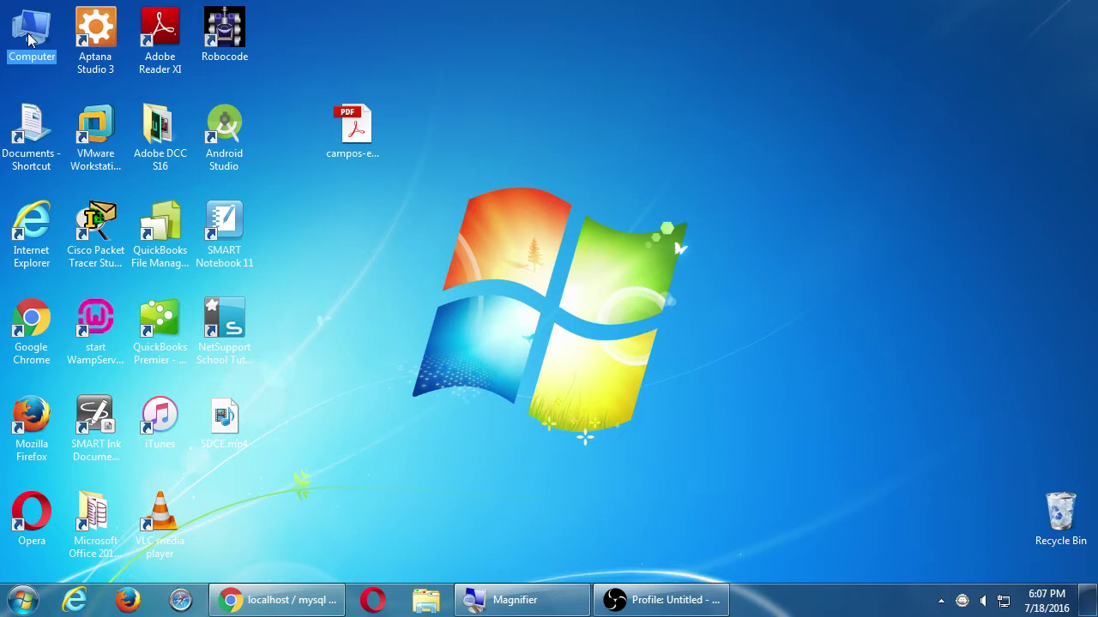
double_click(28, 39)
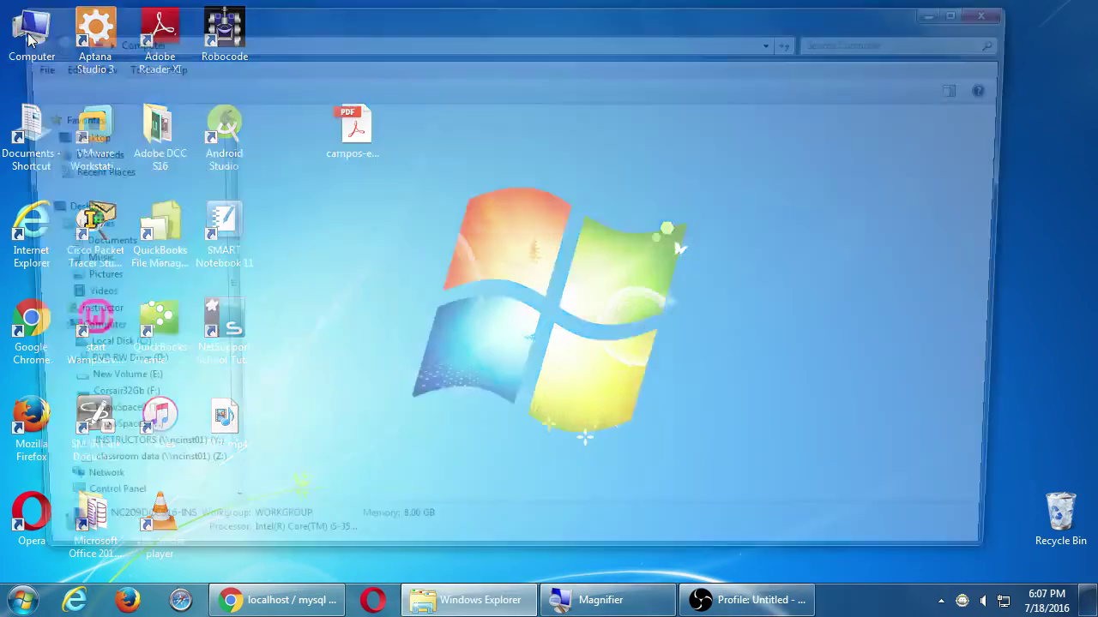
key("alt")
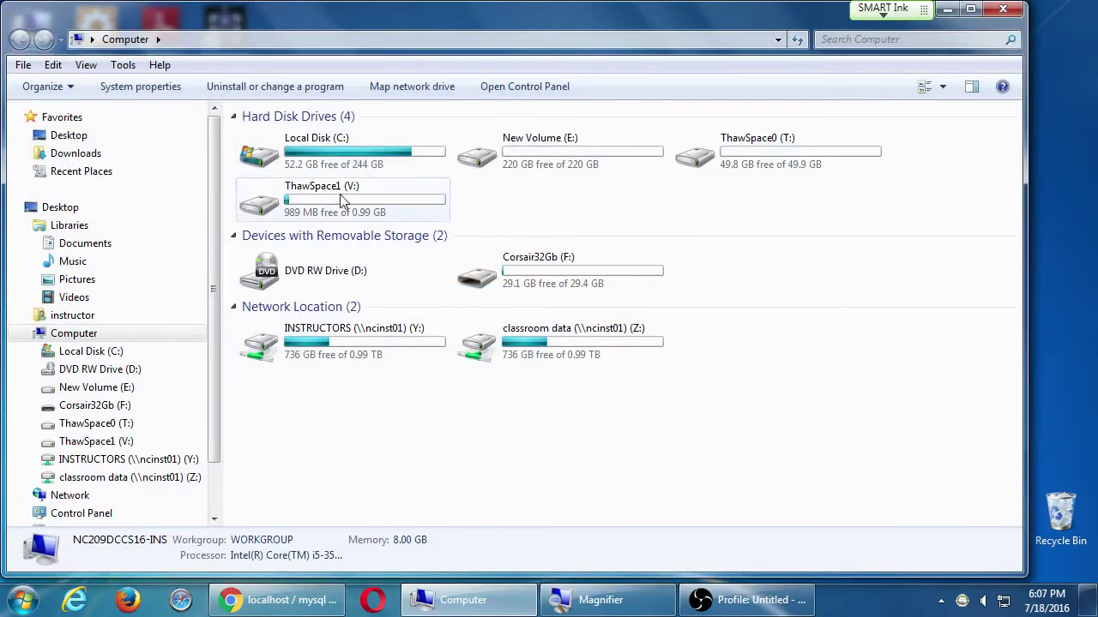
double_click(485, 346)
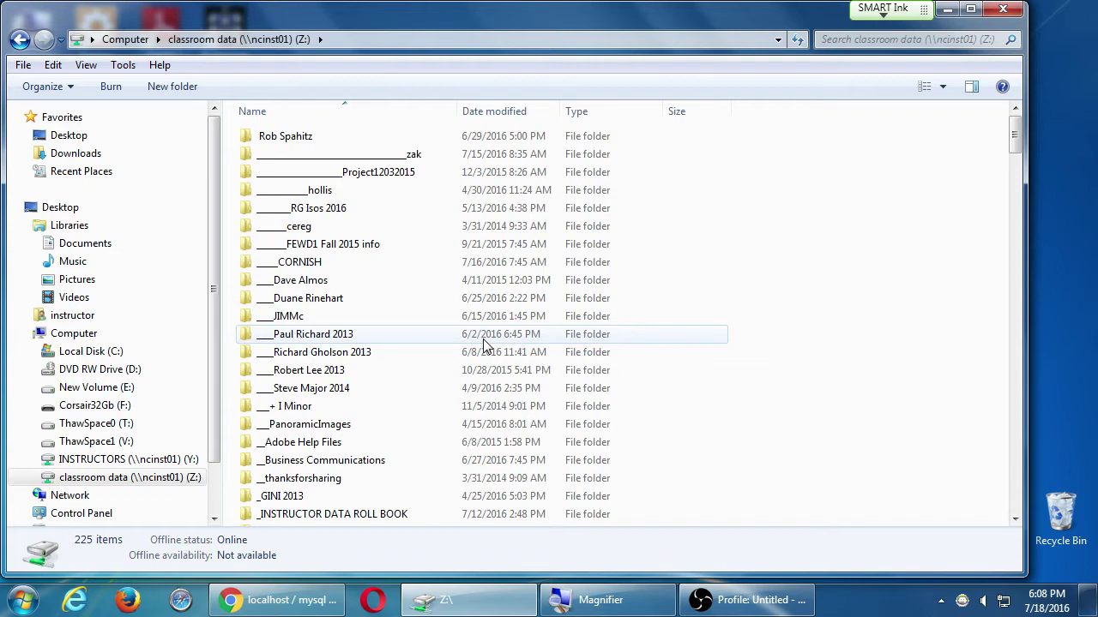
left_click(483, 338)
key("c")
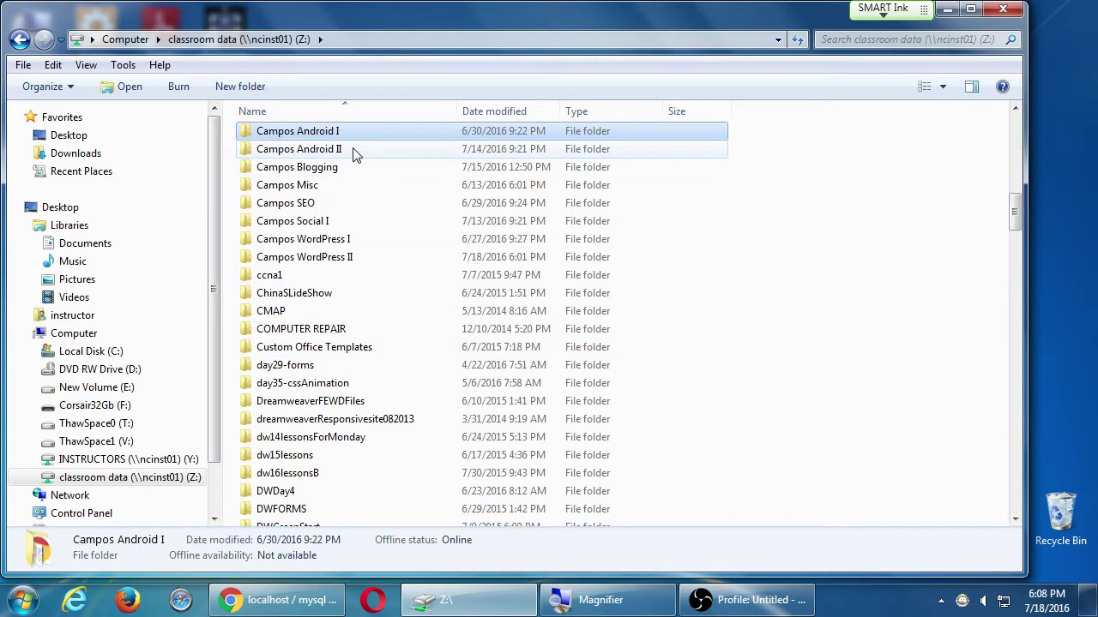
double_click(344, 257)
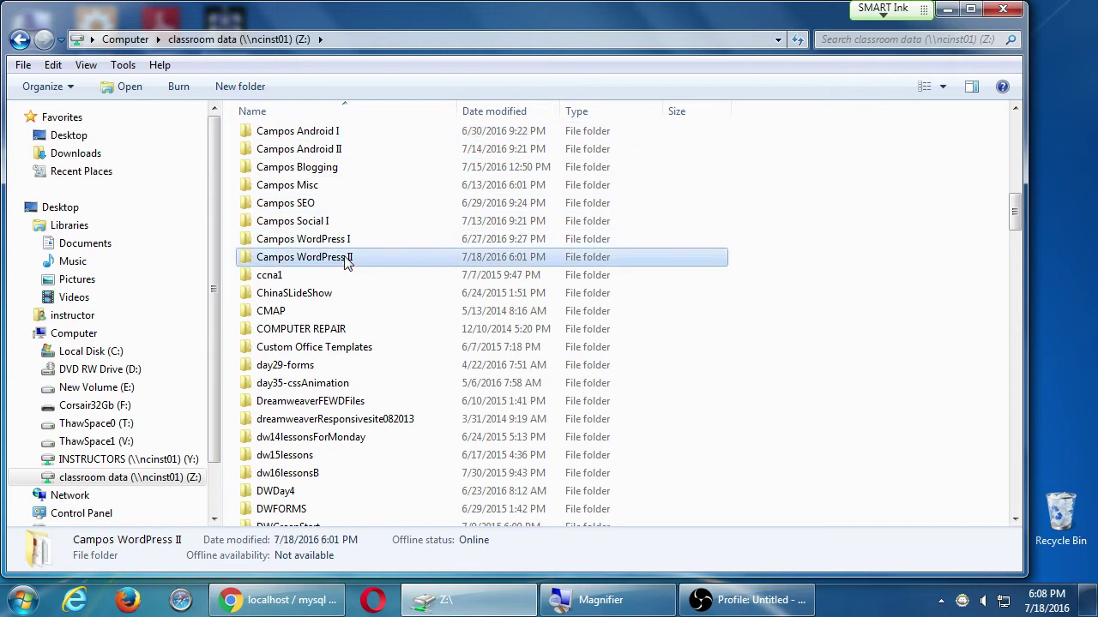
left_click(260, 159)
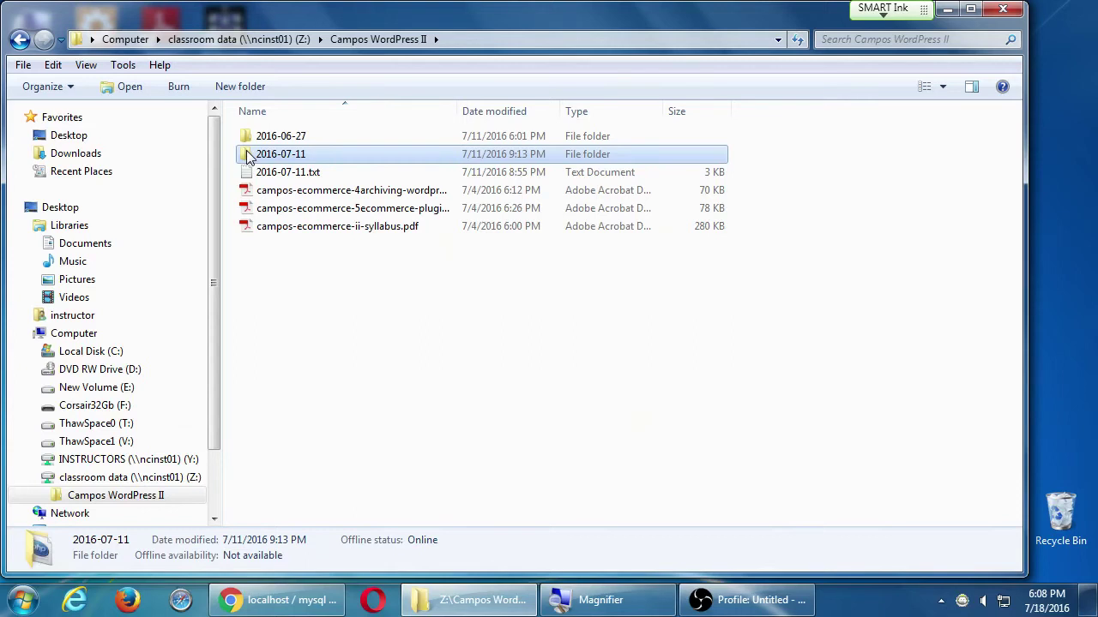
key("super+d")
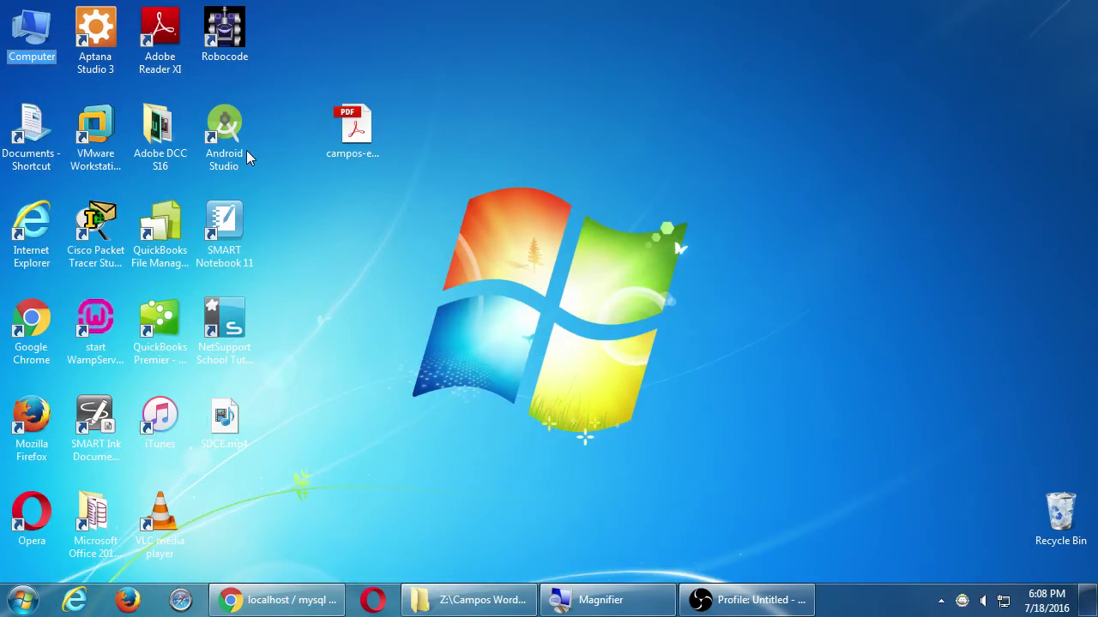
- Browse to the C:\wamp\www folder in Windows Explorer
key("Return")
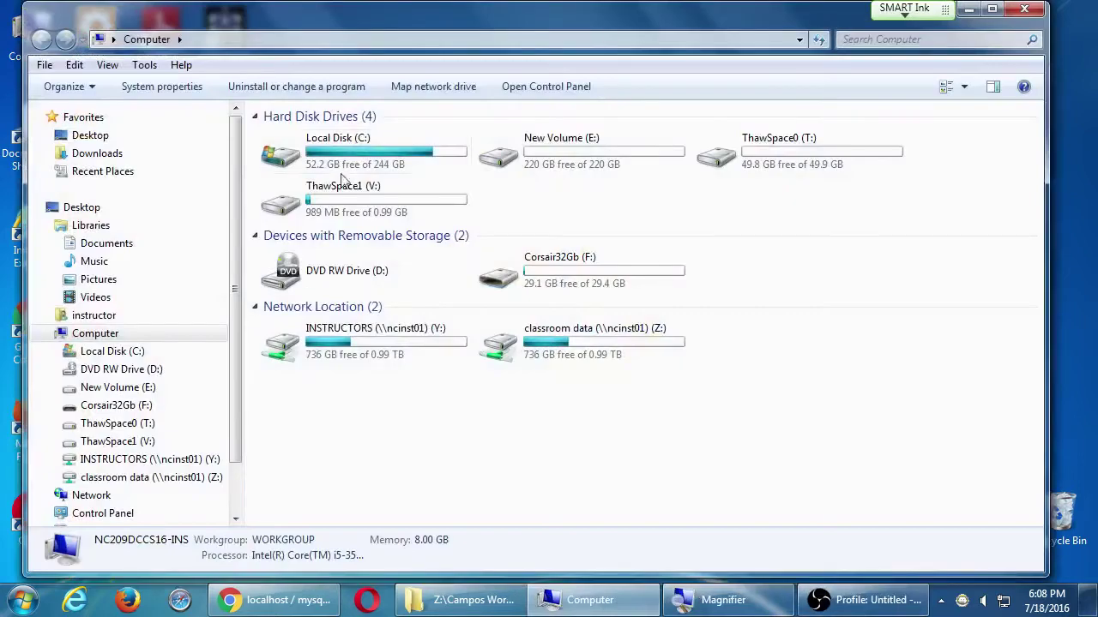
left_click(350, 163)
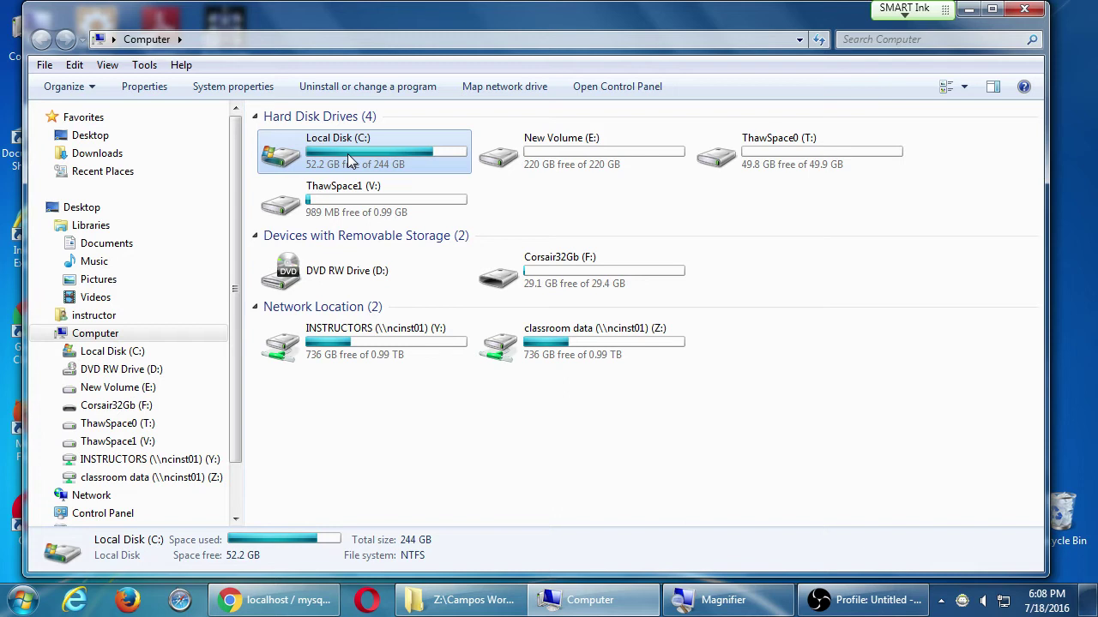
double_click(350, 163)
key("w")
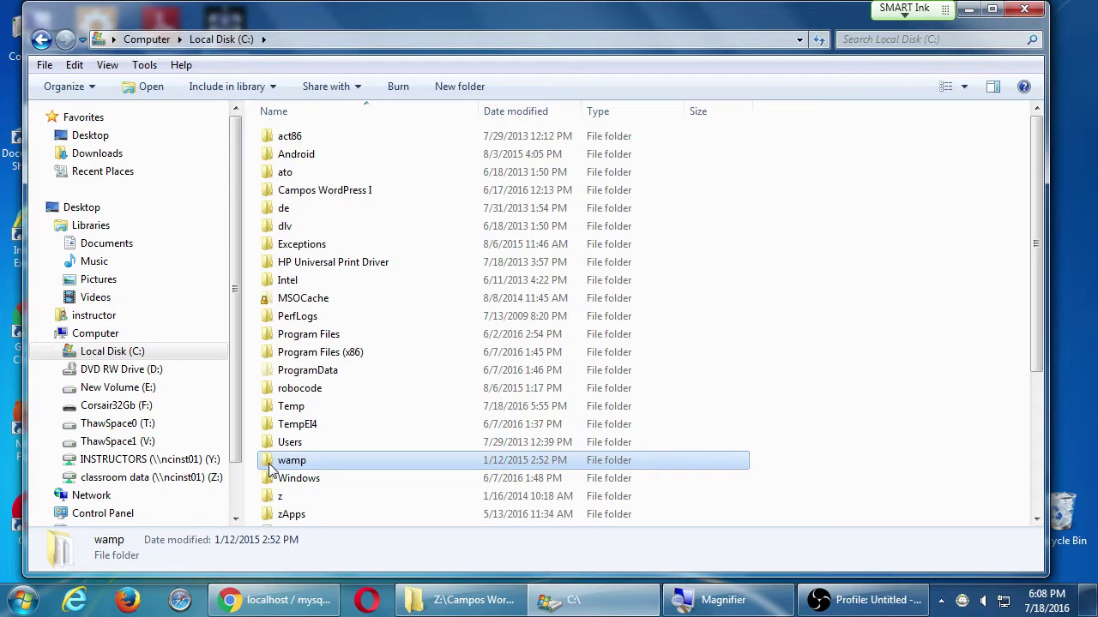
mouse_move(269, 468)
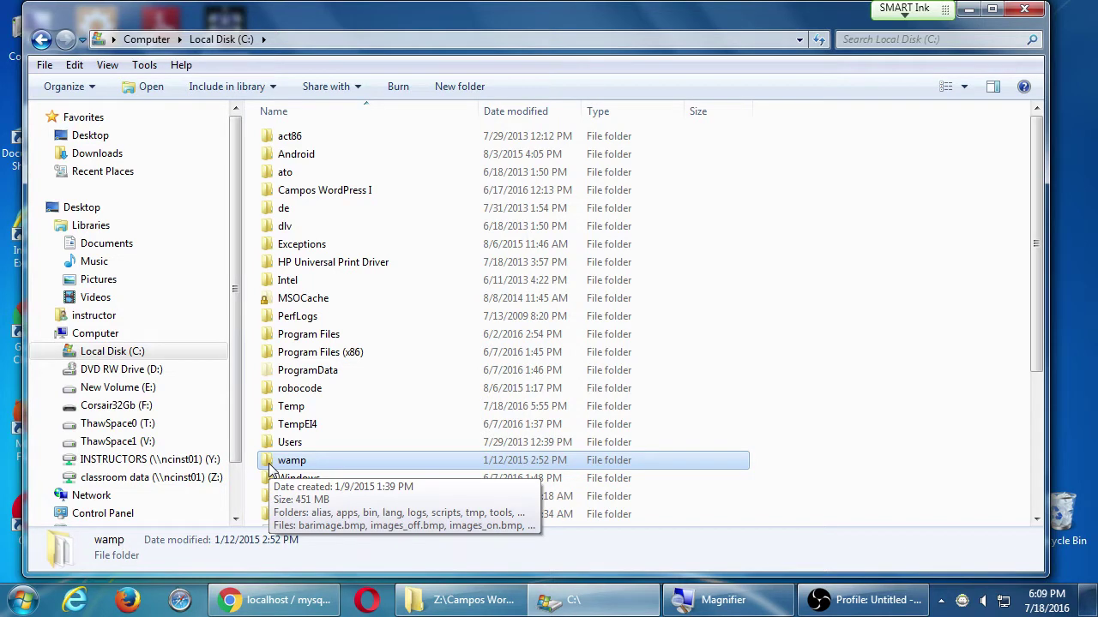
double_click(283, 460)
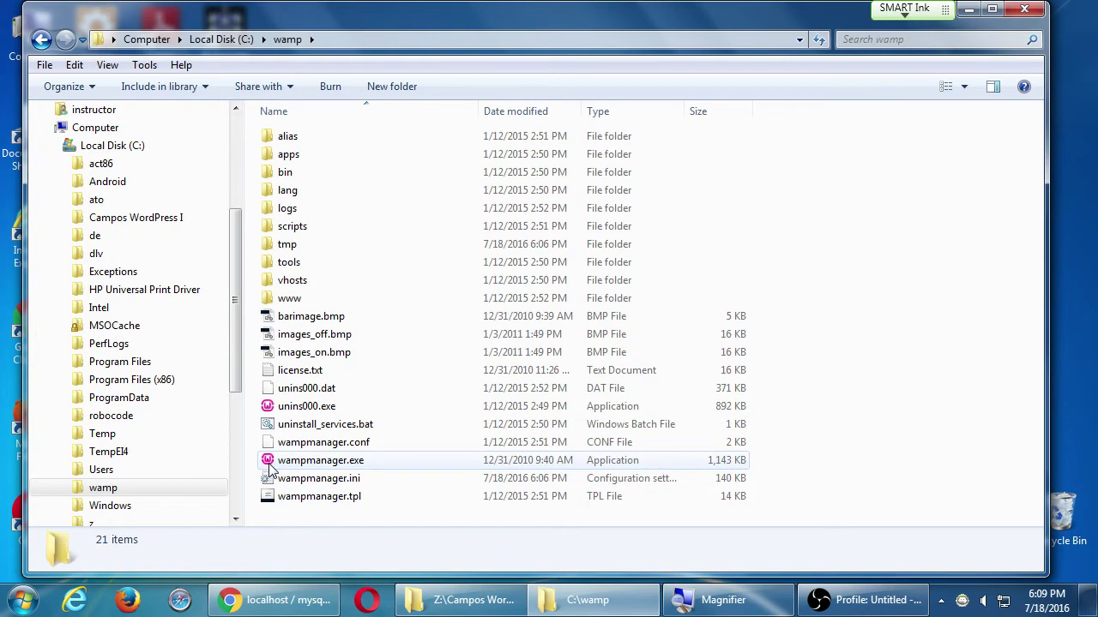
double_click(288, 300)
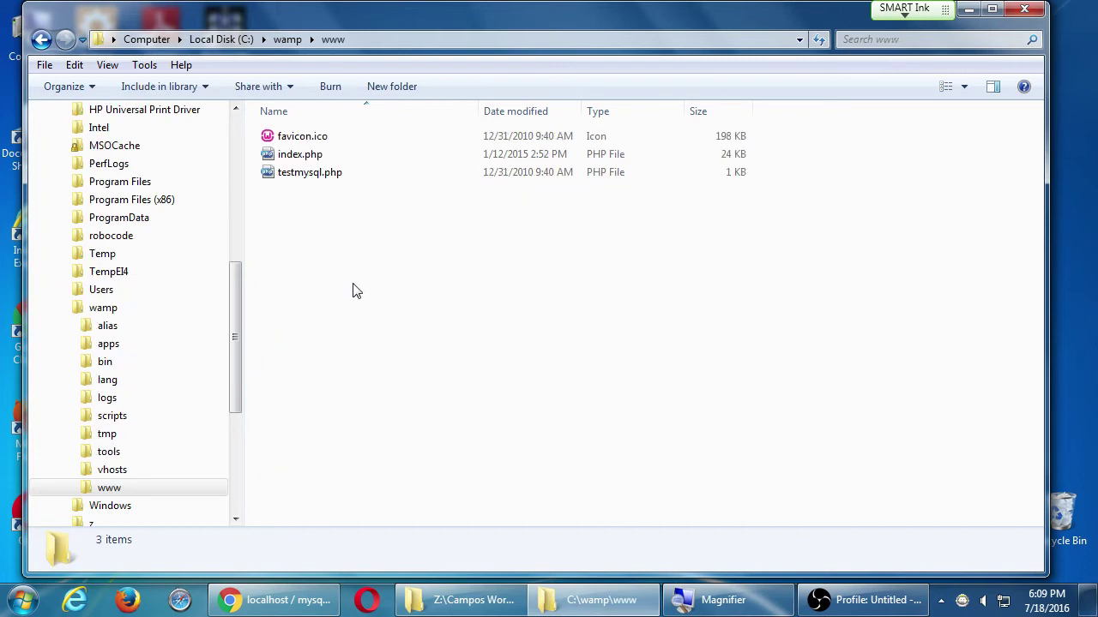
- Paste the 2016-07-11 folder into www and bring Chrome back
key("ctrl+v")
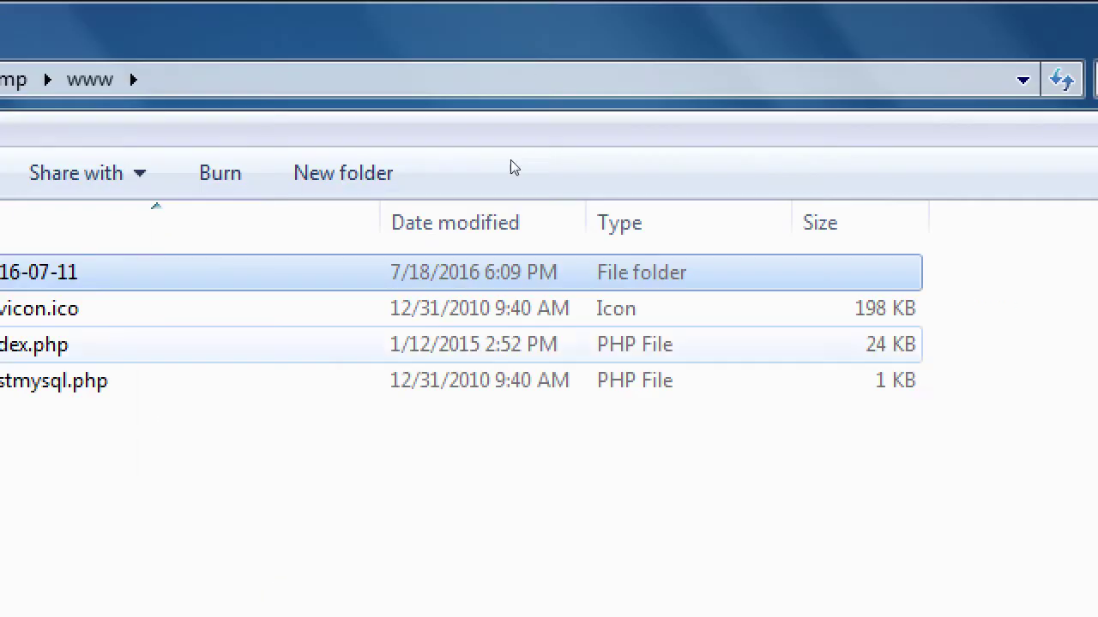
key("Return")
key("BackSpace")
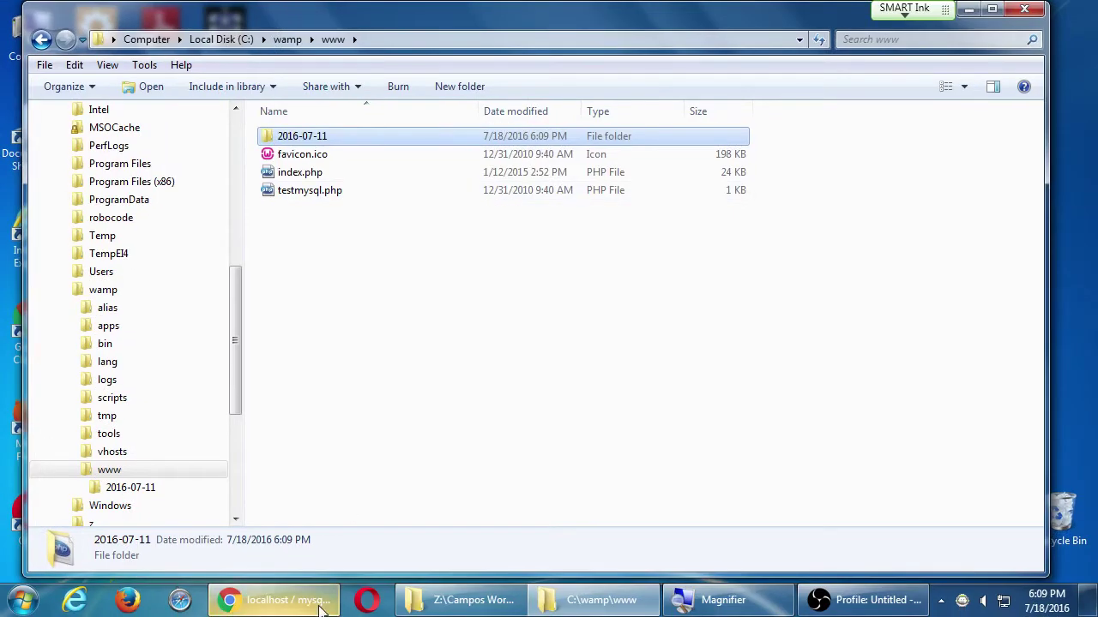
left_click(319, 605)
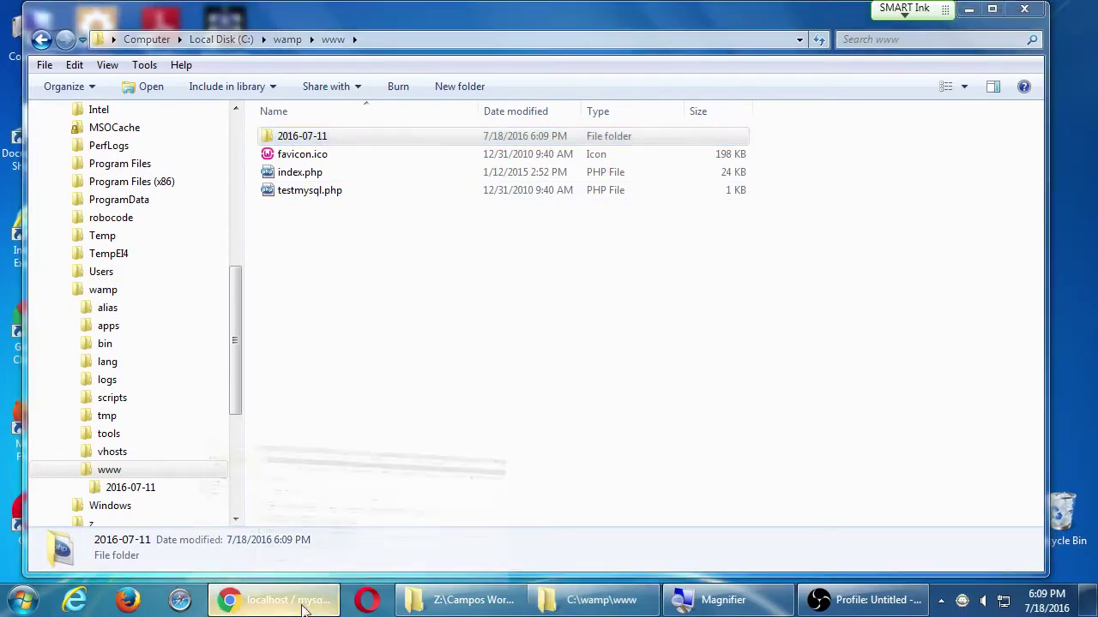
- Load localhost/2016-07-11/installer.php in Chrome to reach the Duplicator installer
left_click_drag(254, 22, 360, 173)
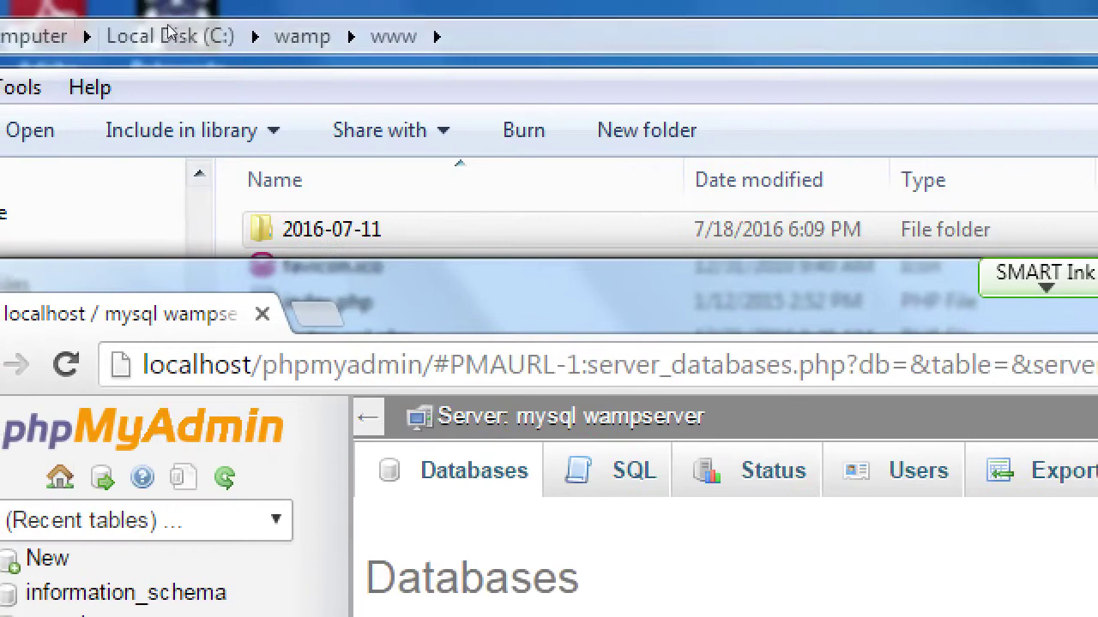
key("ctrl+l")
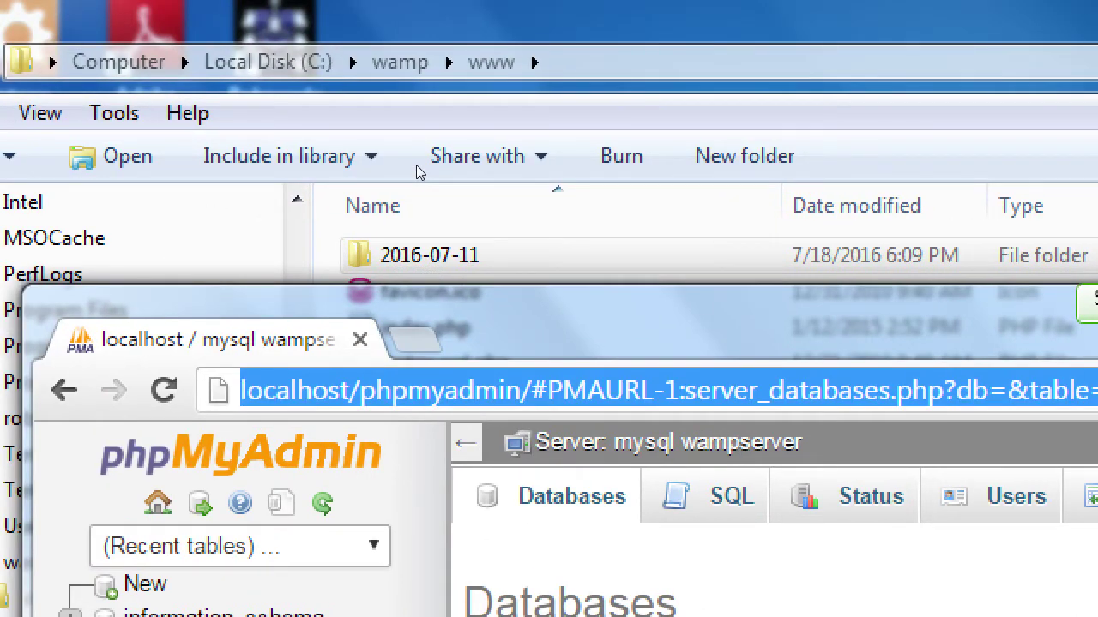
type("local")
key("Delete")
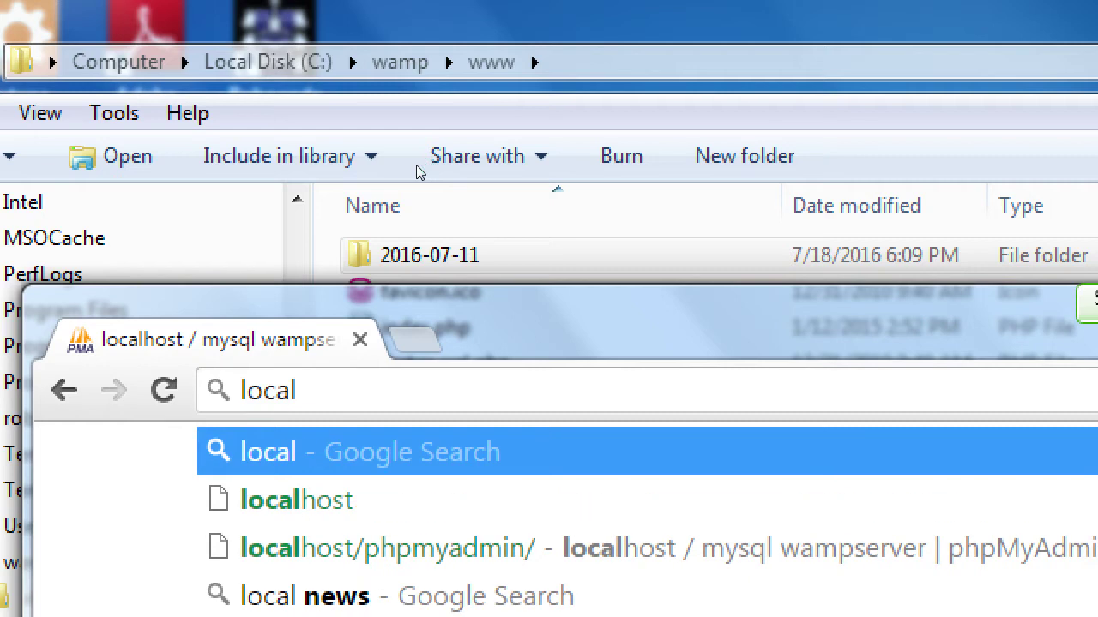
type("host/")
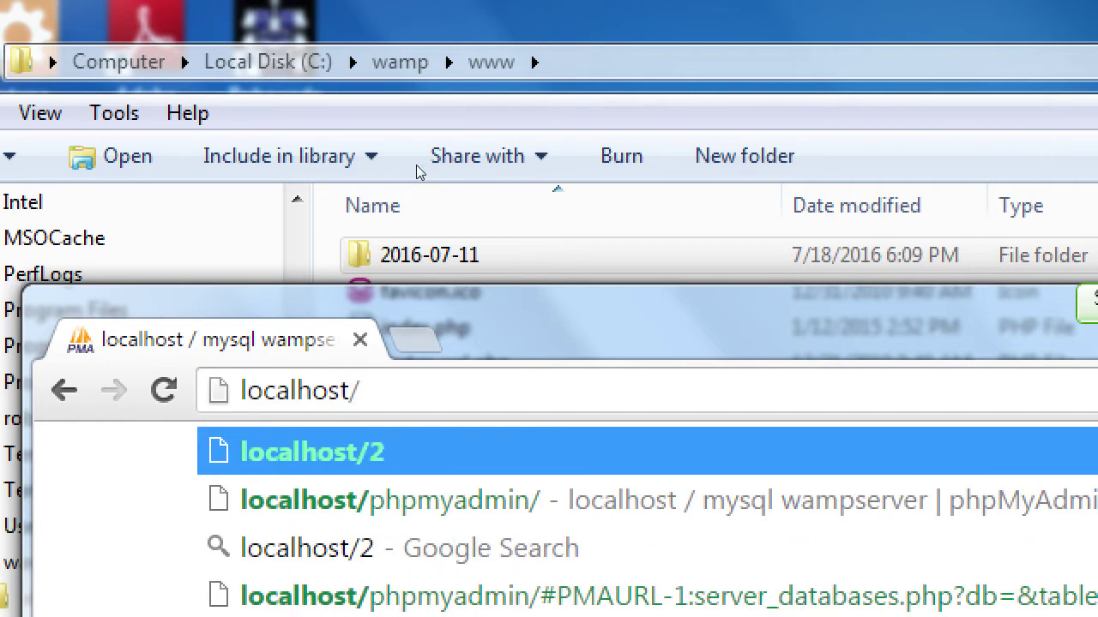
type("2016-07")
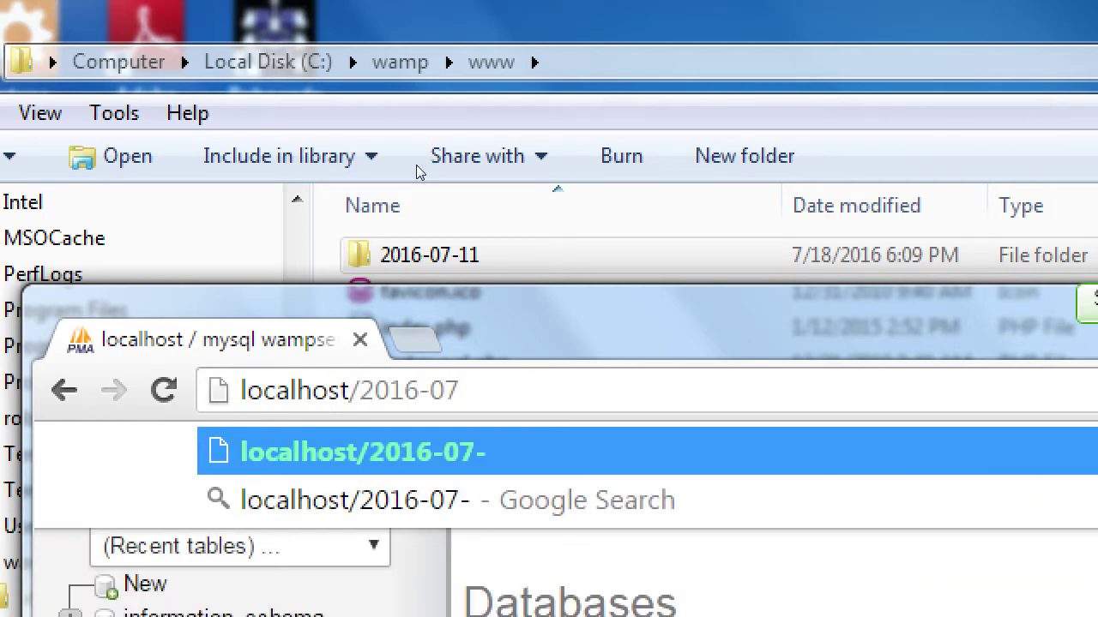
type("-11/i")
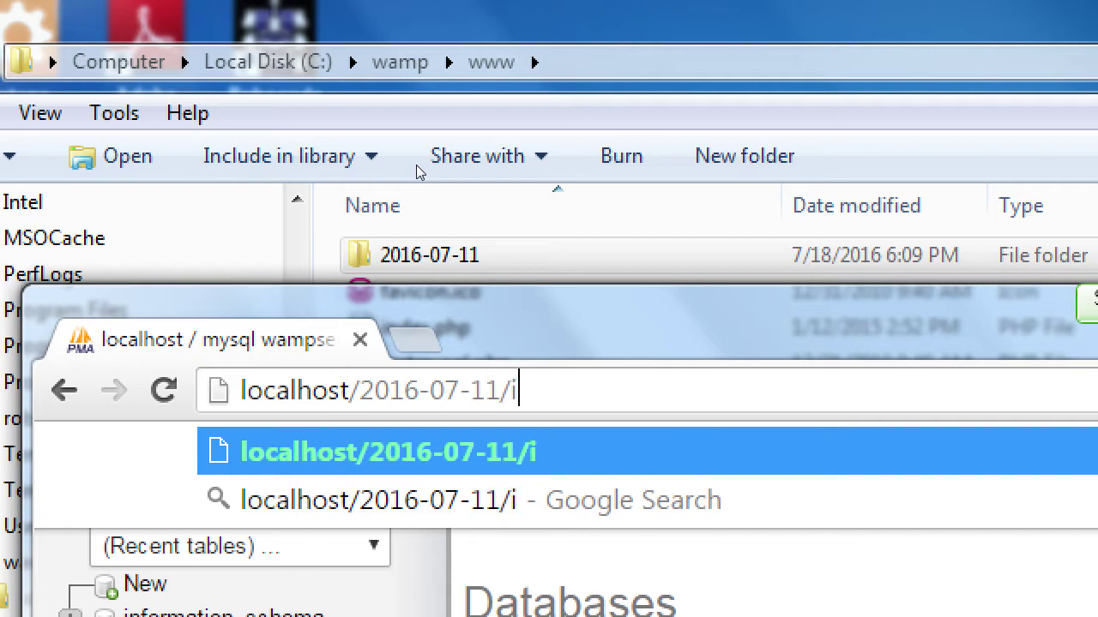
type("nstaller.php")
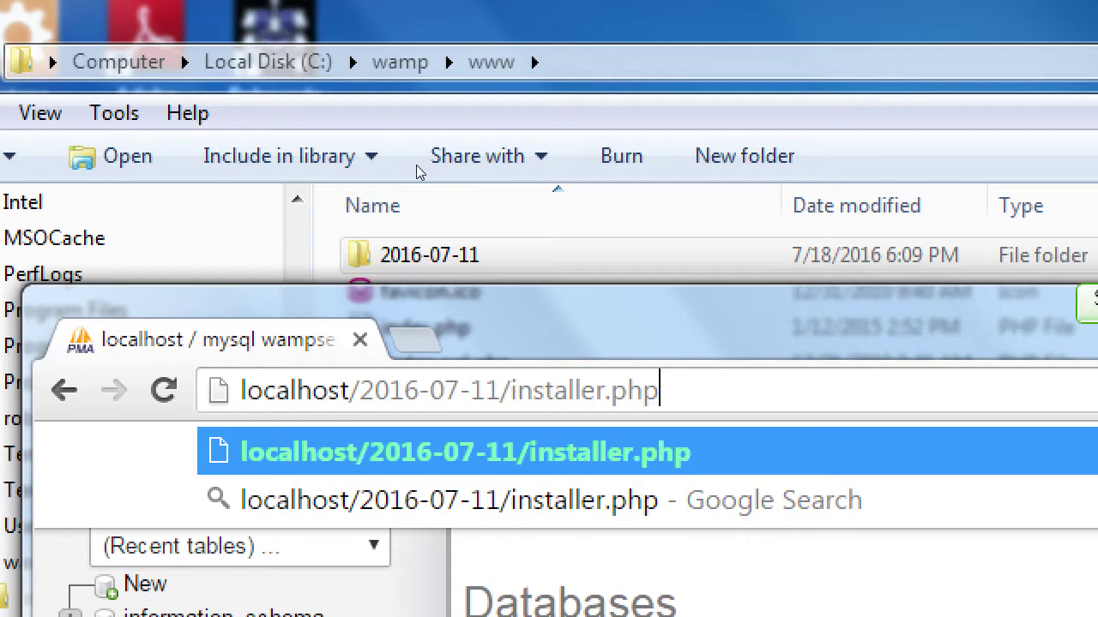
key("Return")
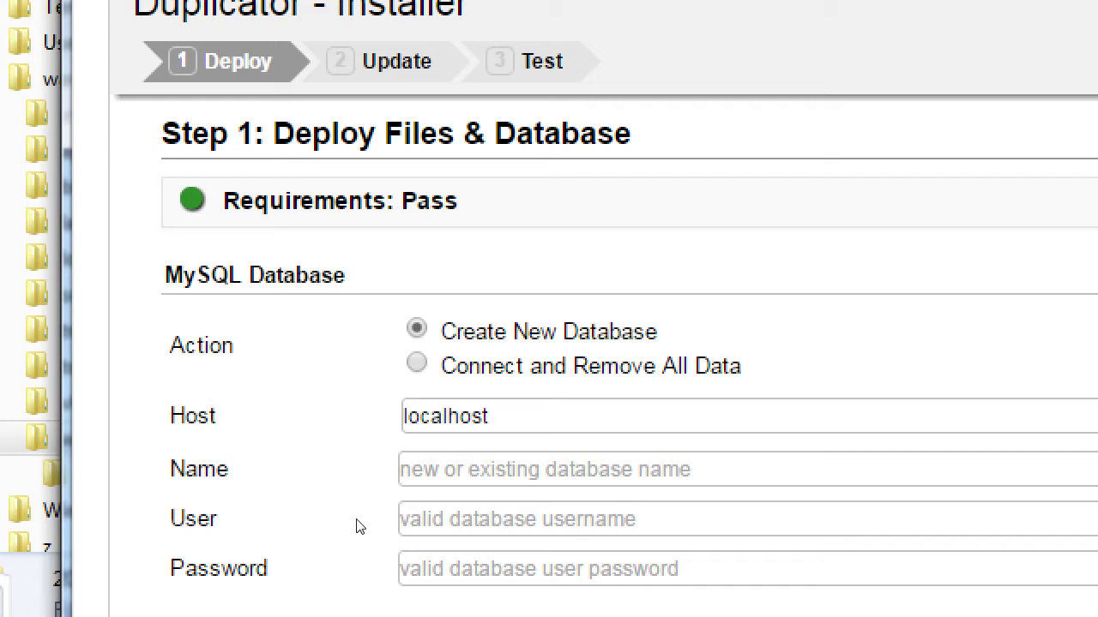
- Enter database name 'wordpress' and user 'root', then test the connection
left_click(362, 488)
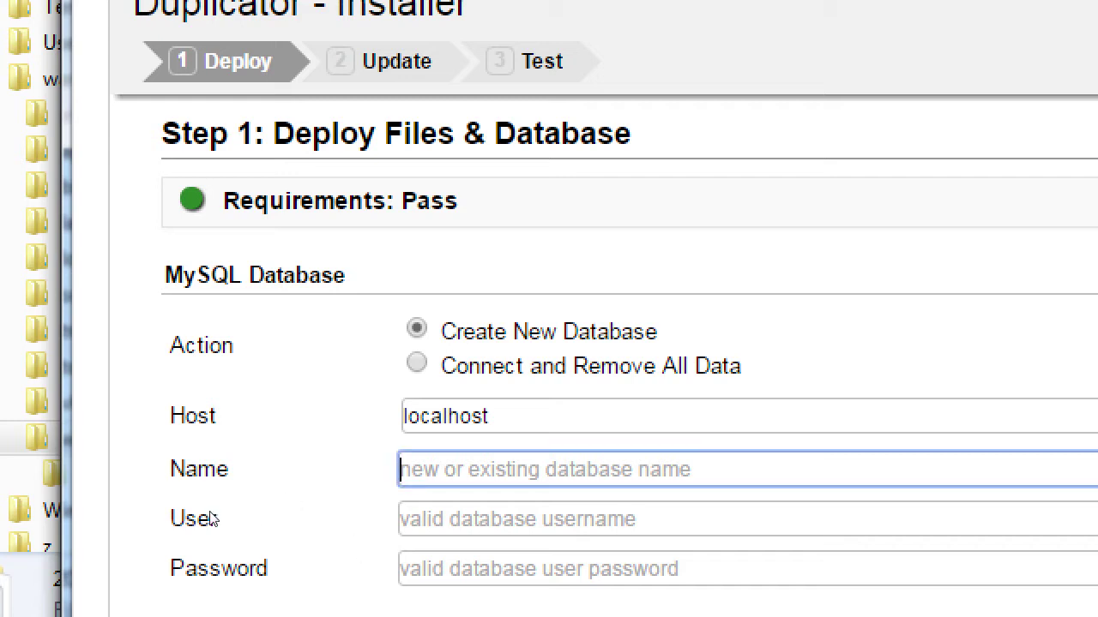
type("wordpr")
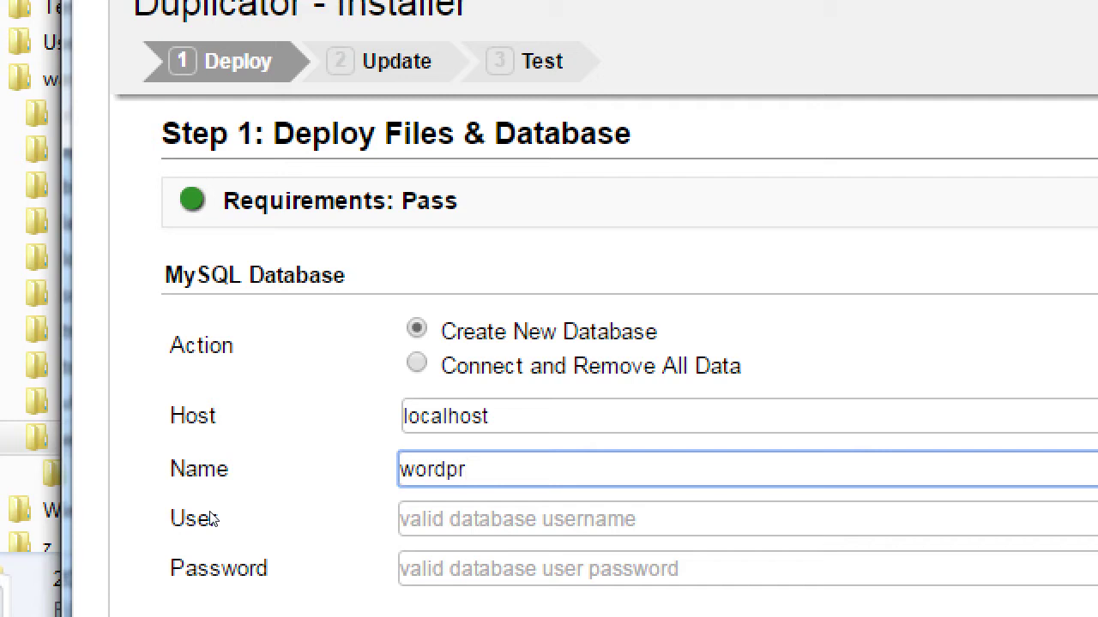
type("ess")
key("Tab")
type("root")
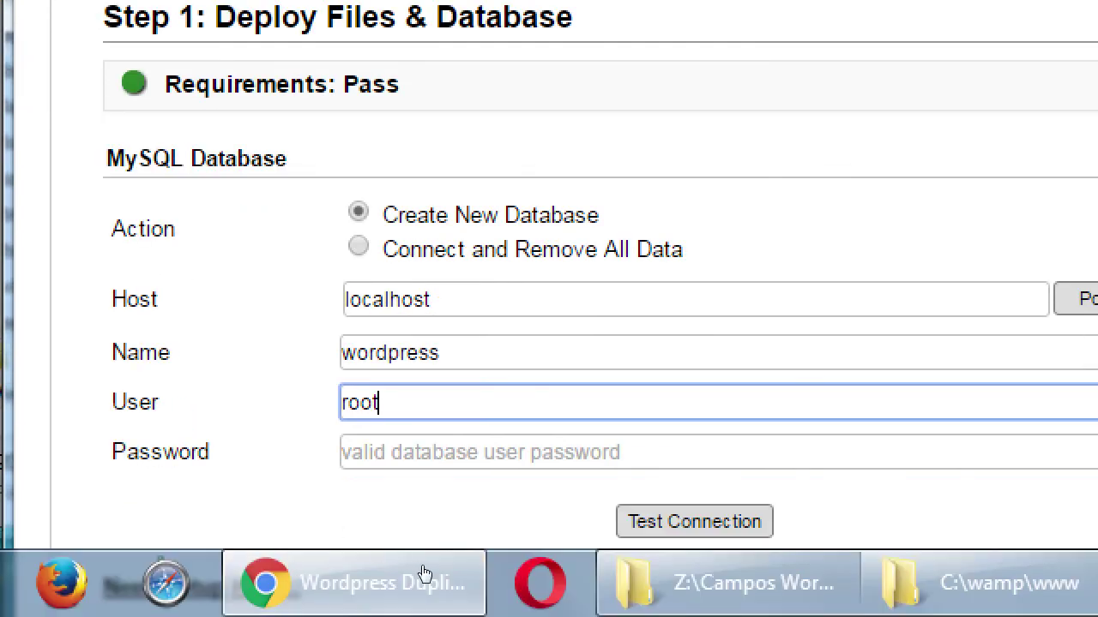
key("Tab")
key("Tab")
key("Return")
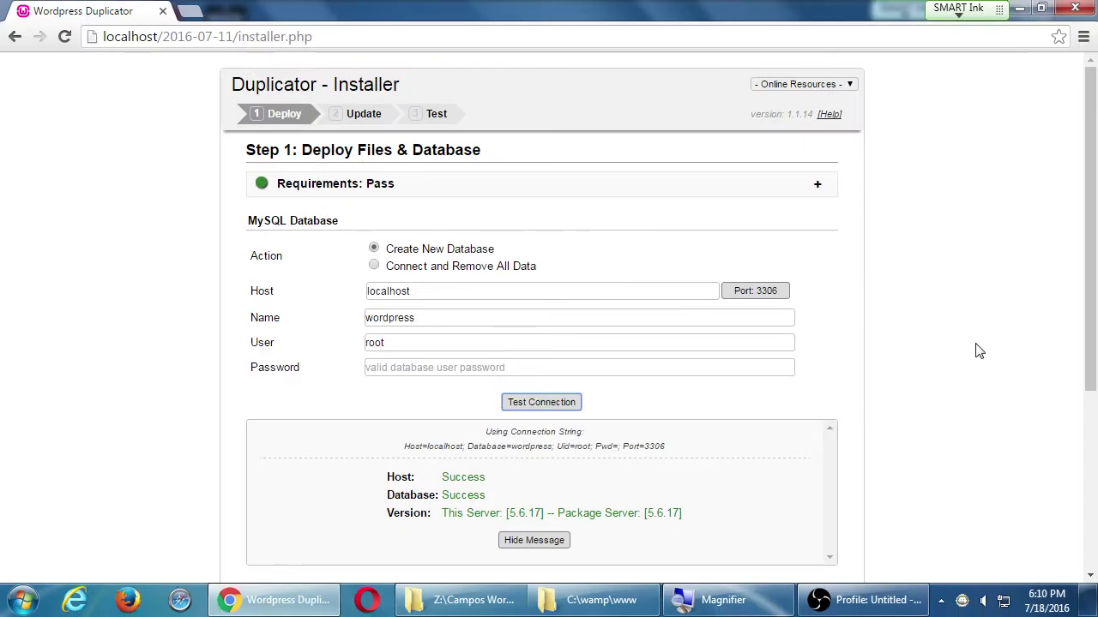
- Acknowledge the warnings and run the deployment into the wordpress database
scroll(990, 335, "down", 3)
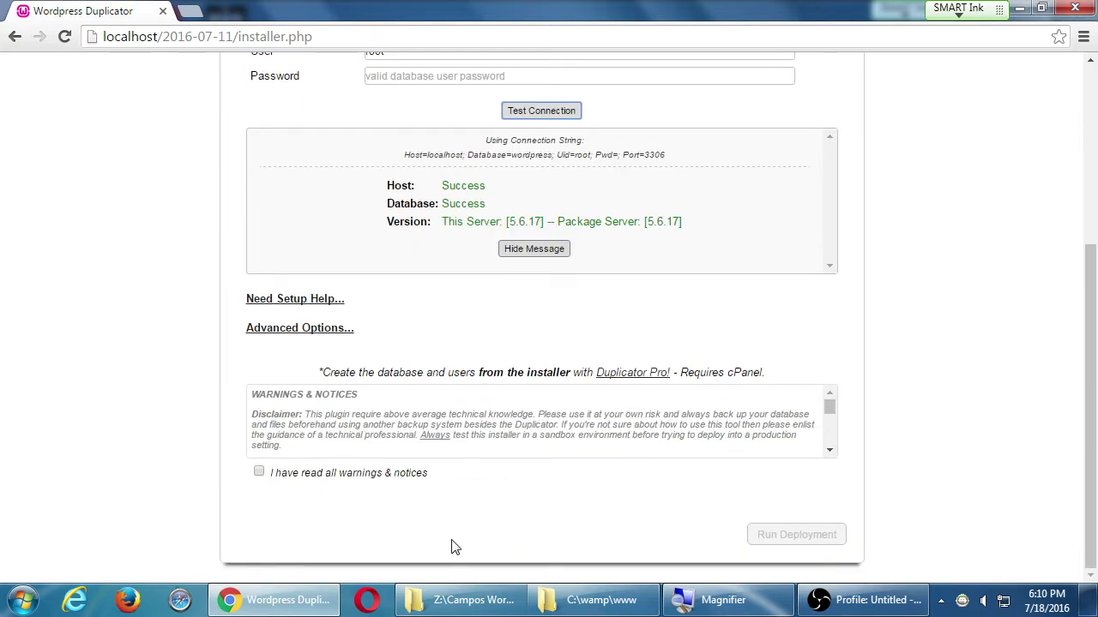
left_click(259, 474)
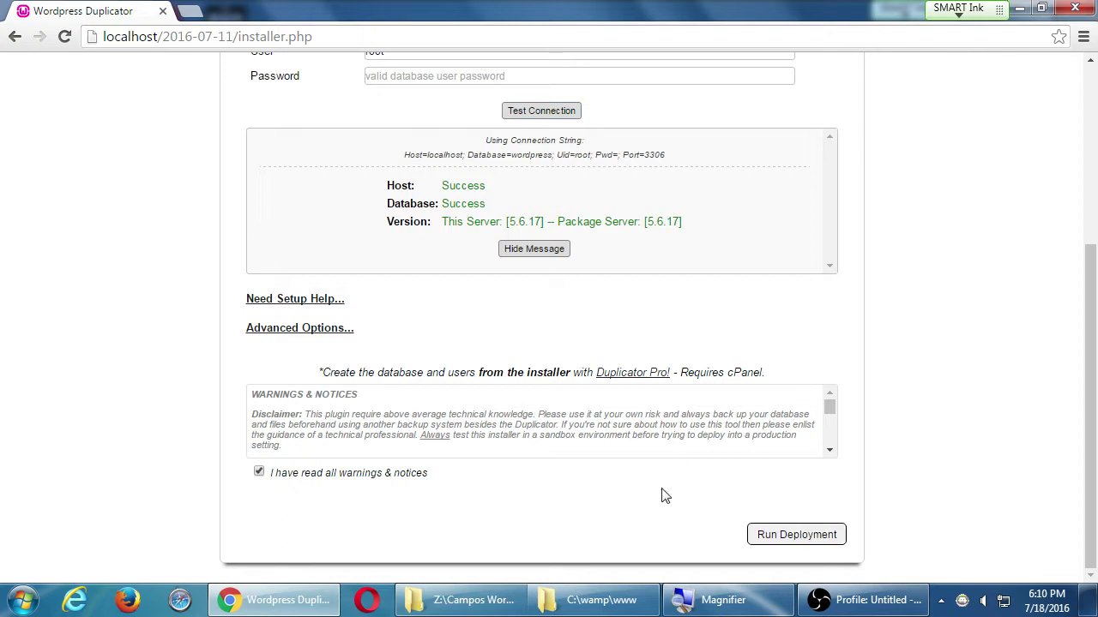
left_click(784, 539)
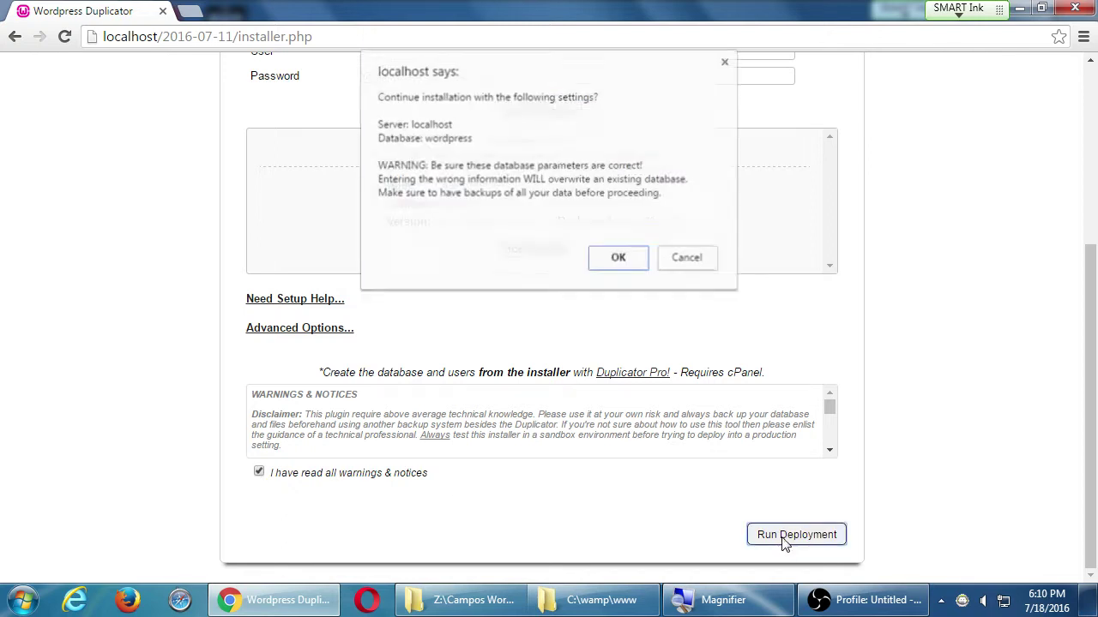
left_click(619, 259)
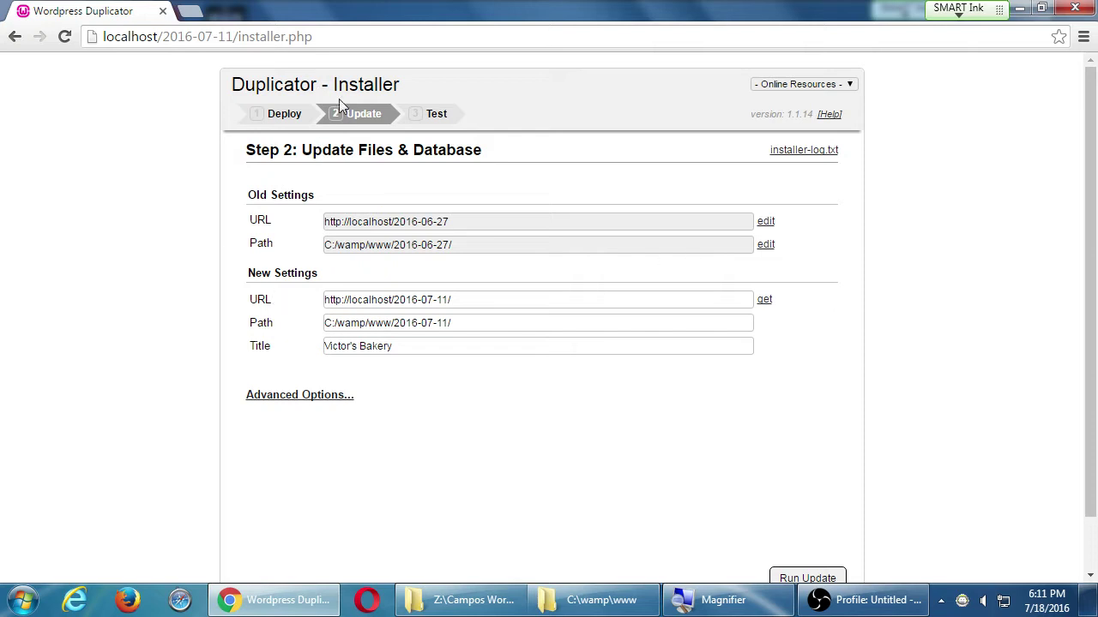
- Run the Duplicator update applying the localhost/2016-07-11 URL and path
scroll(576, 265, "down", 1)
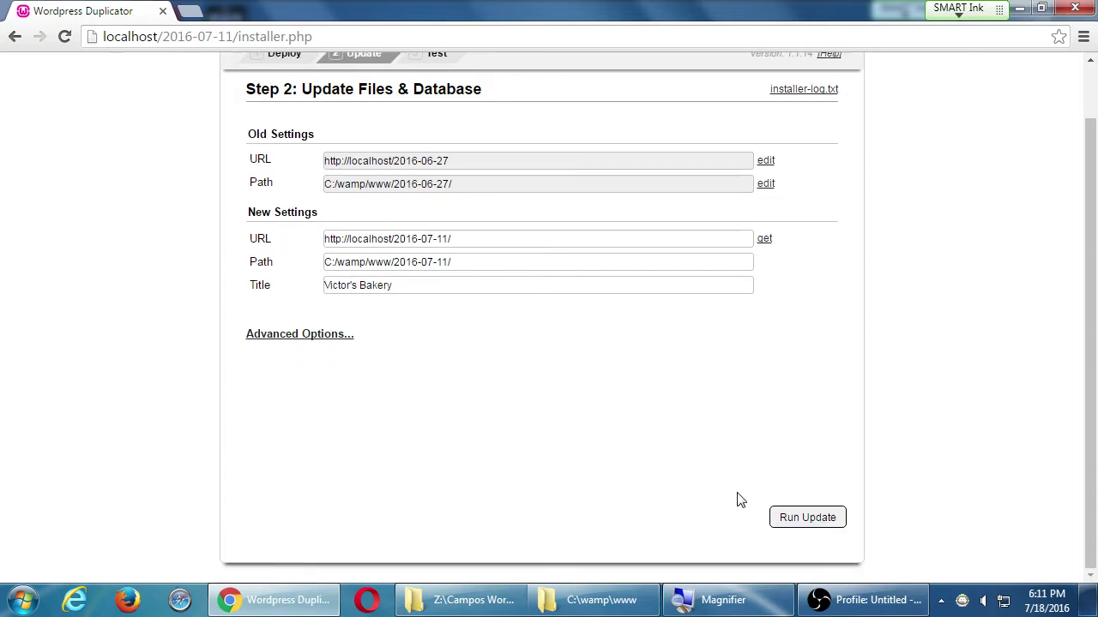
left_click(820, 520)
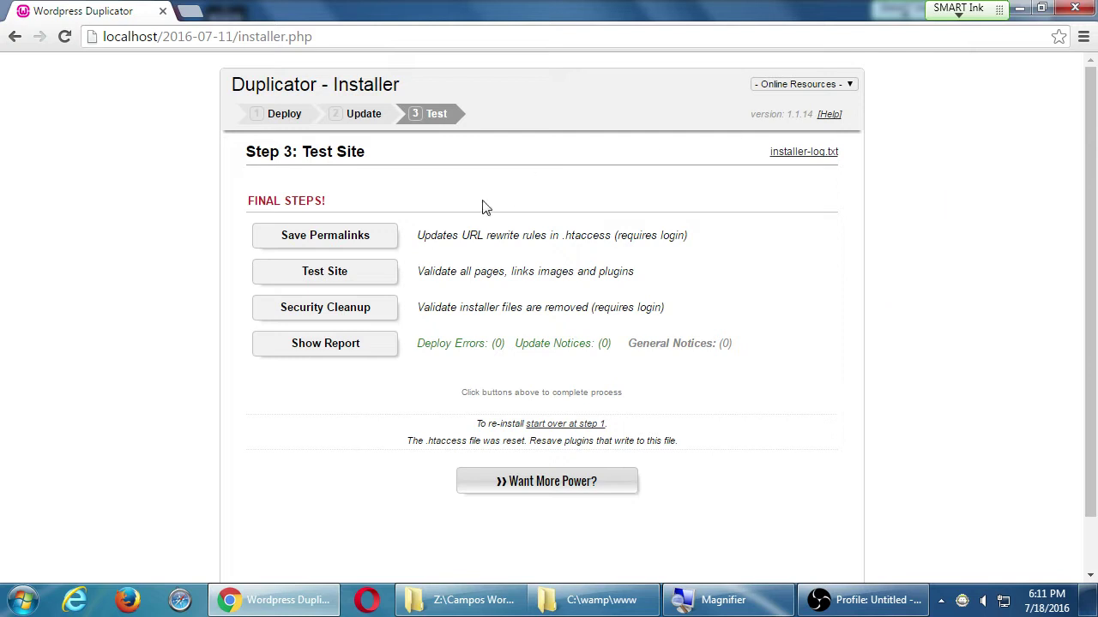
- Open Save Permalinks and log in with the administrator username and password
left_click(383, 242)
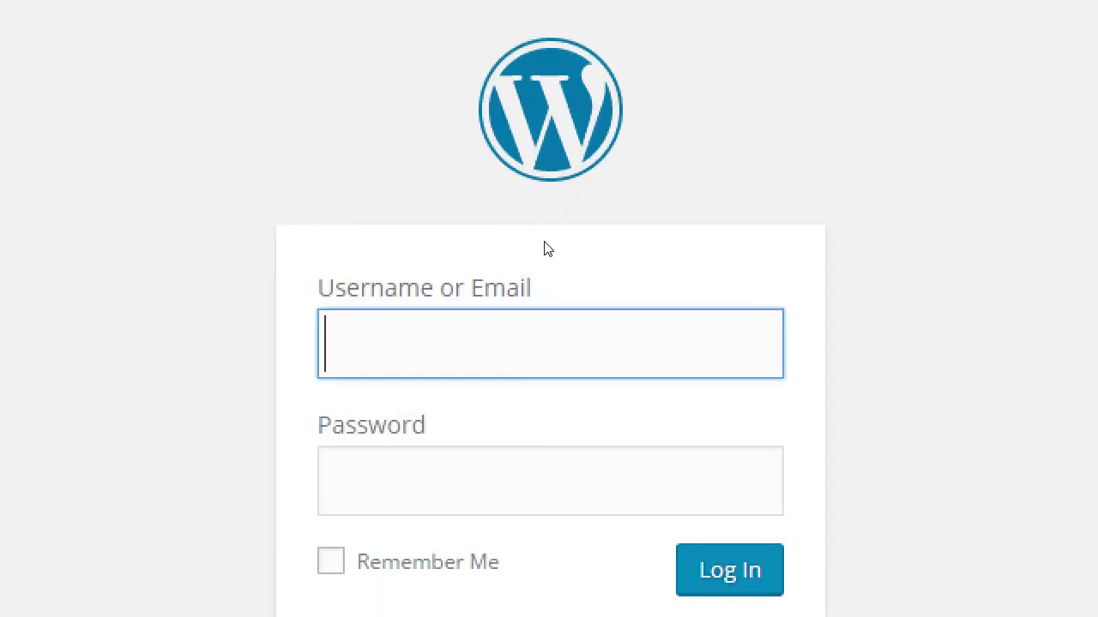
type("admin")
key("Tab")
key("shift+Tab")
key("BackSpace")
type("admin    ")
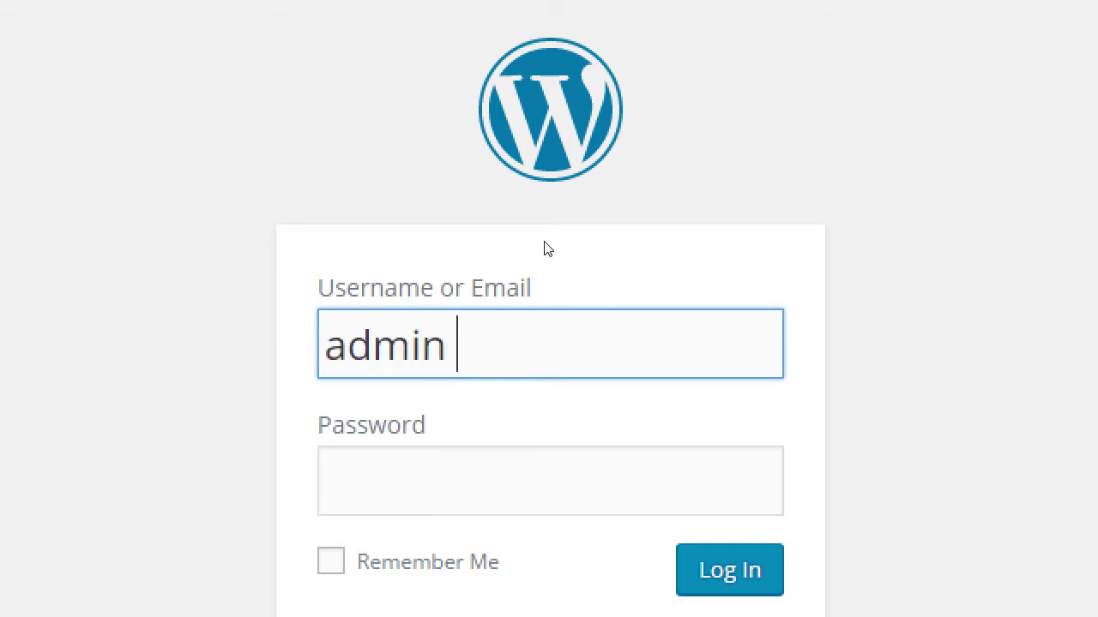
type("password")
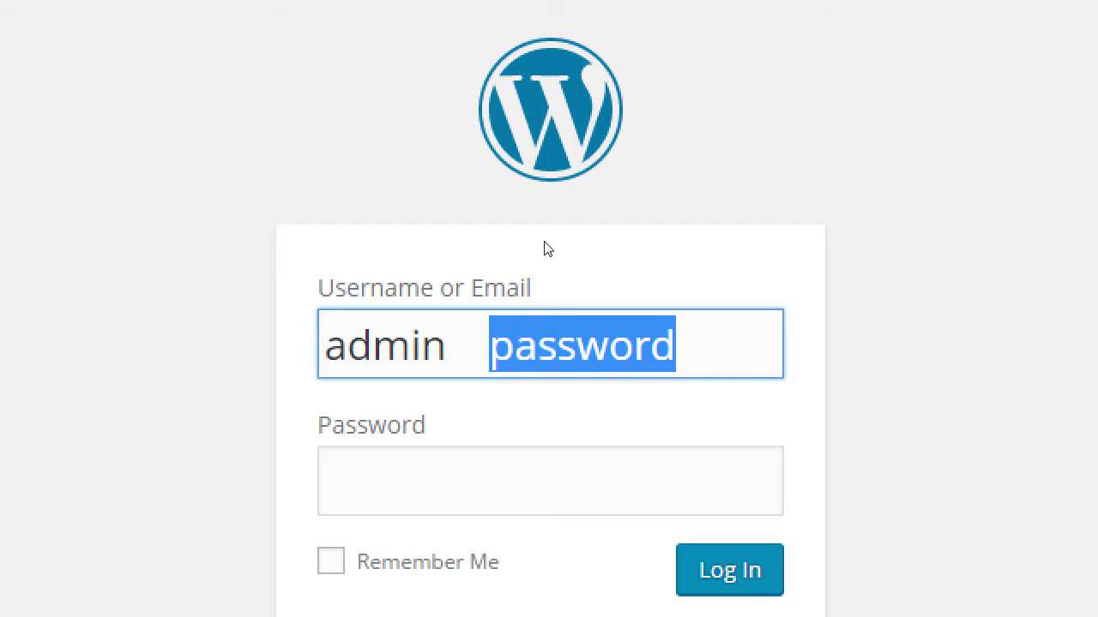
key("BackSpace")
key("BackSpace")
key("BackSpace")
key("BackSpace")
key("BackSpace")
key("Tab")
type("password")
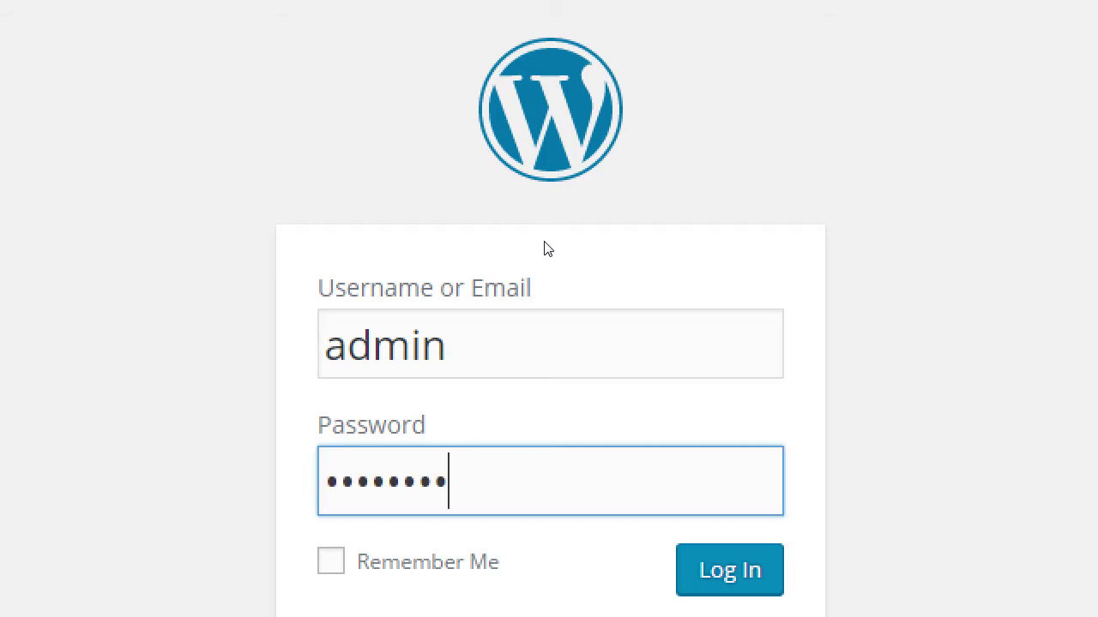
key("Tab")
key("Tab")
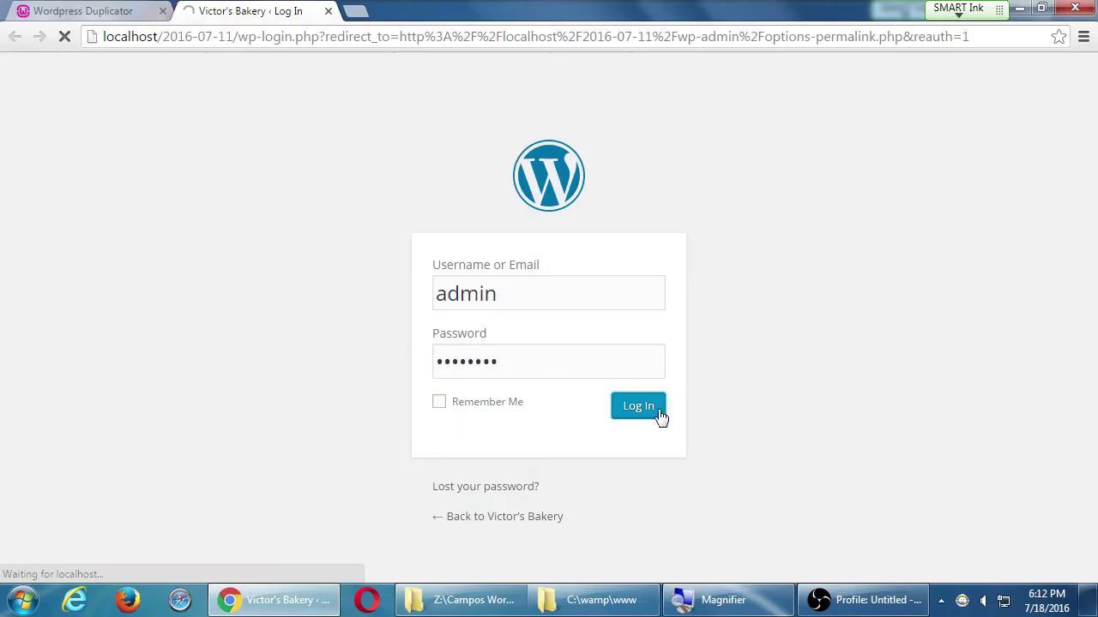
left_click(759, 561)
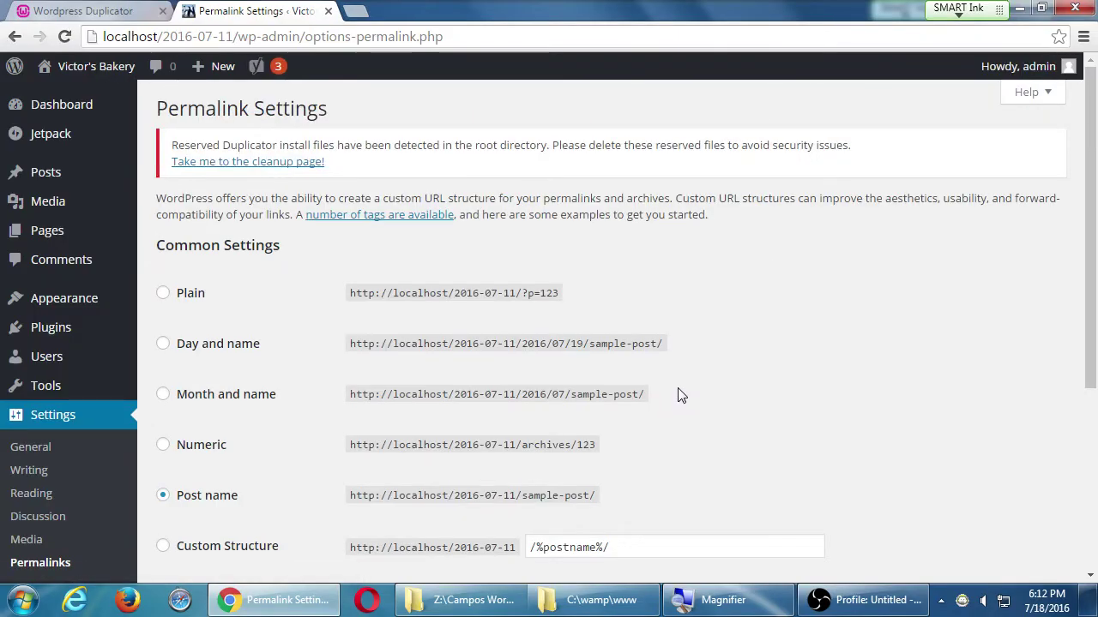
- Save the Post name permalink structure on the Permalink Settings page
scroll(712, 368, "down", 3)
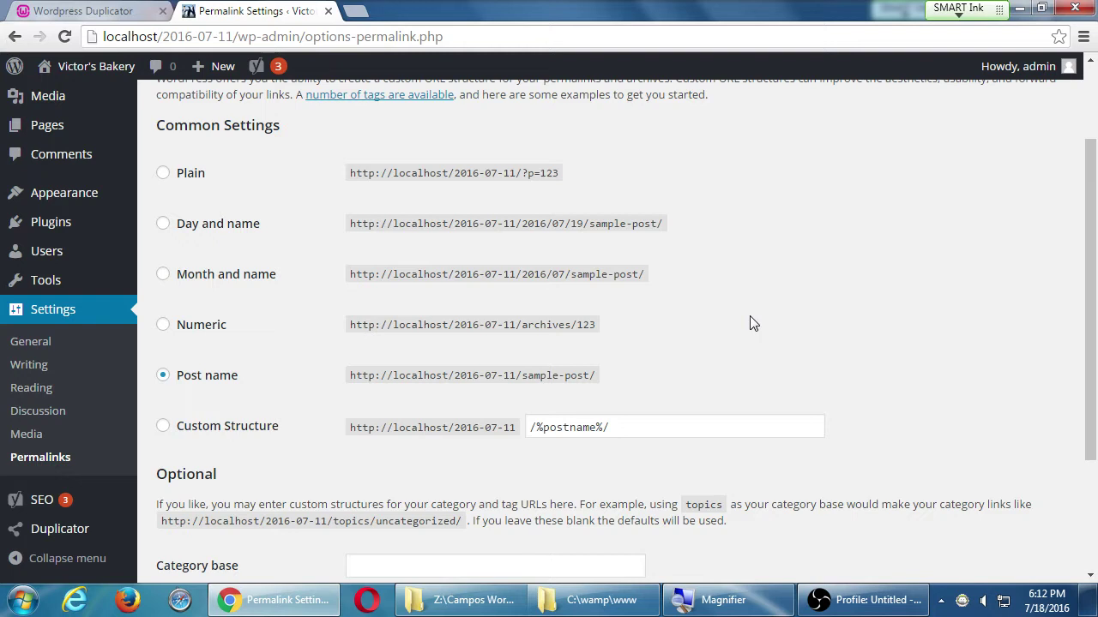
scroll(698, 265, "down", 2)
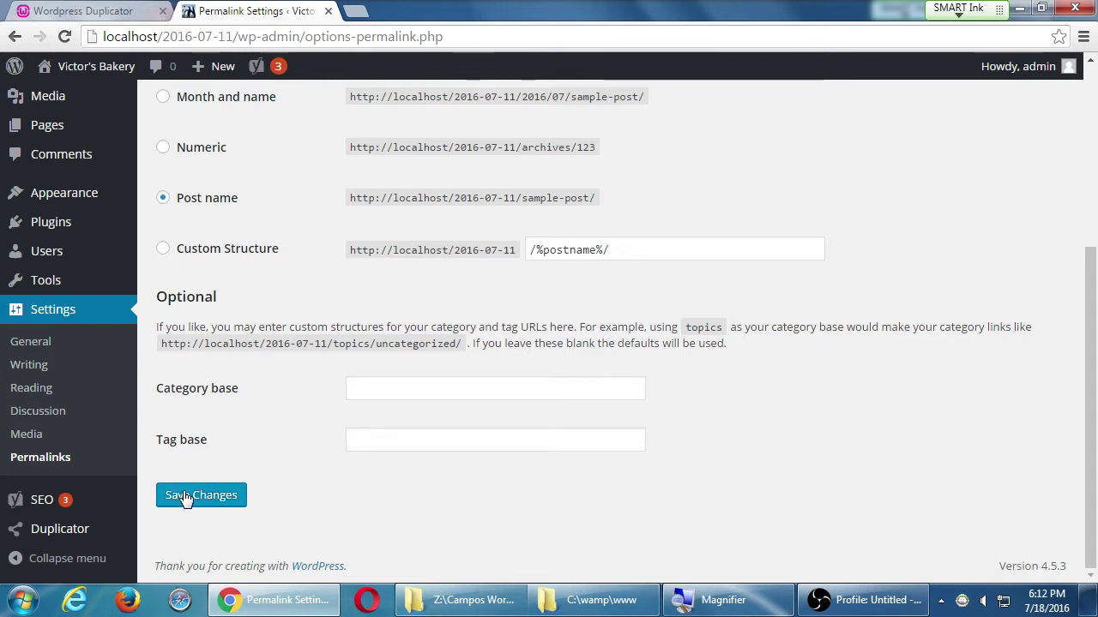
left_click(184, 497)
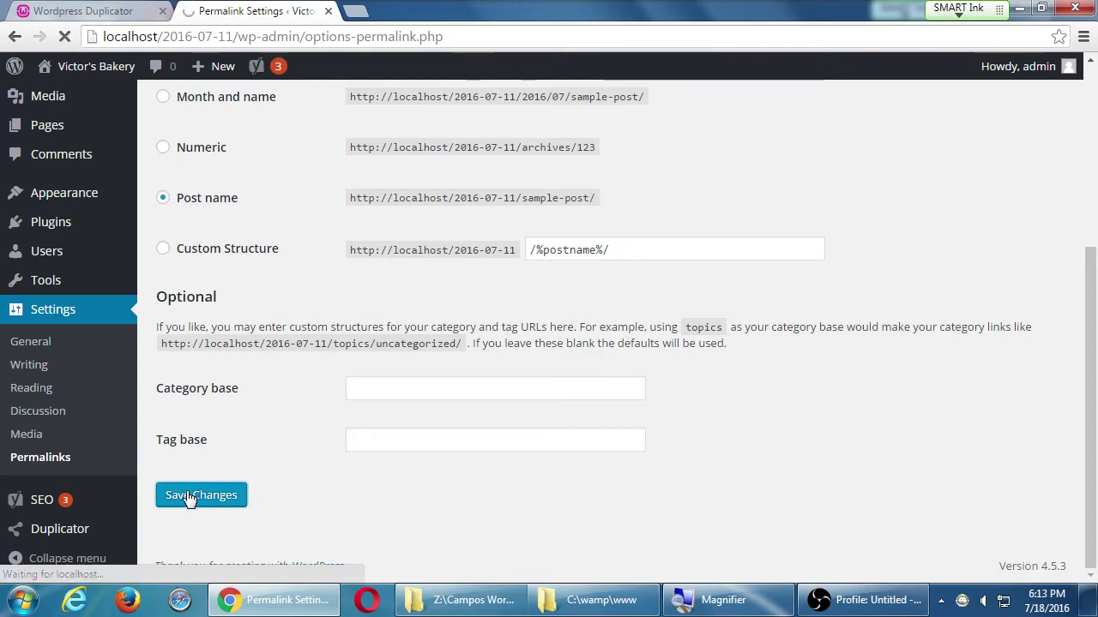
left_click(940, 601)
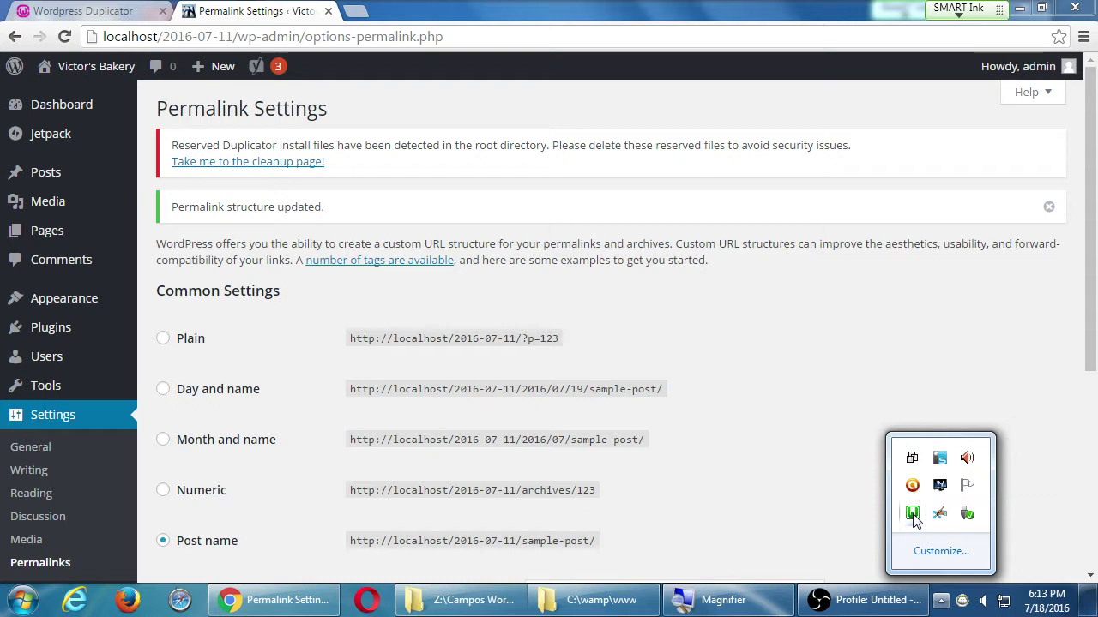
left_click(913, 515)
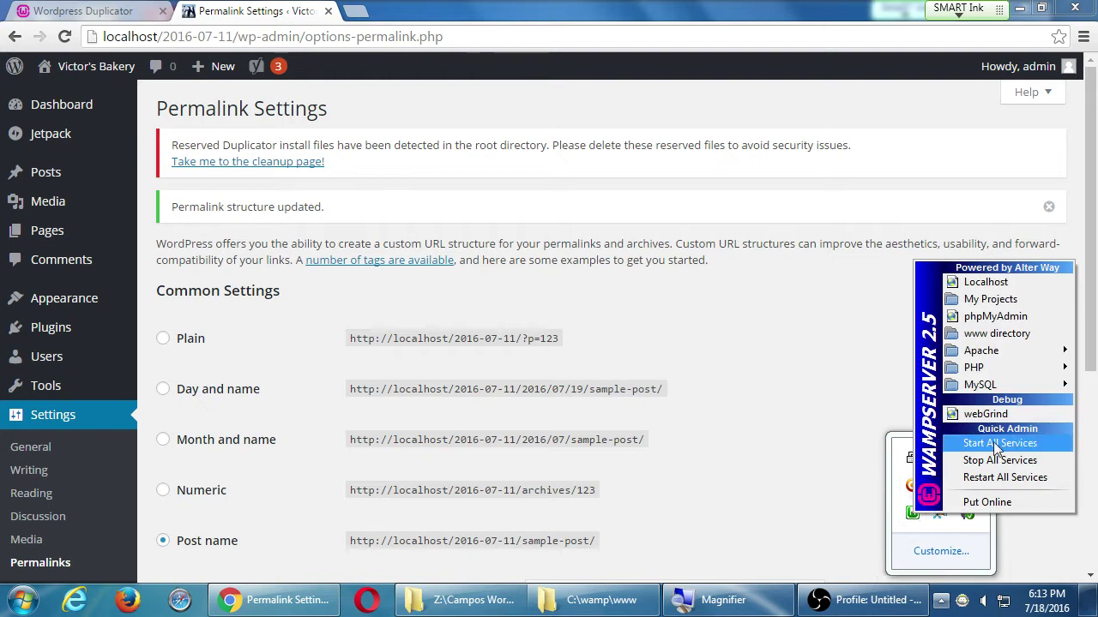
mouse_move(1026, 350)
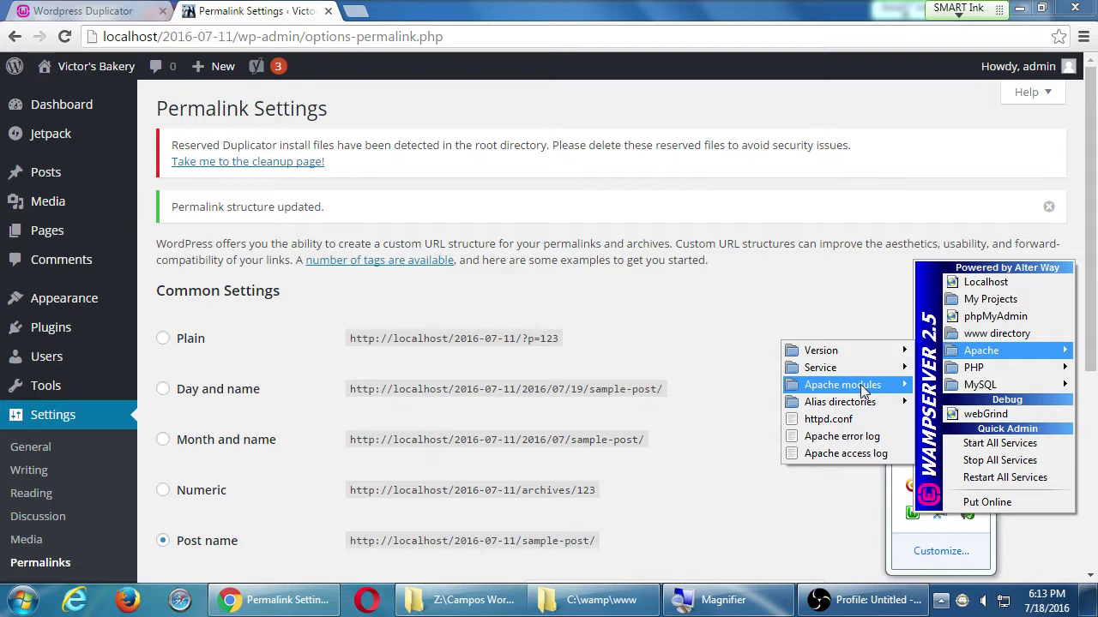
mouse_move(862, 391)
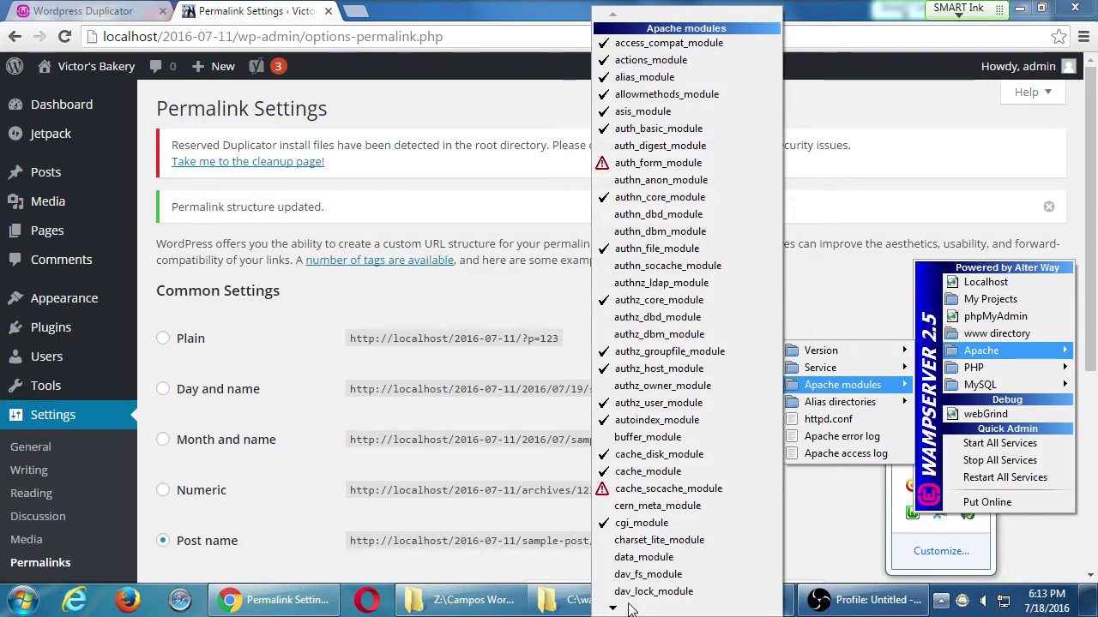
mouse_move(626, 608)
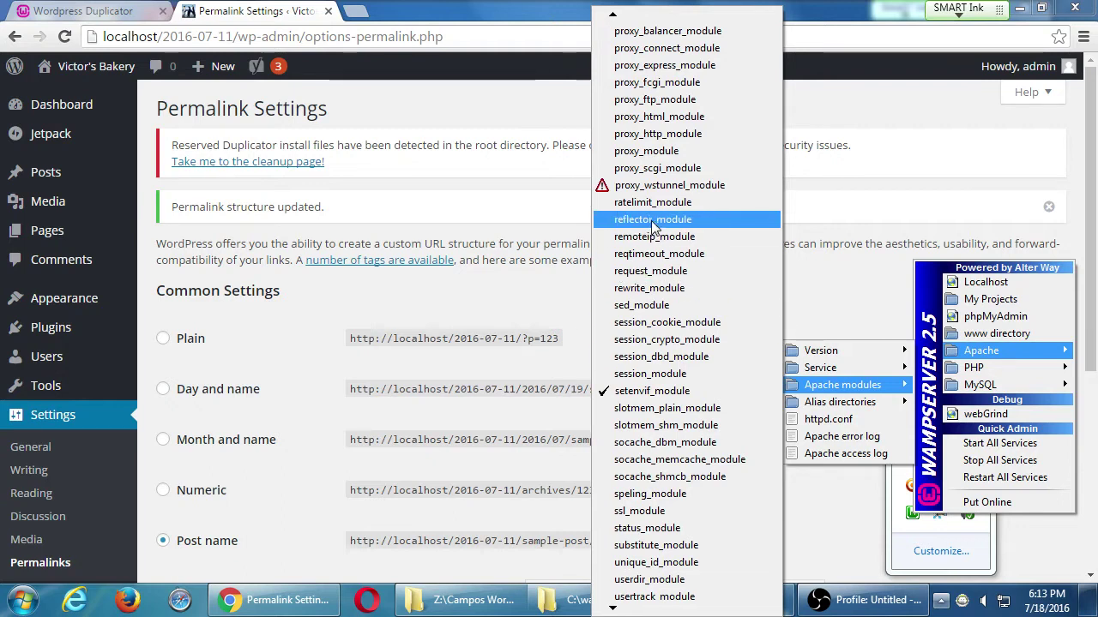
left_click(677, 288)
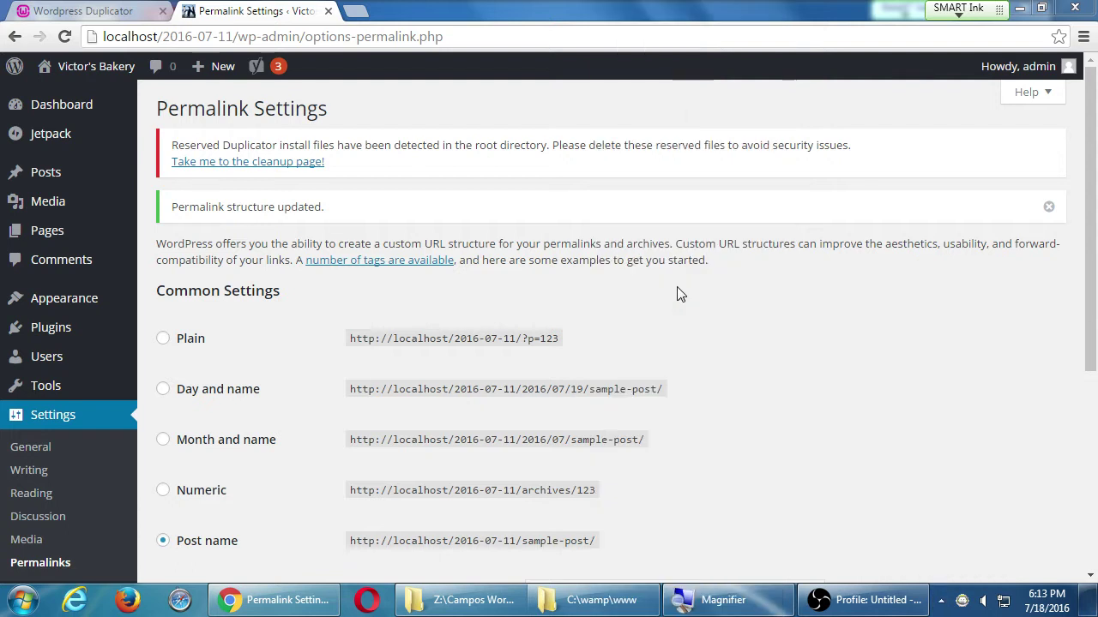
left_click(938, 593)
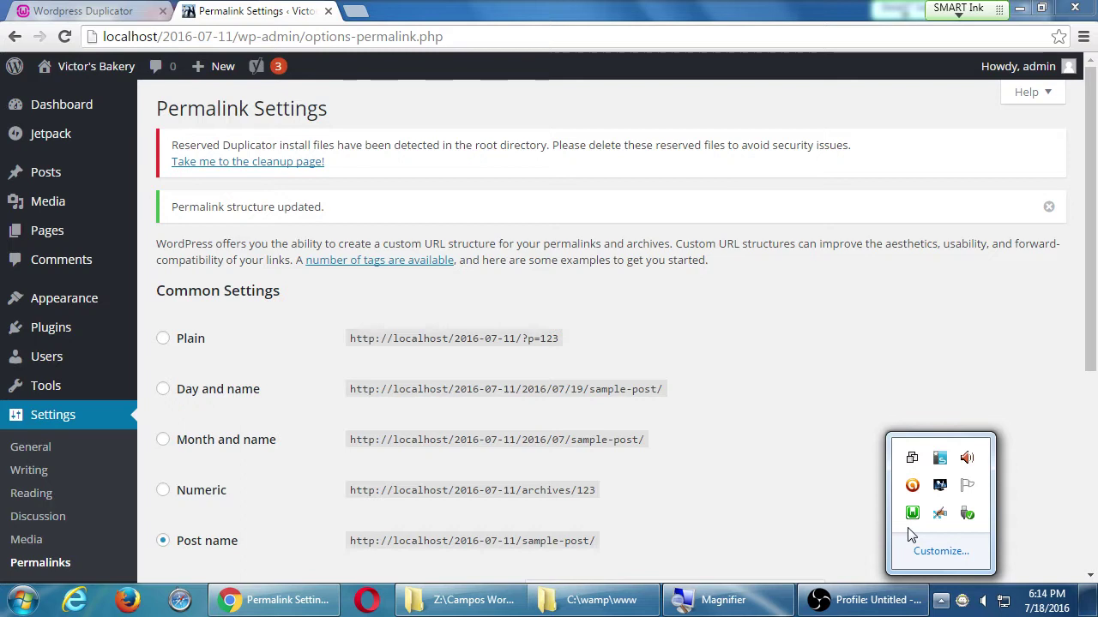
left_click(847, 285)
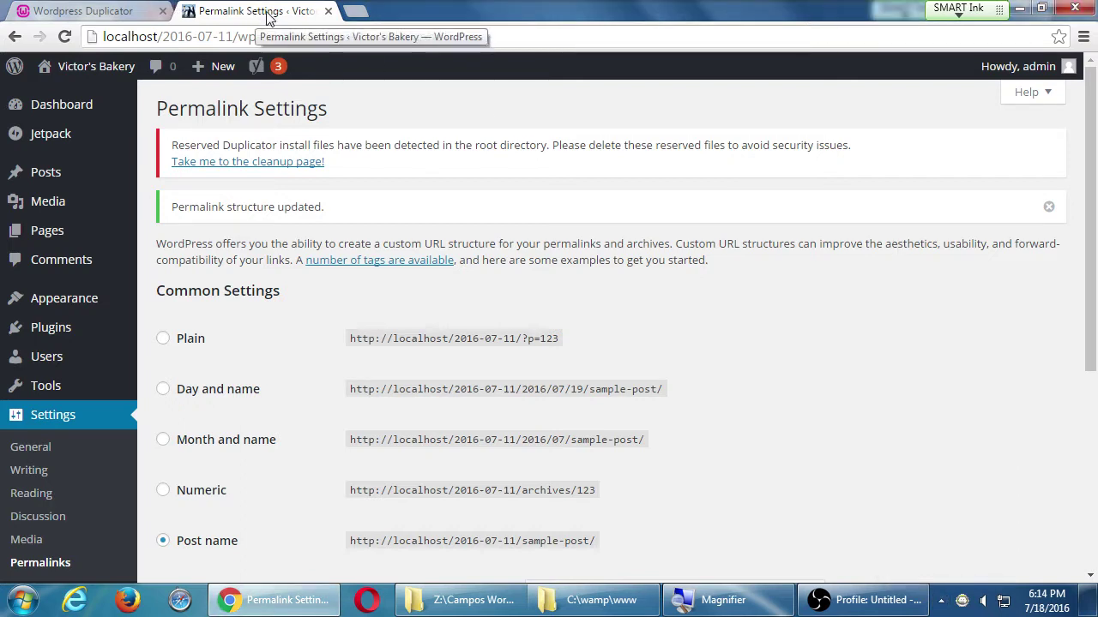
- Close Permalink Settings and run the Duplicator installer's Security Cleanup, accepting its alert
left_click(328, 11)
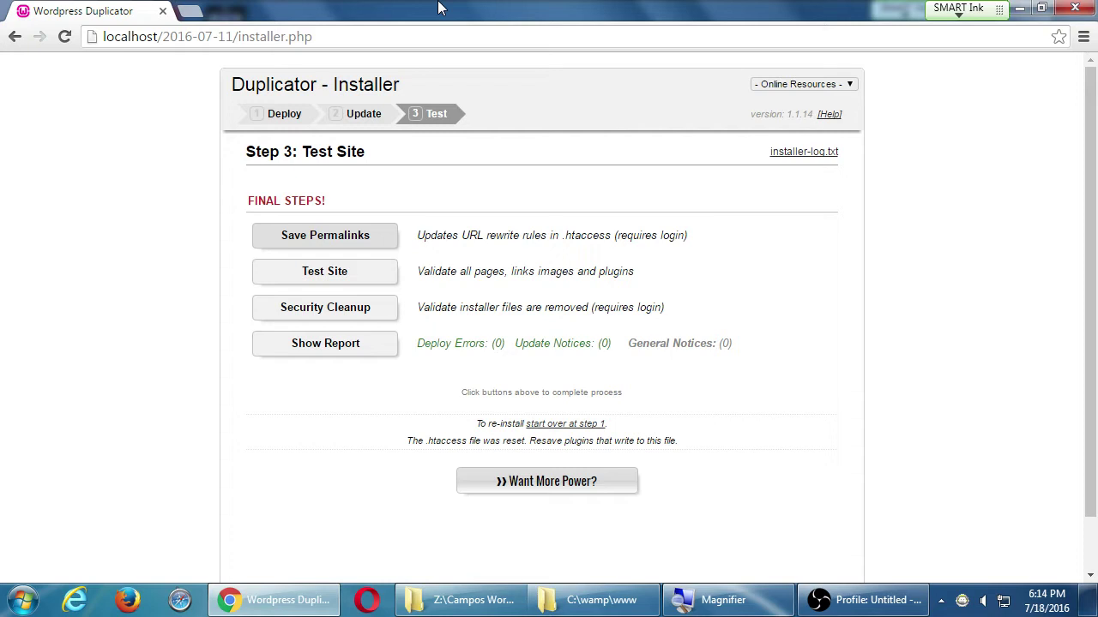
left_click(370, 310)
left_click(685, 175)
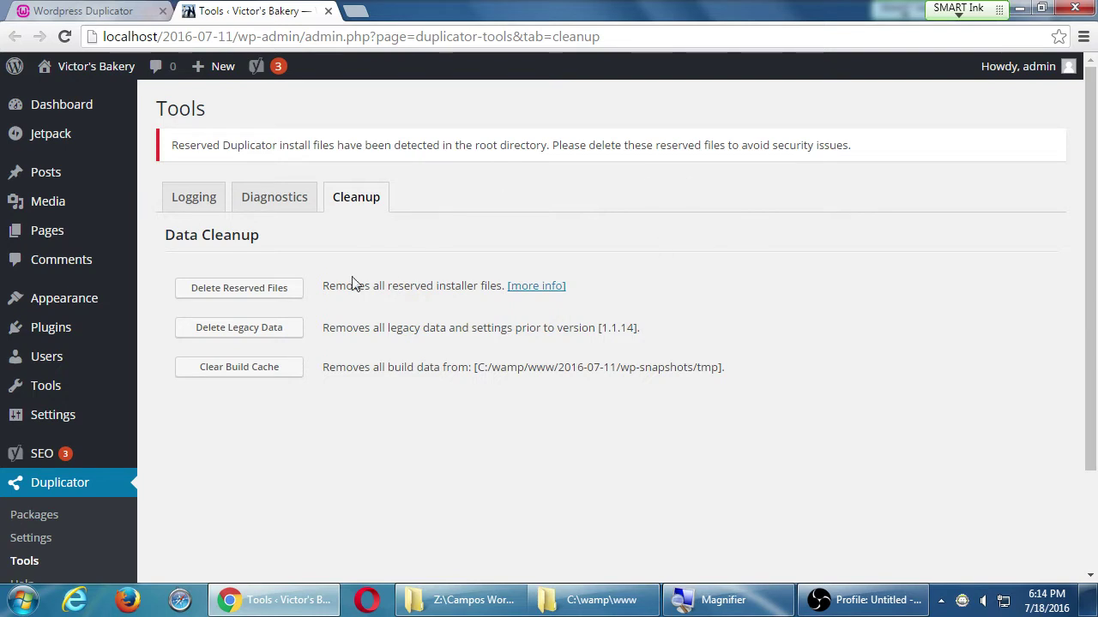
- Delete Duplicator's reserved installer files, close Campos WordPress II, and place C:\wamp\www beside the browser
left_click(276, 296)
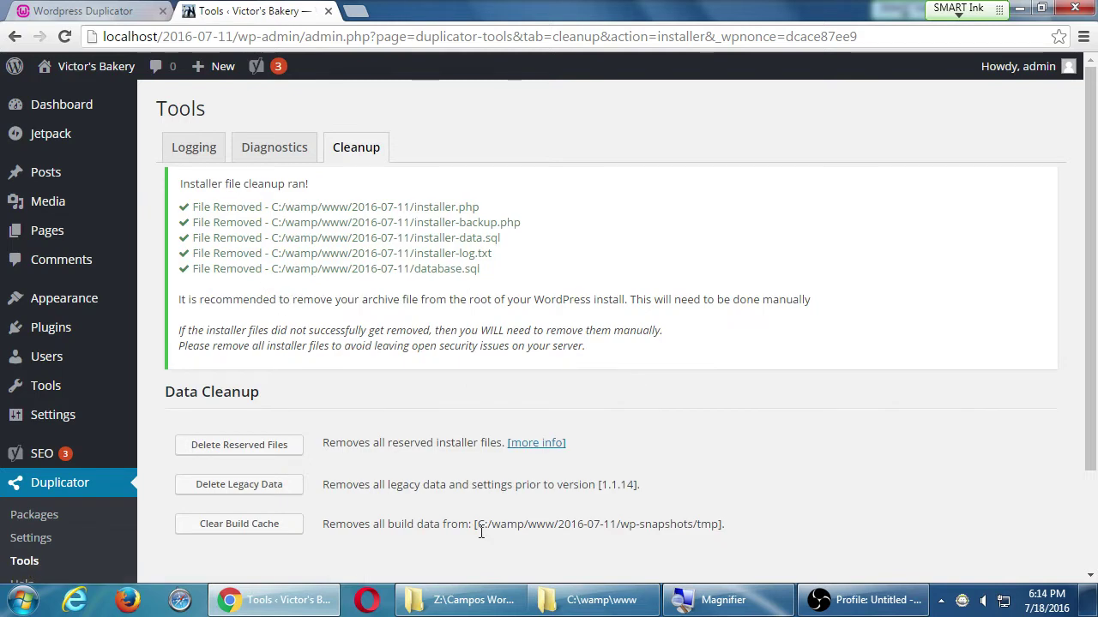
left_click(510, 594)
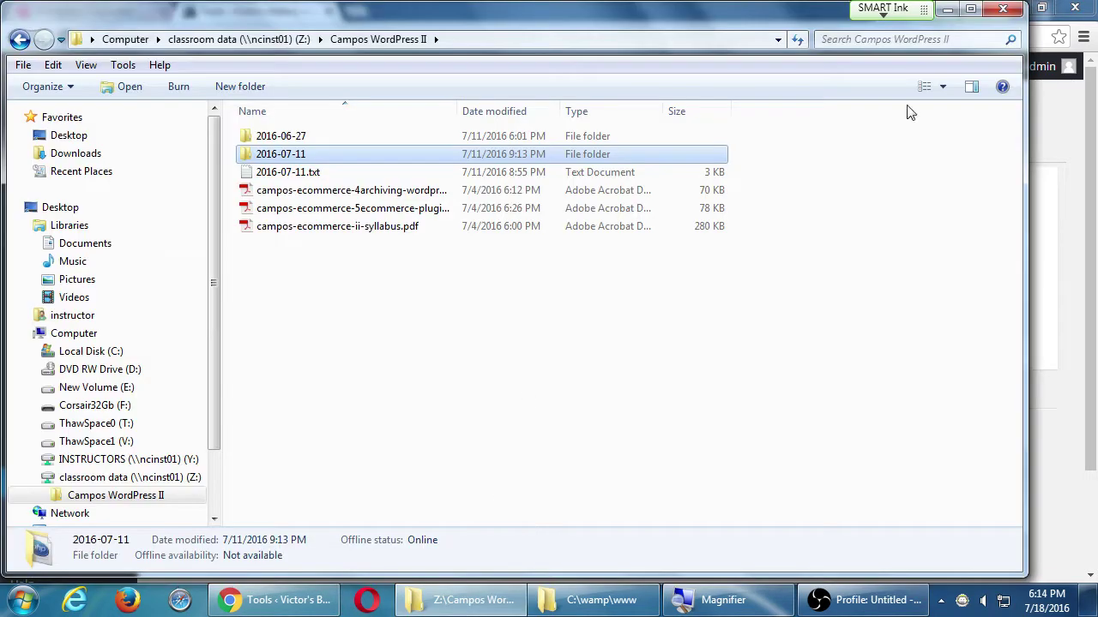
left_click(1005, 10)
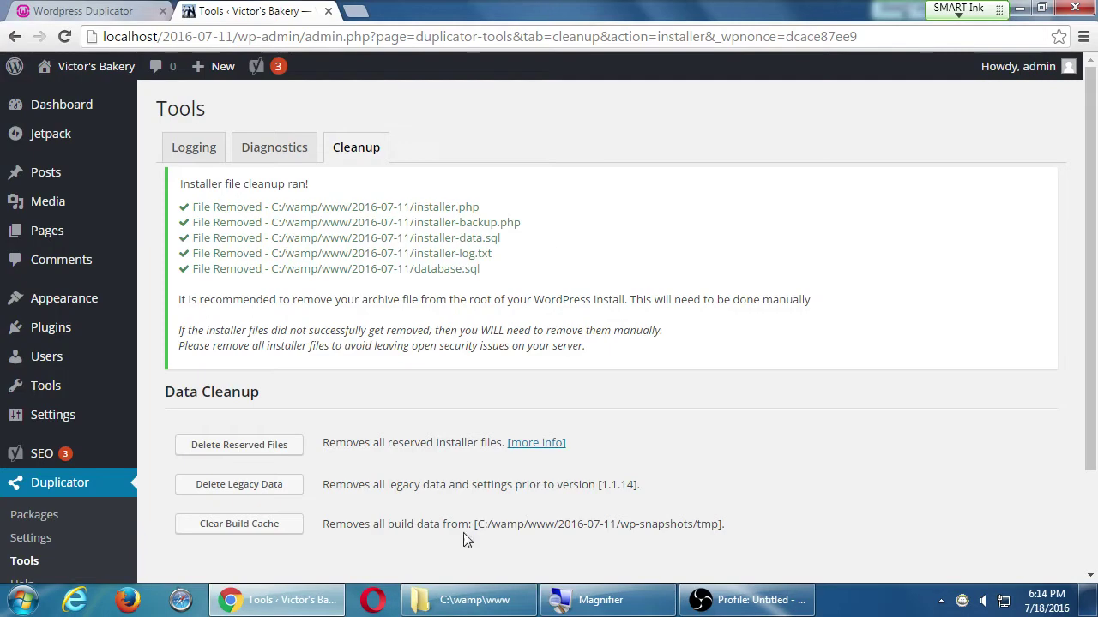
left_click(446, 606)
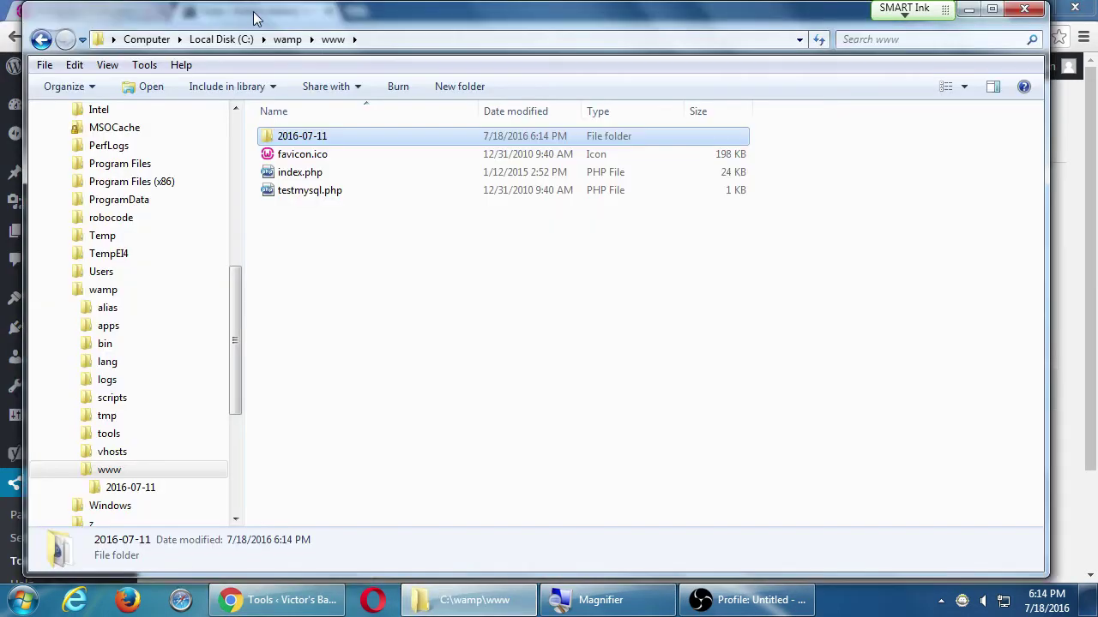
left_click_drag(254, 17, 790, 33)
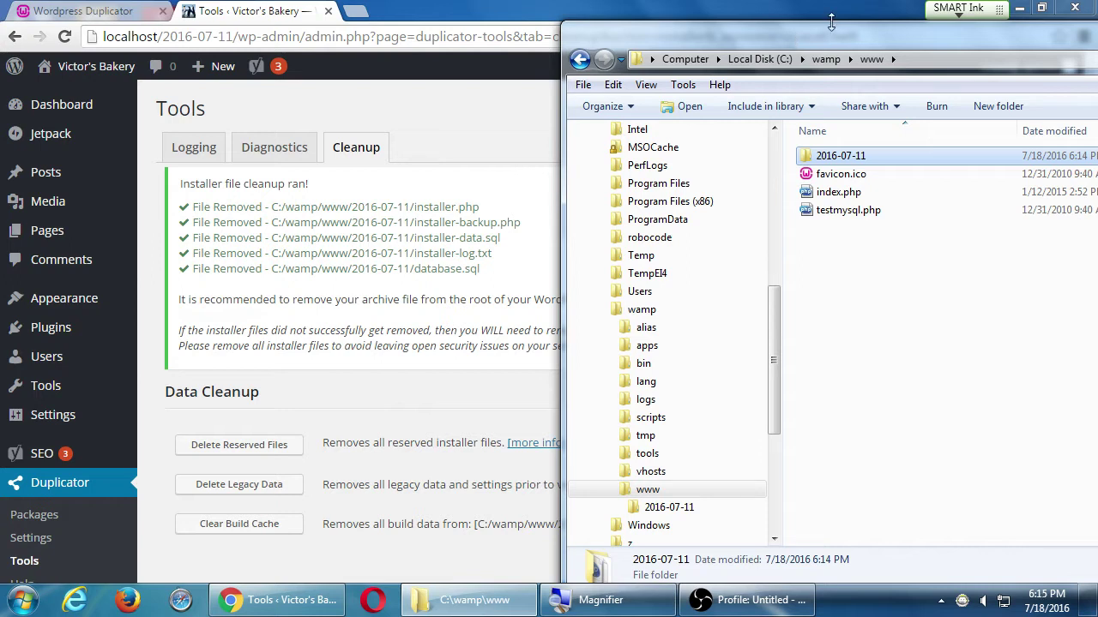
- Delete the 16.4 MB Duplicator archive zip from the 2016-07-11 site folder
double_click(811, 160)
left_click(806, 267)
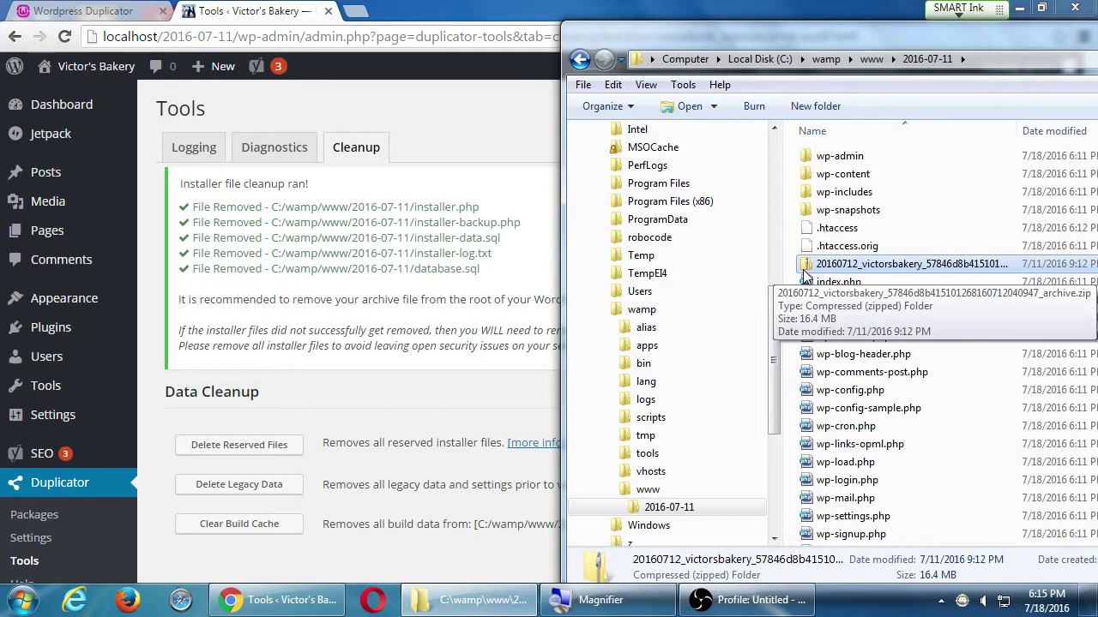
key("Delete")
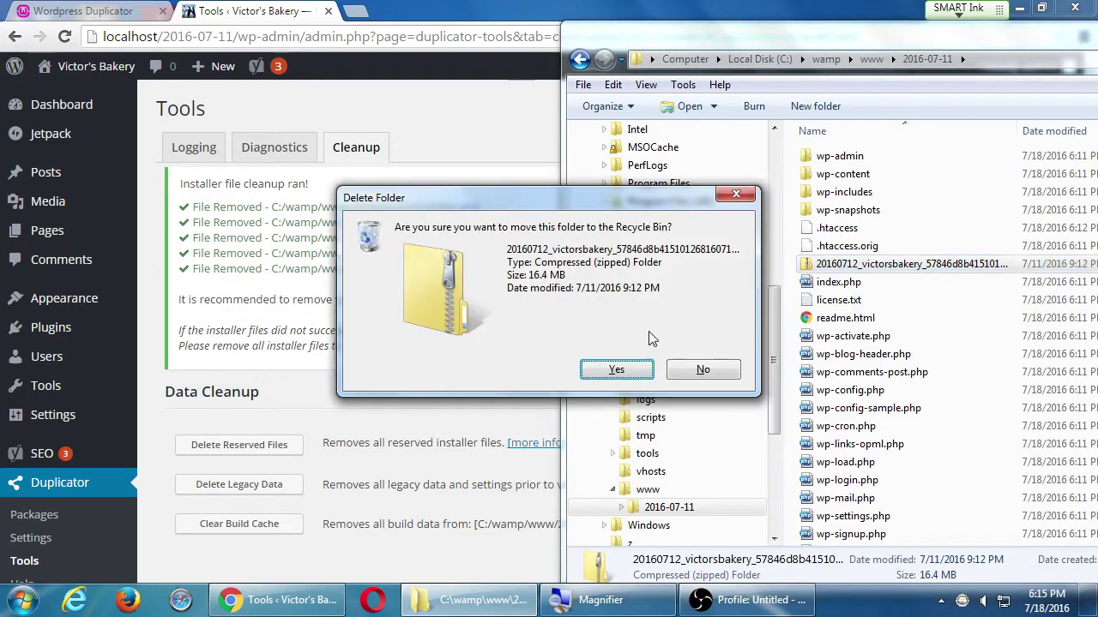
left_click(617, 369)
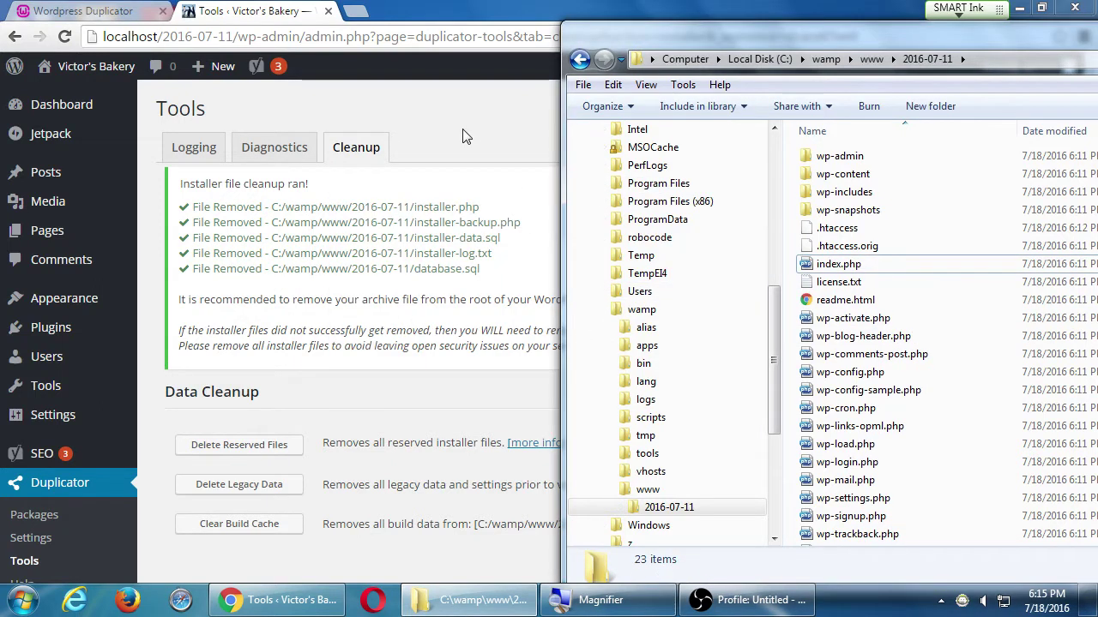
left_click(464, 137)
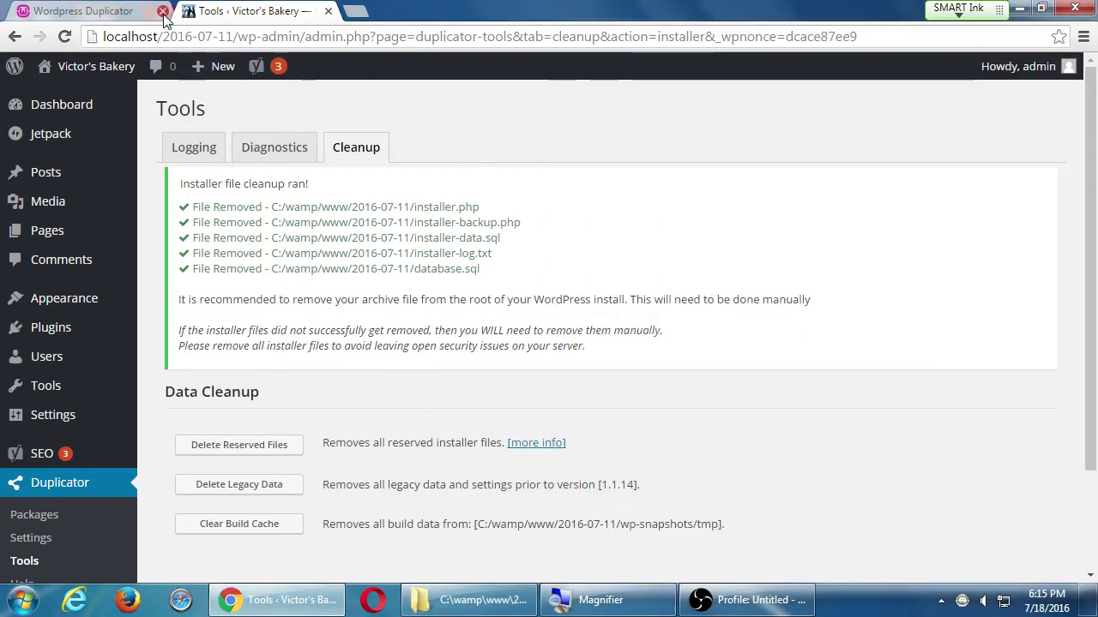
- Close the Duplicator installer tab, view the Victor's Bakery home page, then return to the Dashboard
left_click(79, 12)
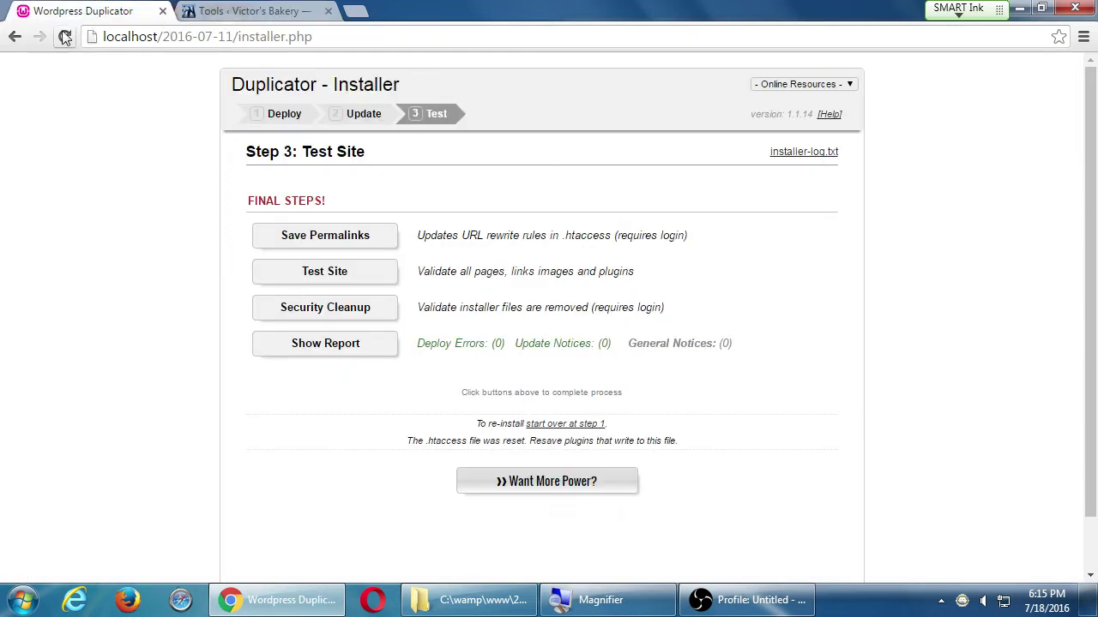
left_click(163, 12)
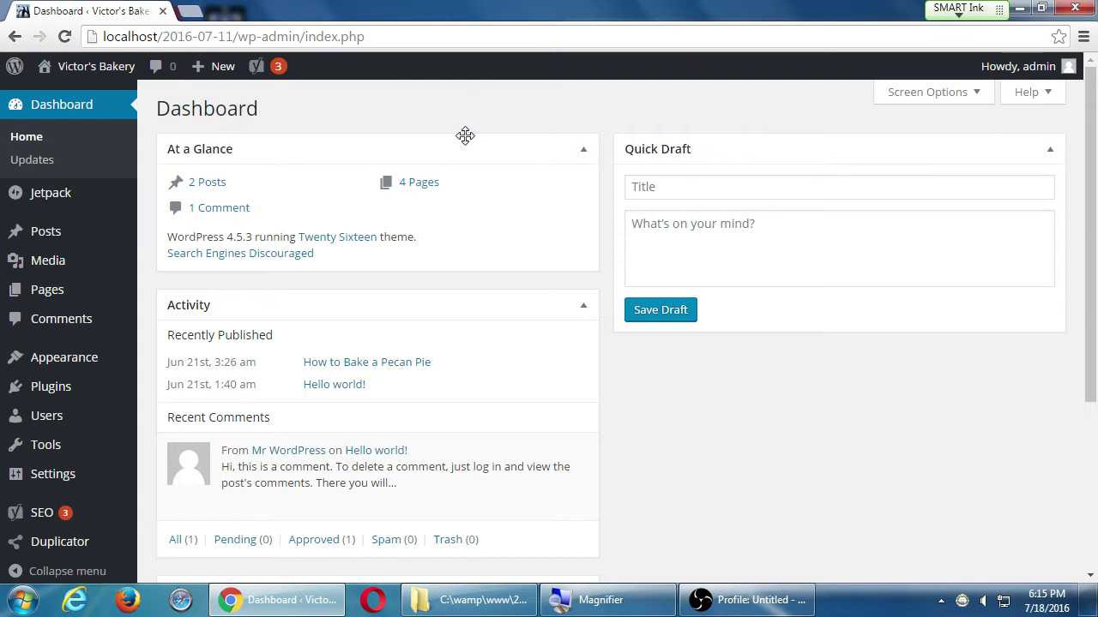
left_click(92, 74)
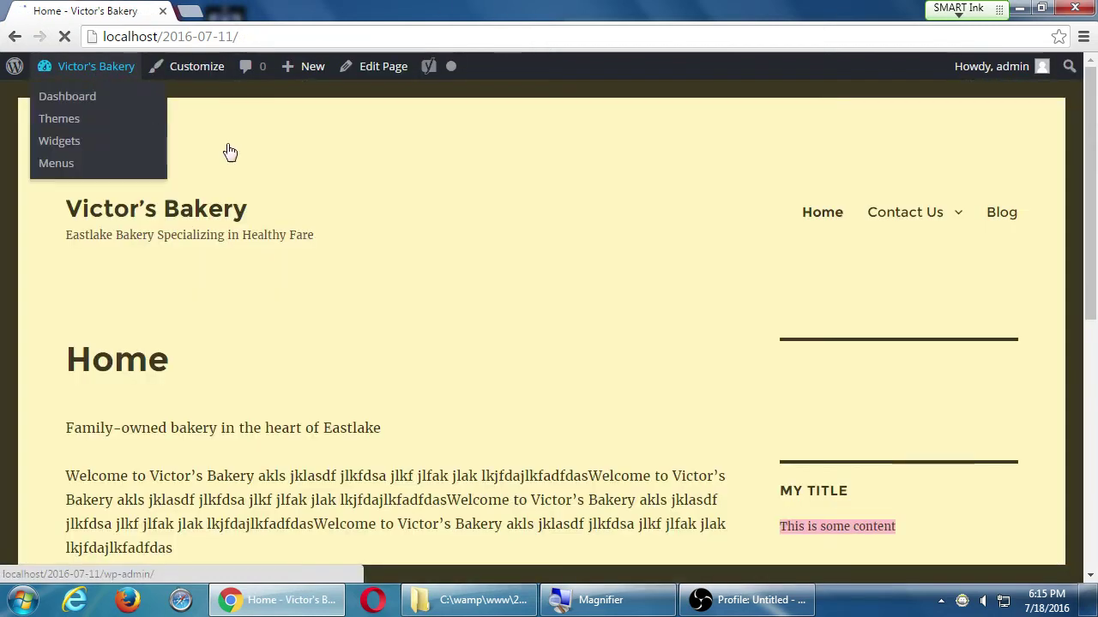
scroll(463, 288, "down", 6)
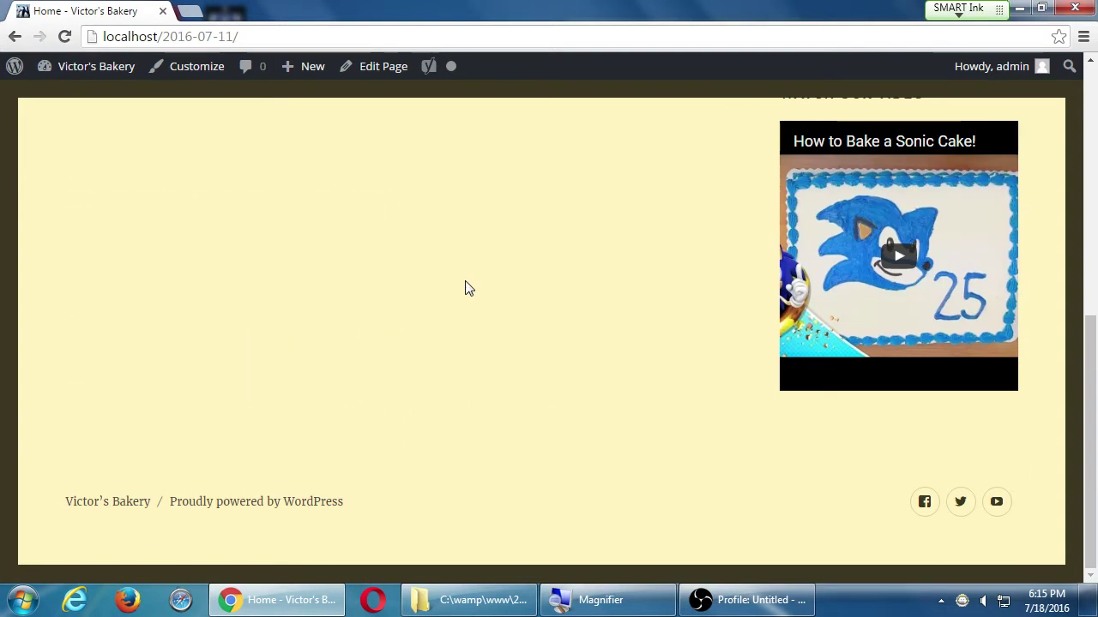
scroll(467, 286, "up", 6)
mouse_move(887, 221)
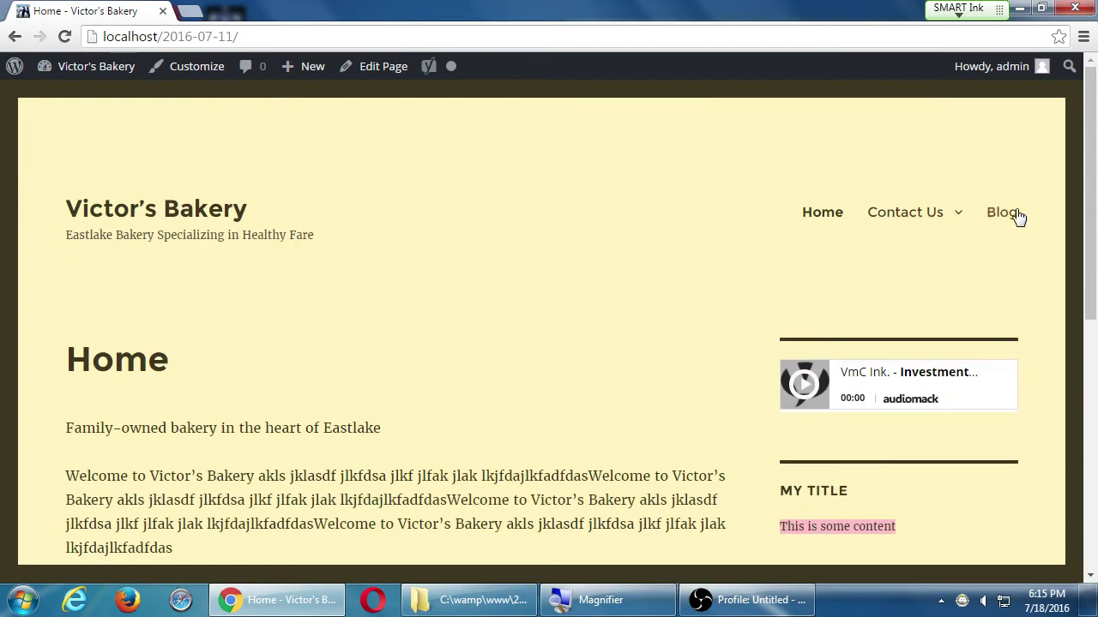
mouse_move(96, 68)
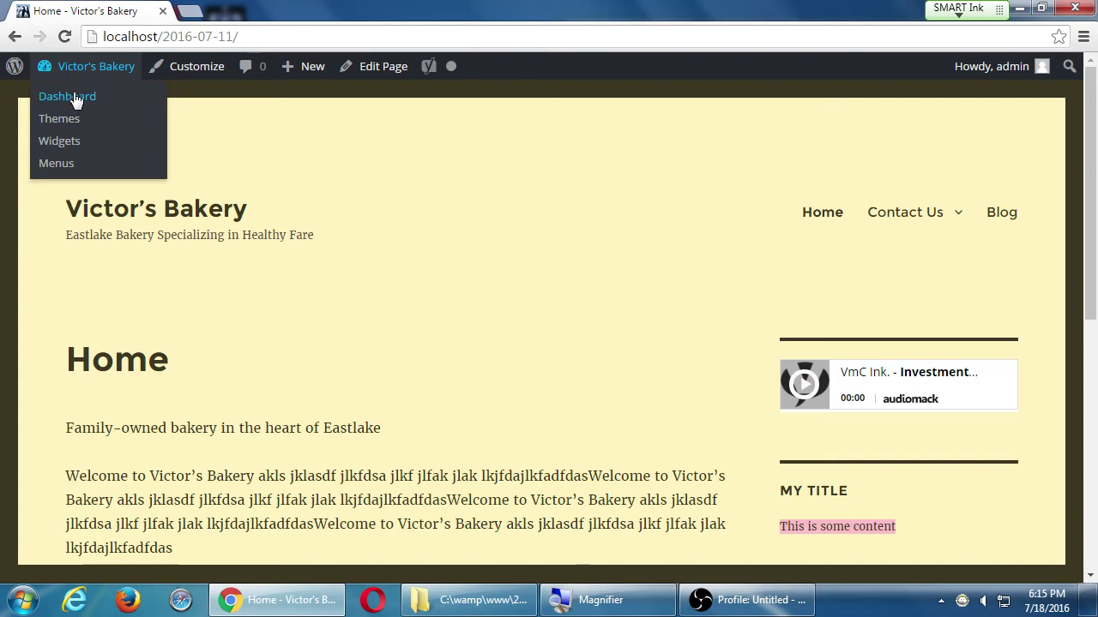
left_click(72, 92)
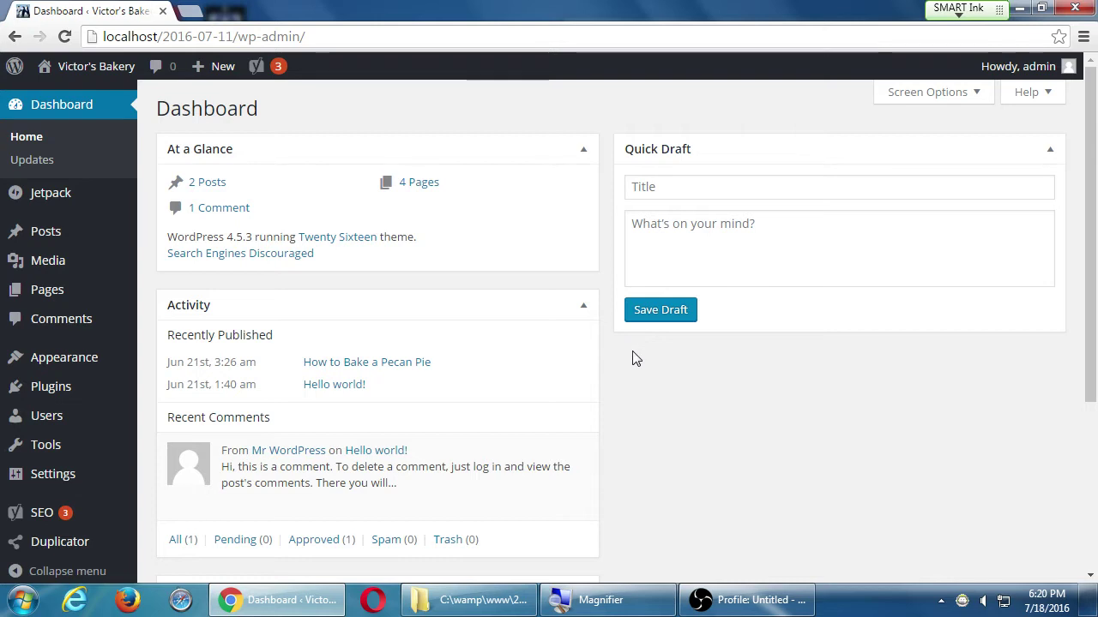
- Open the classroom data (Z:) drive from Computer on the desktop
key("super+d")
key("Down")
key("Up")
key("Up")
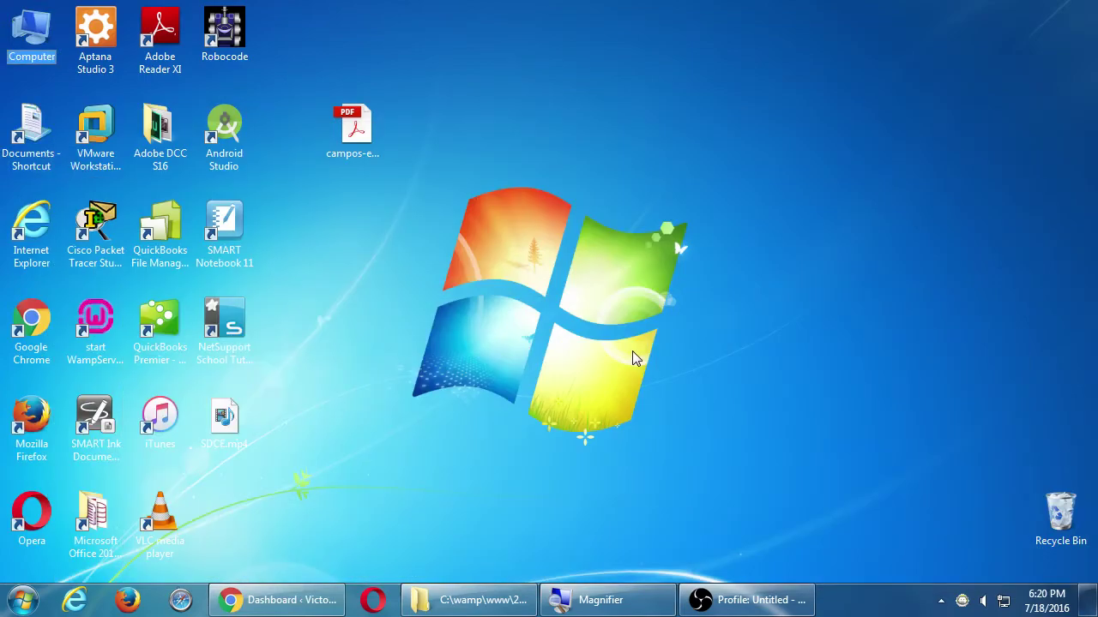
key("Return")
key("Down")
key("Down")
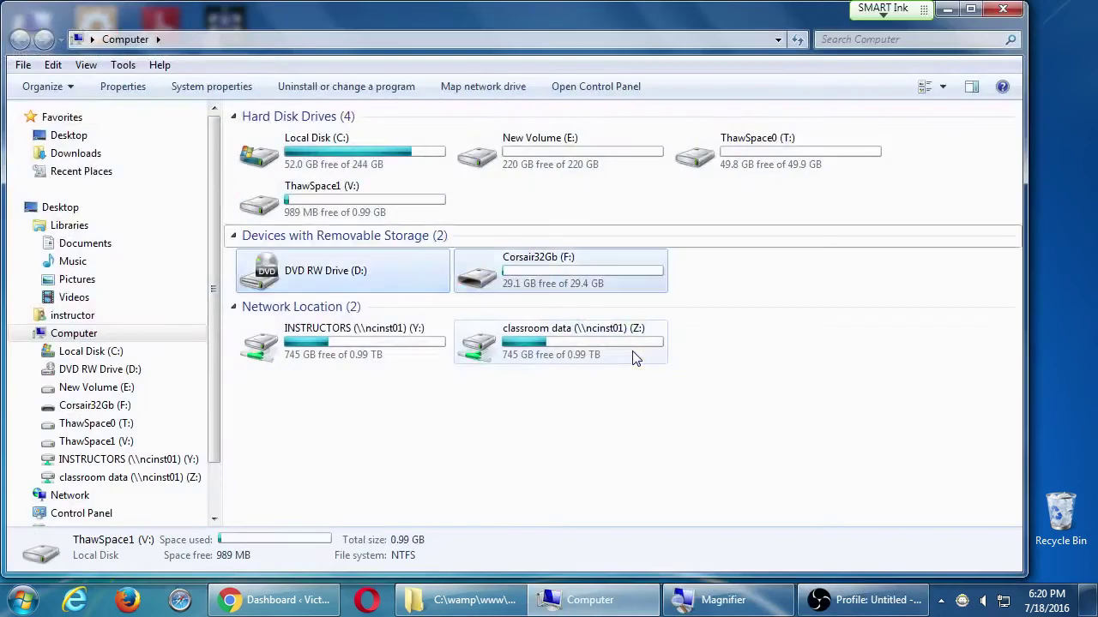
key("Down")
key("Right")
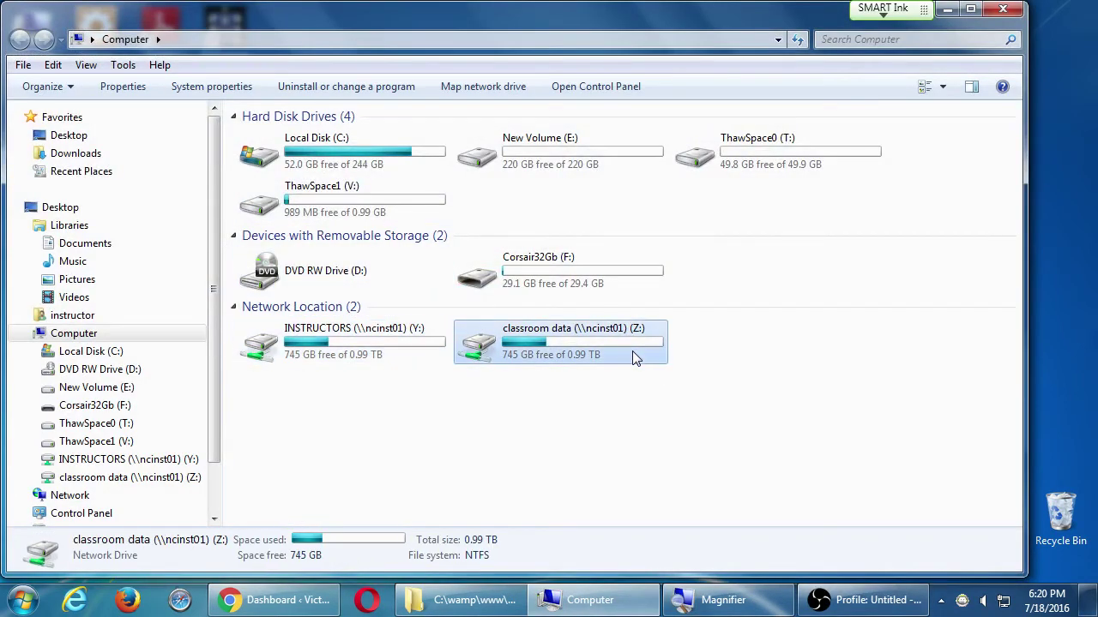
key("Return")
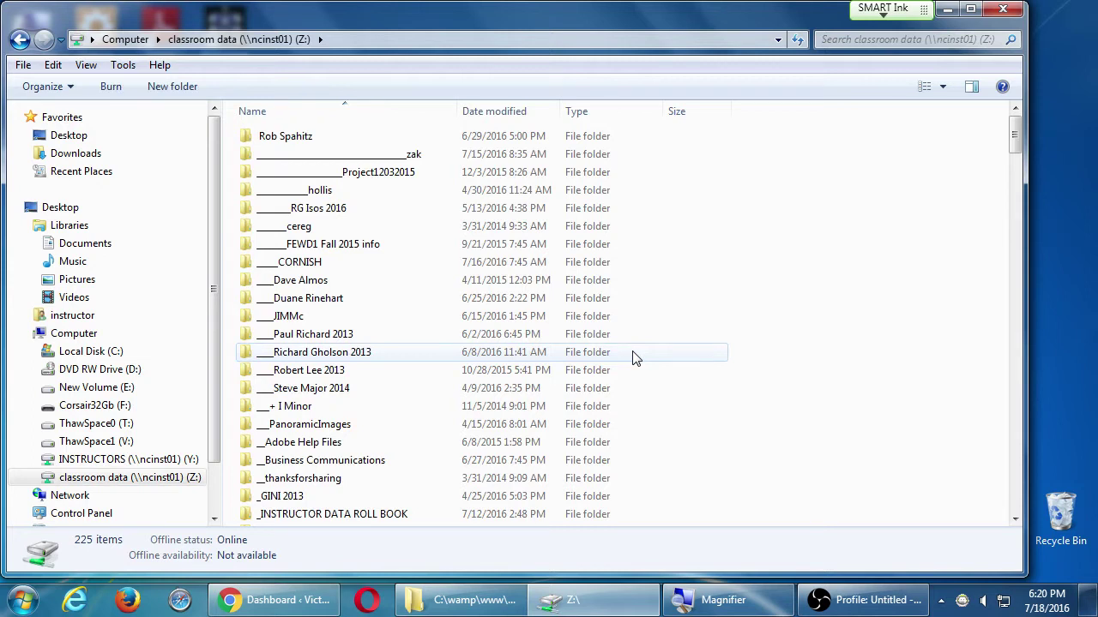
- Open the Campos WordPress II folder and select the 5ecommerce plugin PDF
key("c")
key("Down")
key("Down")
key("Down")
key("Down")
key("Down")
key("Down")
key("Down")
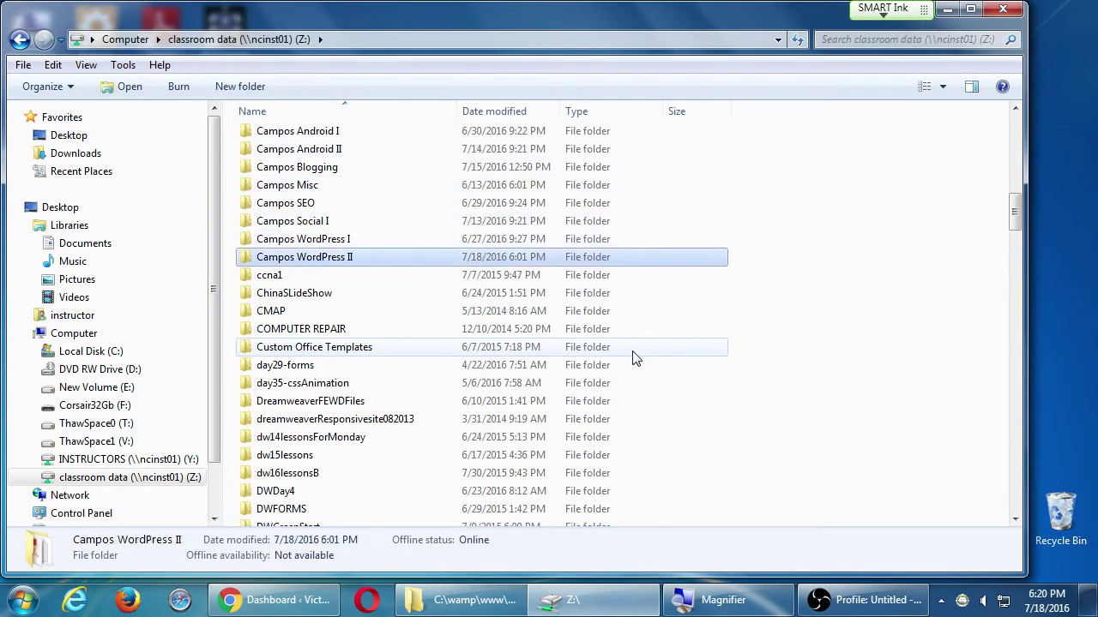
key("Return")
key("super+plus")
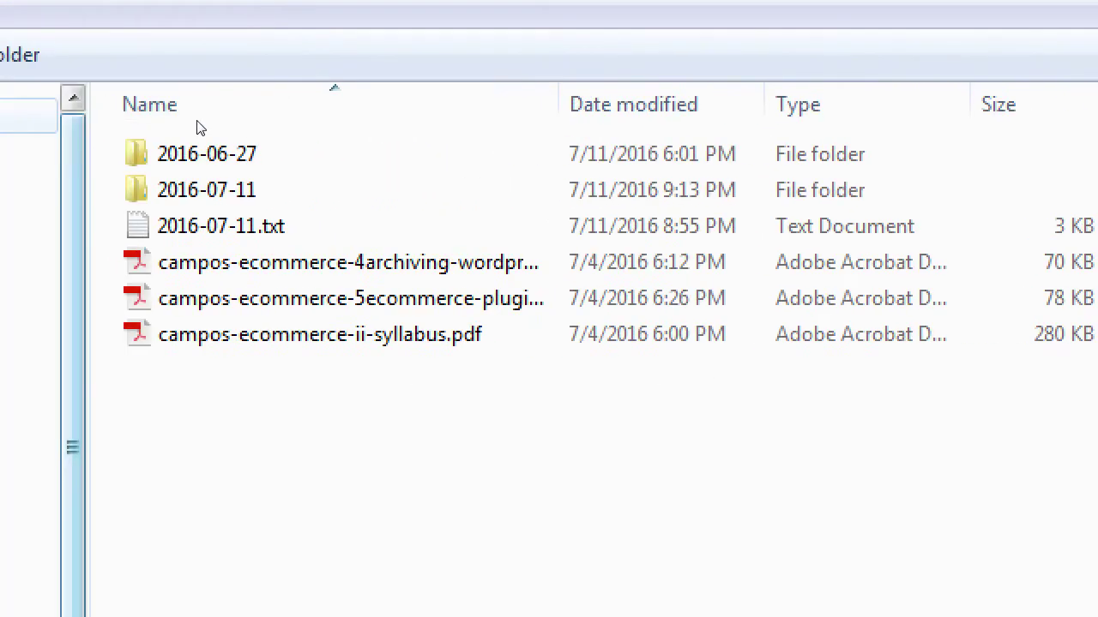
key("c")
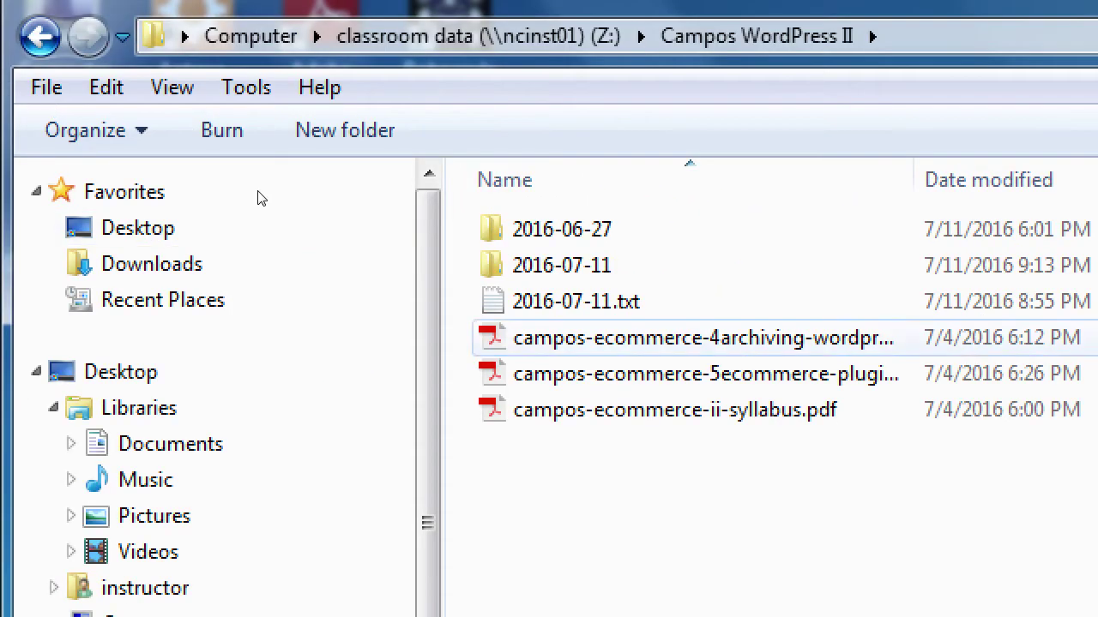
key("Down")
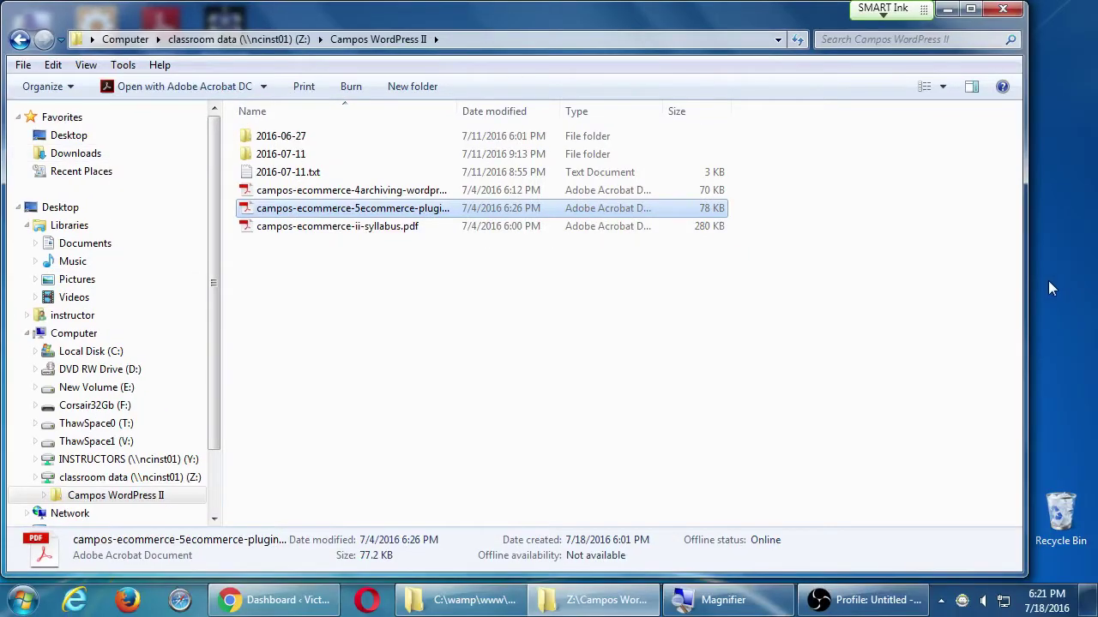
- Skip copying the PDF since it's already on the desktop, close Explorer, and open the desktop copy
left_click_drag(1027, 283, 775, 296)
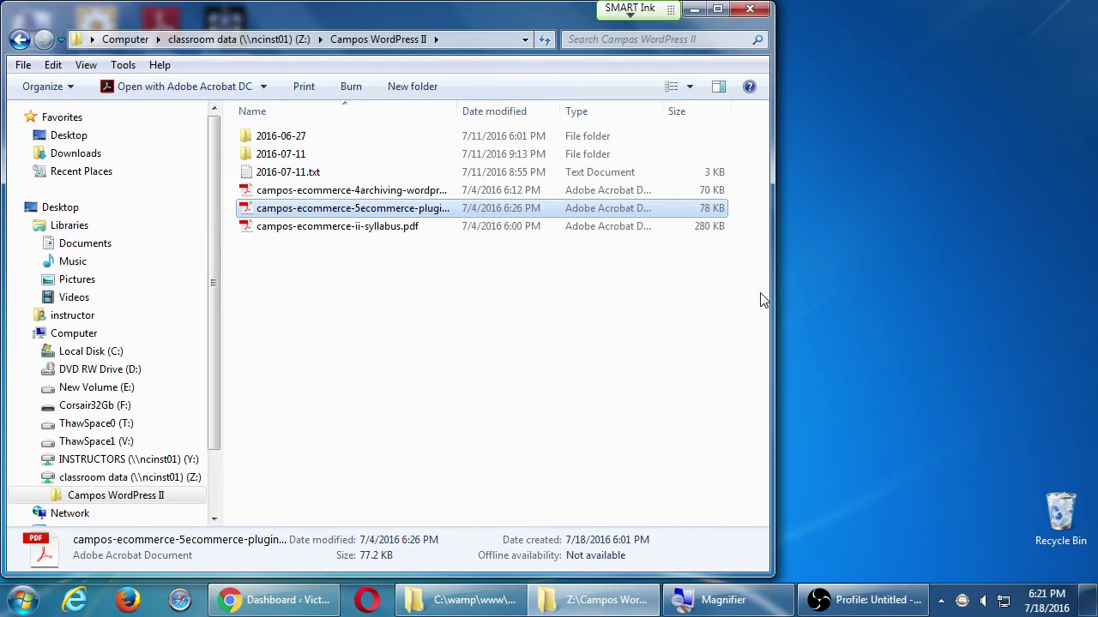
left_click_drag(277, 210, 937, 191)
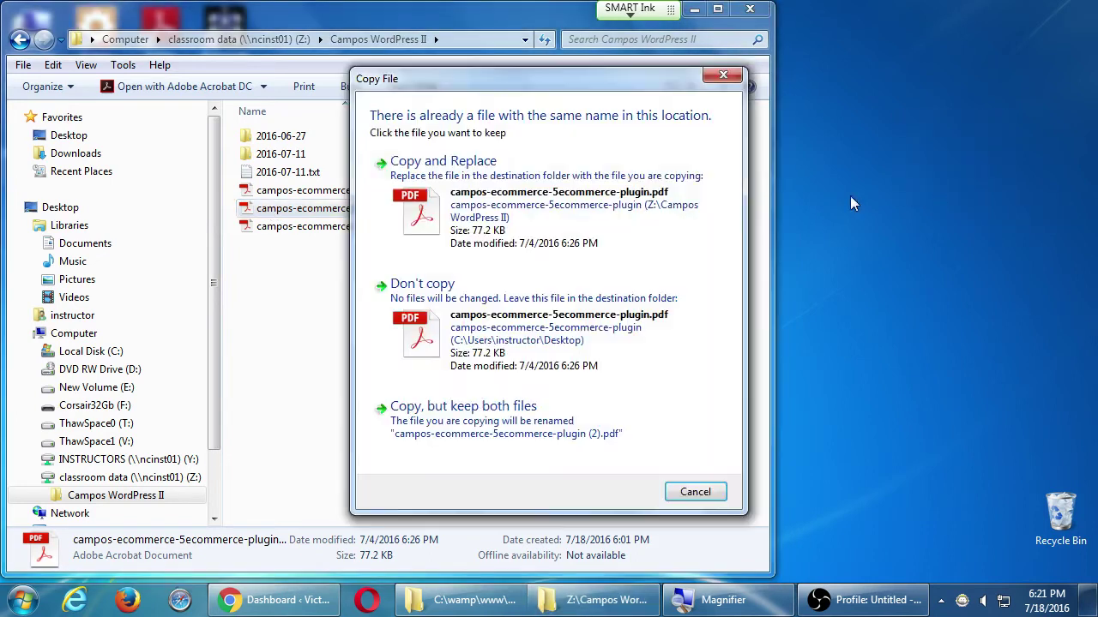
left_click(723, 75)
left_click(749, 9)
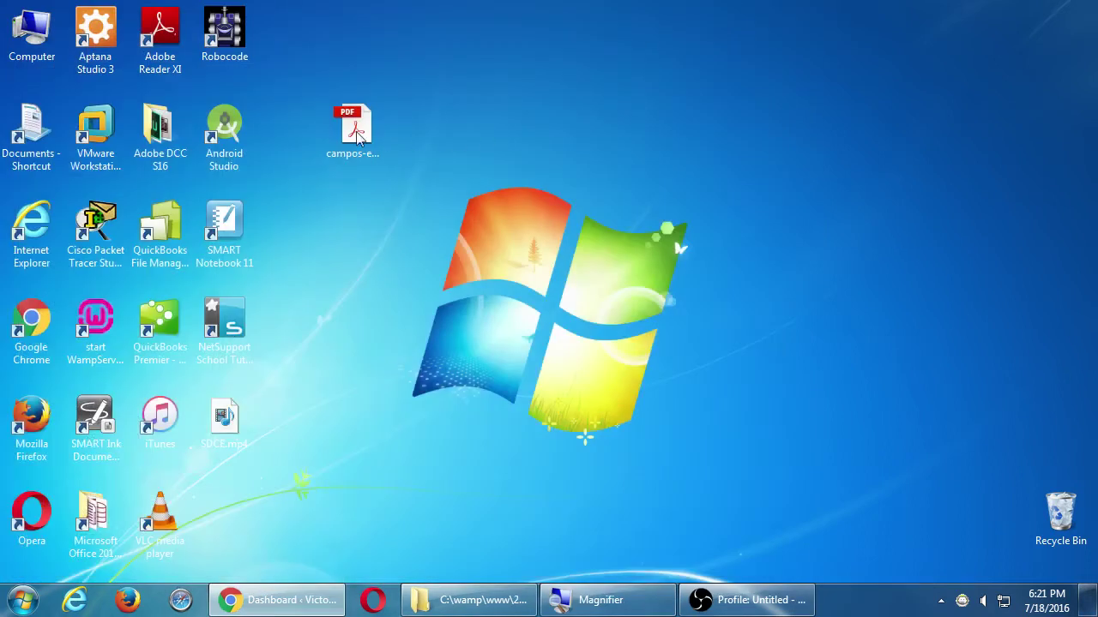
left_click_drag(541, 105, 549, 125)
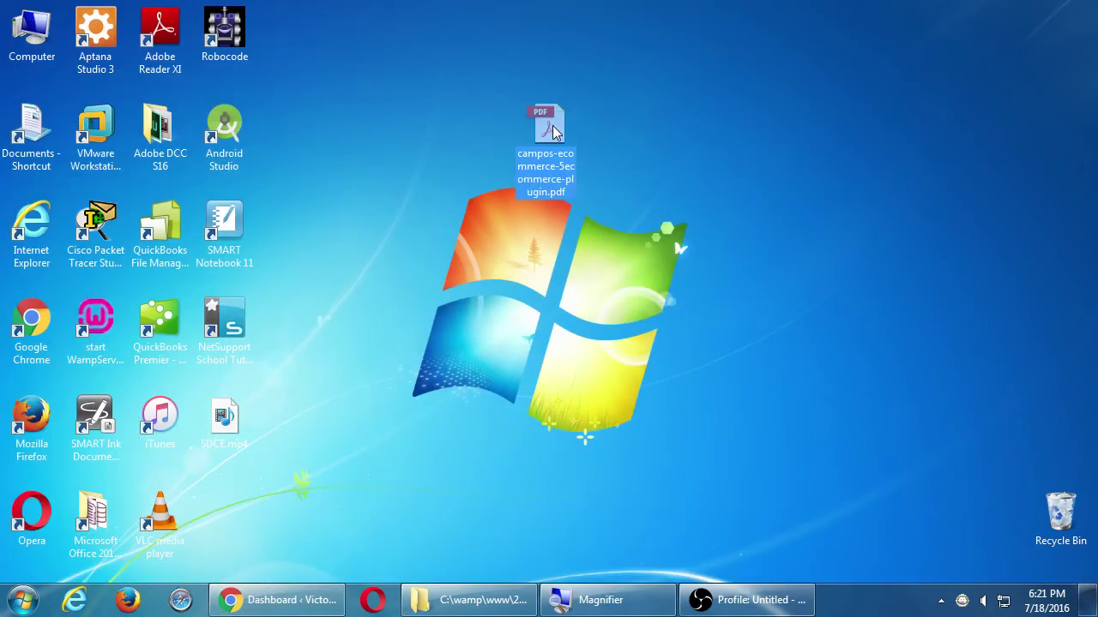
double_click(552, 129)
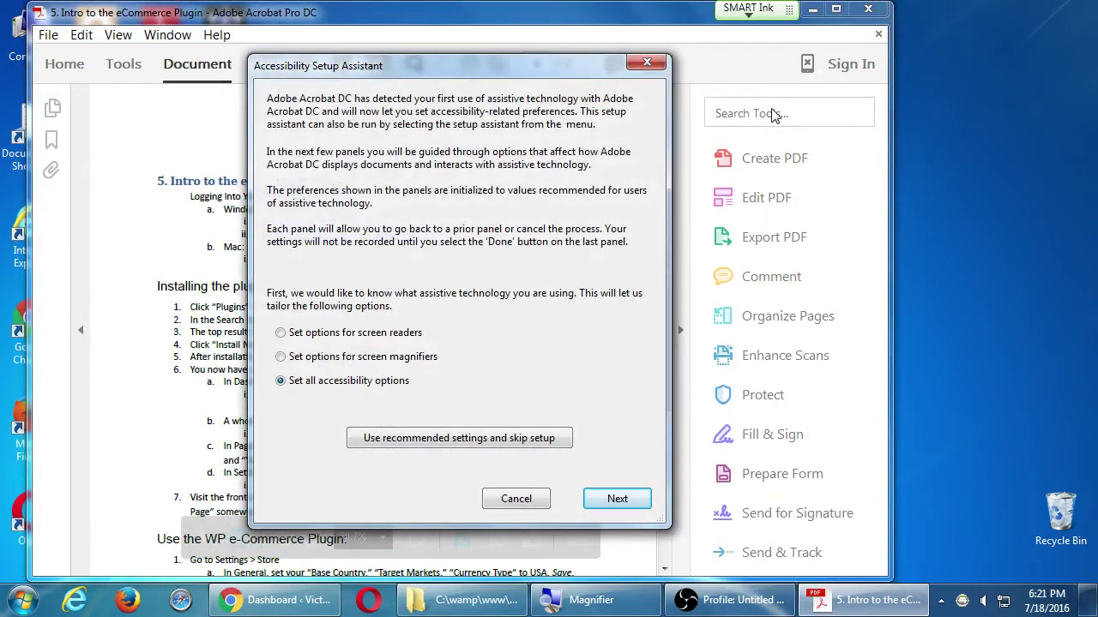
- Dismiss Acrobat's accessibility prompts, maximize the window, and scroll to the 'Installing the plugin' steps
key("Escape")
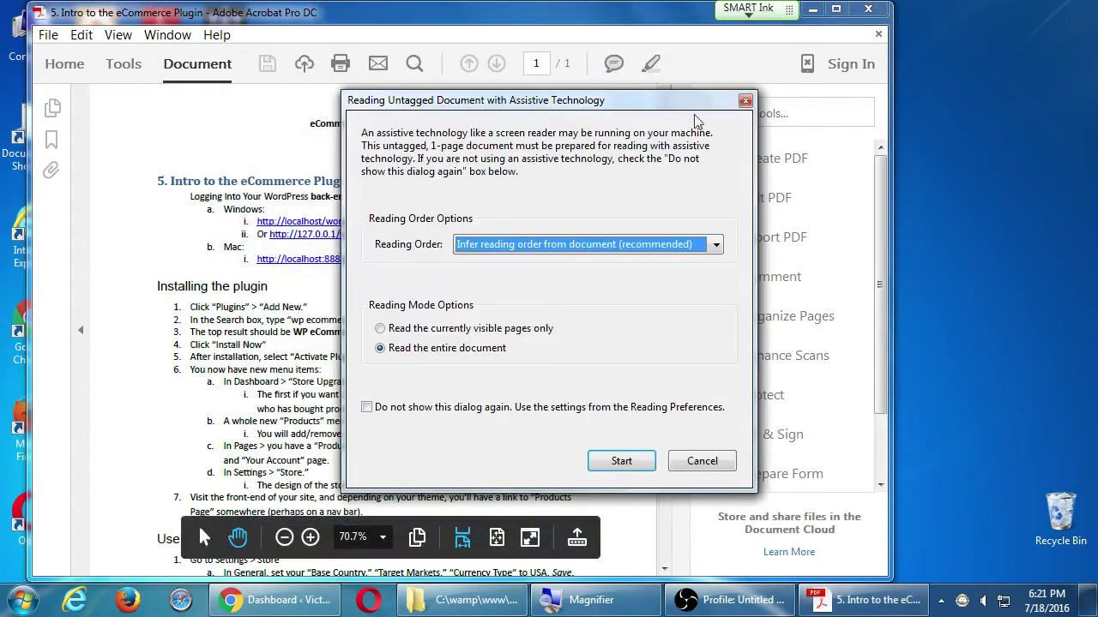
left_click(745, 100)
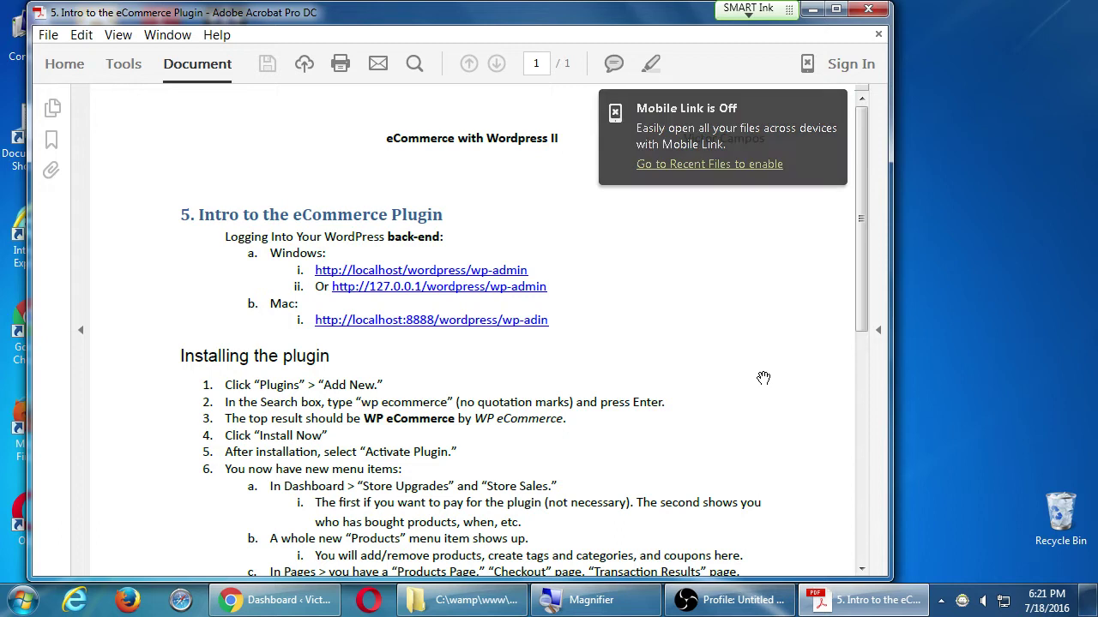
left_click_drag(863, 250, 847, 440)
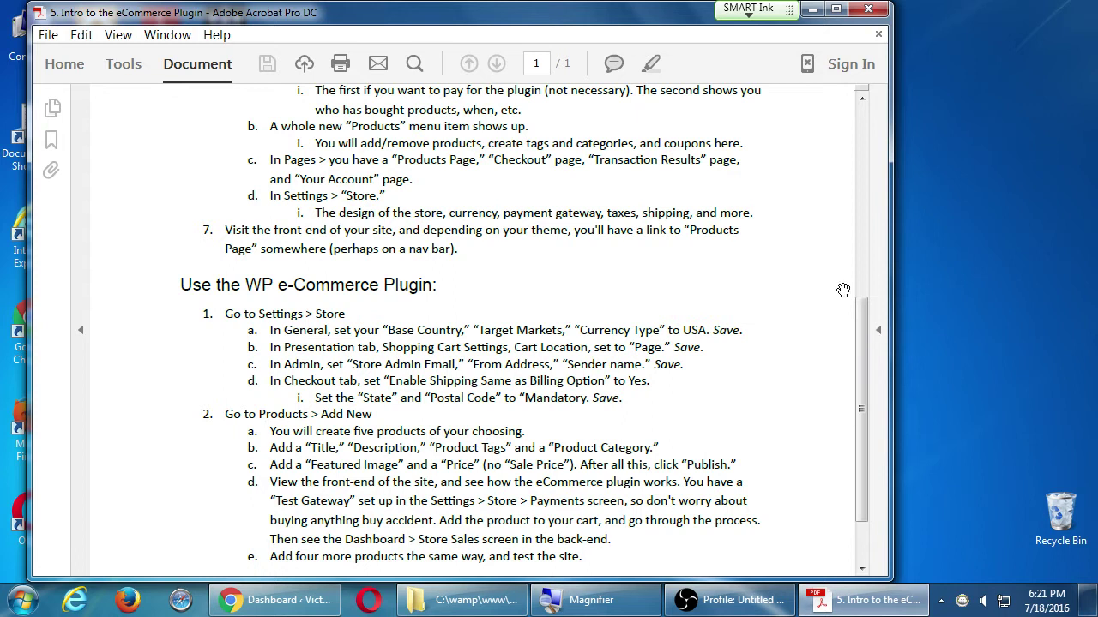
left_click(836, 10)
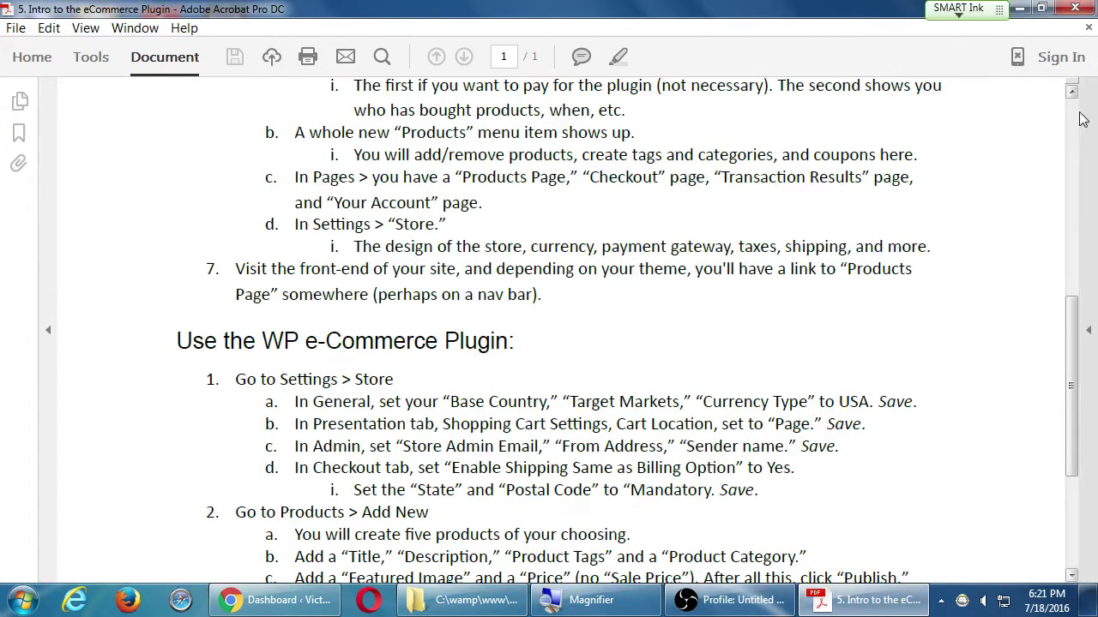
left_click(1072, 105)
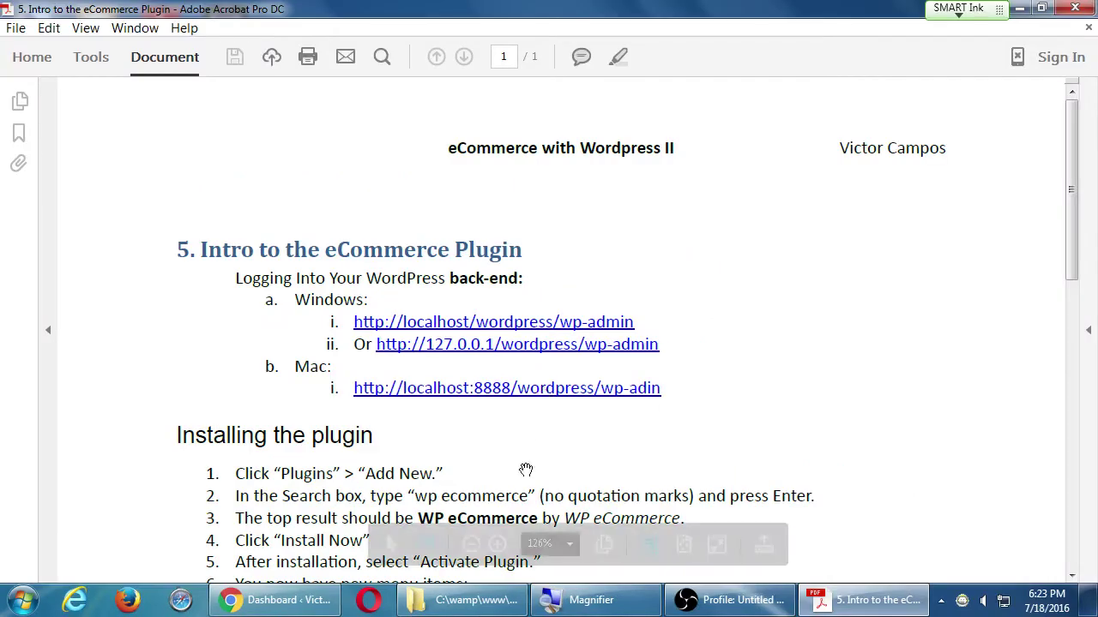
left_click_drag(702, 597, 665, 193)
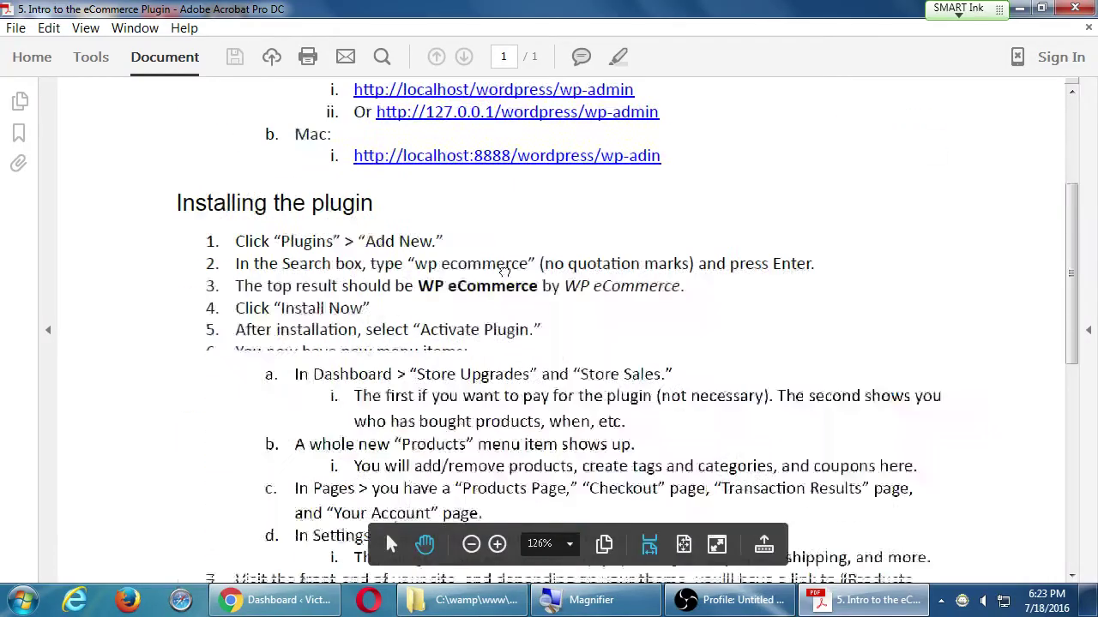
left_click_drag(504, 271, 481, 148)
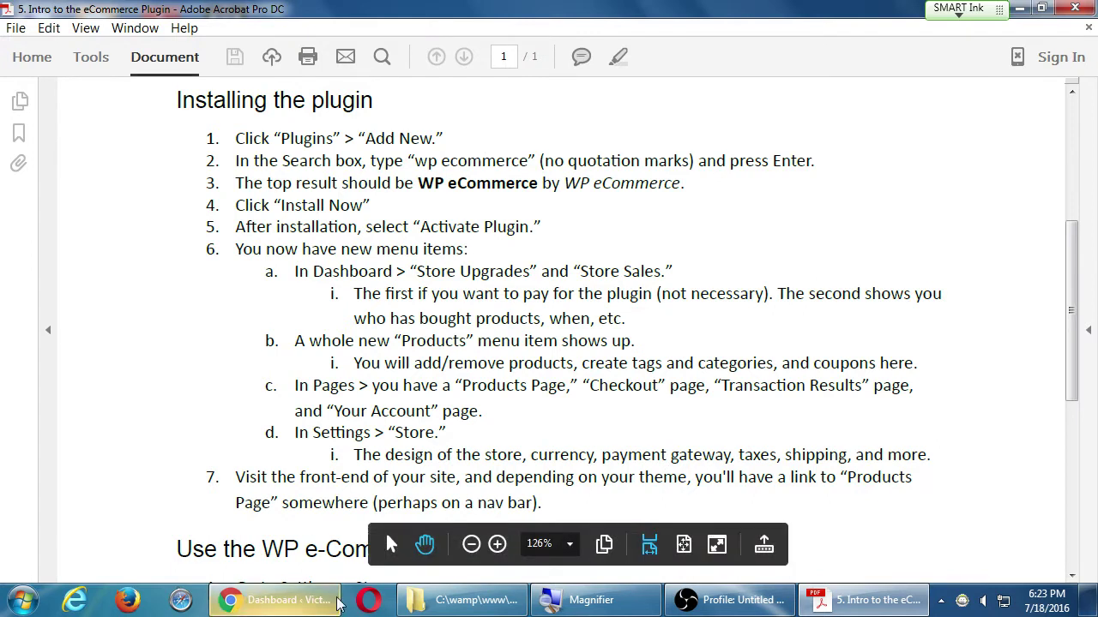
- Switch to the bakery site's dashboard in Chrome and go to Plugins > Add New
left_click(275, 600)
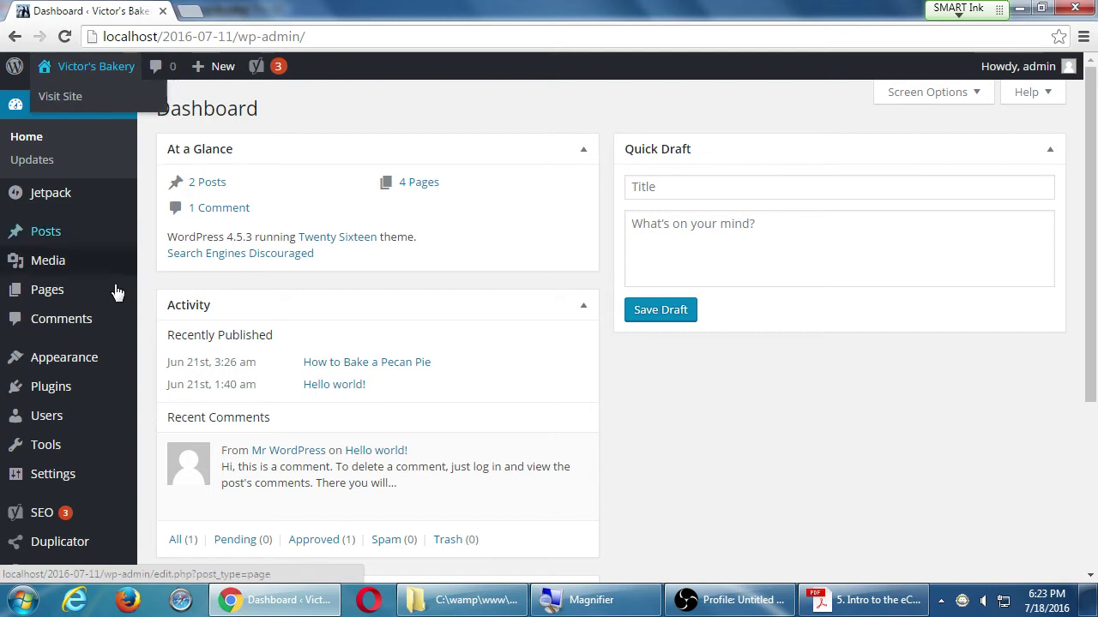
mouse_move(88, 399)
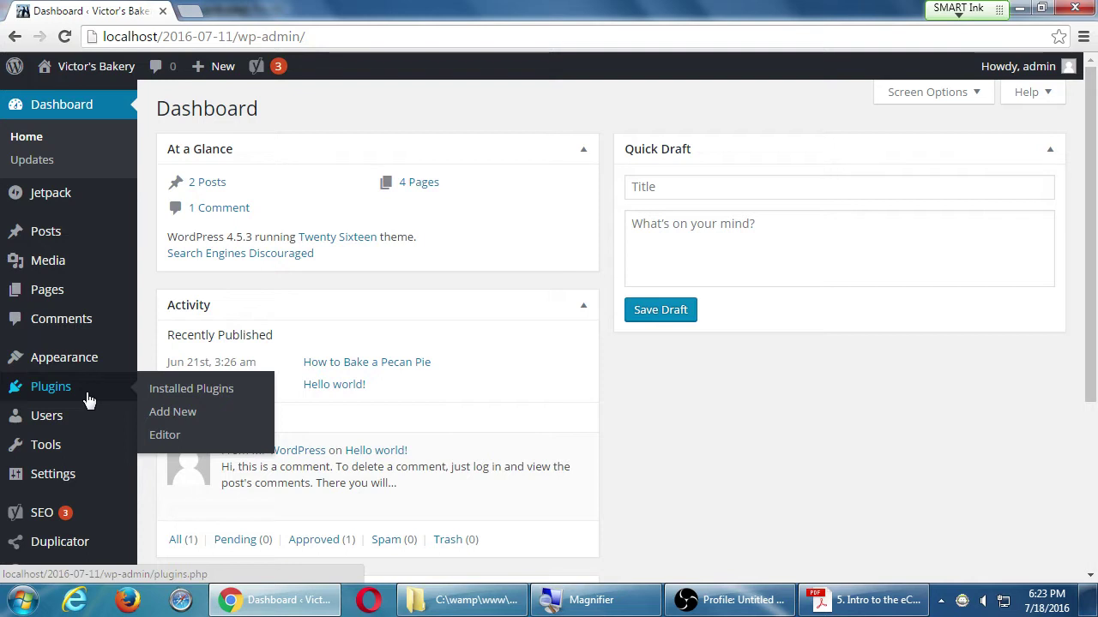
left_click(180, 412)
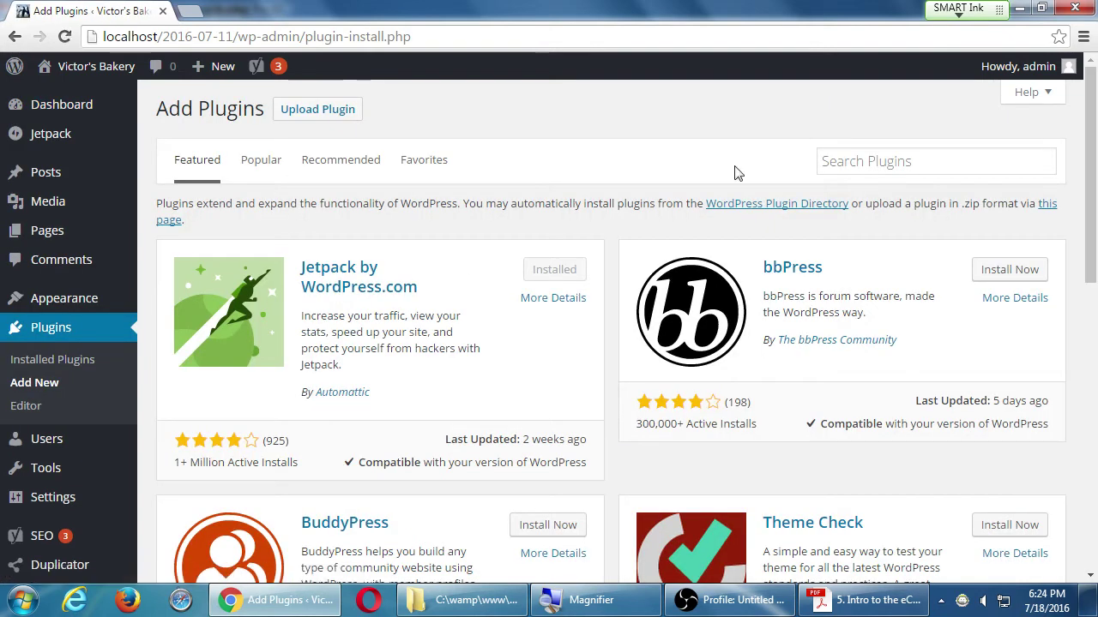
- Search the plugin directory for 'ecommerce', returning 1,087 plugins
left_click(860, 164)
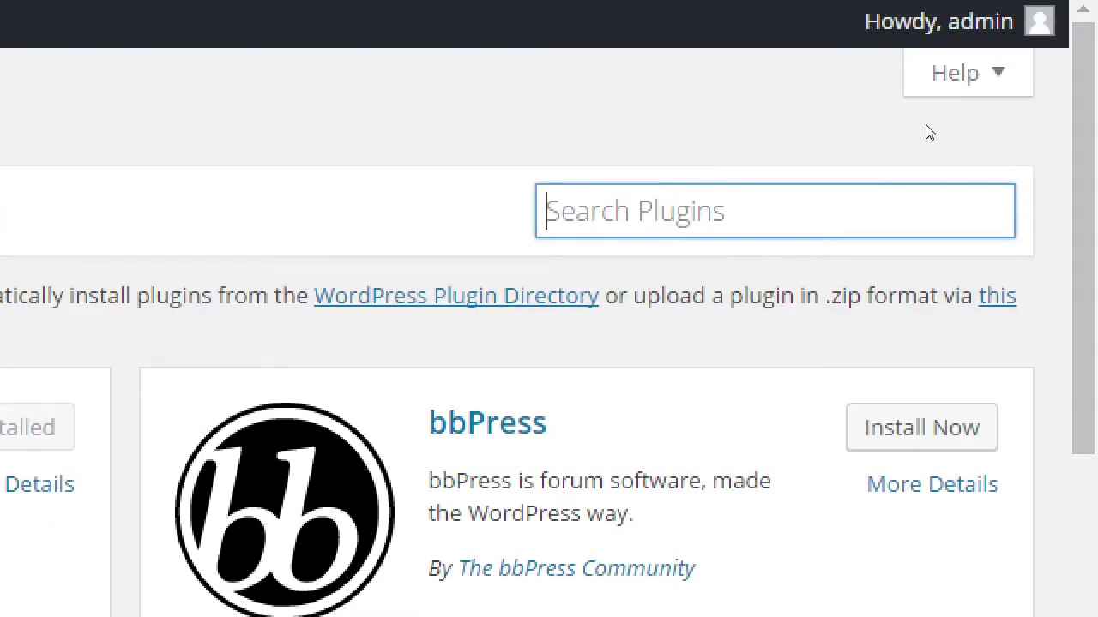
type("ecommerce")
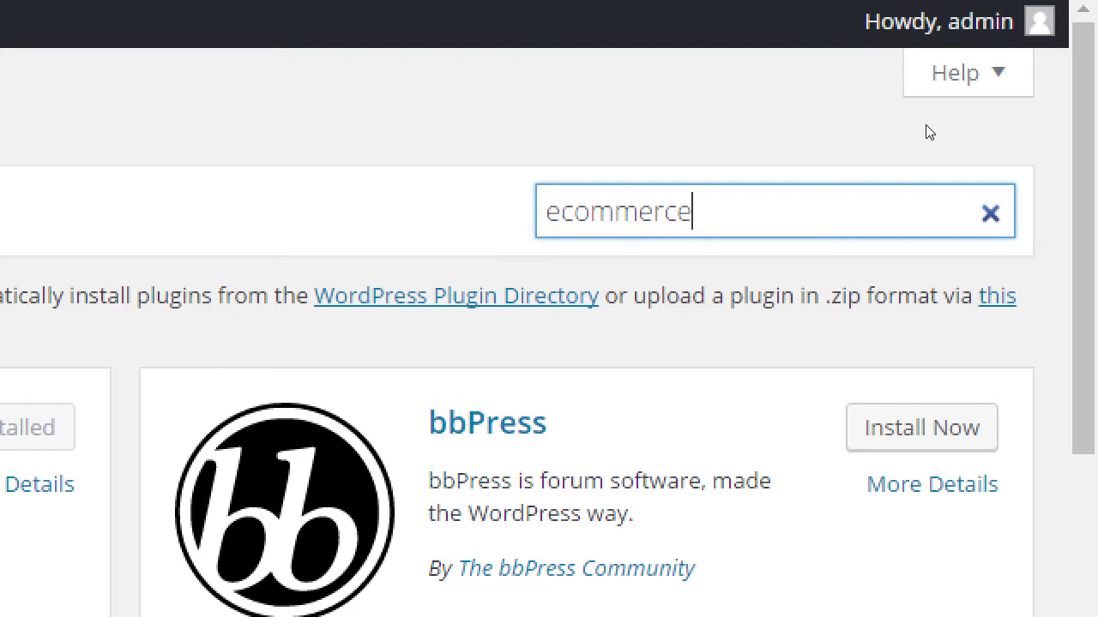
key("Return")
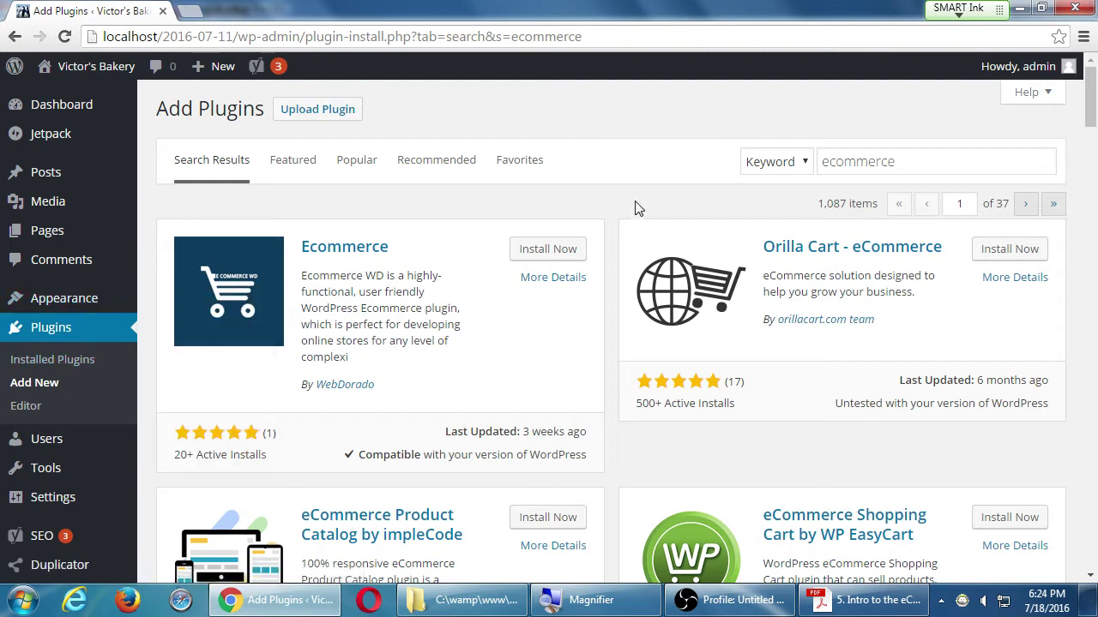
scroll(638, 205, "down", 10)
scroll(637, 199, "down", 15)
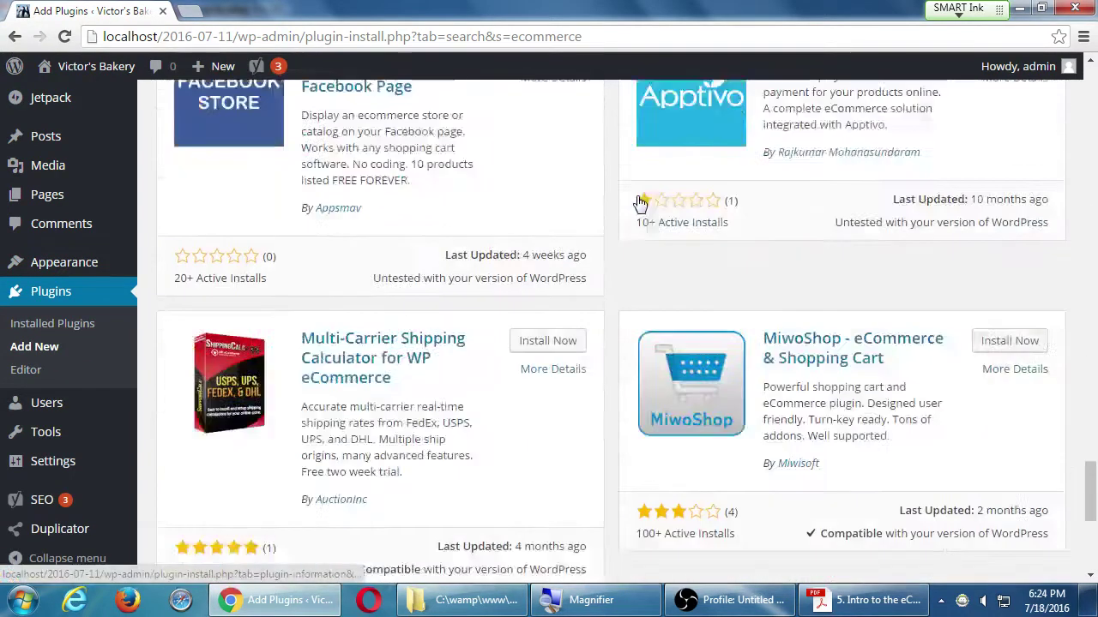
scroll(637, 199, "up", 7)
scroll(637, 201, "up", 15)
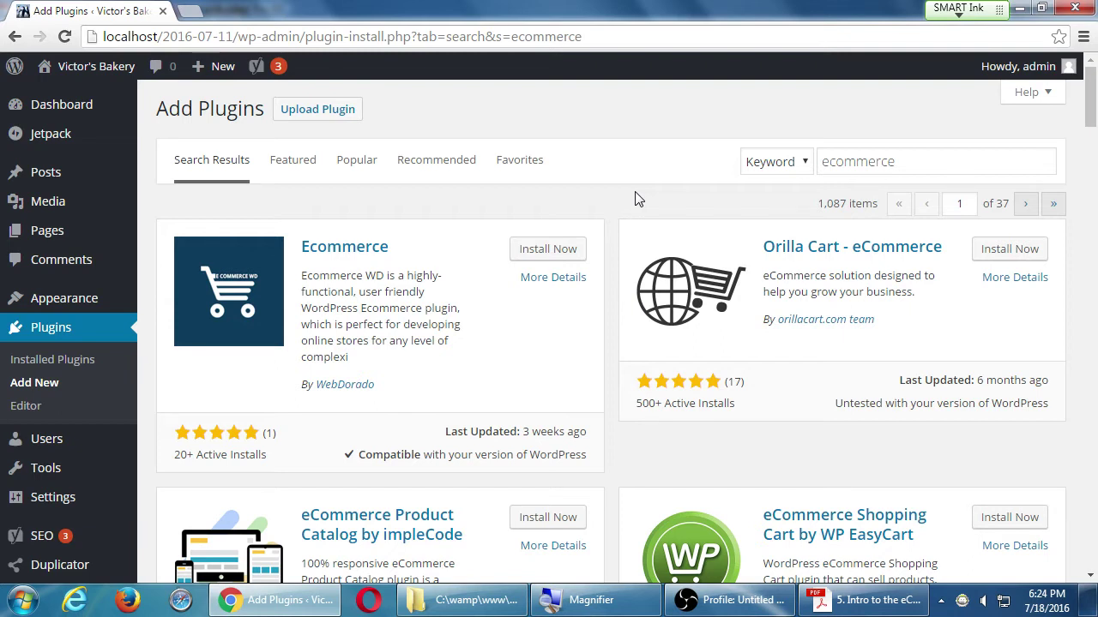
scroll(609, 185, "down", 1)
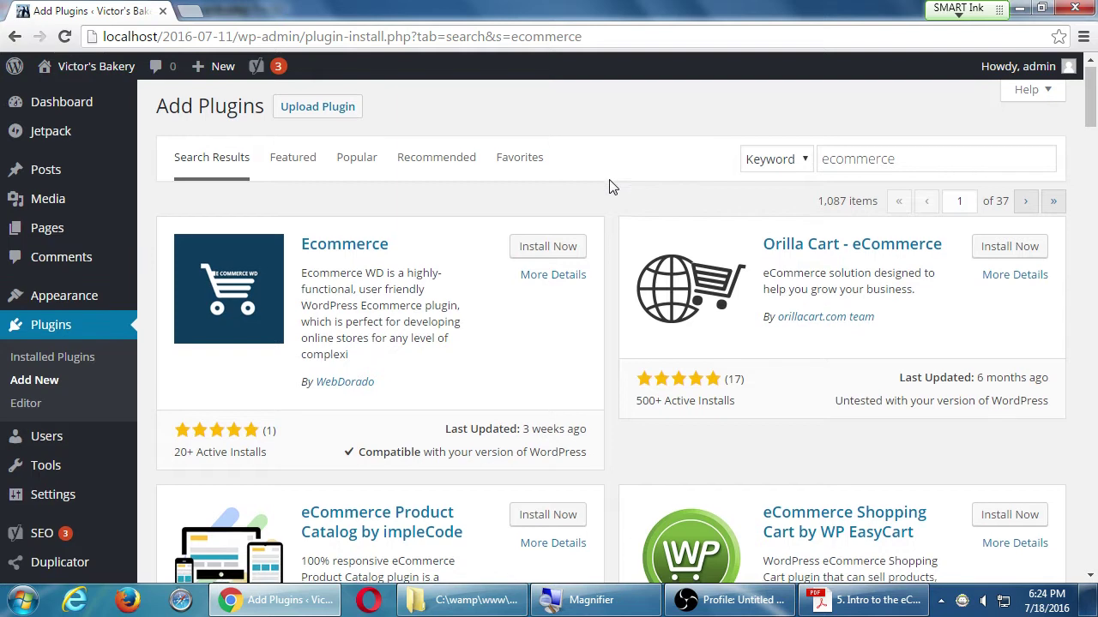
scroll(609, 185, "down", 14)
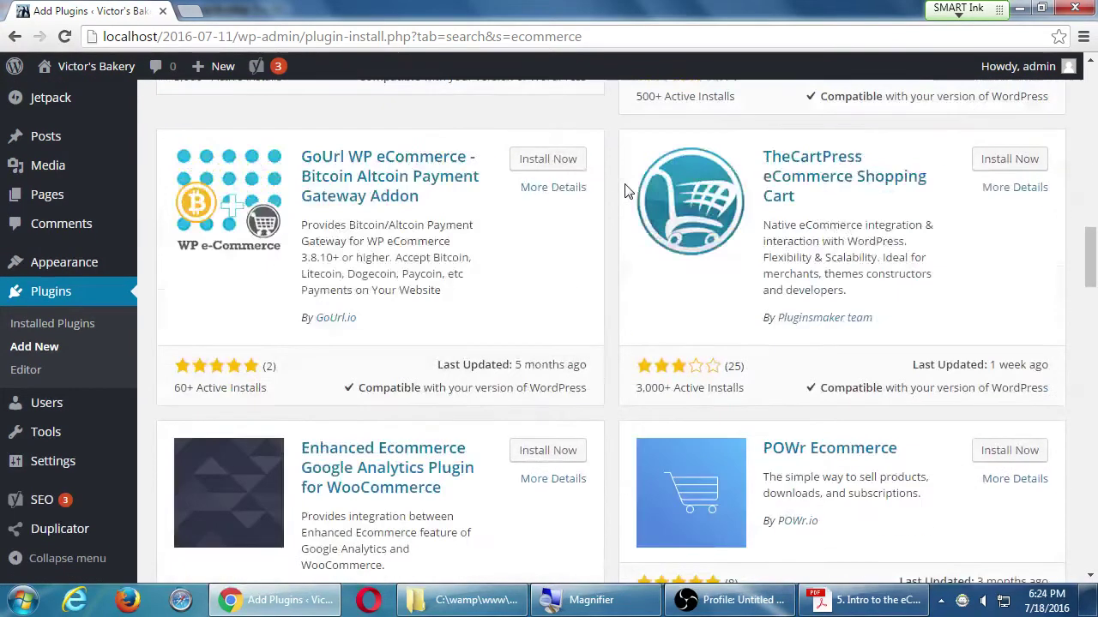
scroll(623, 190, "up", 15)
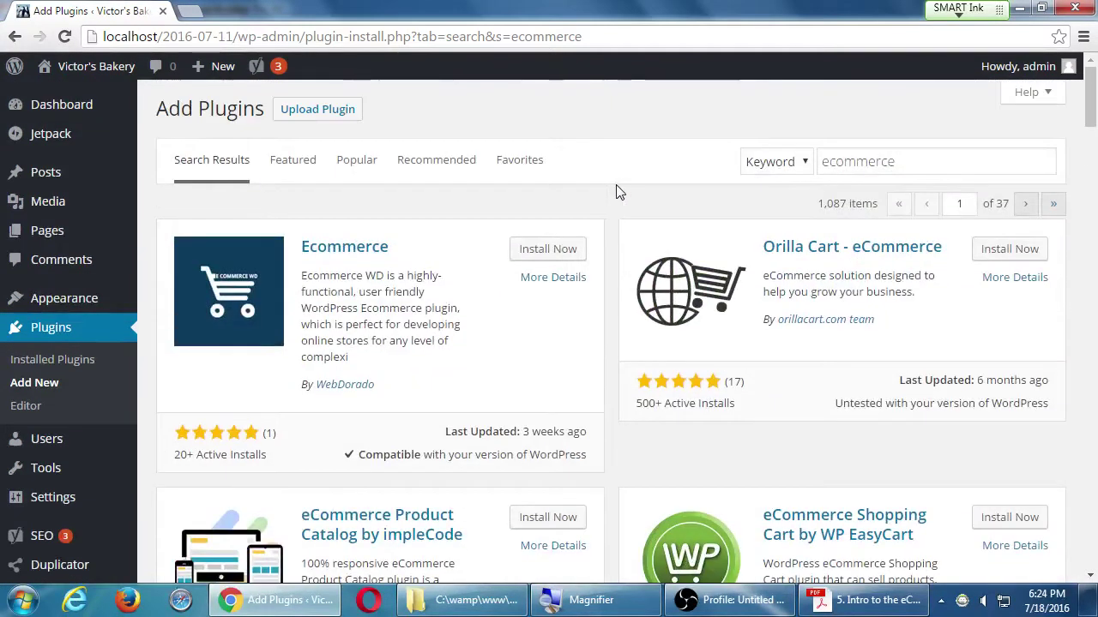
key("super")
- Launch Notepad from Start search and make it narrower at the upper right
type("note")
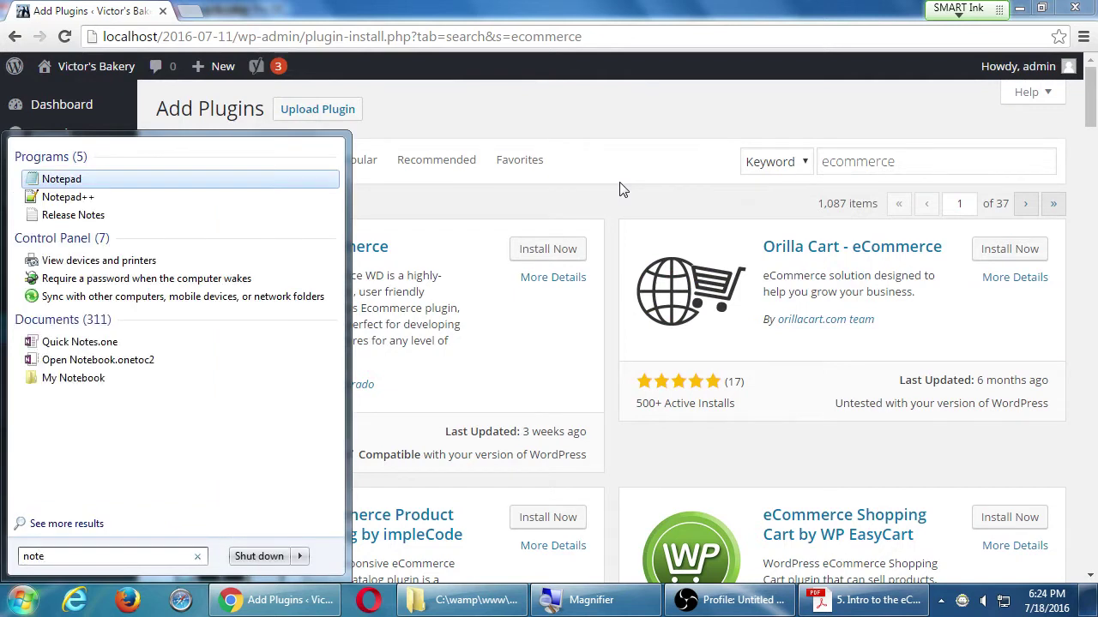
key("Return")
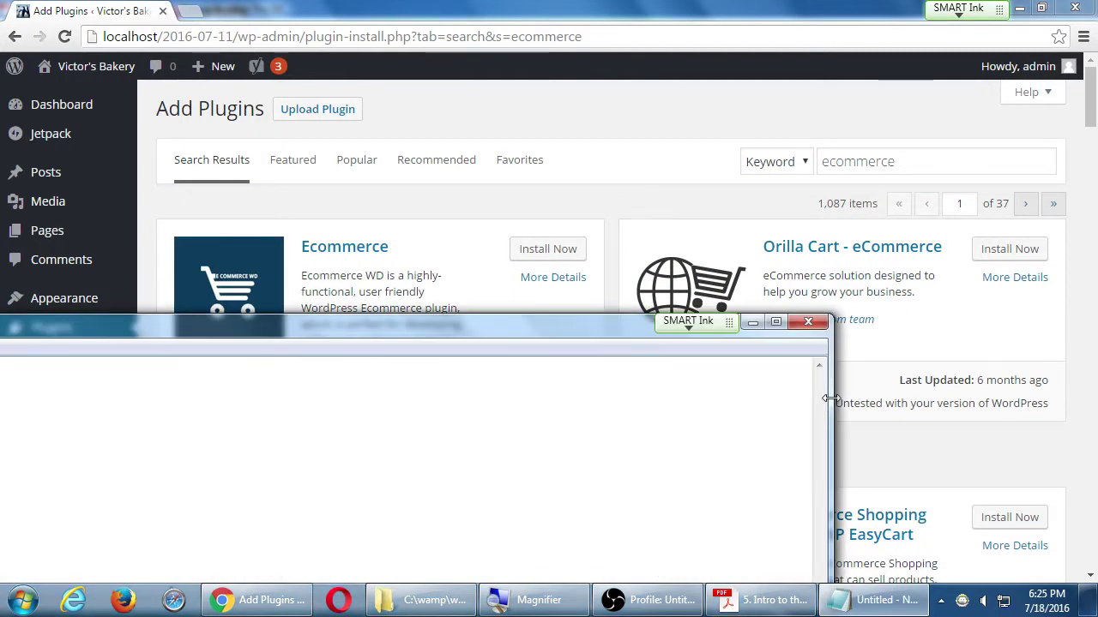
left_click_drag(828, 399, 583, 399)
left_click_drag(338, 326, 835, 270)
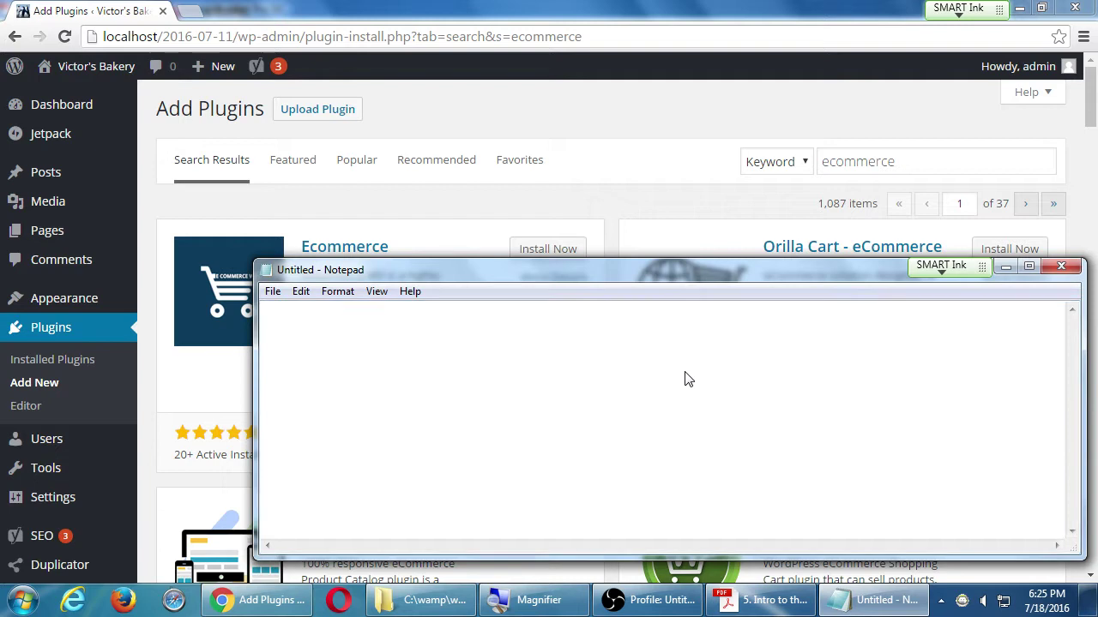
- Save the blank file to the Desktop as 2016-07-18.txt
key("ctrl+s")
left_click(326, 250)
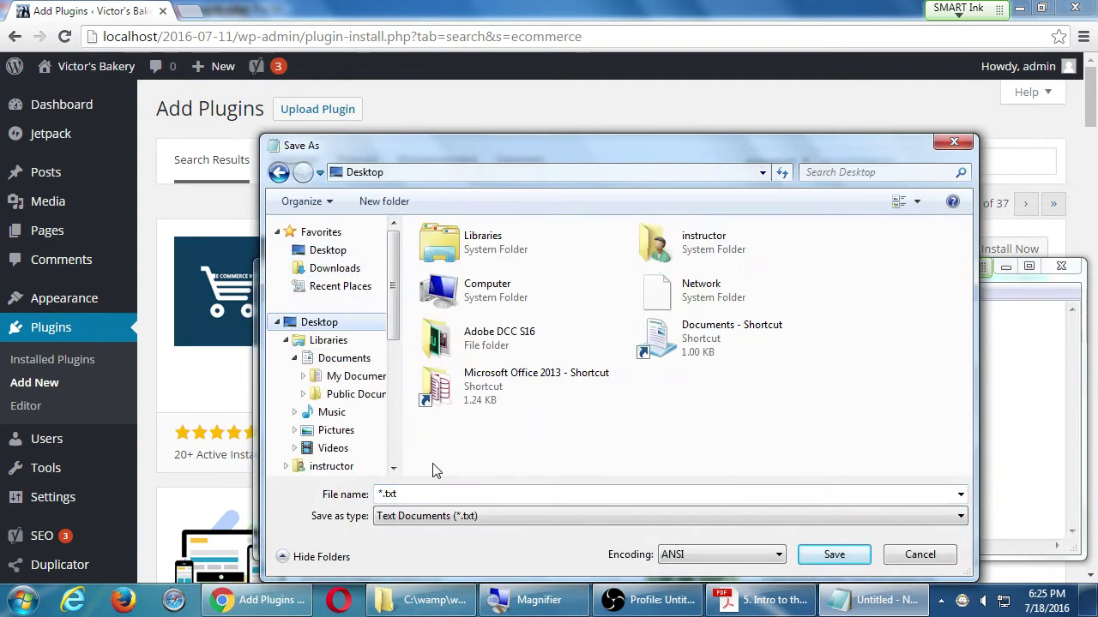
type("2016")
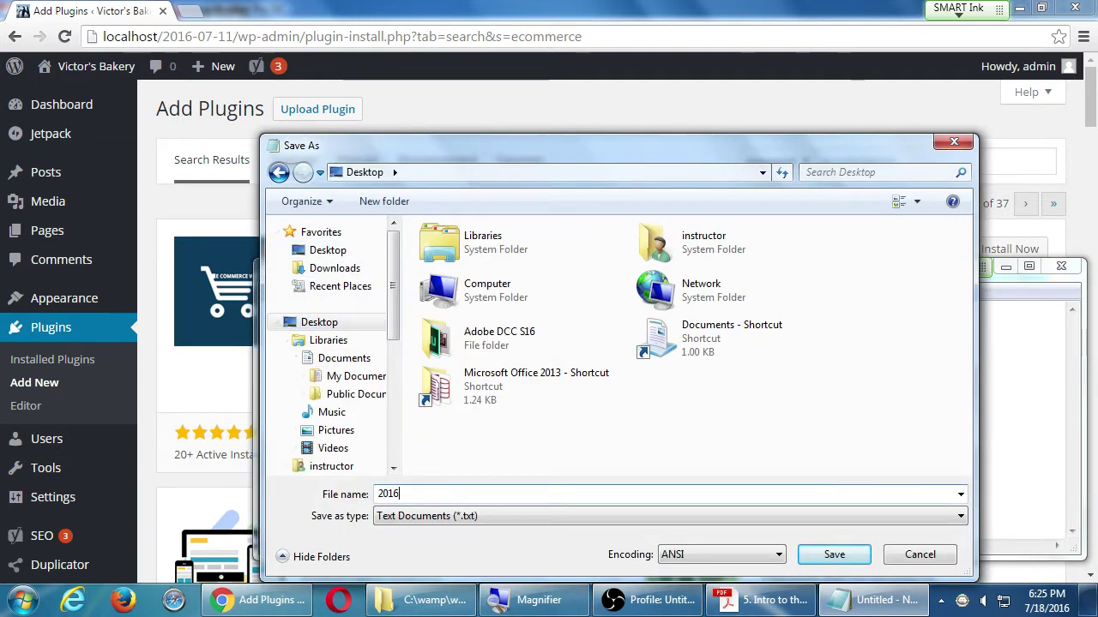
type("-07-18")
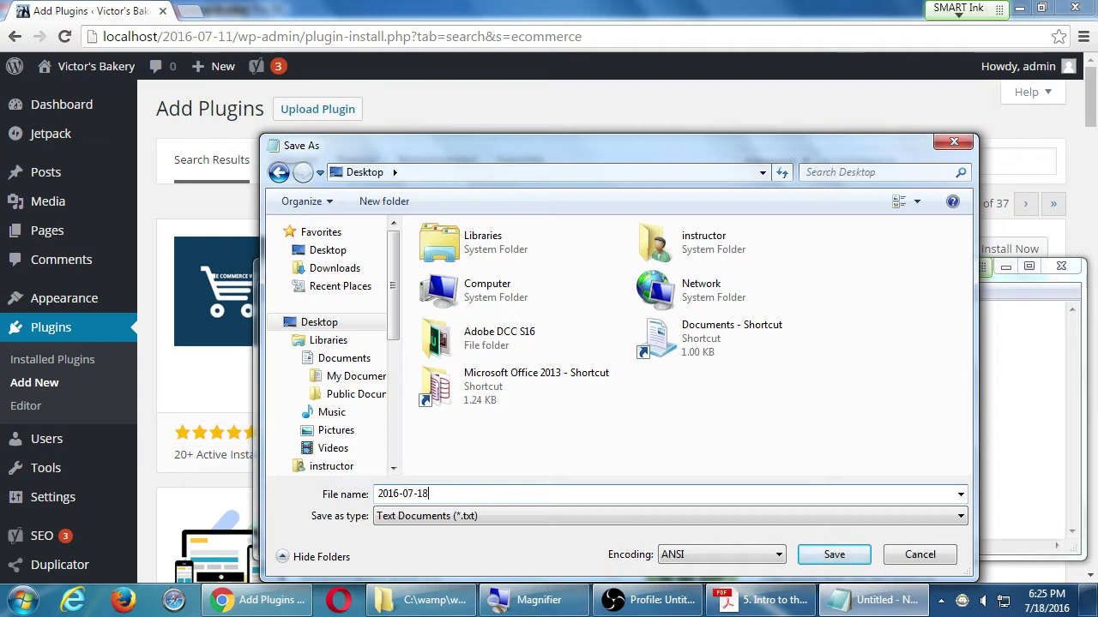
key("Return")
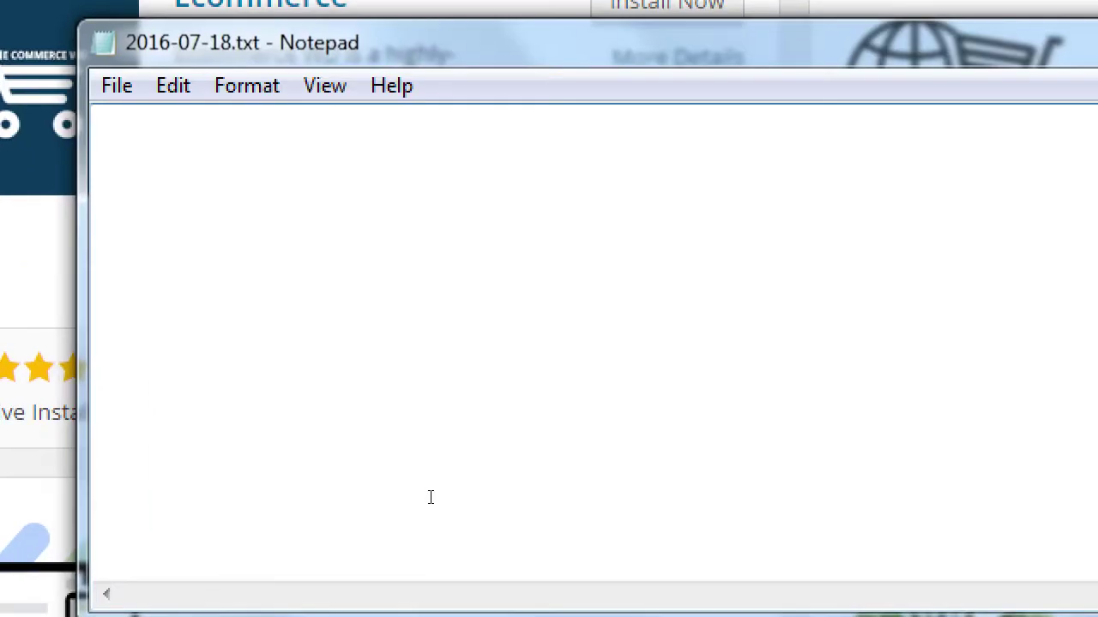
- Type 'Tips on selecting the right plugin:' and the indented tip 'Search your keywords (topic) for a plugin'
mouse_move(108, 315)
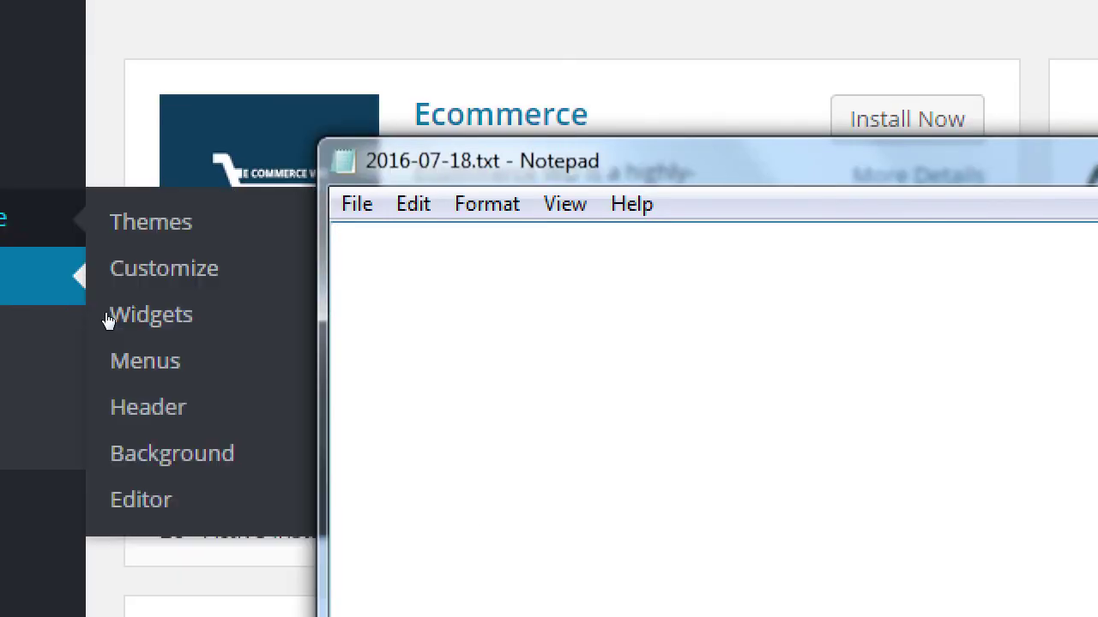
type("Tips on selecitng t")
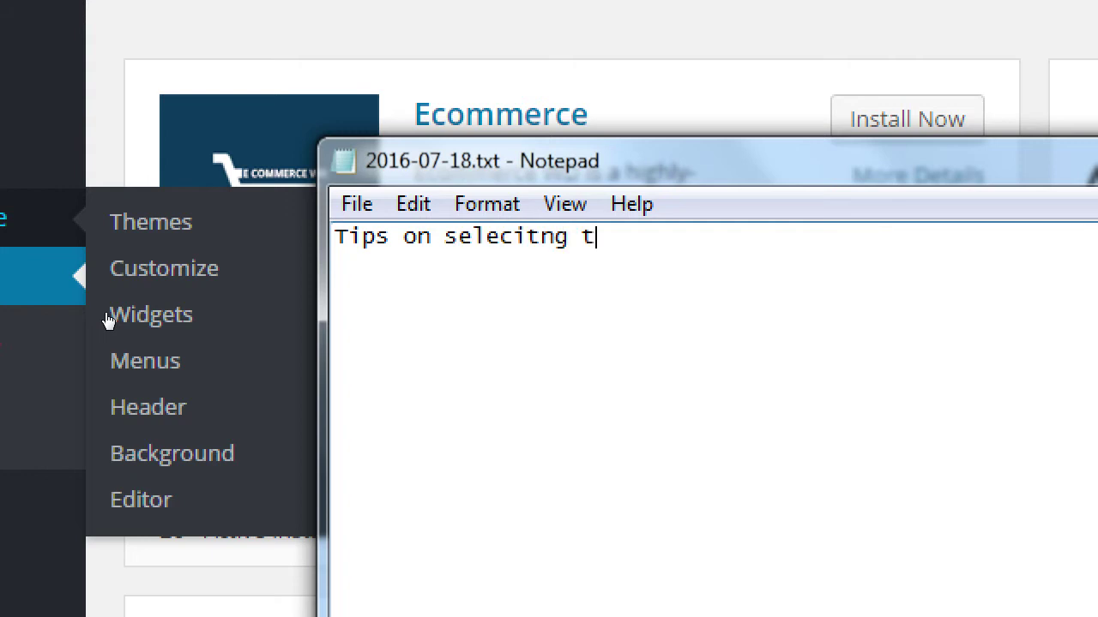
key("BackSpace")
key("BackSpace")
key("BackSpace")
key("BackSpace")
key("BackSpace")
key("BackSpace")
type("ting the right plugin:")
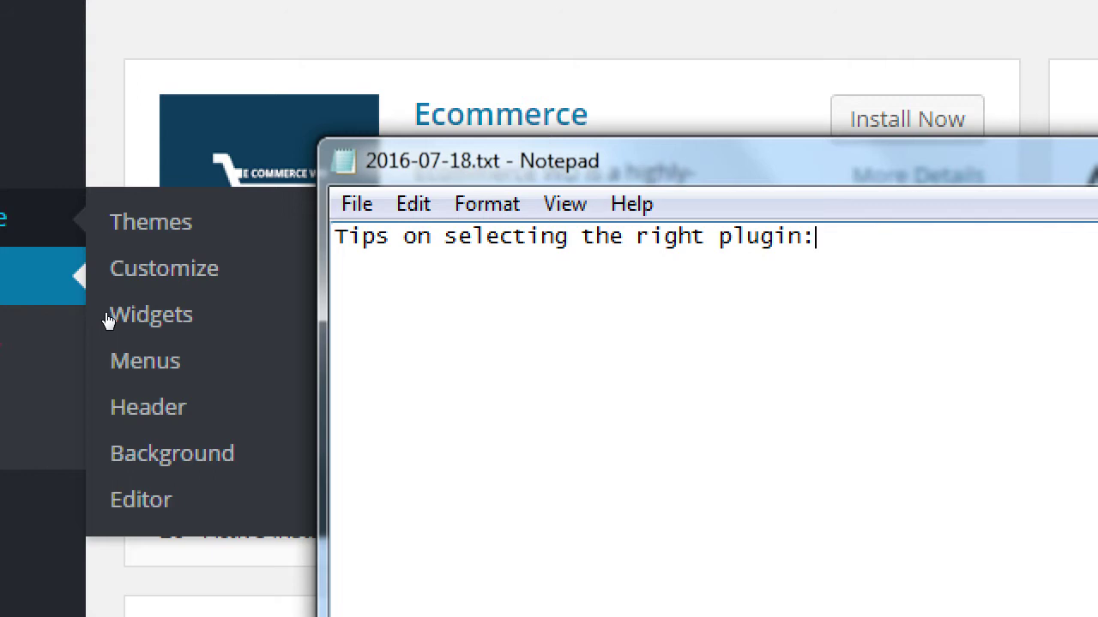
key("Return")
key("Tab")
type("Search your")
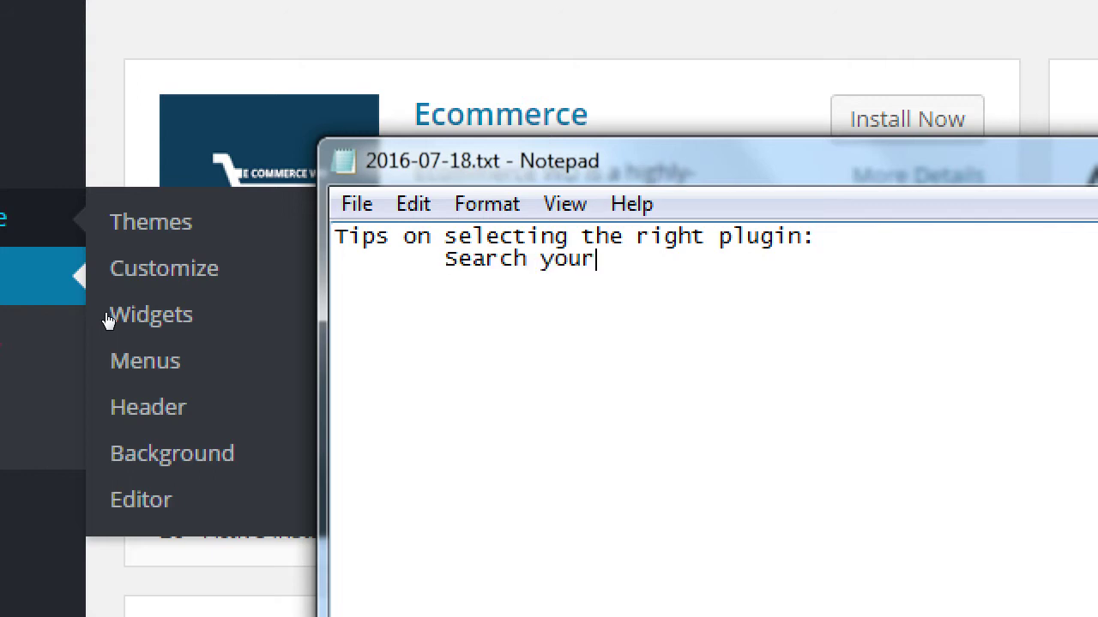
type(" keywords")
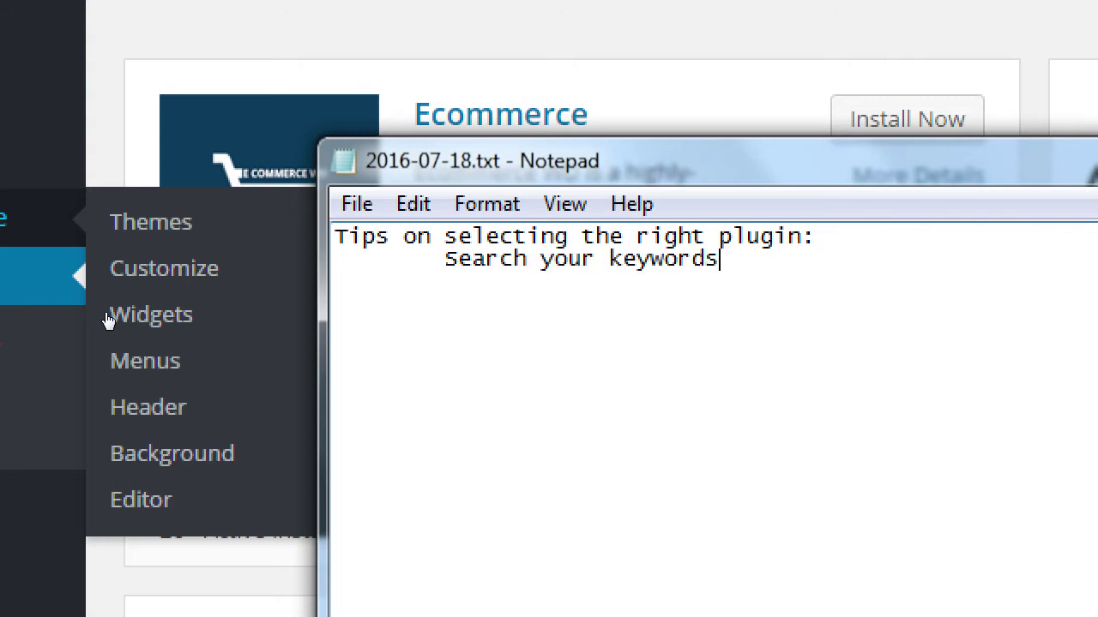
type(" (topic) fo")
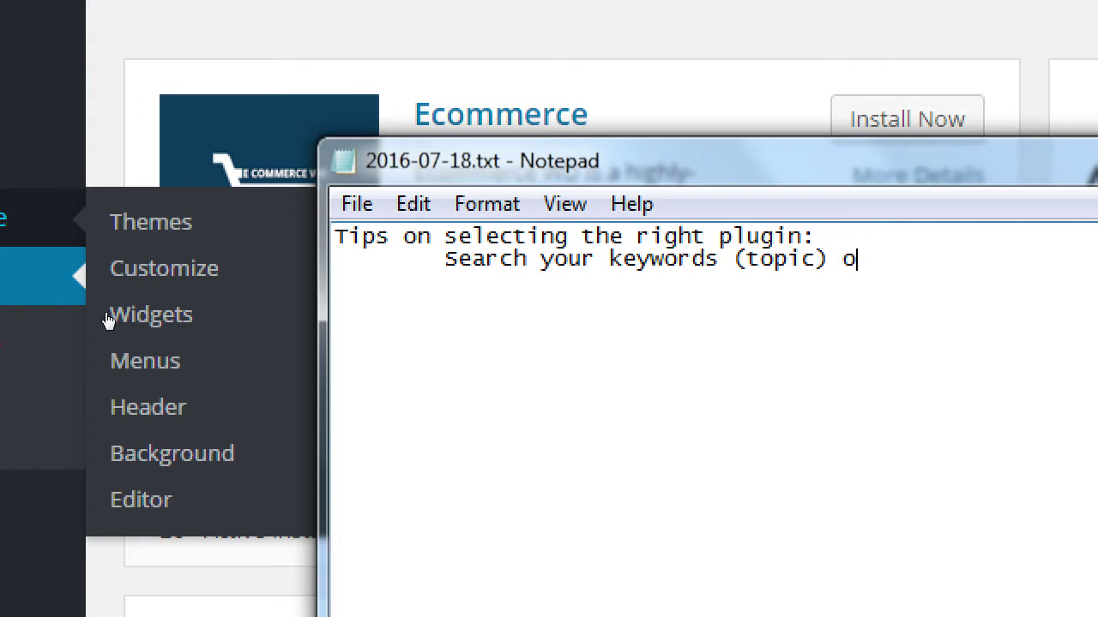
type("r a plugin")
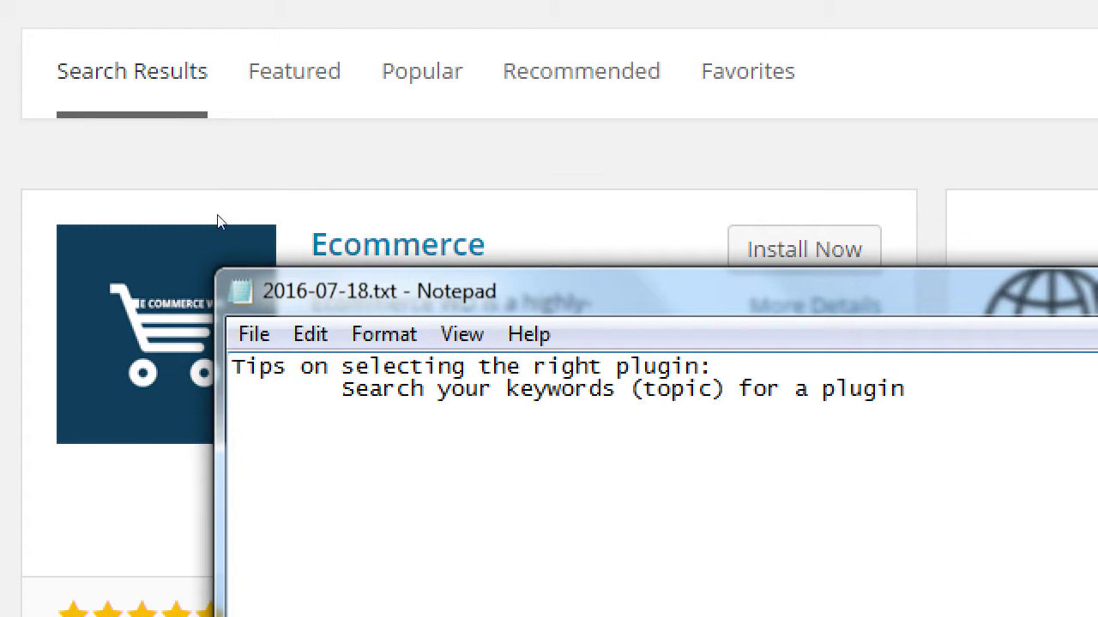
left_click(93, 195)
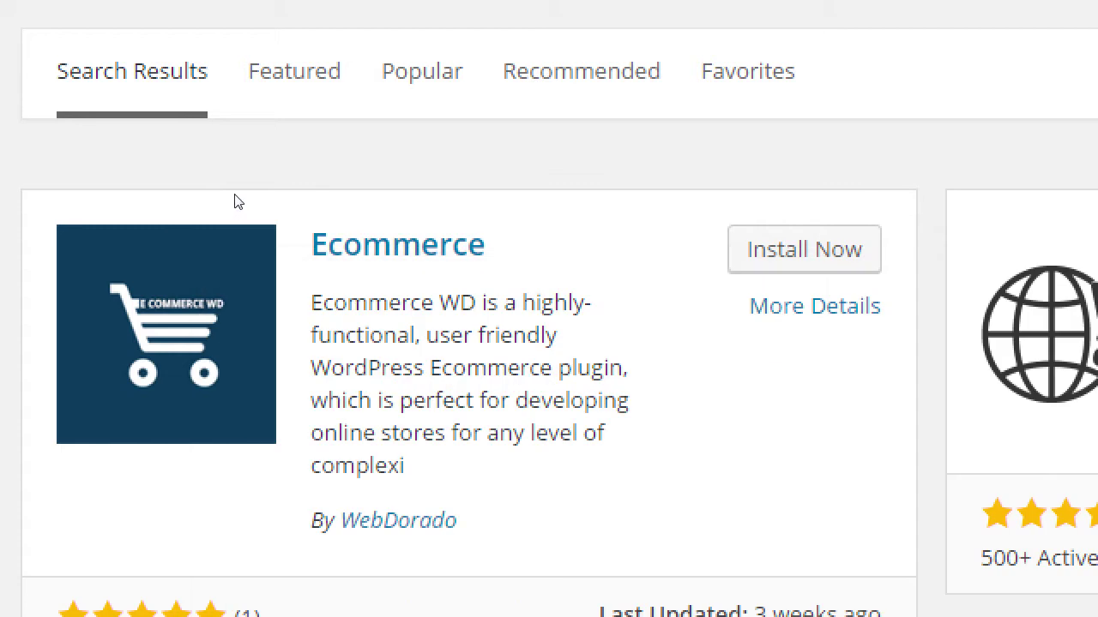
left_click_drag(406, 301, 405, 467)
left_click(343, 275)
key("alt+Tab")
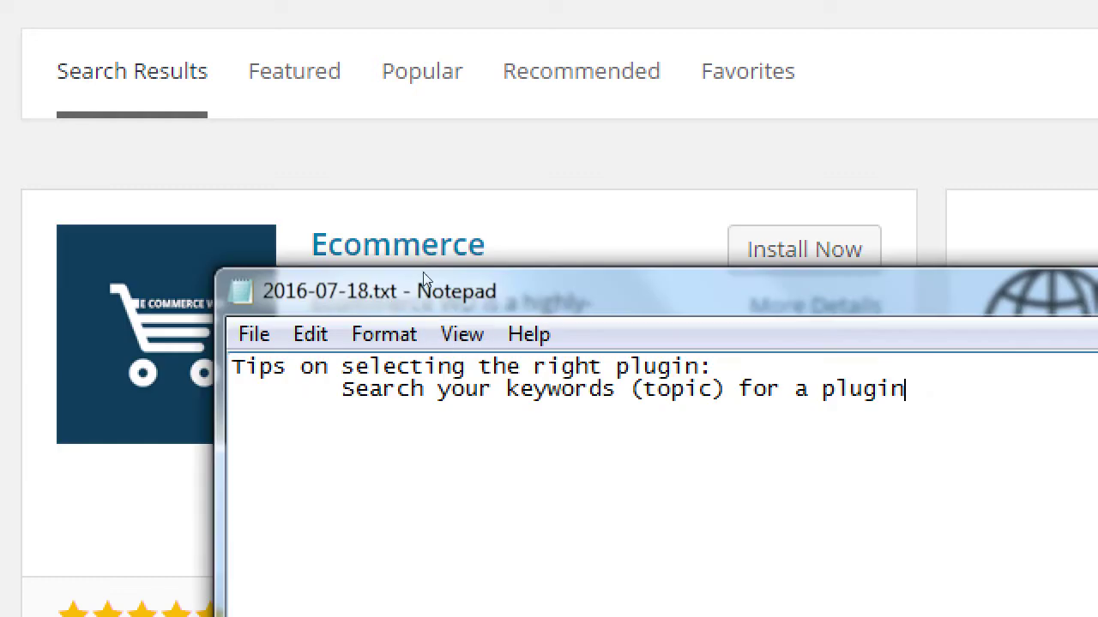
left_click_drag(259, 285, 694, 231)
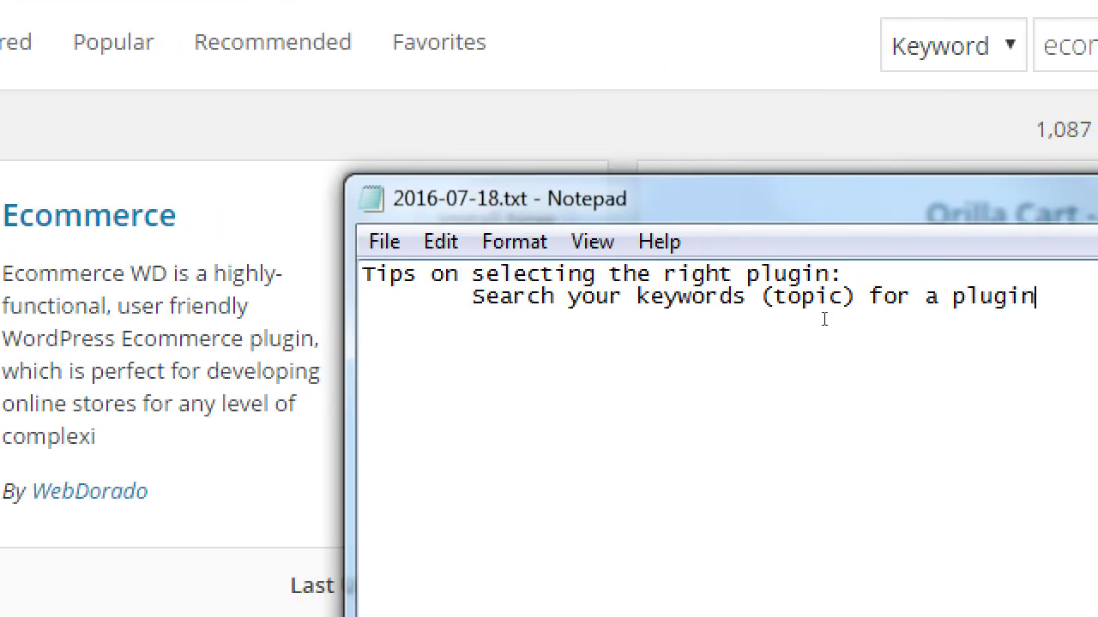
- On a new indented line, type the tip 'Read description to see if the valuable to you'
key("Return")
key("Tab")
type("Read de")
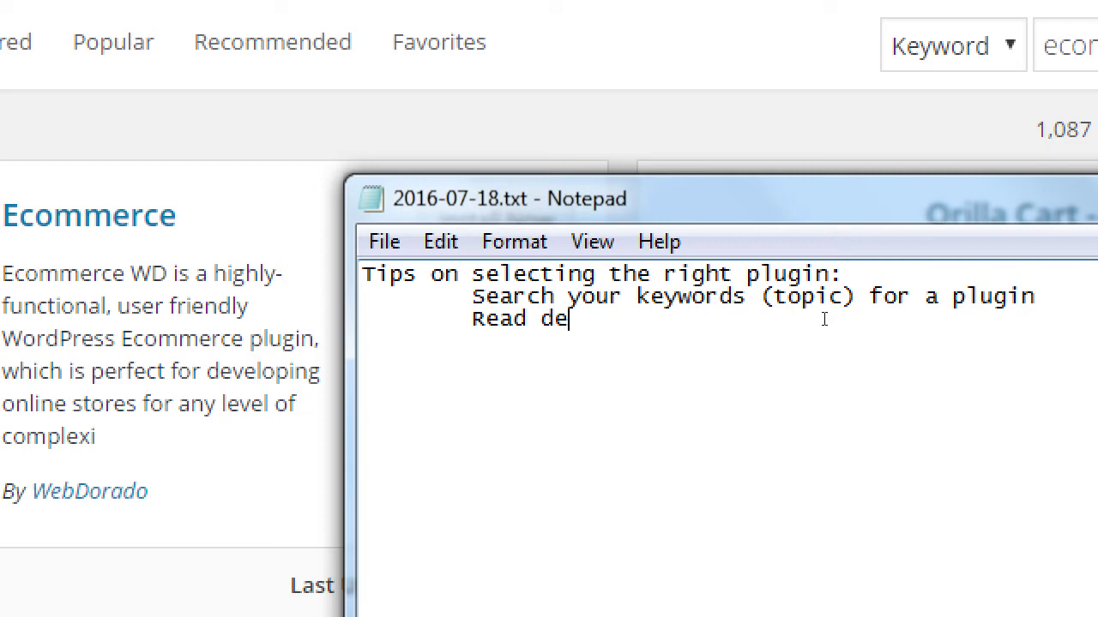
type("scription to see ifth")
key("BackSpace")
key("BackSpace")
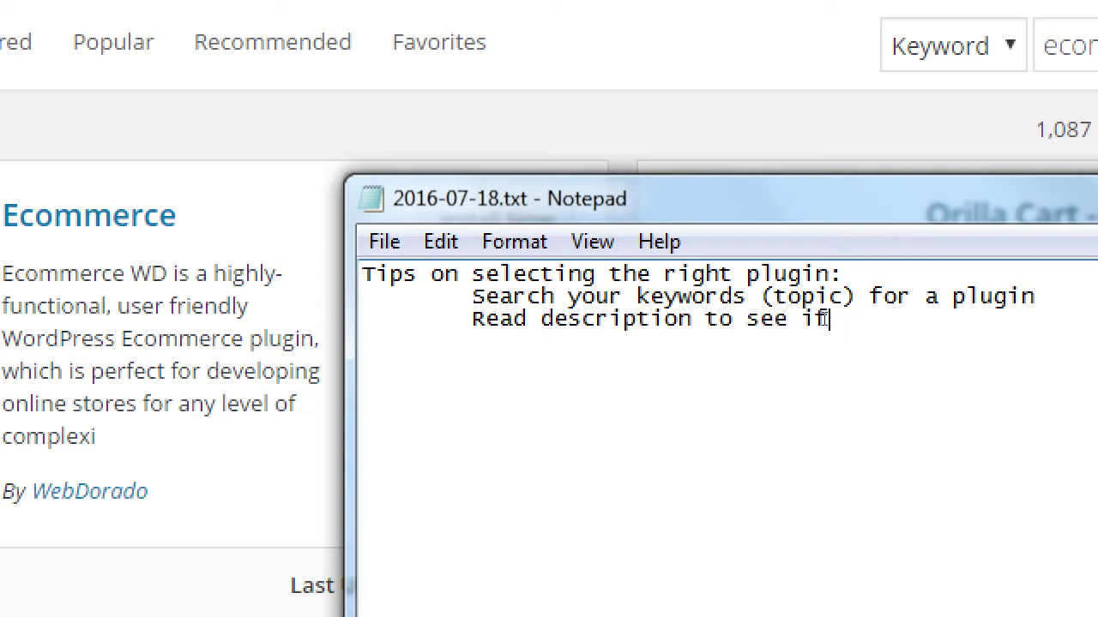
type("the valua")
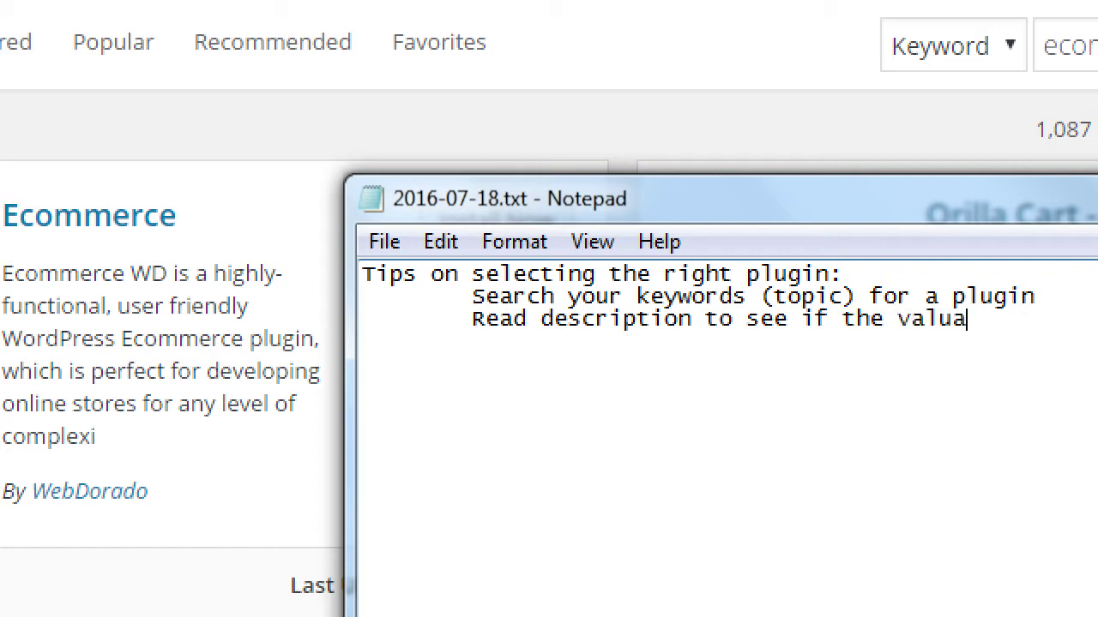
type("bloe to")
key("BackSpace")
key("BackSpace")
key("BackSpace")
key("BackSpace")
key("BackSpace")
type("e to you")
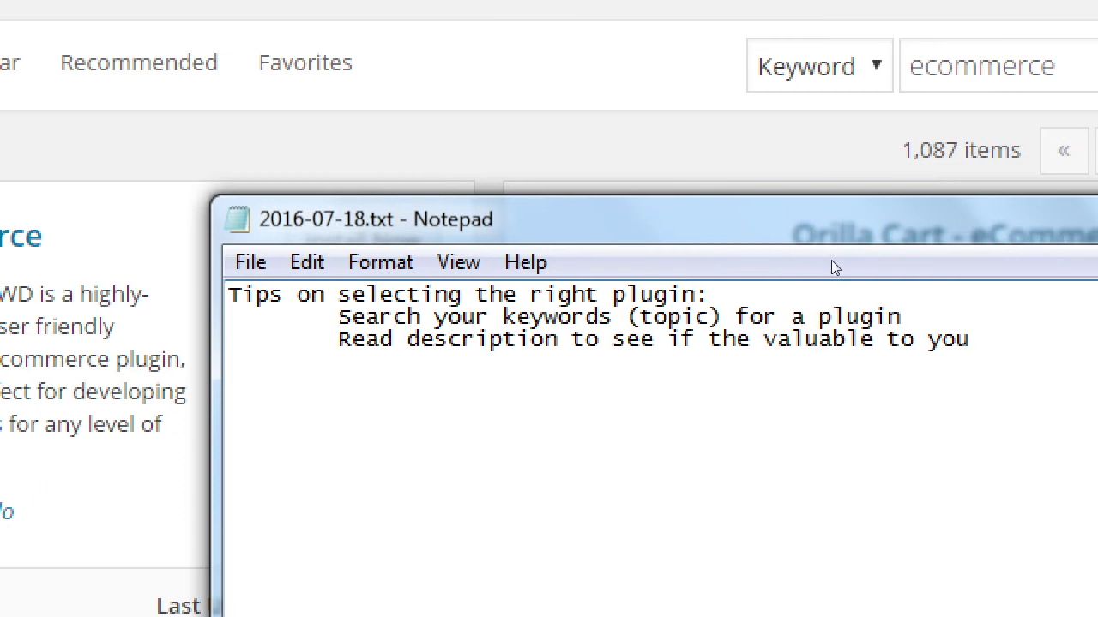
left_click_drag(961, 220, 952, 221)
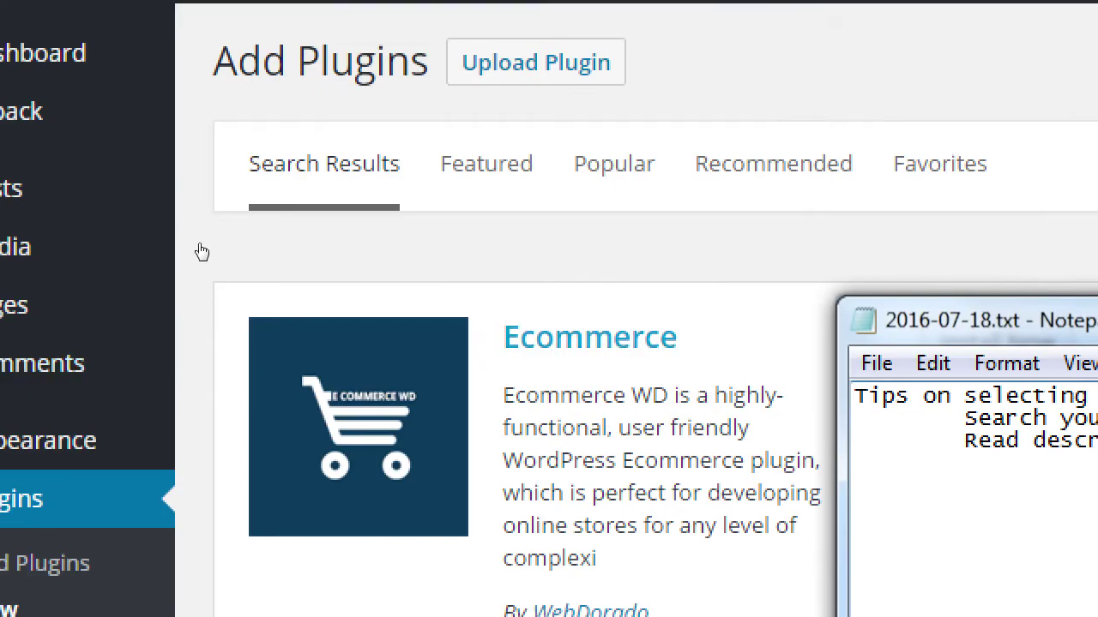
- Scroll through the ecommerce plugin results led by Ecommerce WD and Orilla Cart
left_click(232, 210)
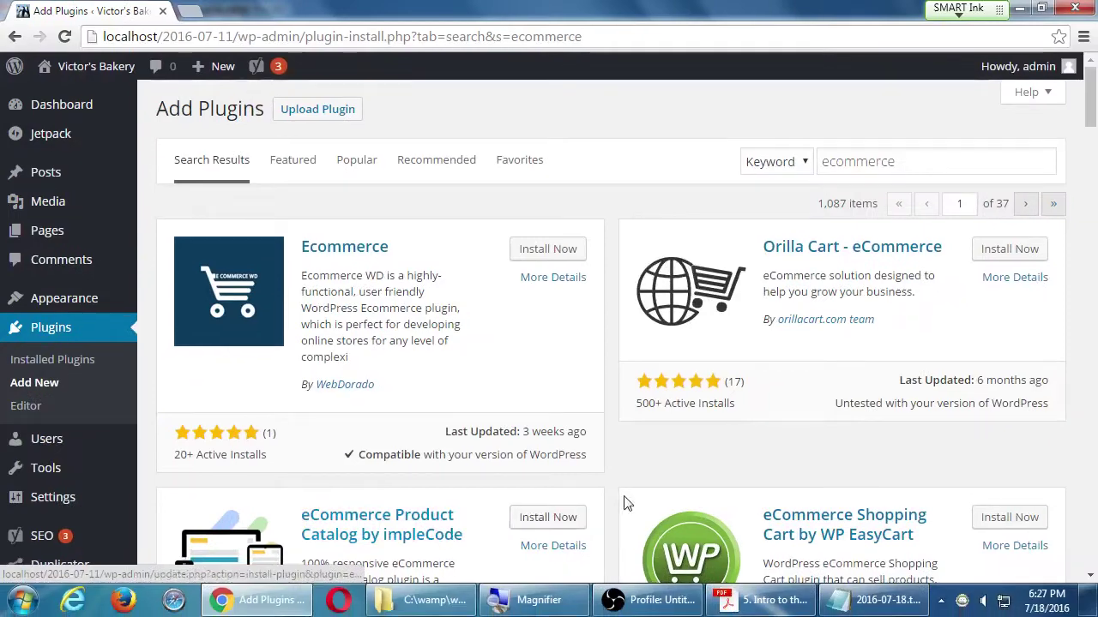
scroll(1028, 560, "down", 10)
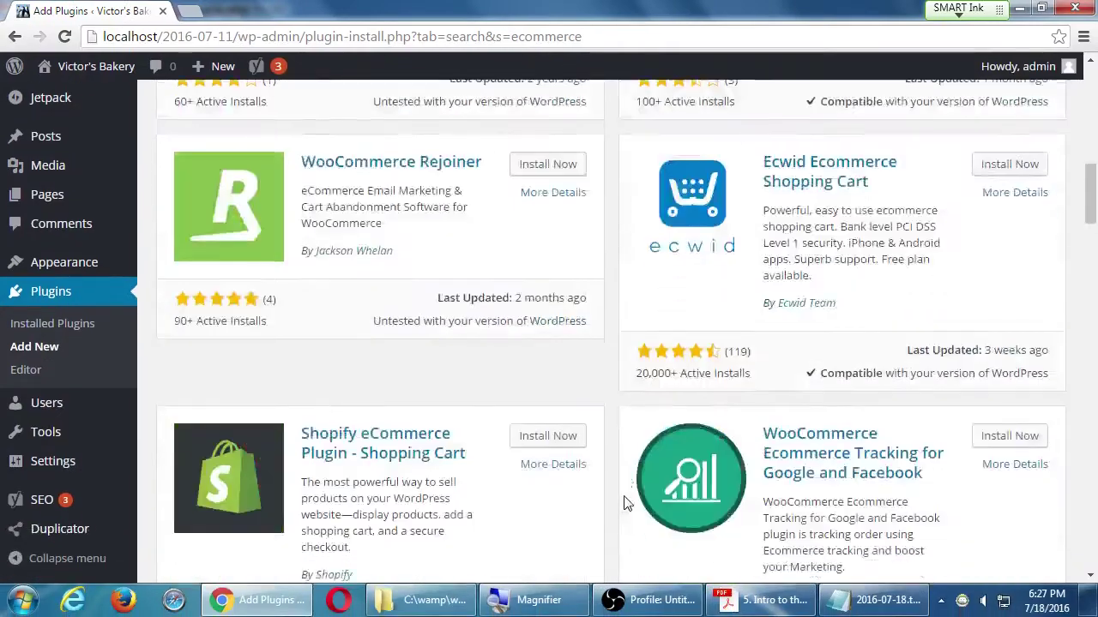
scroll(624, 503, "down", 20)
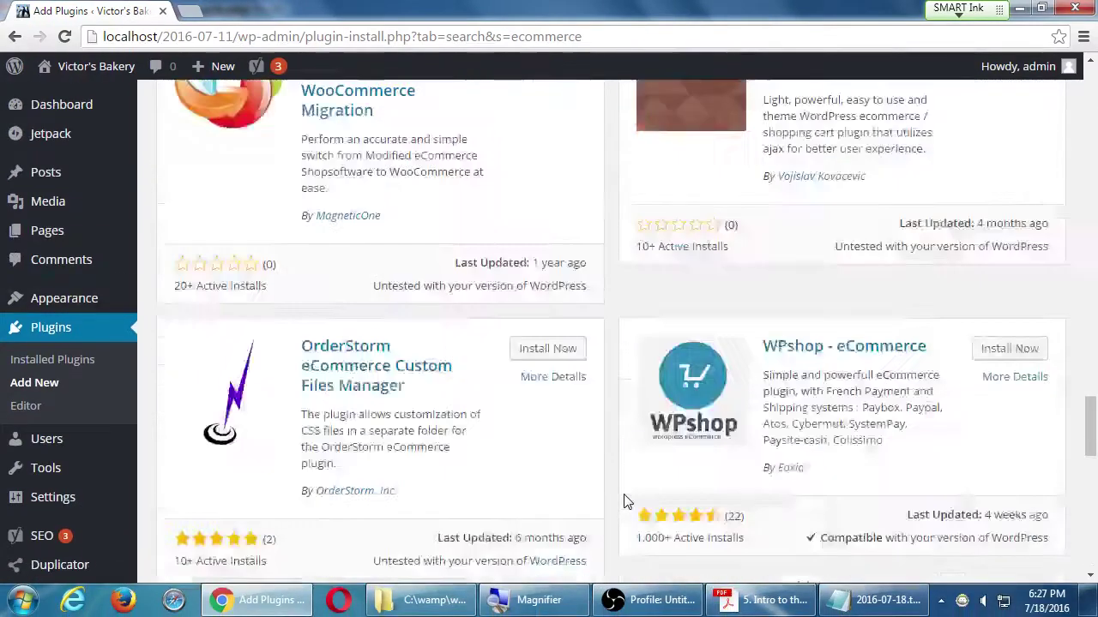
scroll(624, 503, "up", 20)
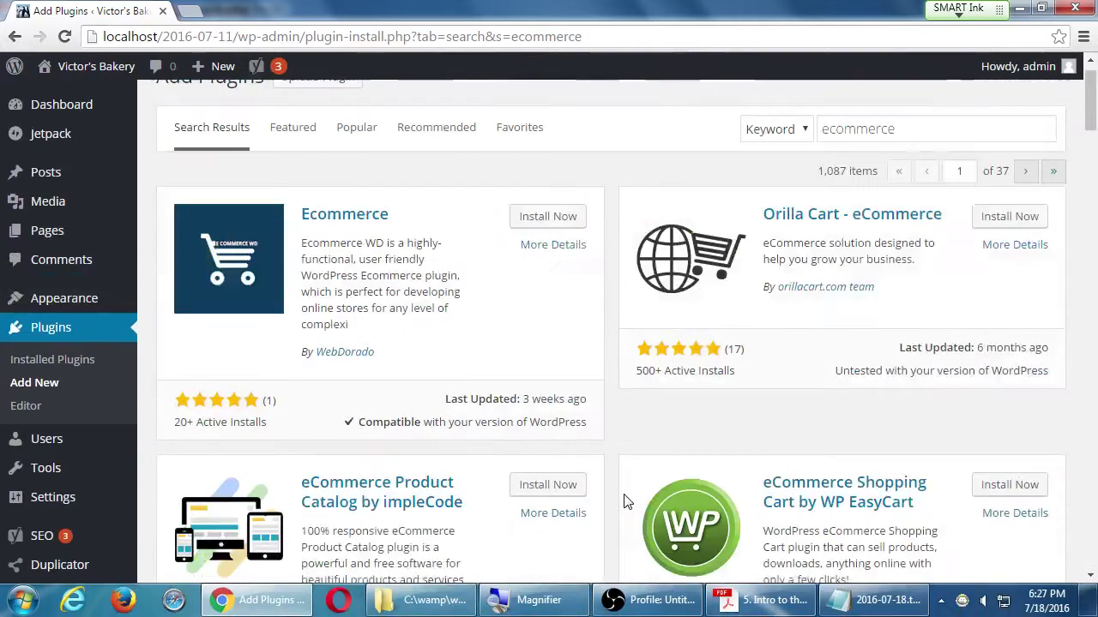
scroll(624, 503, "up", 1)
scroll(624, 504, "down", 1)
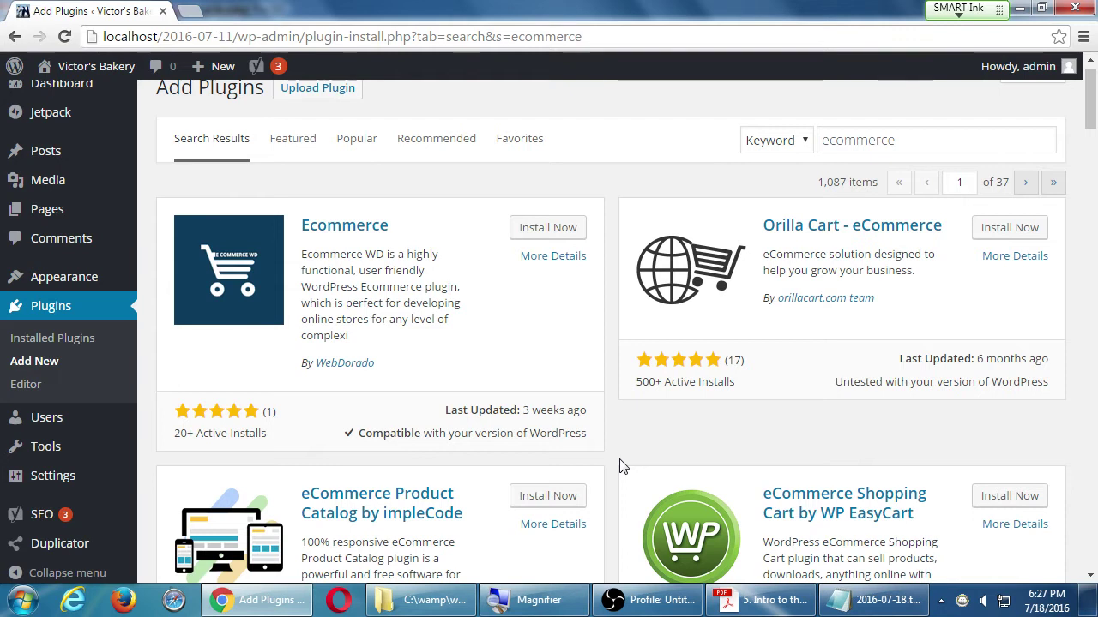
key("alt+Tab")
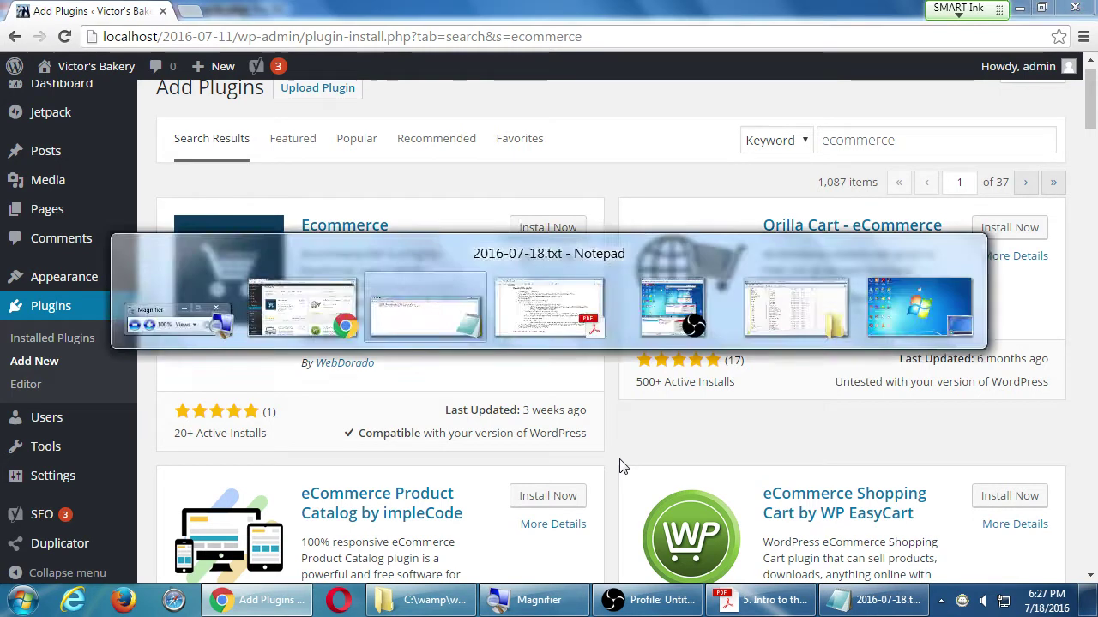
- Shift Notepad right and type the indented tip 'Go for a plugin with many Ratings, and high Stars'
left_click_drag(646, 246, 719, 255)
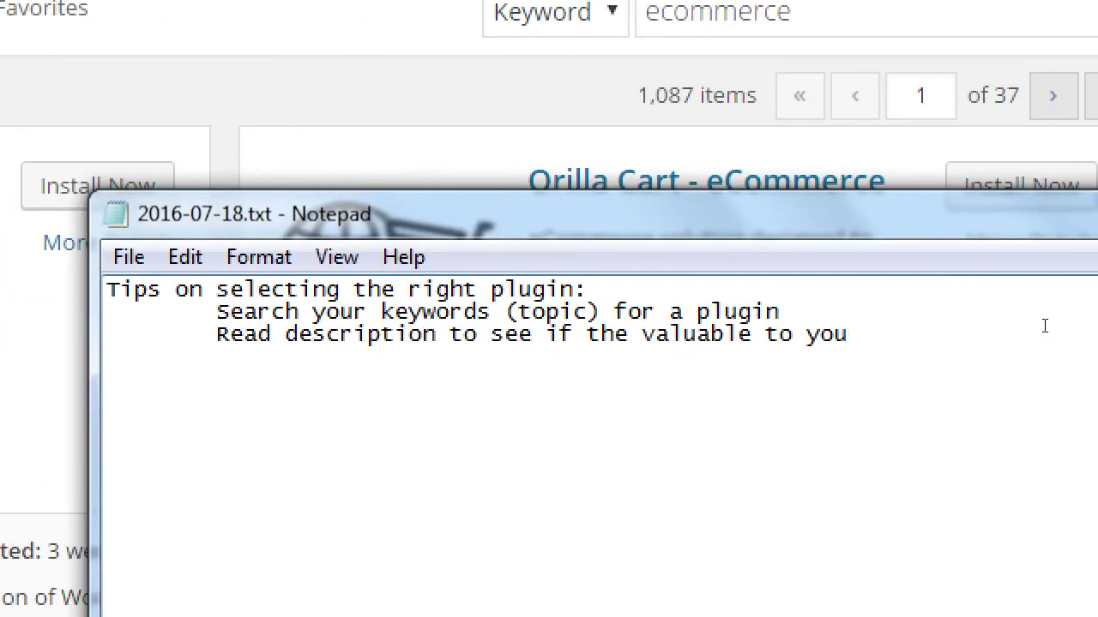
key("Return")
key("Tab")
type("Go for a plugin with ma")
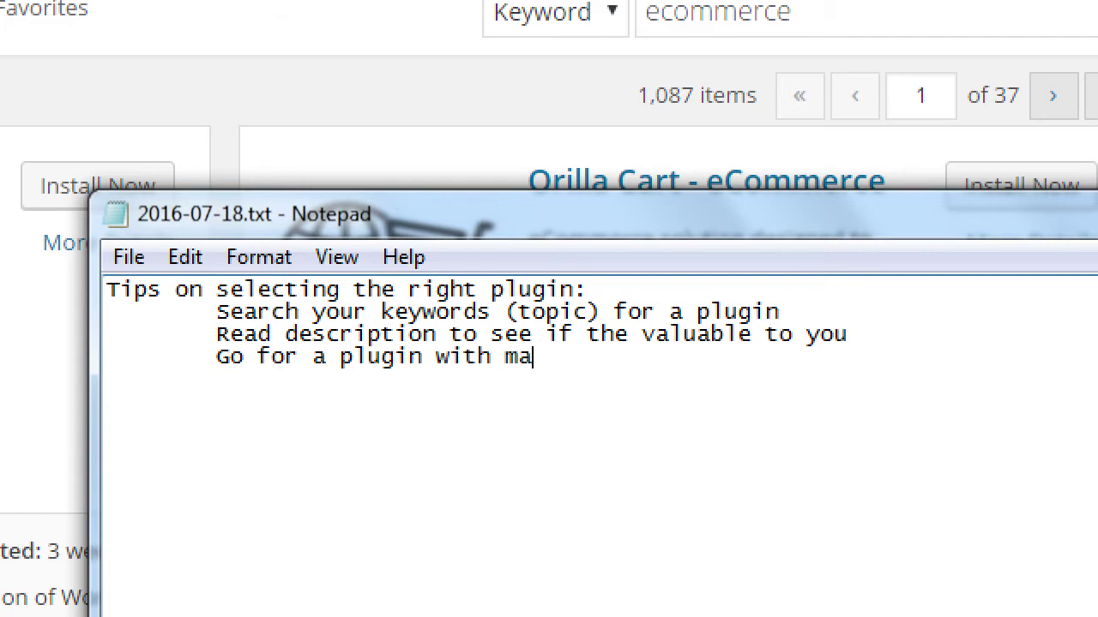
type("ny ratin")
key("BackSpace")
key("BackSpace")
key("BackSpace")
key("BackSpace")
key("BackSpace")
type("Rati")
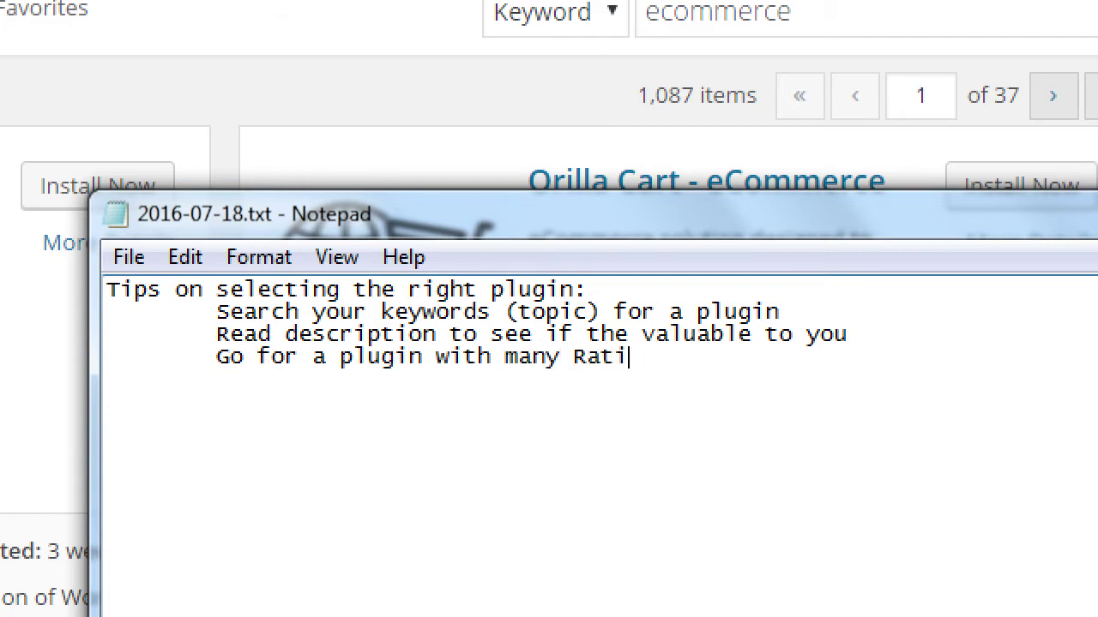
type("ngs, and hi")
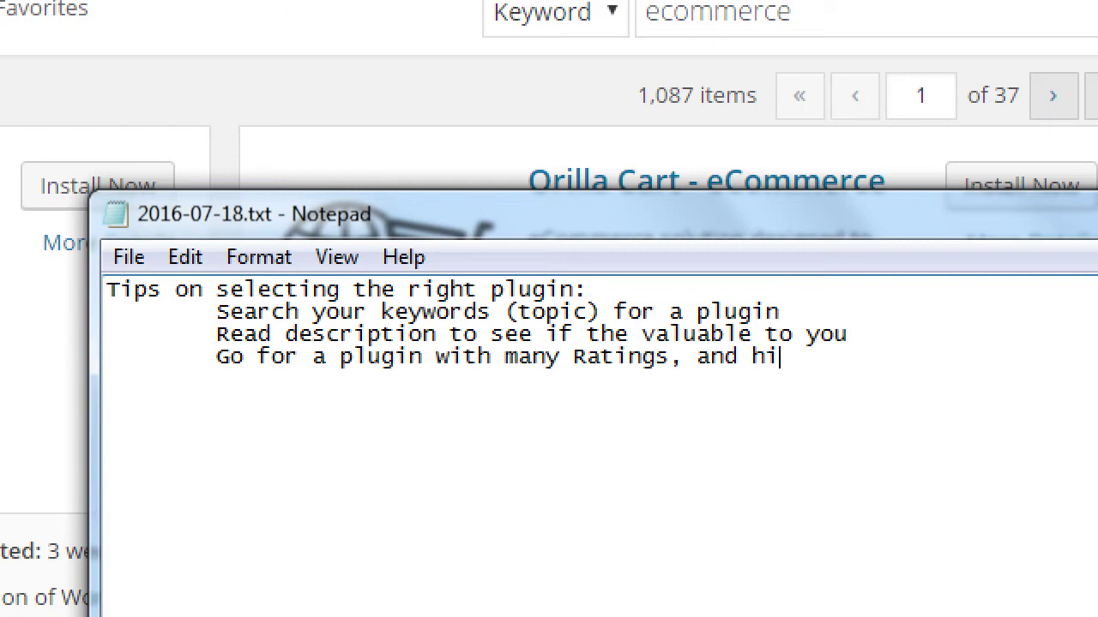
key("BackSpace")
key("BackSpace")
type("High")
key("BackSpace")
key("BackSpace")
key("BackSpace")
key("BackSpace")
type("high Stars")
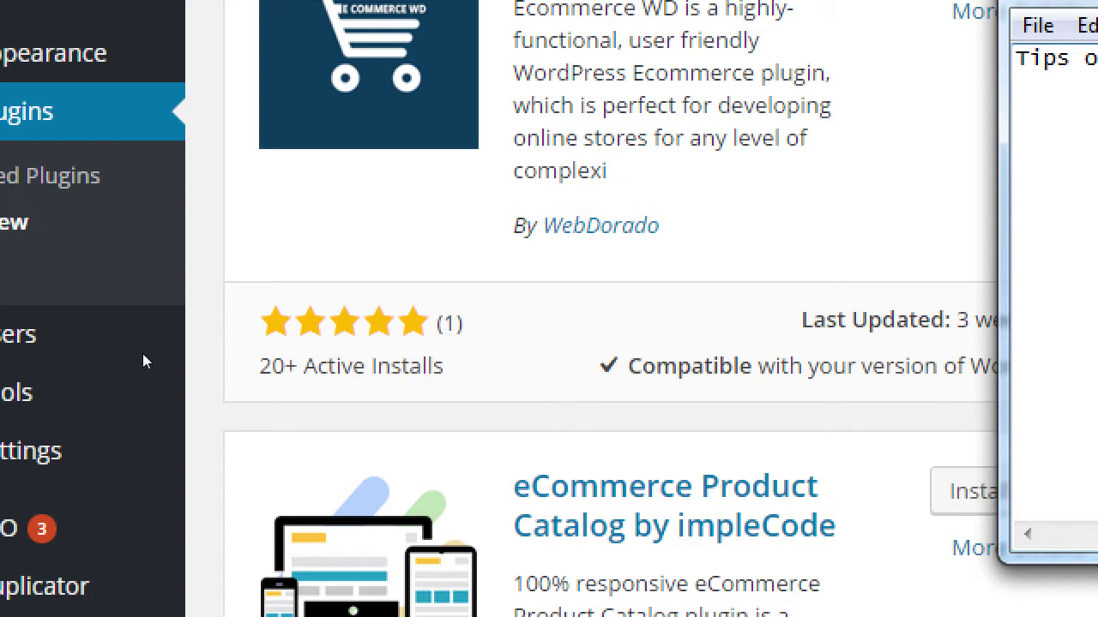
- Scroll the ecommerce plugin cards to compare their star ratings, then return to Notepad
key("alt+Tab")
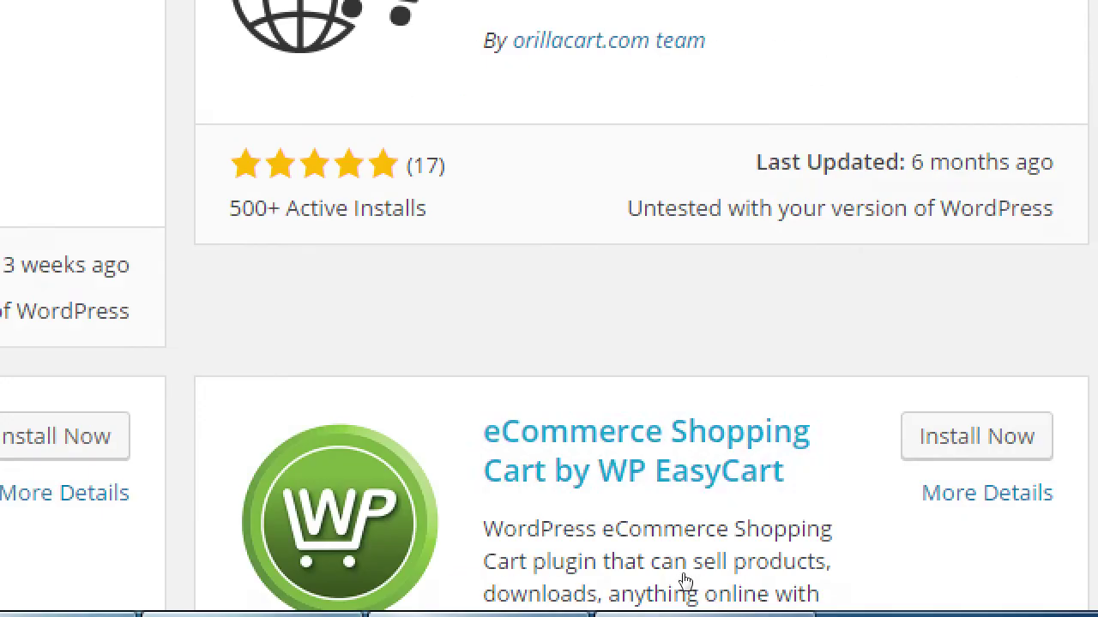
scroll(679, 420, "down", 3)
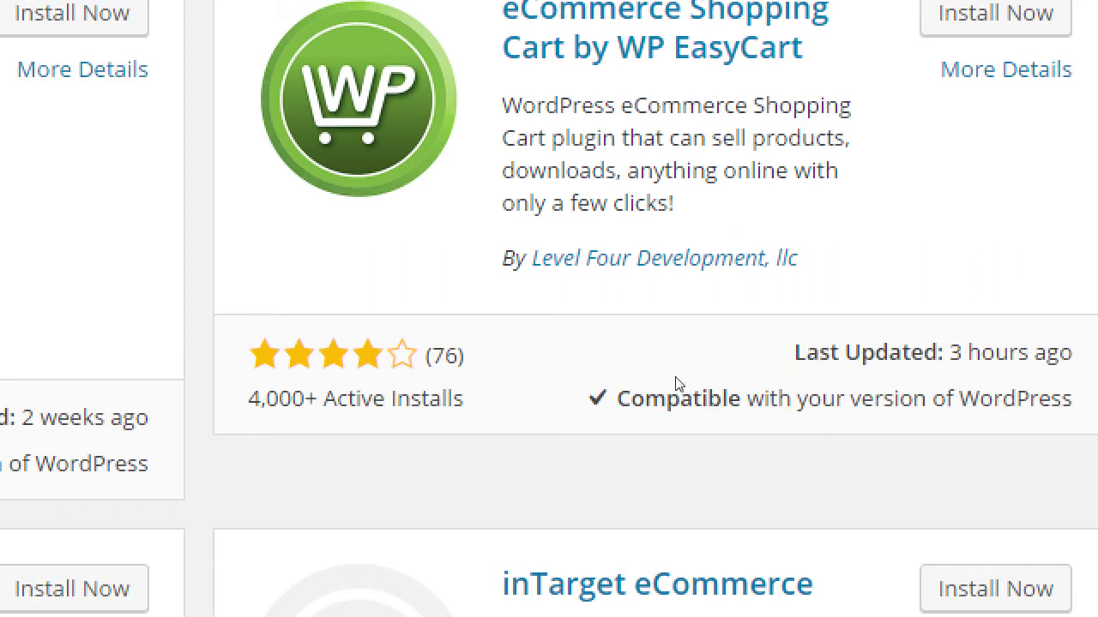
scroll(644, 372, "up", 2)
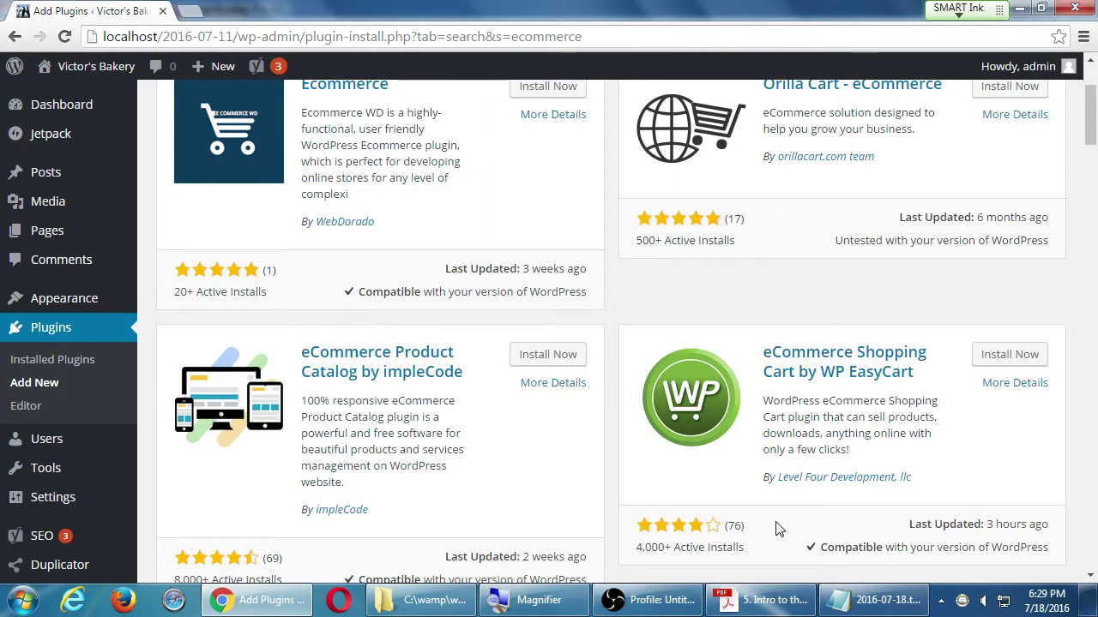
left_click(871, 600)
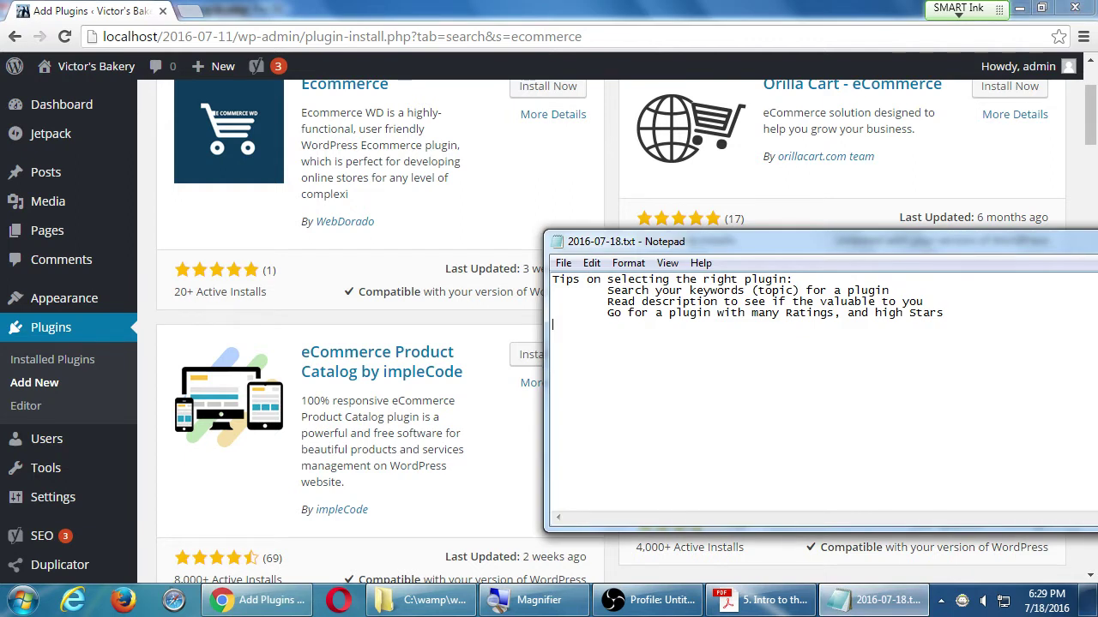
- Type the indented tip 'How Installed?' and insert 'many' before 'Installed'
key("Tab")
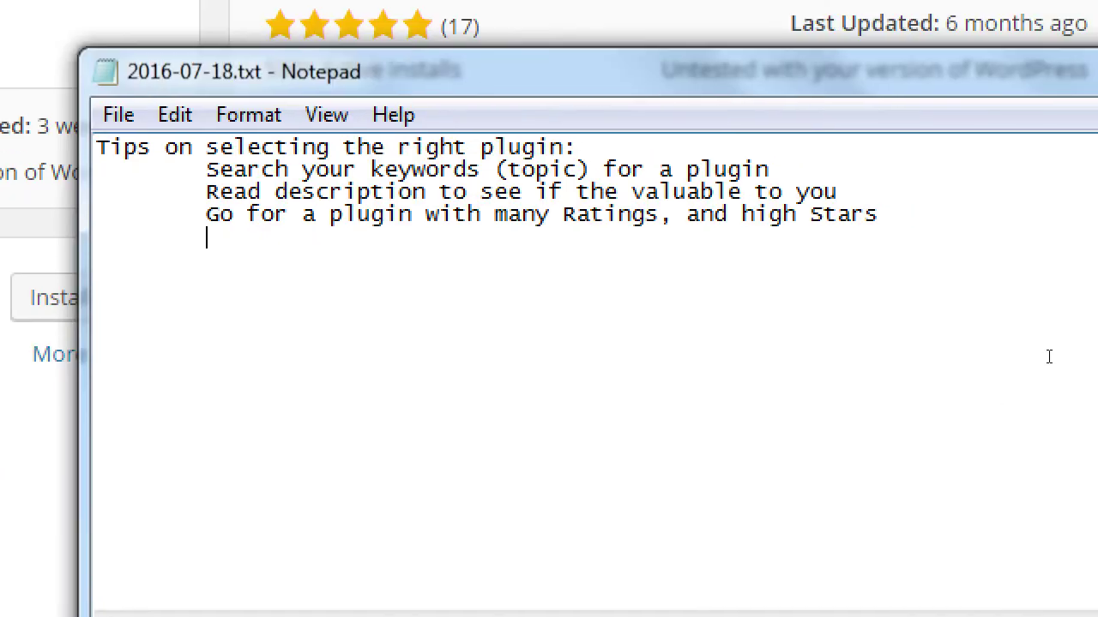
type("How Installed?")
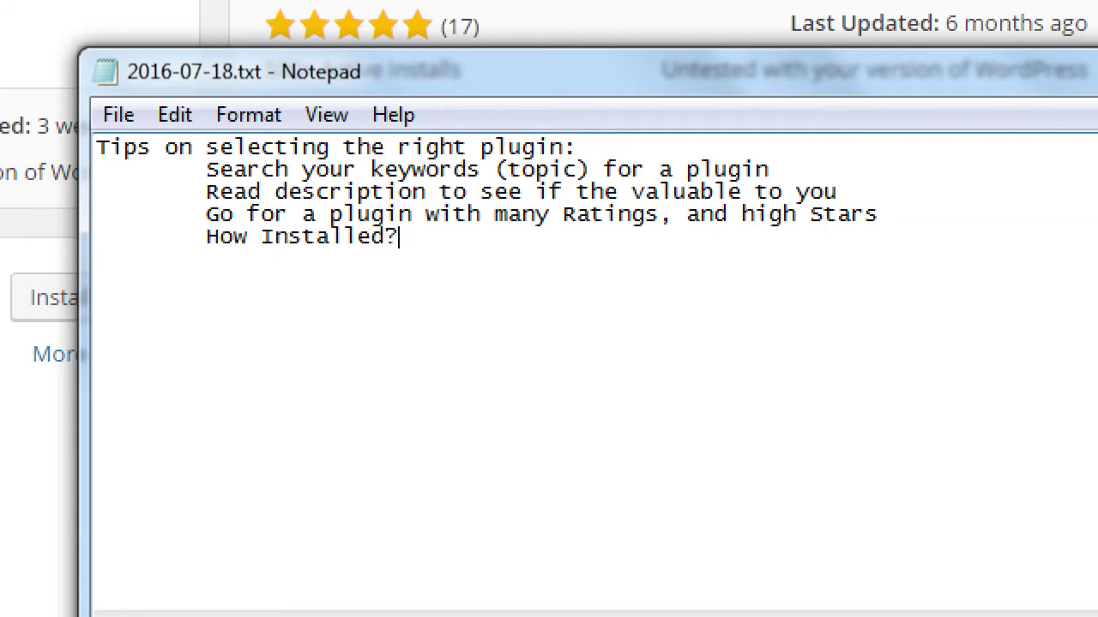
key("ctrl+Left")
type("many")
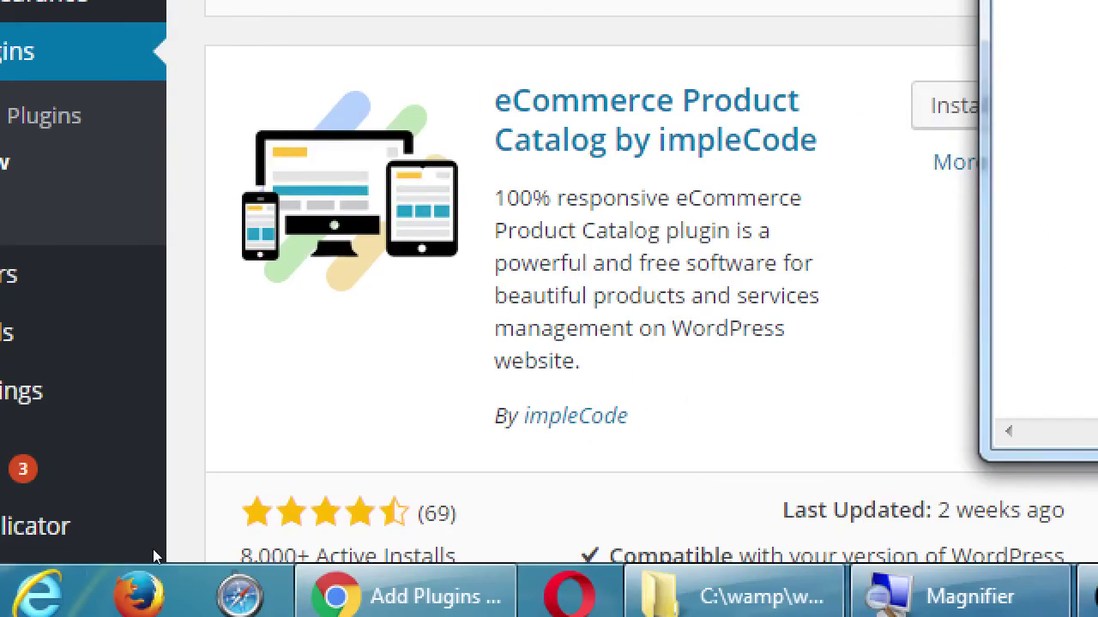
- Scroll the results to compare active installs, down to Ecwid (20,000+) and Shopify (3,000+)
left_click(153, 549)
scroll(142, 548, "down", 3)
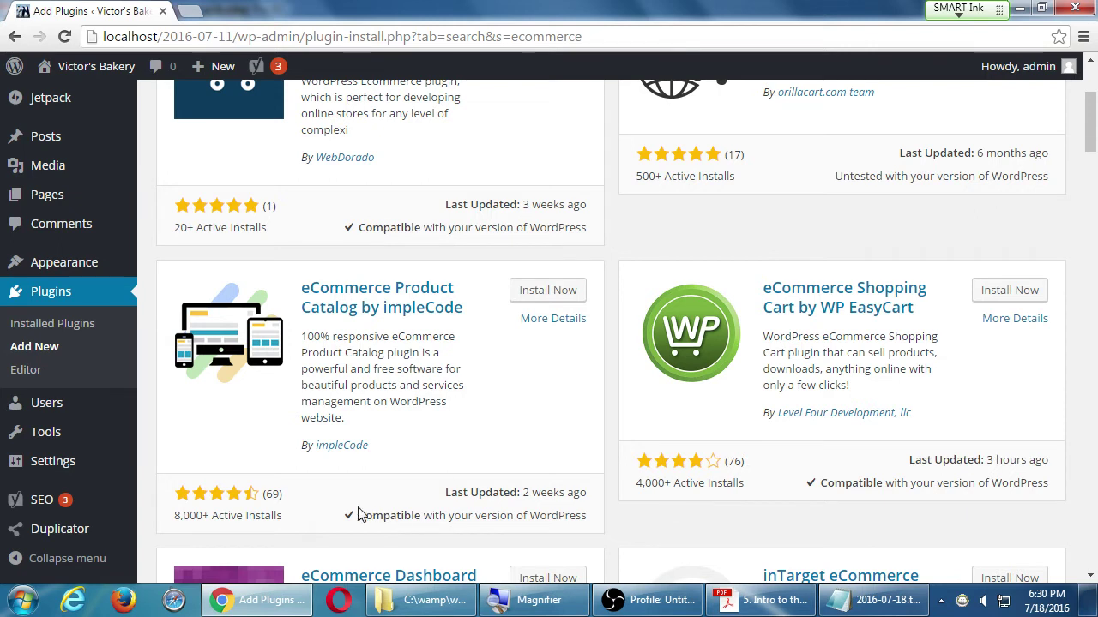
scroll(254, 480, "up", 3)
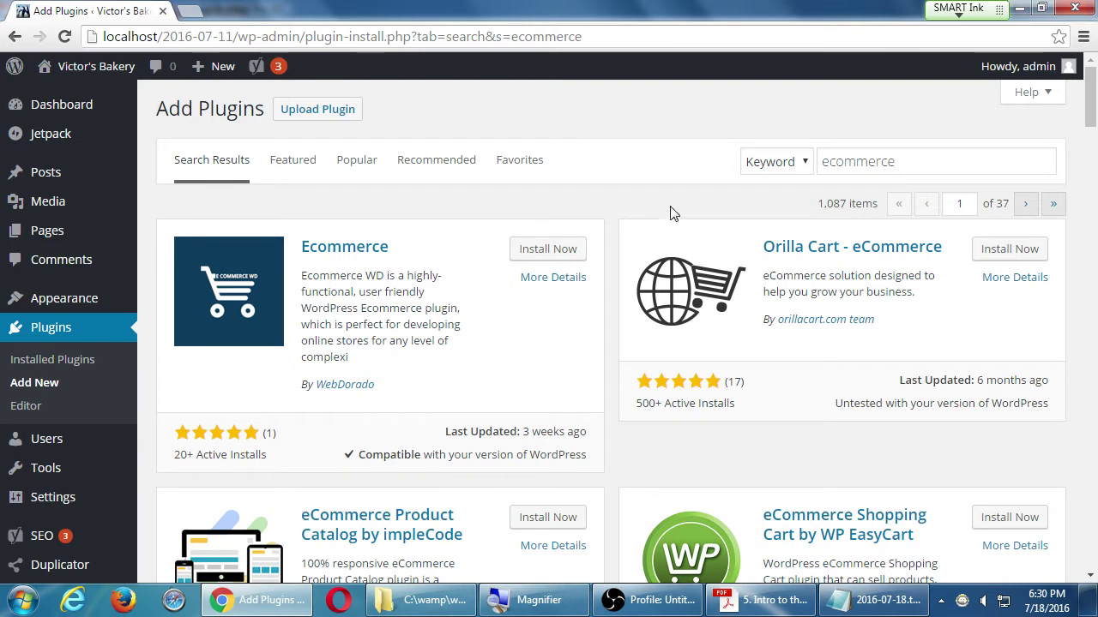
scroll(668, 210, "down", 6)
scroll(677, 211, "down", 3)
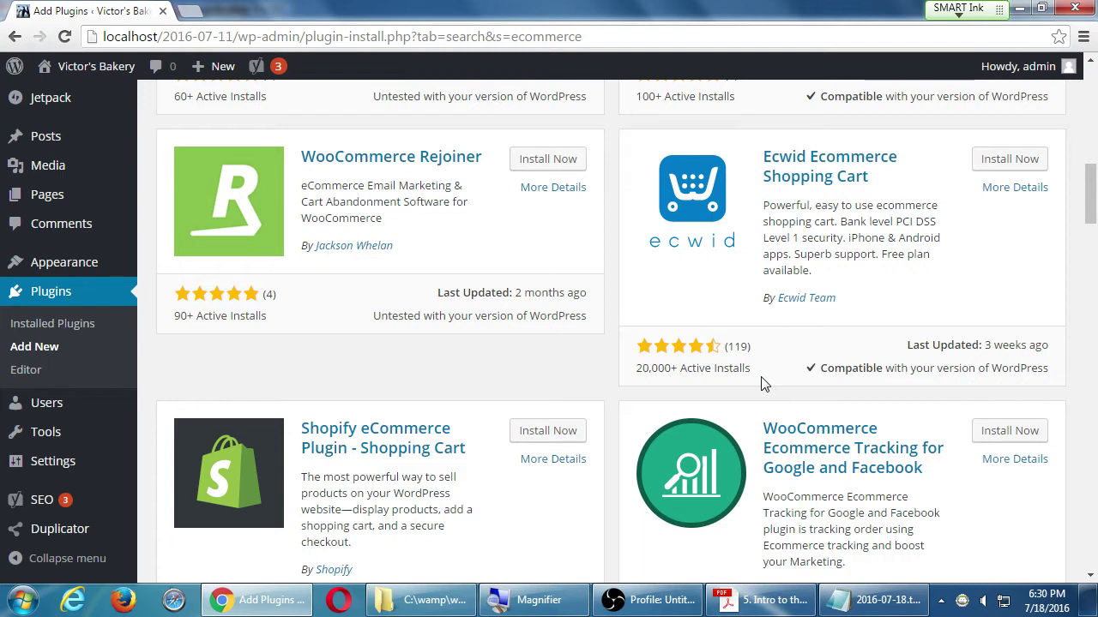
scroll(763, 384, "down", 1)
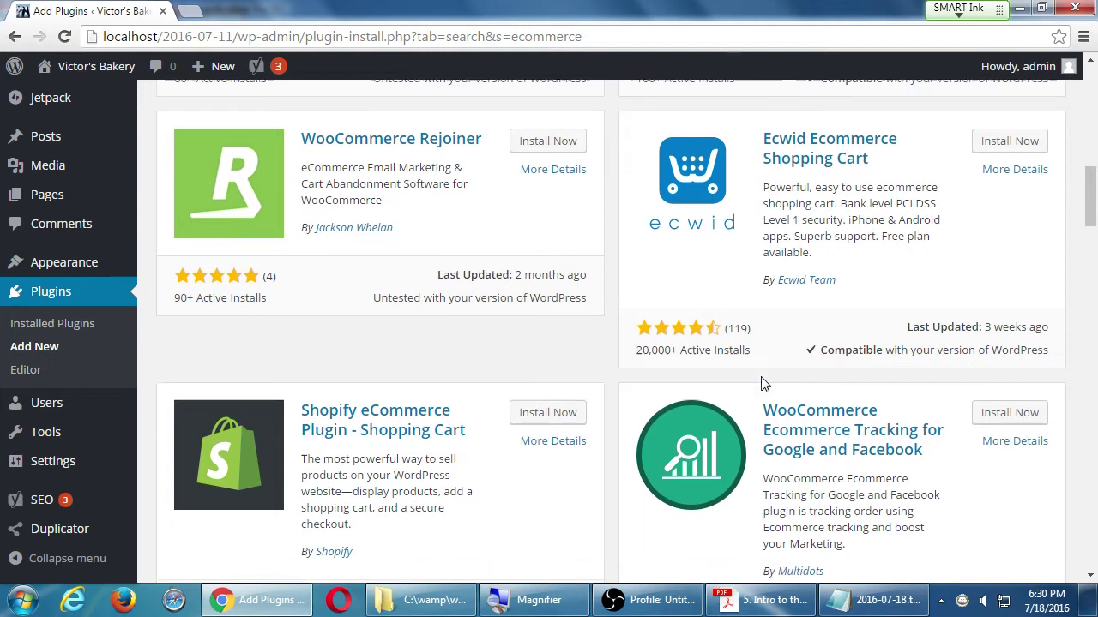
scroll(763, 384, "down", 1)
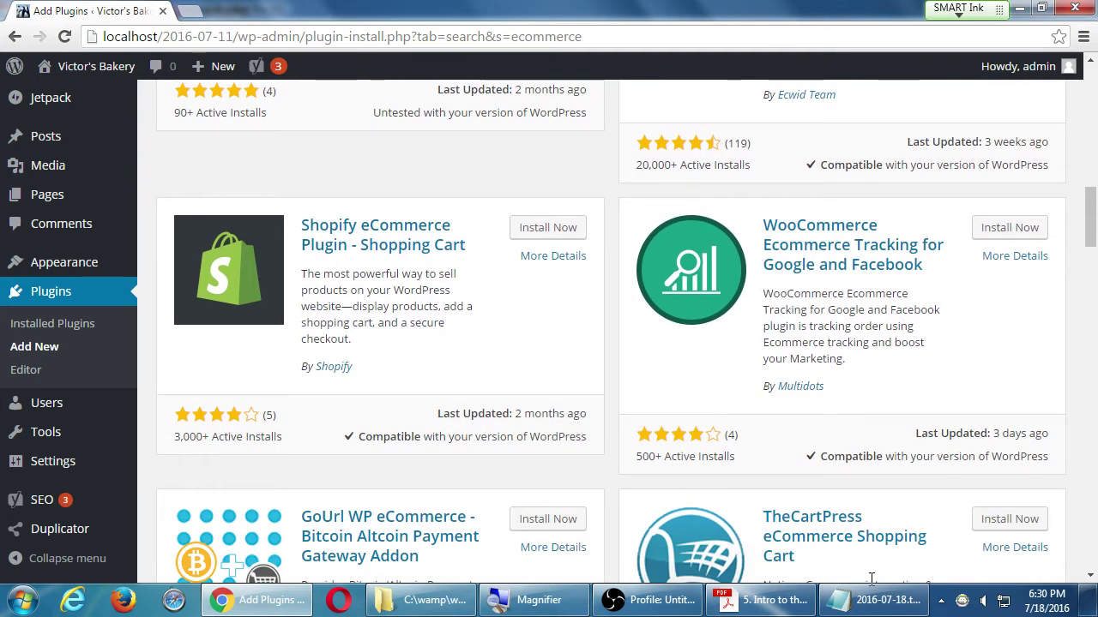
- Append the indented tip 'When last Updated?' below 'How many Installed?'
left_click(883, 605)
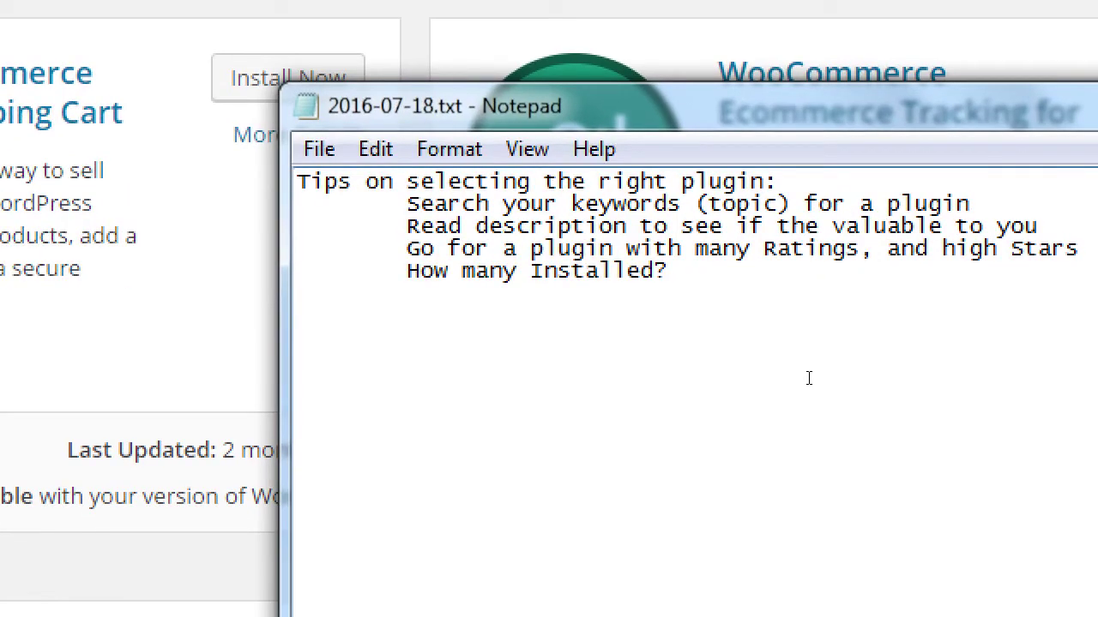
left_click(809, 378)
key("Return")
key("Tab")
type("When last U")
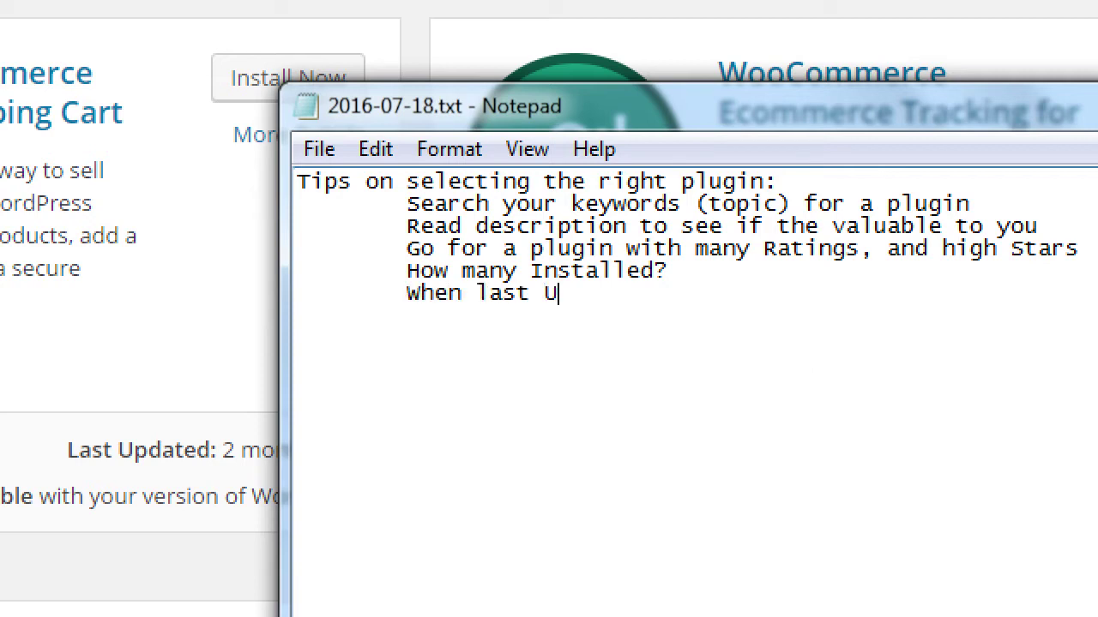
type("pdated?")
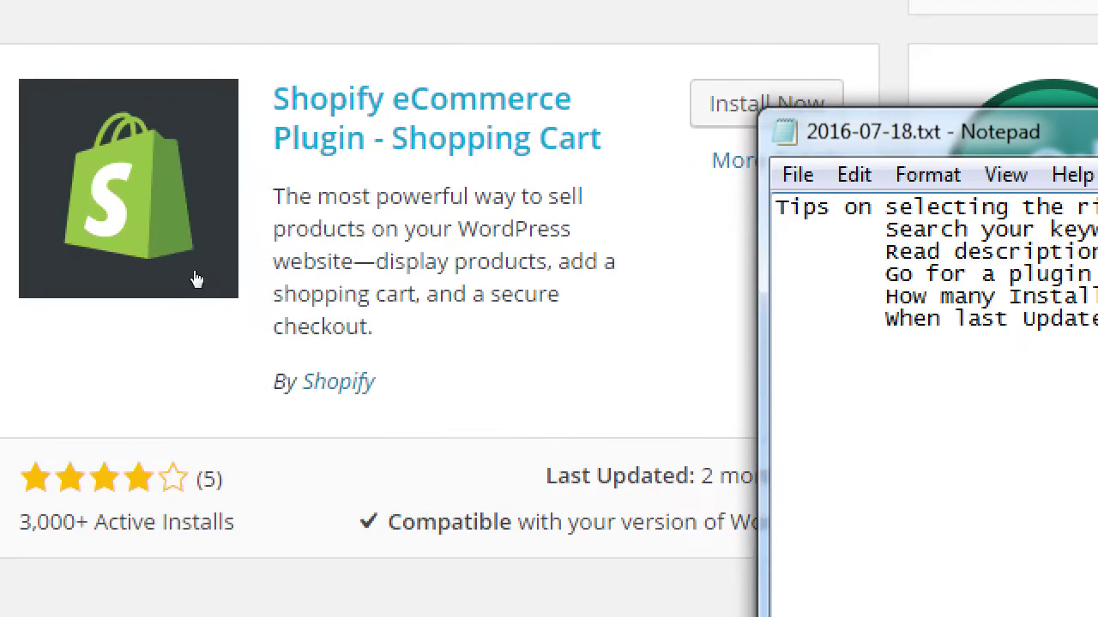
key("alt+Tab")
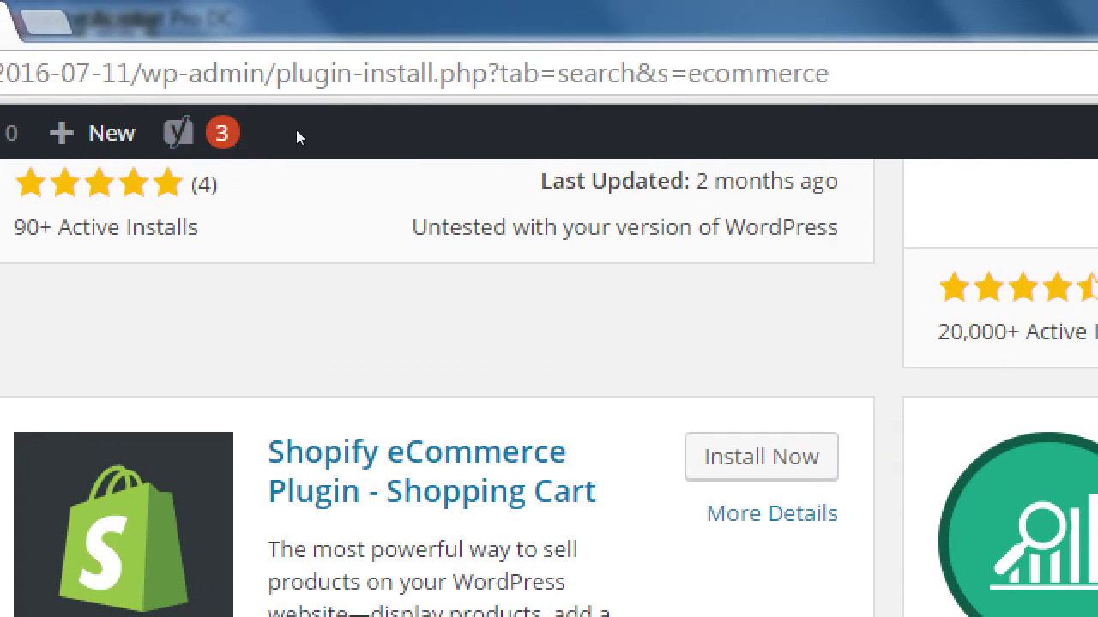
scroll(301, 142, "up", 3)
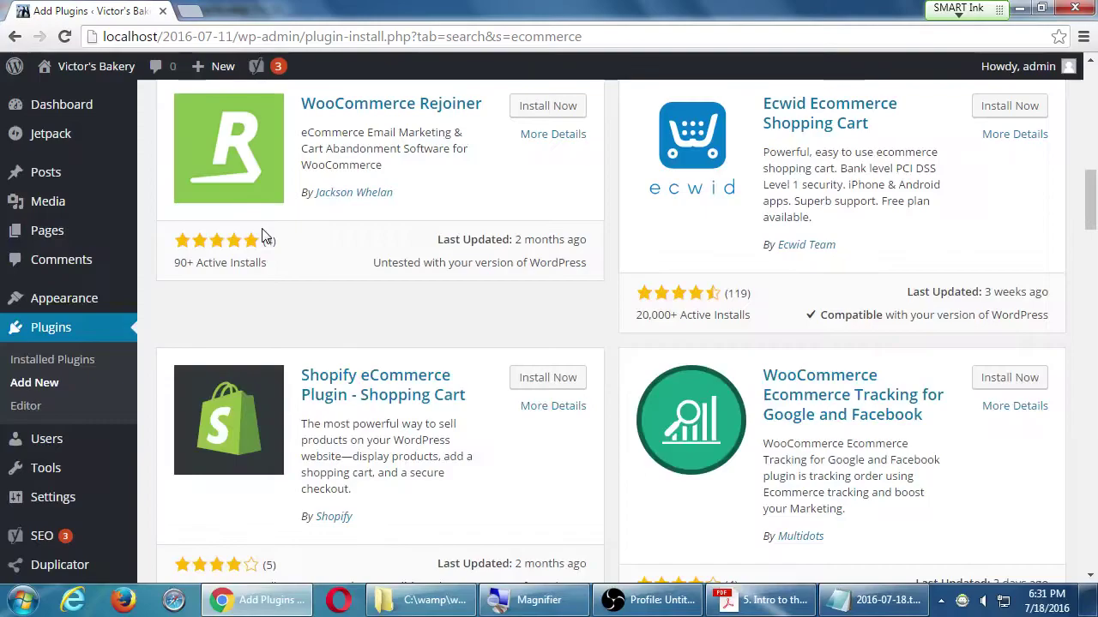
scroll(292, 566, "up", 1)
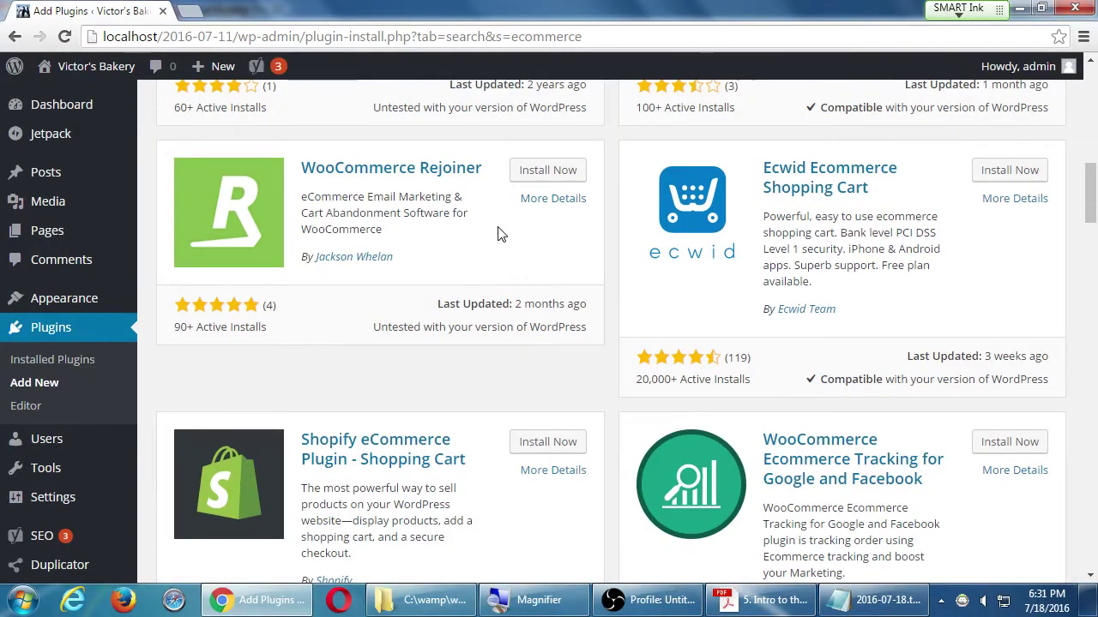
scroll(525, 374, "up", 2)
scroll(531, 375, "up", 2)
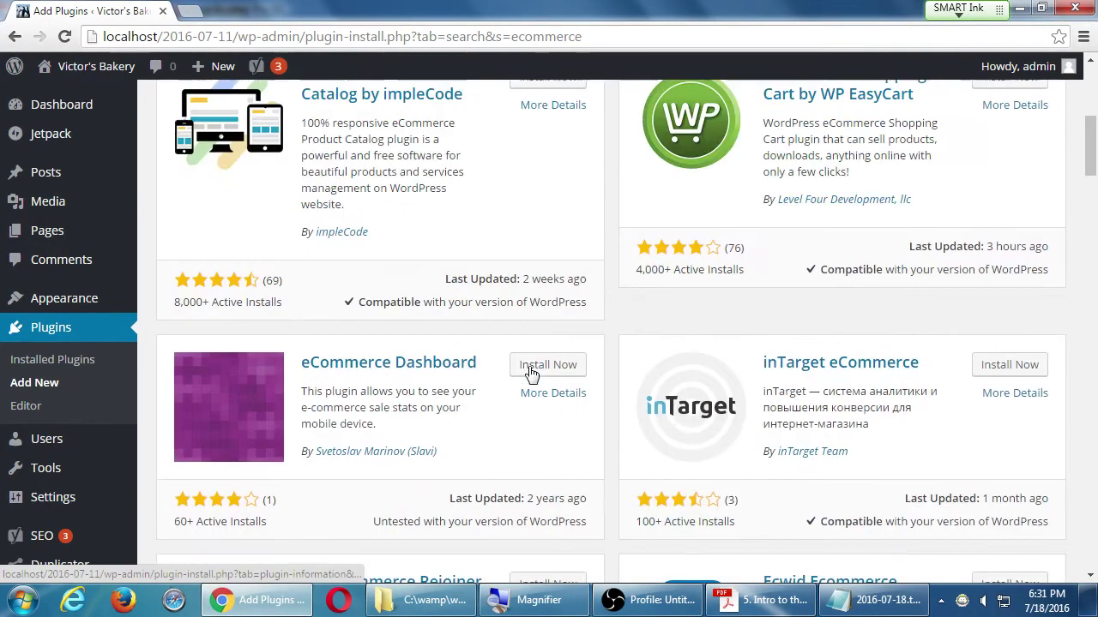
scroll(439, 394, "up", 1)
scroll(437, 401, "down", 1)
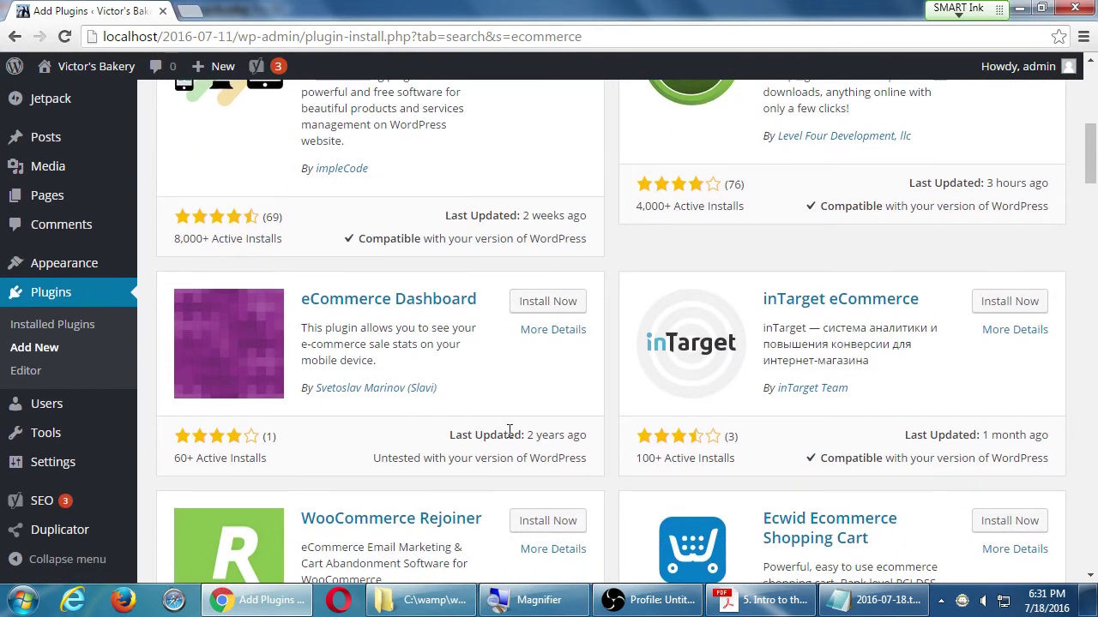
scroll(510, 433, "up", 1)
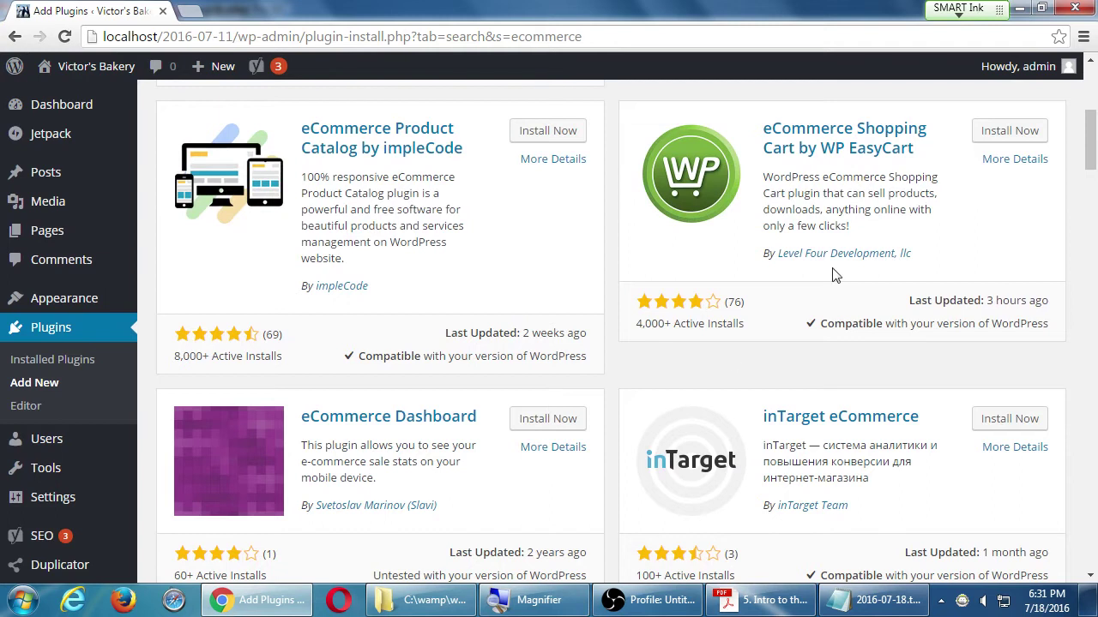
scroll(603, 386, "up", 3)
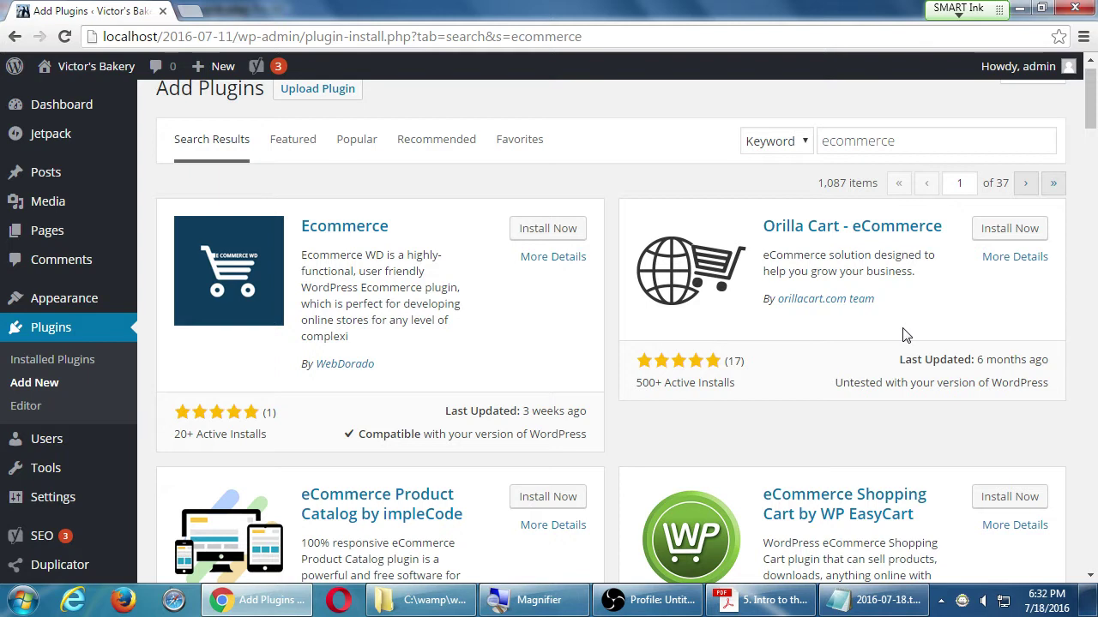
left_click(983, 361)
left_click(977, 407)
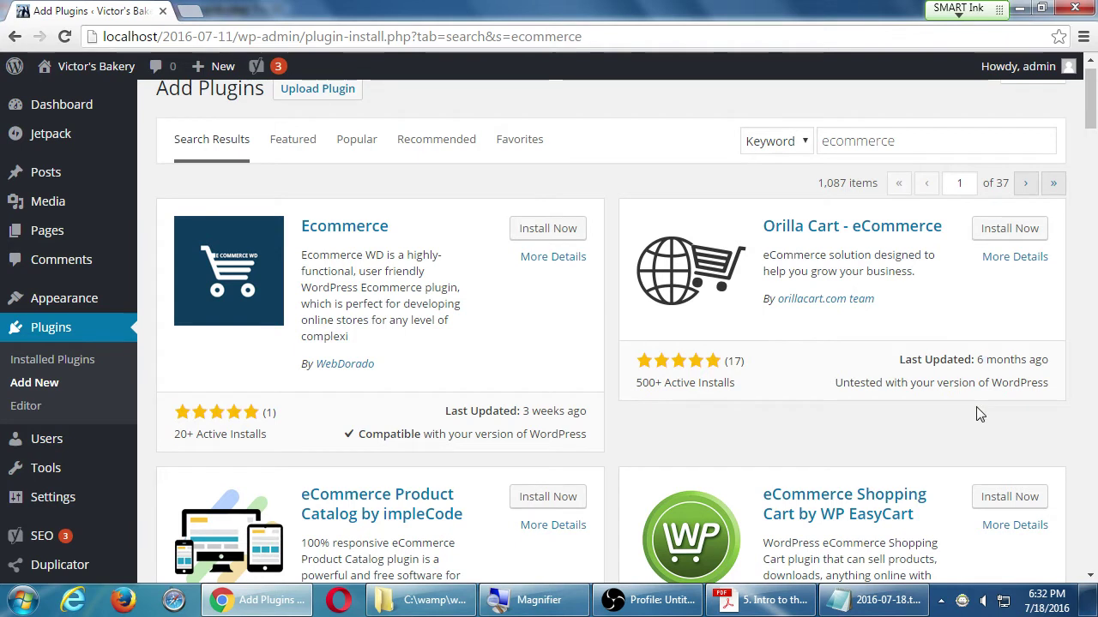
scroll(980, 414, "down", 3)
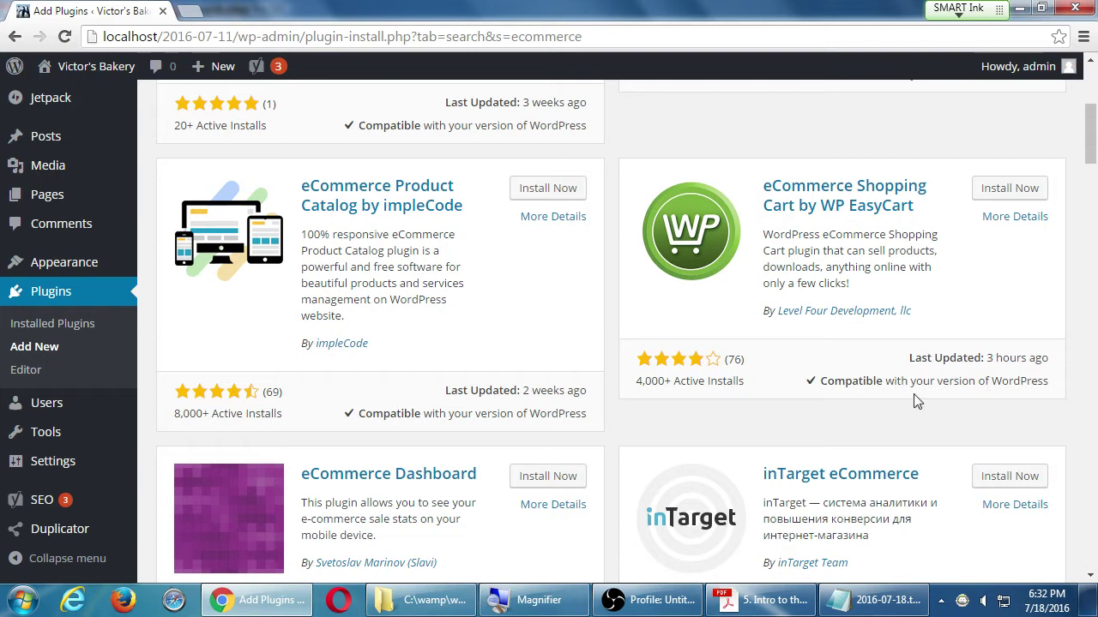
- Append the indented sixth tip 'Is it Compatible with your WordPress' to the Notepad list
left_click(865, 606)
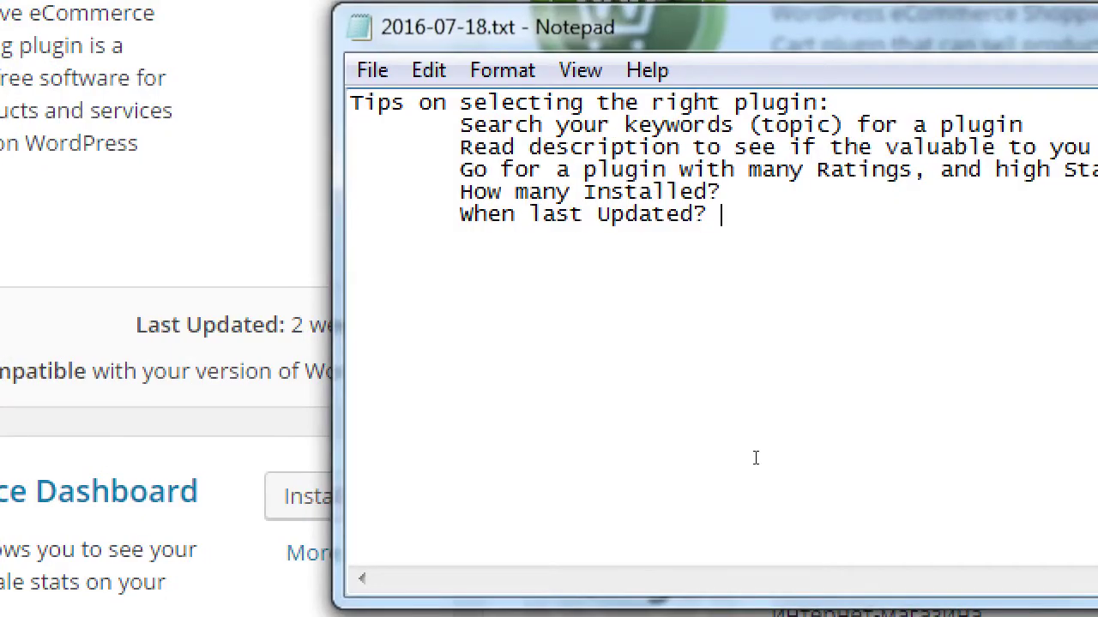
key("Return")
key("Tab")
type("Is it Compatible with your WordP")
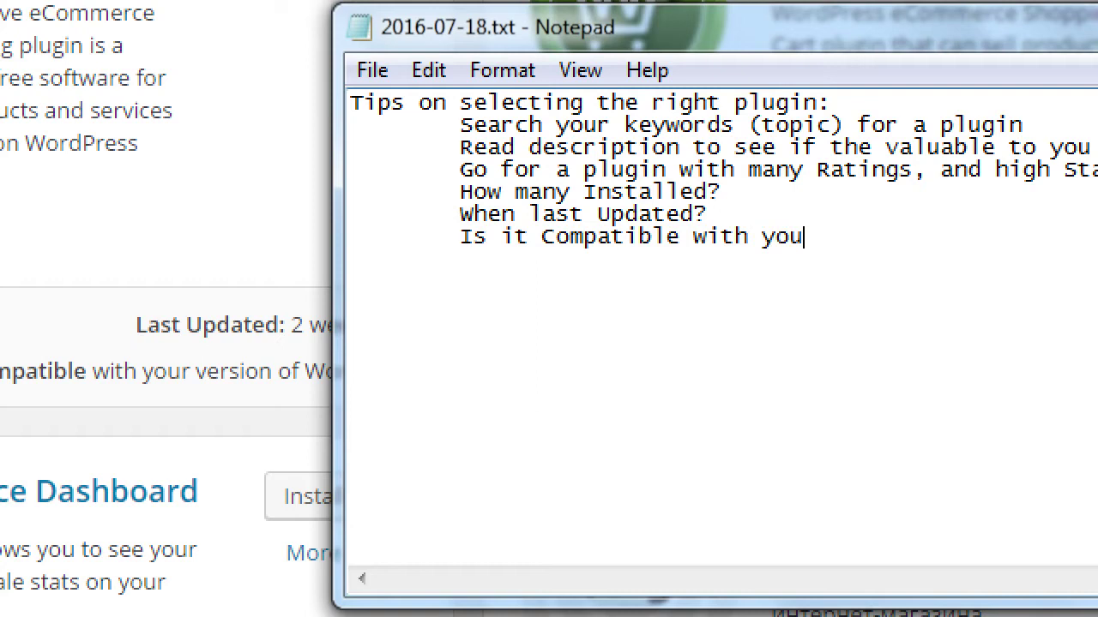
type("ress")
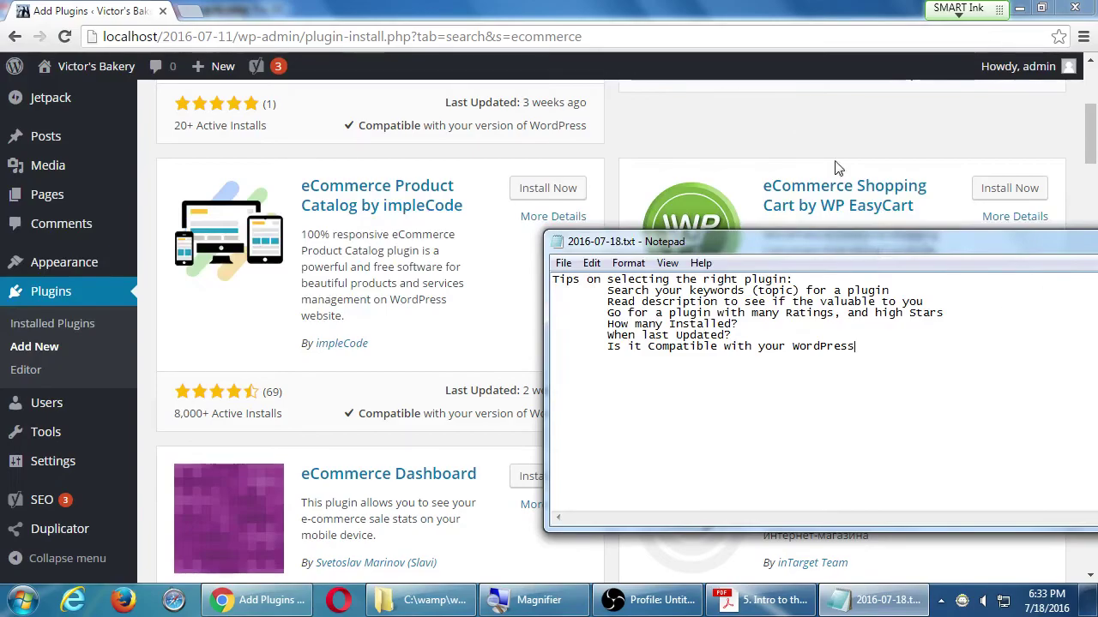
left_click(797, 137)
scroll(686, 163, "down", 5)
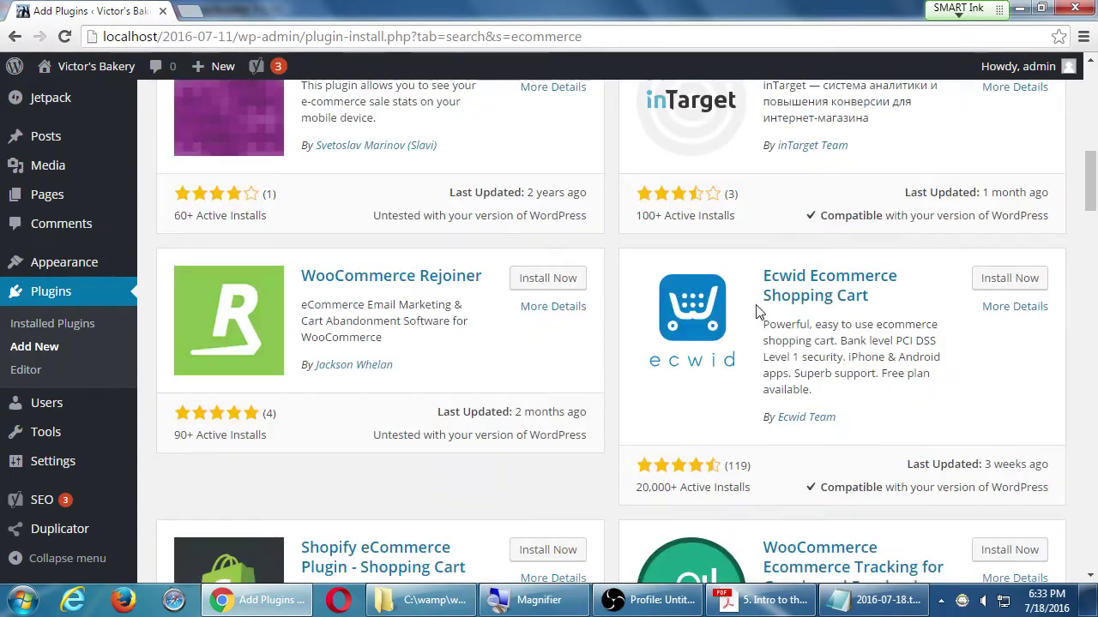
scroll(760, 307, "down", 12)
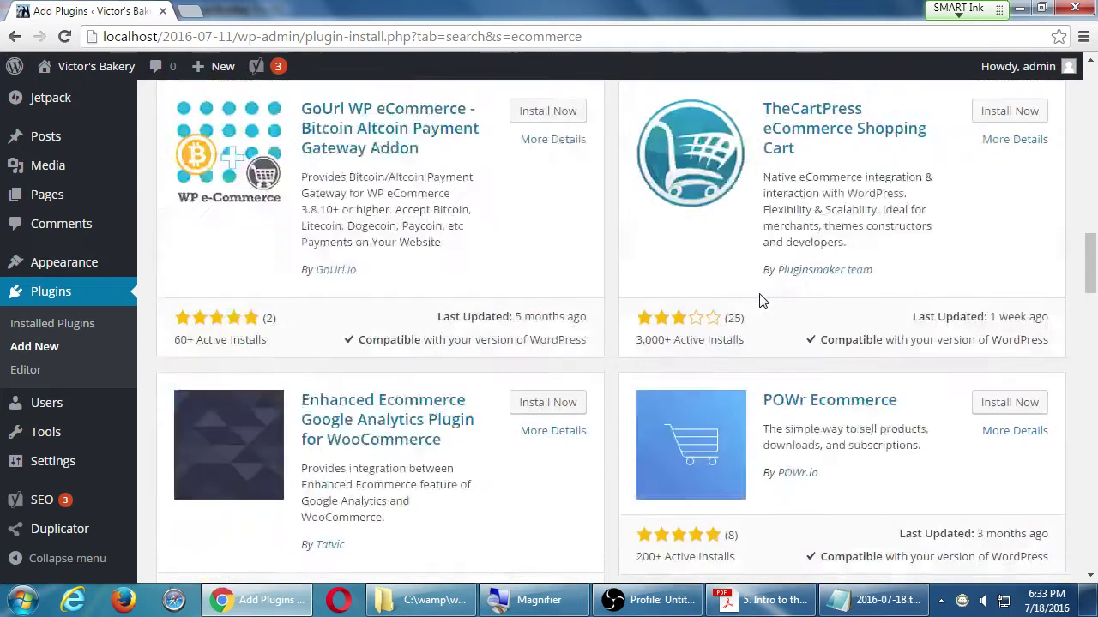
scroll(761, 299, "up", 3)
scroll(760, 299, "down", 8)
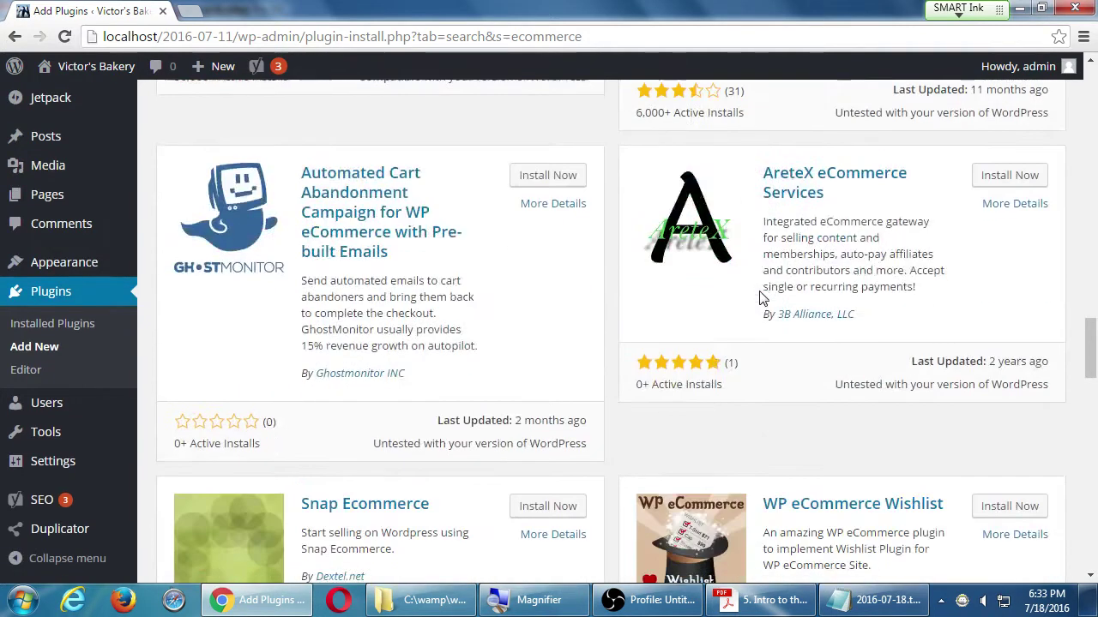
scroll(763, 297, "up", 5)
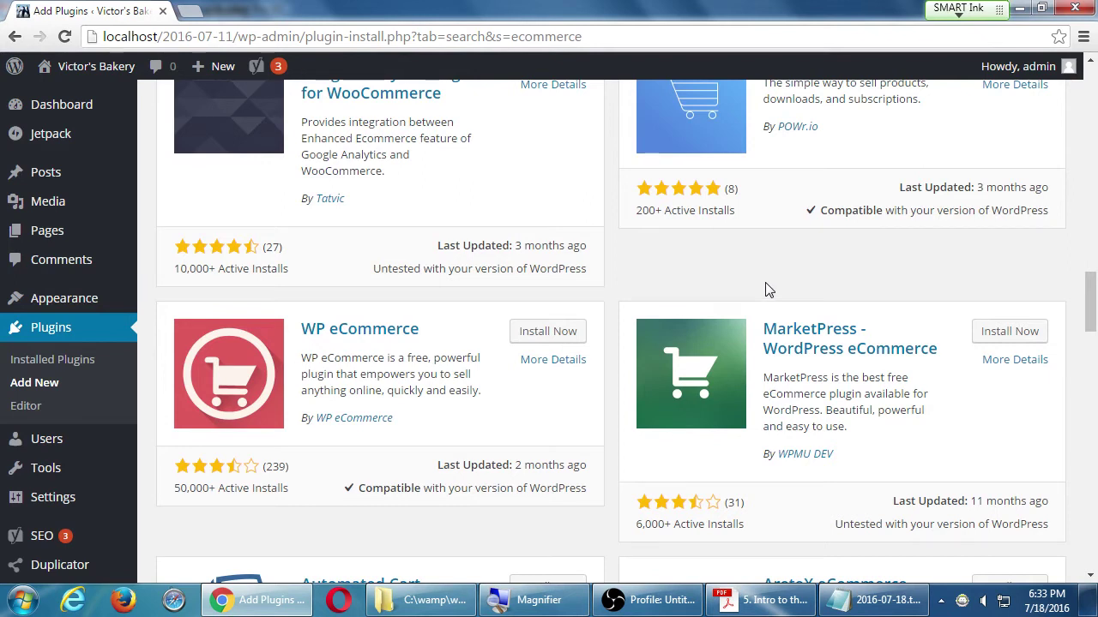
scroll(768, 289, "up", 15)
- Change the plugin search keyword to 'wp ecommerce' and run it, returning 858 items
left_click_drag(899, 161, 696, 162)
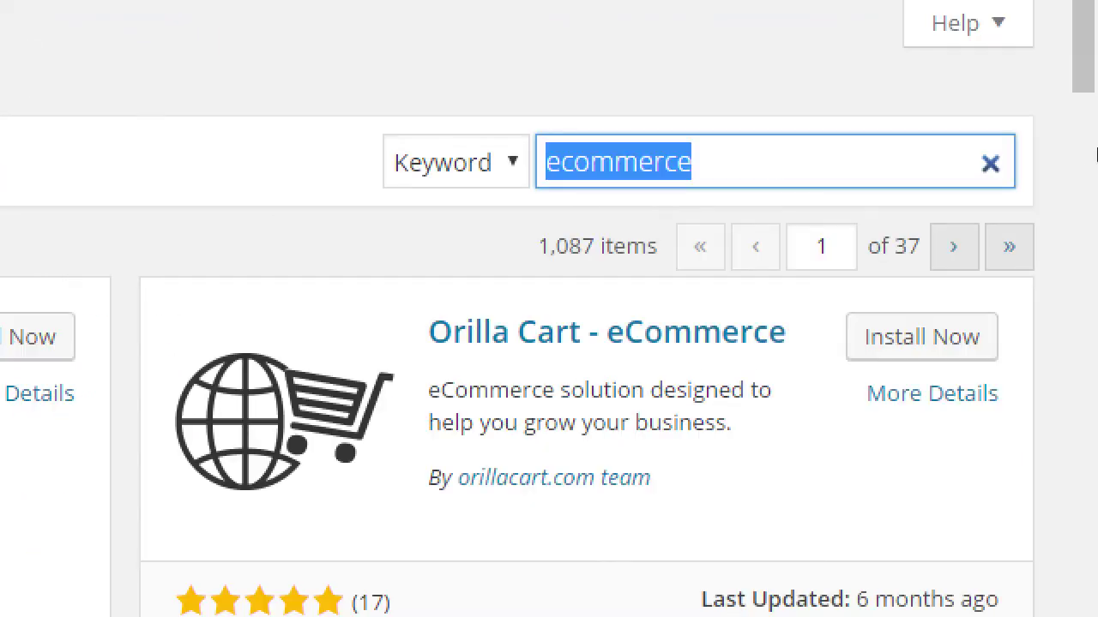
left_click(1097, 184)
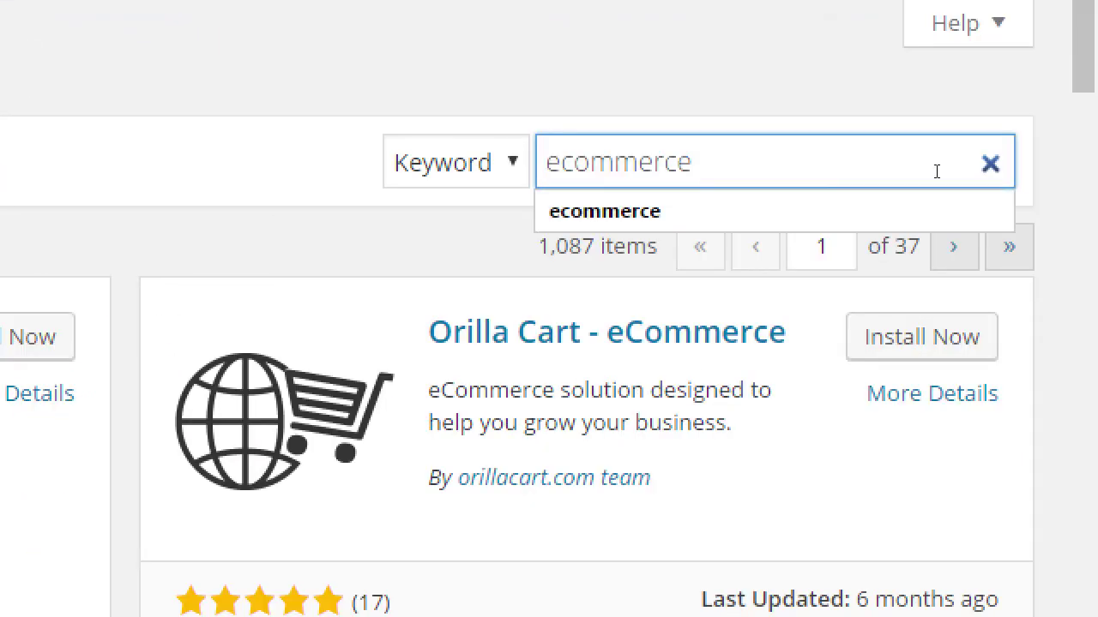
key("Home")
type("wp")
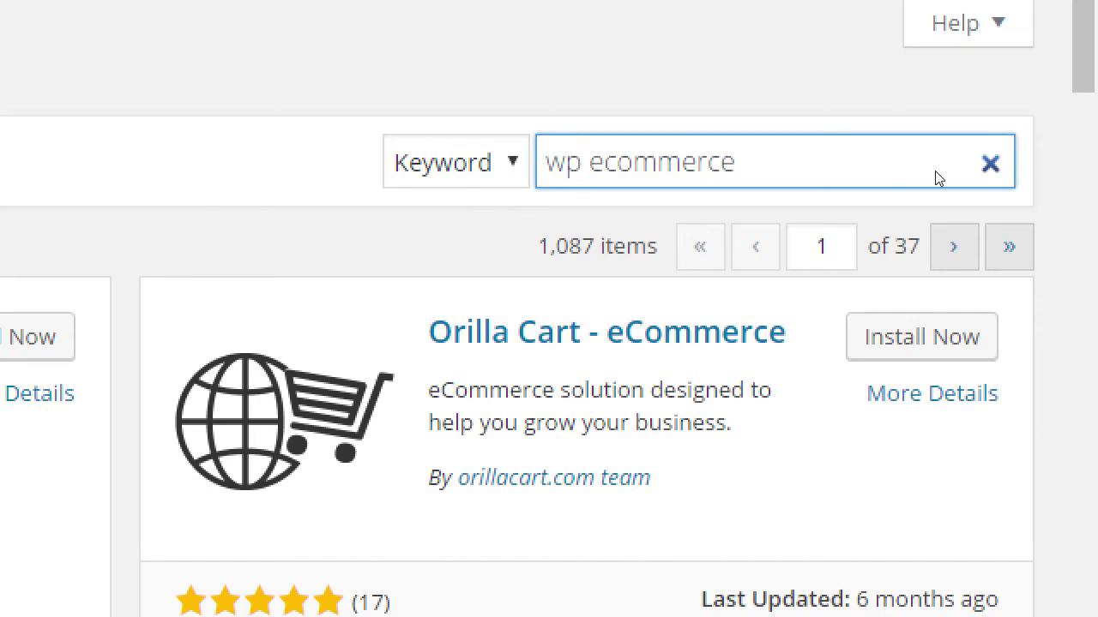
key("Return")
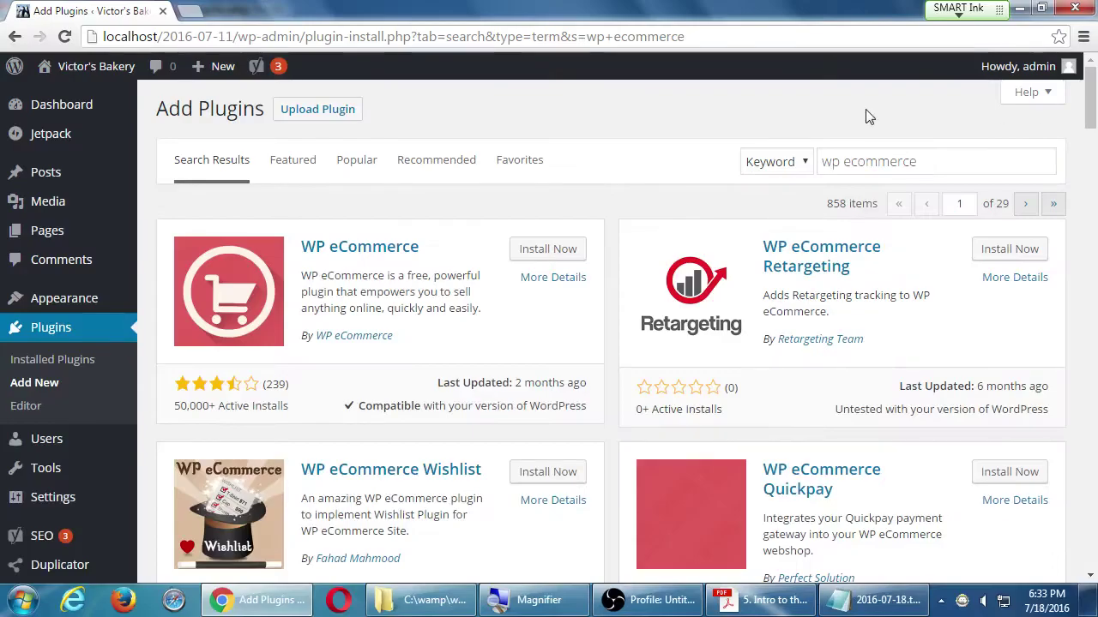
scroll(586, 151, "down", 3)
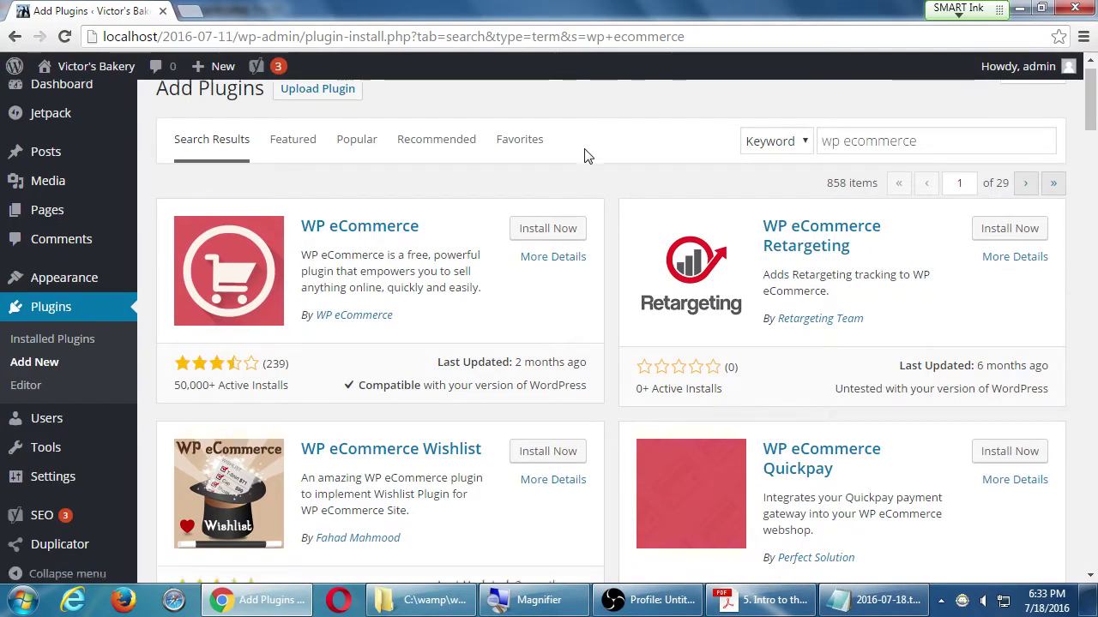
scroll(587, 151, "up", 3)
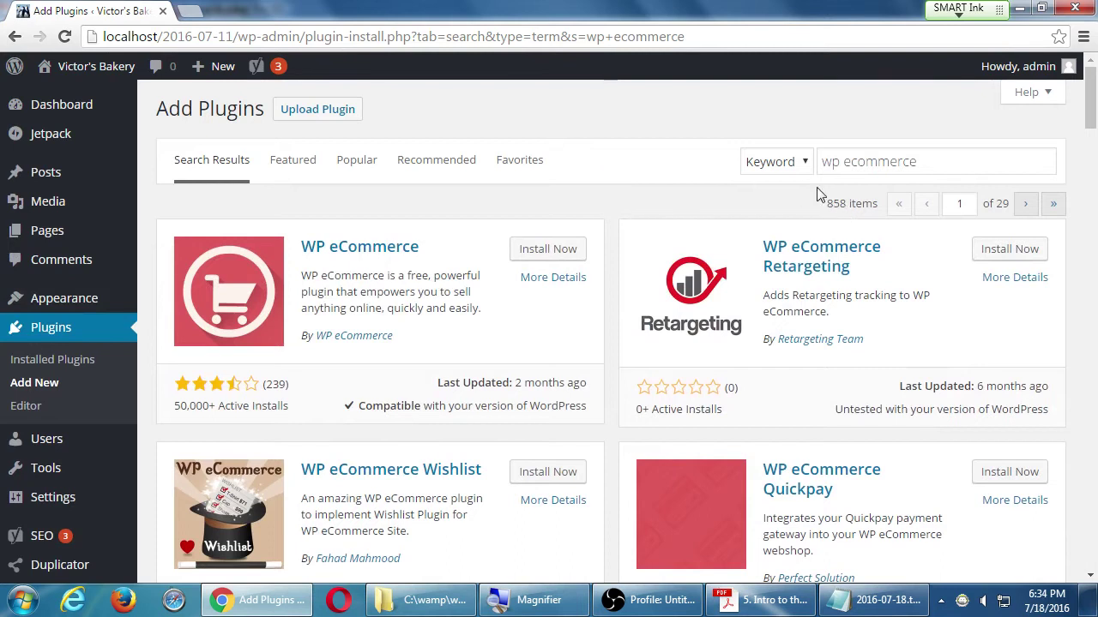
scroll(488, 203, "down", 5)
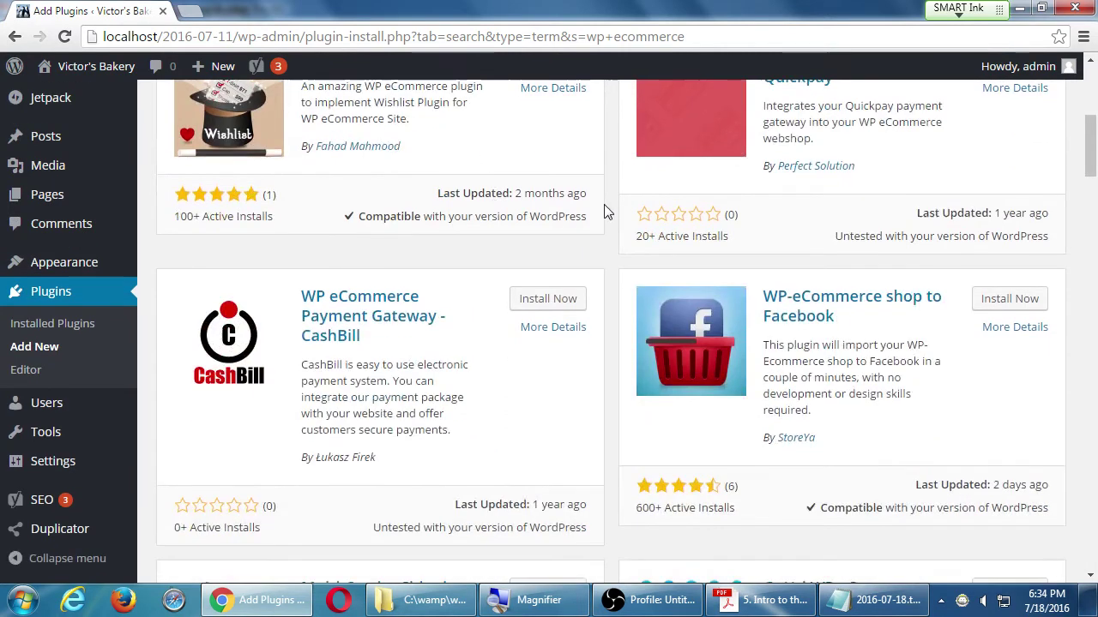
scroll(614, 248, "down", 2)
scroll(572, 398, "down", 3)
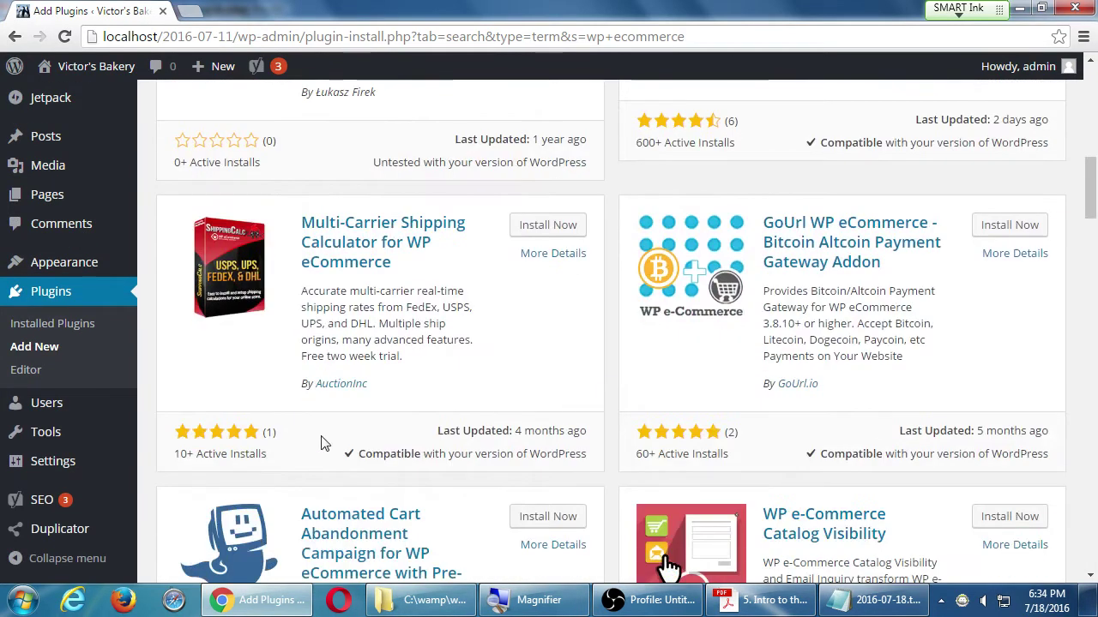
scroll(324, 431, "down", 4)
scroll(336, 421, "down", 4)
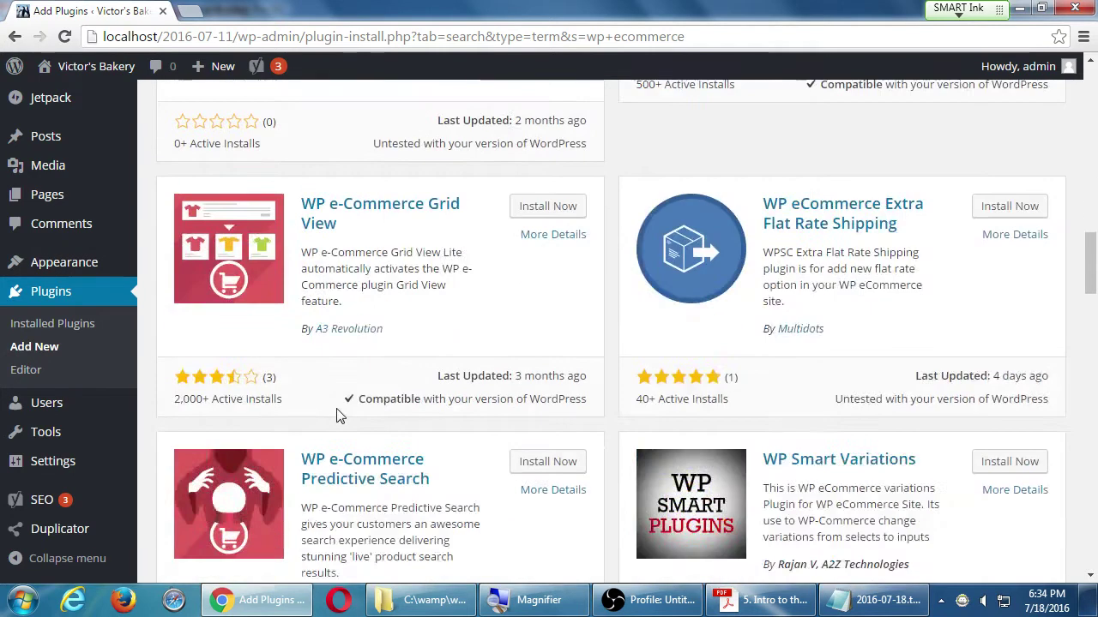
scroll(340, 417, "down", 5)
scroll(335, 411, "up", 20)
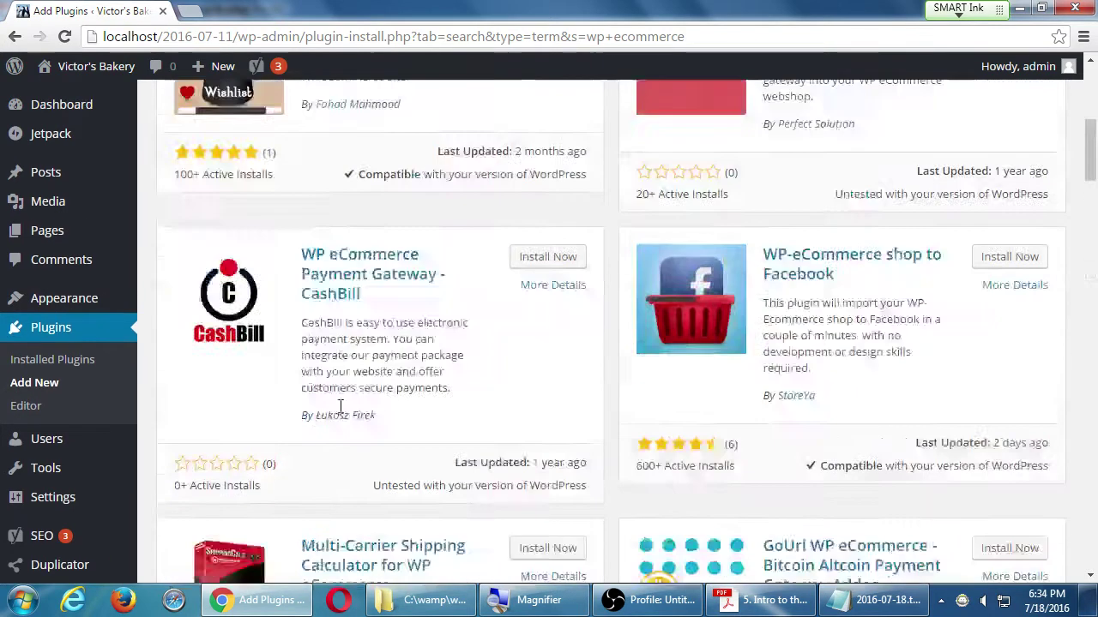
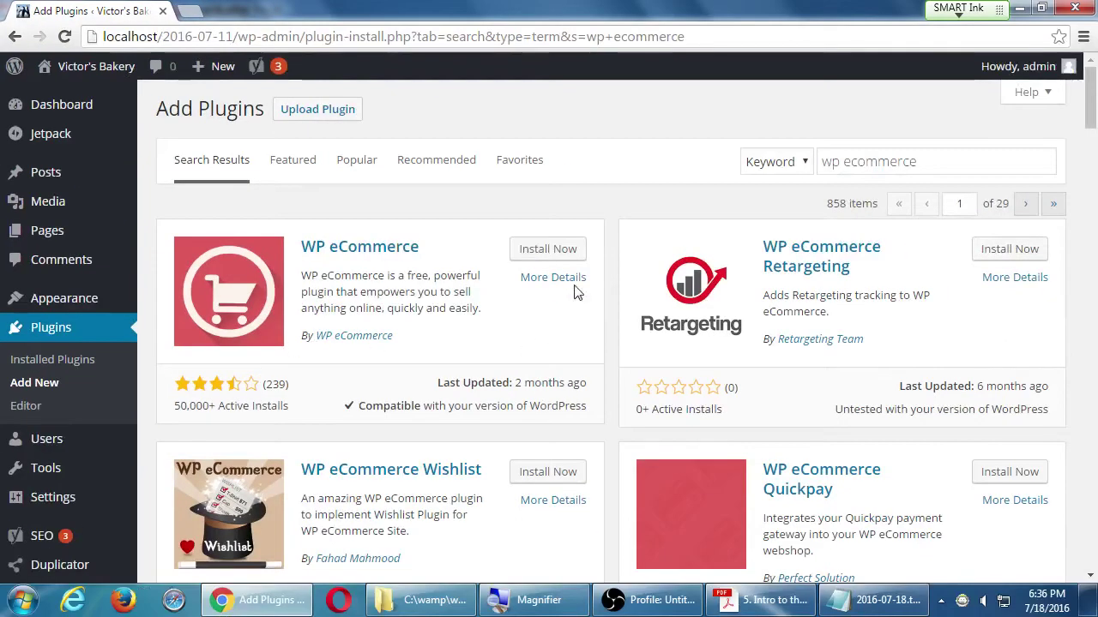
- Open WP eCommerce's details on the Reviews tab and read its ratings (about 3.5 stars, 239 ratings)
left_click(564, 279)
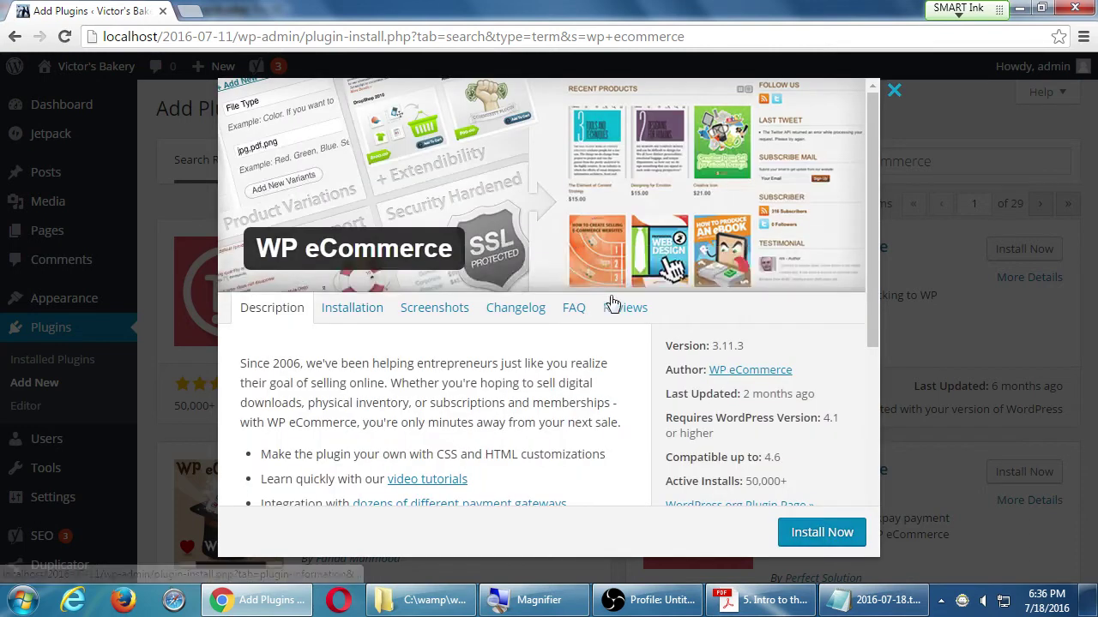
left_click(623, 308)
scroll(643, 321, "down", 1)
scroll(643, 320, "down", 1)
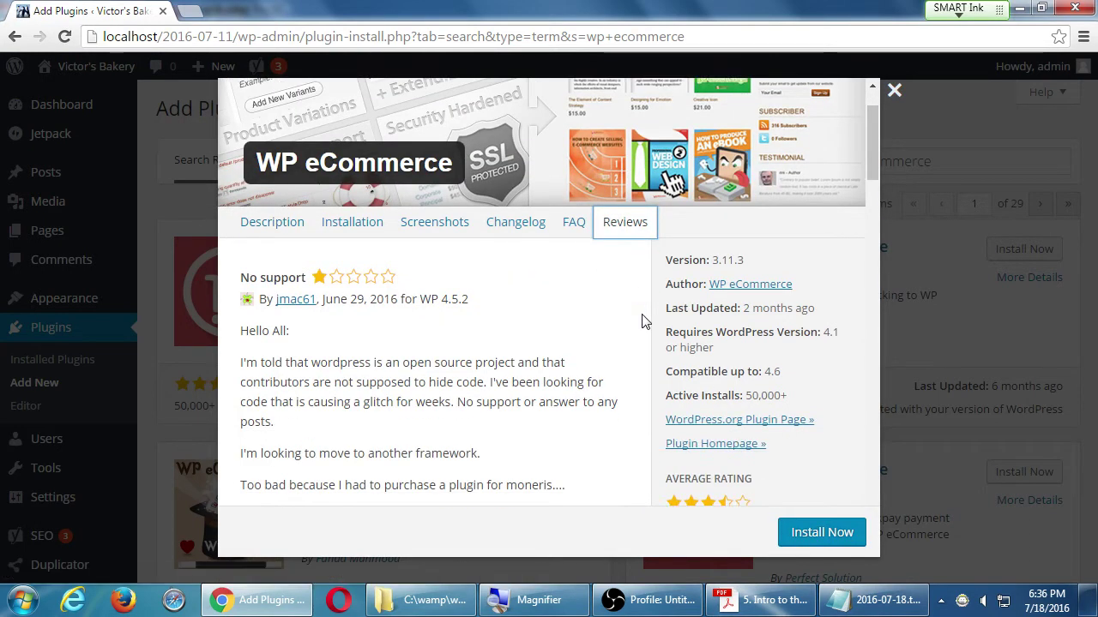
scroll(567, 352, "down", 5)
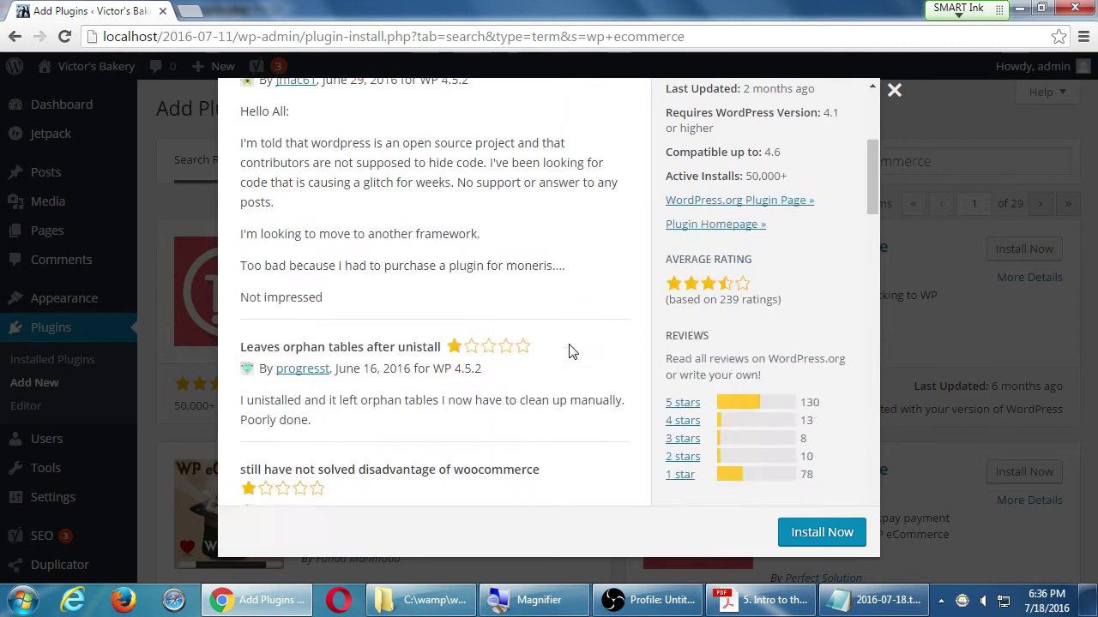
scroll(572, 351, "up", 2)
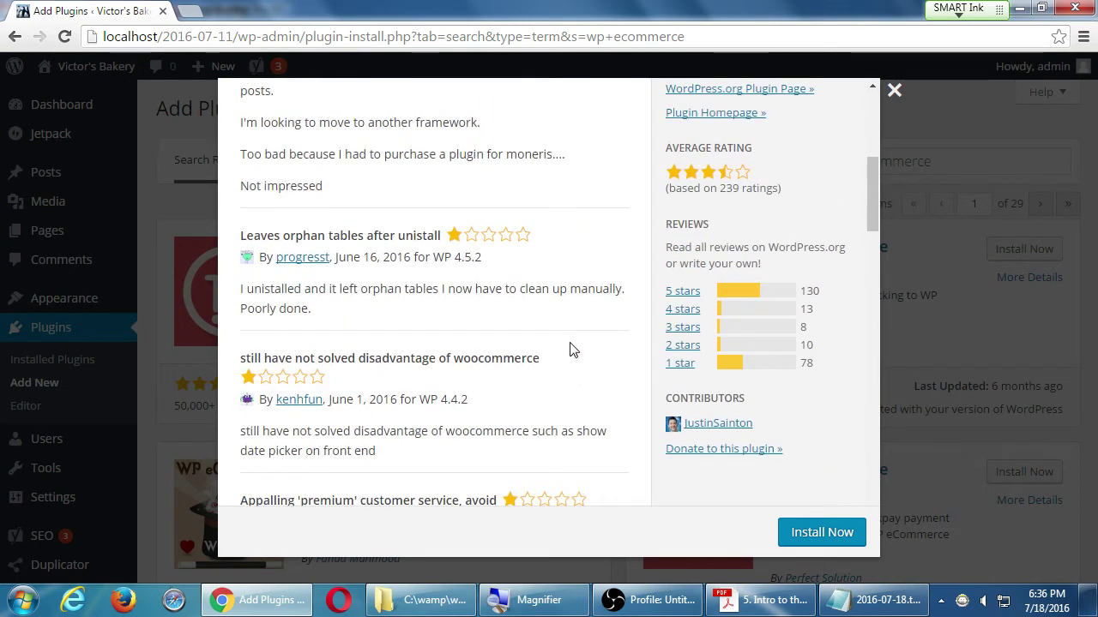
scroll(572, 350, "down", 5)
scroll(572, 350, "down", 10)
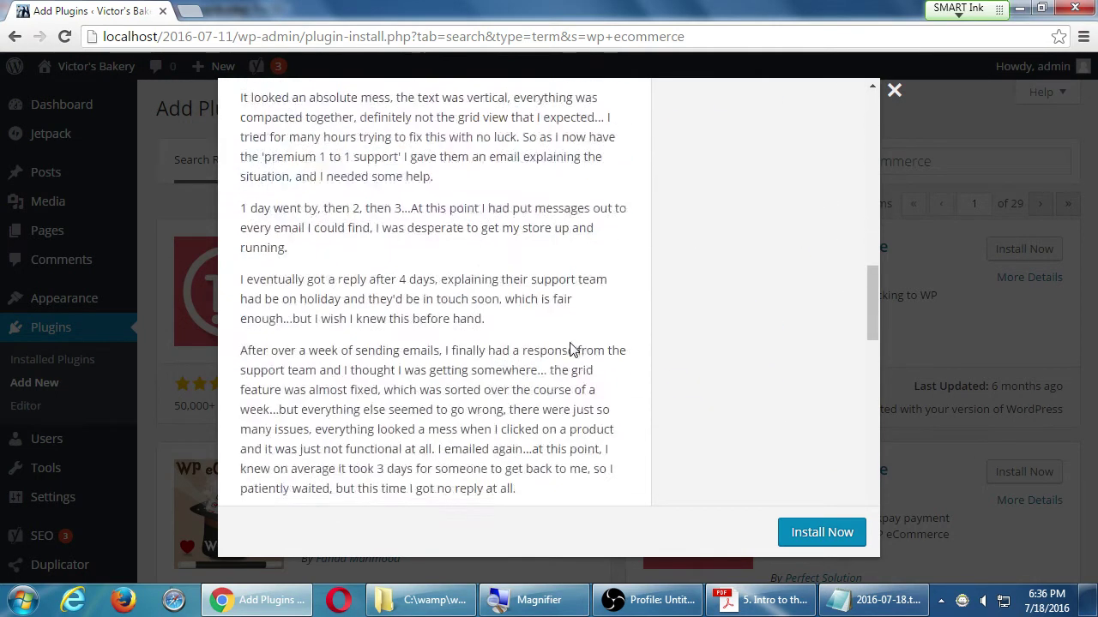
scroll(570, 348, "down", 2)
scroll(549, 339, "up", 1)
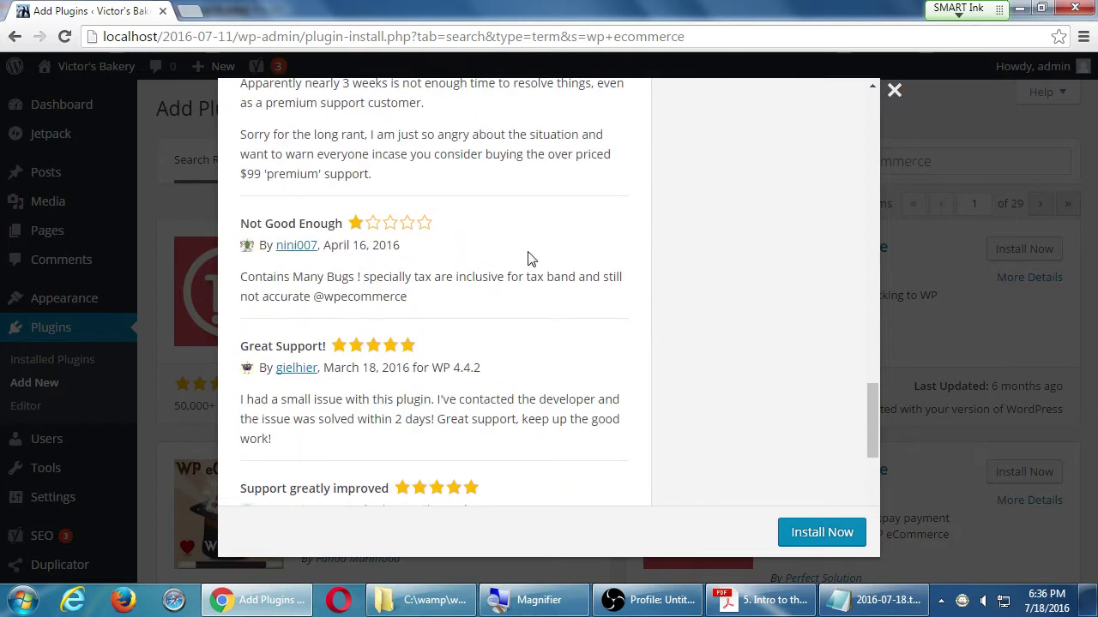
scroll(528, 259, "down", 5)
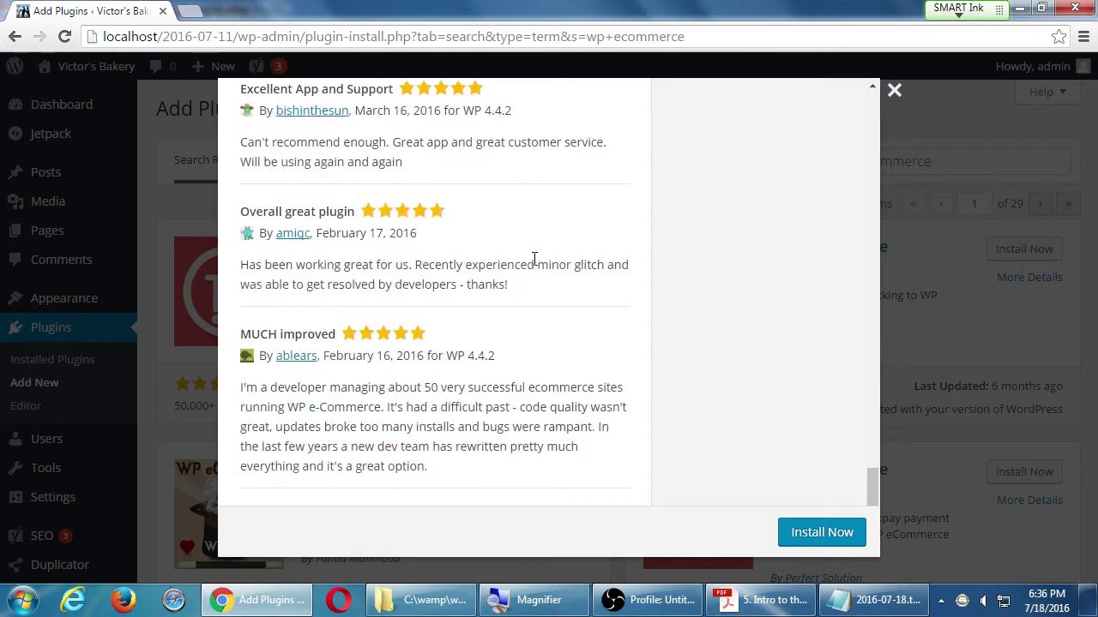
scroll(533, 259, "up", 12)
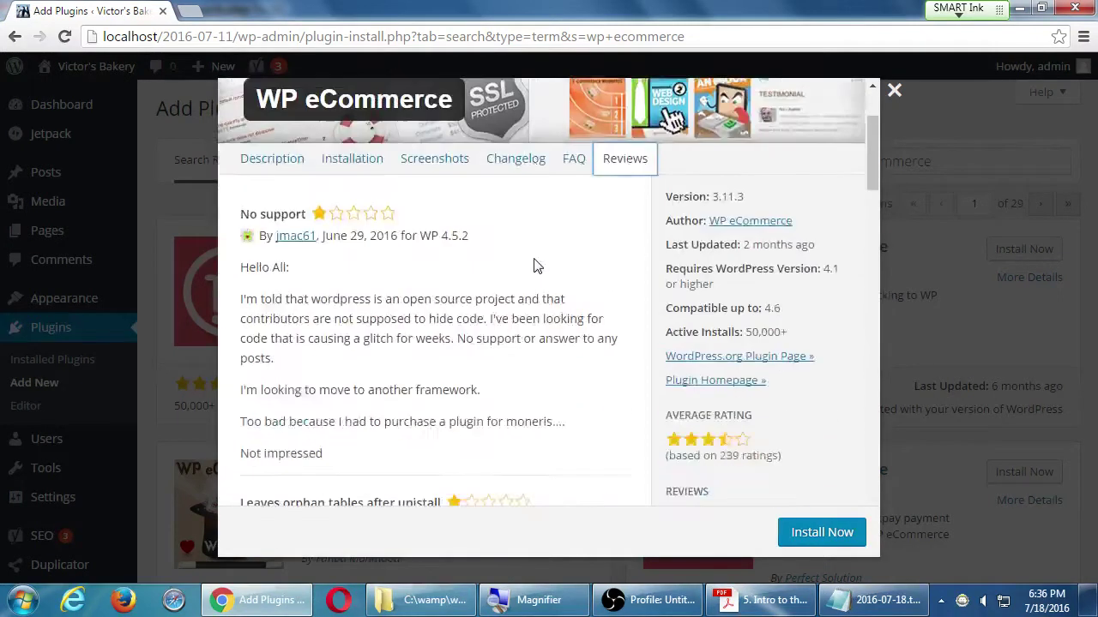
scroll(535, 265, "down", 3)
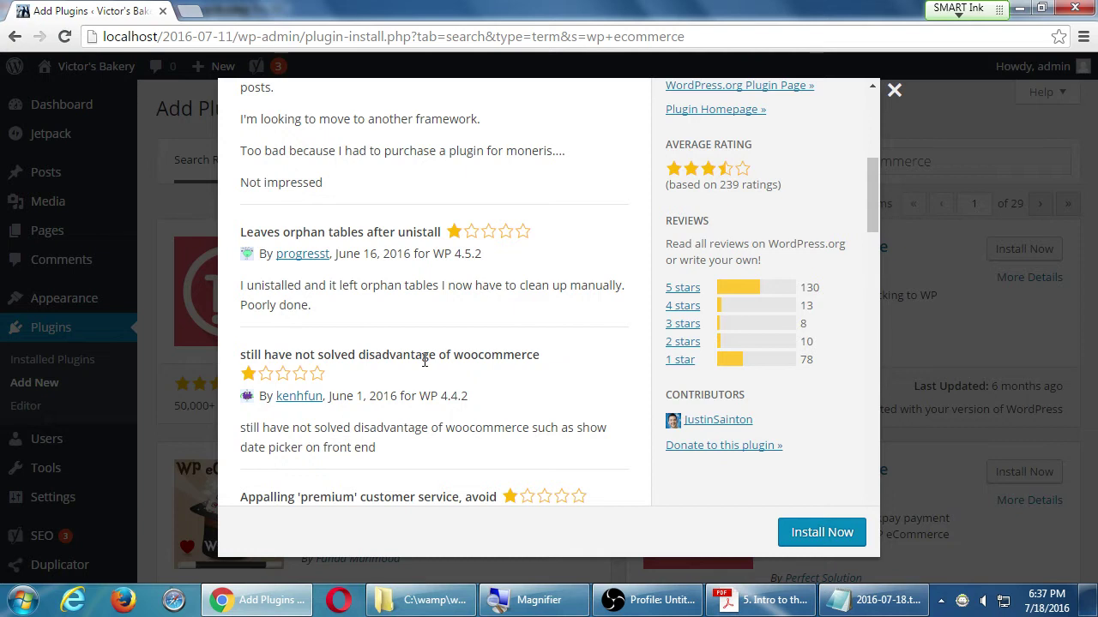
- Scroll back up the reviews and close the WP eCommerce details, returning to the search results
scroll(431, 374, "up", 3)
scroll(432, 374, "up", 3)
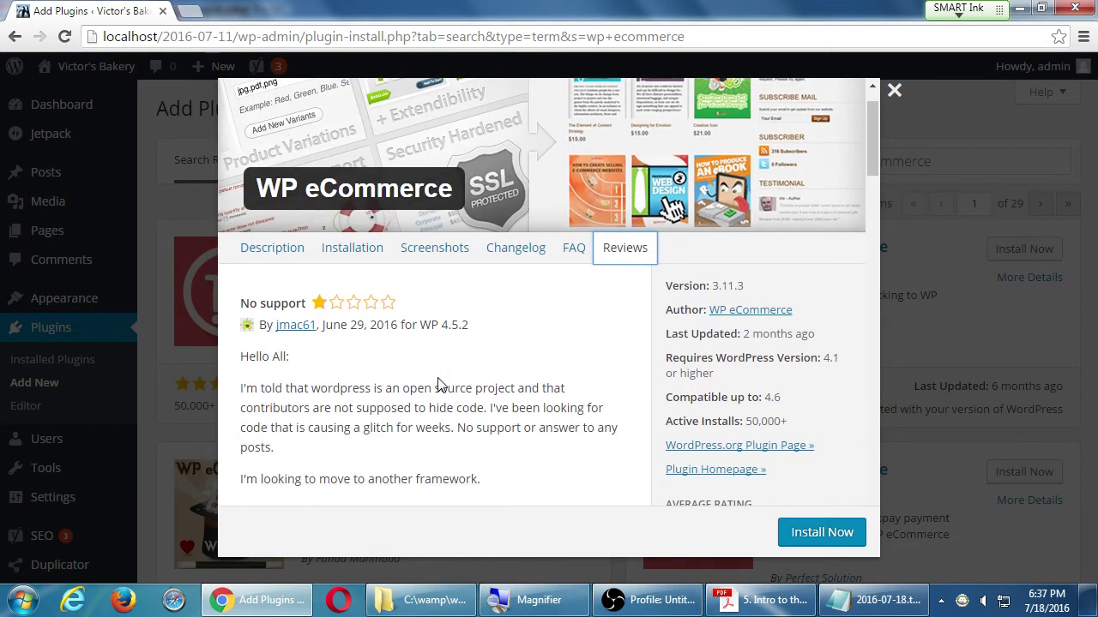
scroll(438, 383, "down", 1)
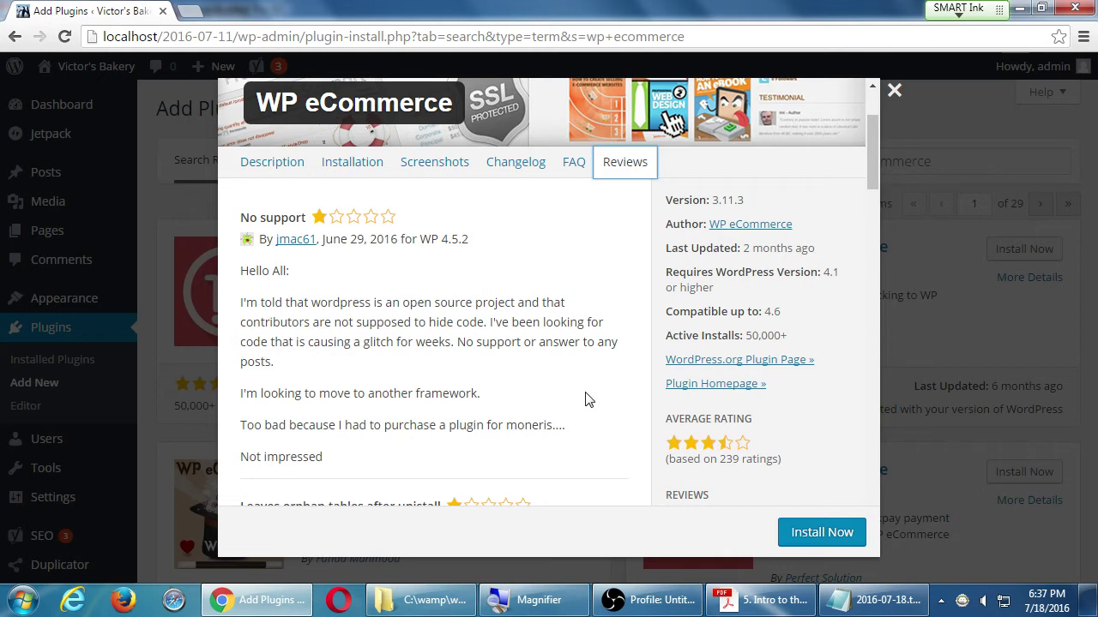
scroll(809, 309, "up", 1)
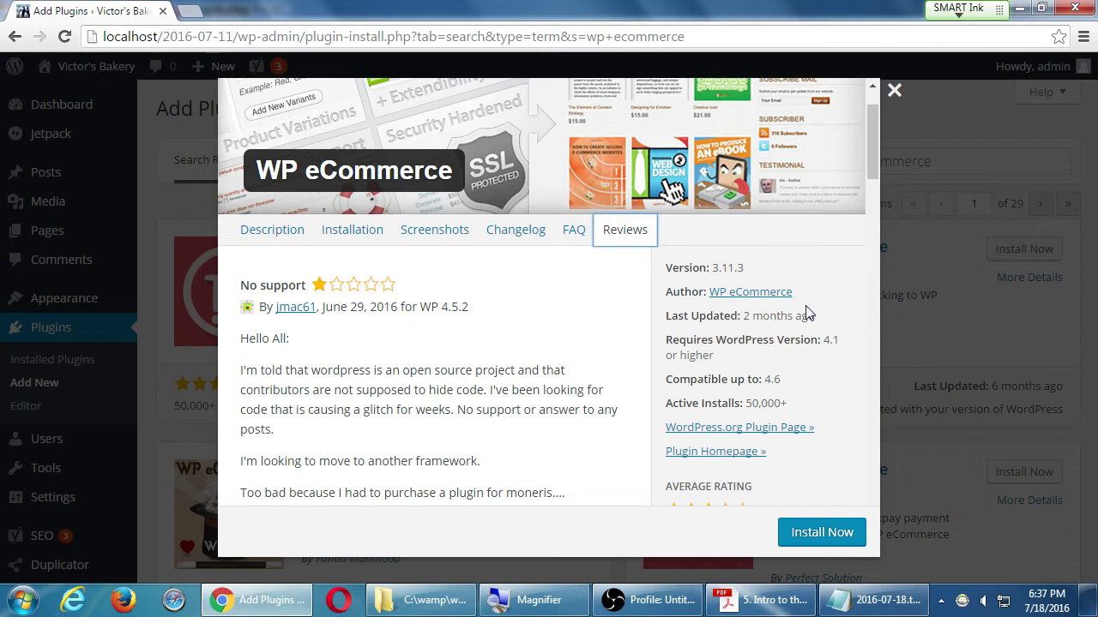
key("Escape")
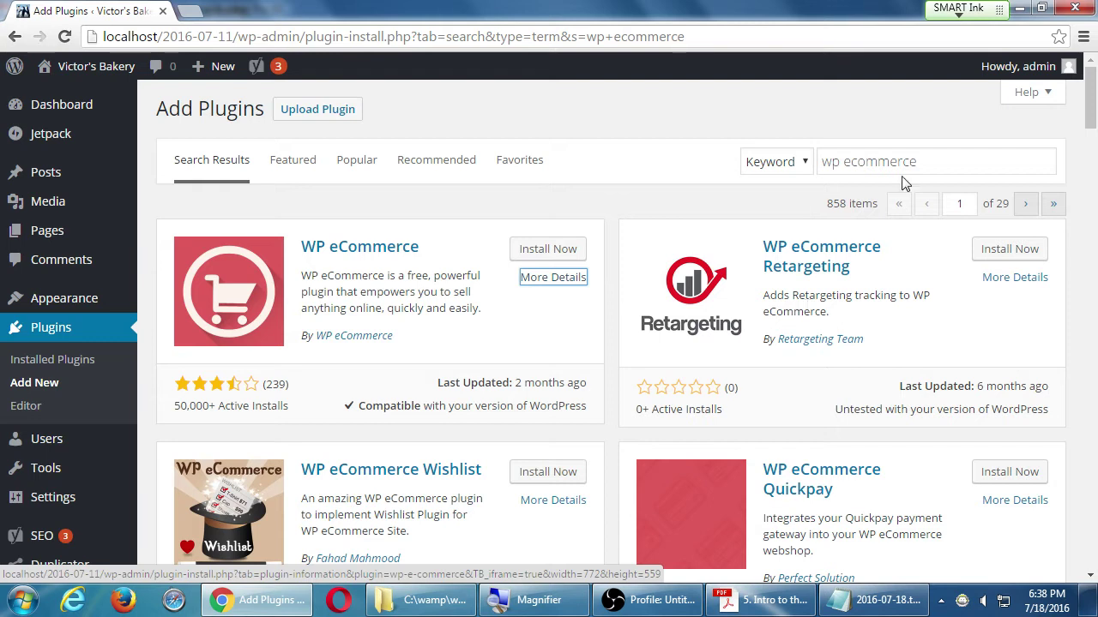
- Replace the 'wp ecommerce' plugin search term with 'woocommerce'
triple_click(941, 161)
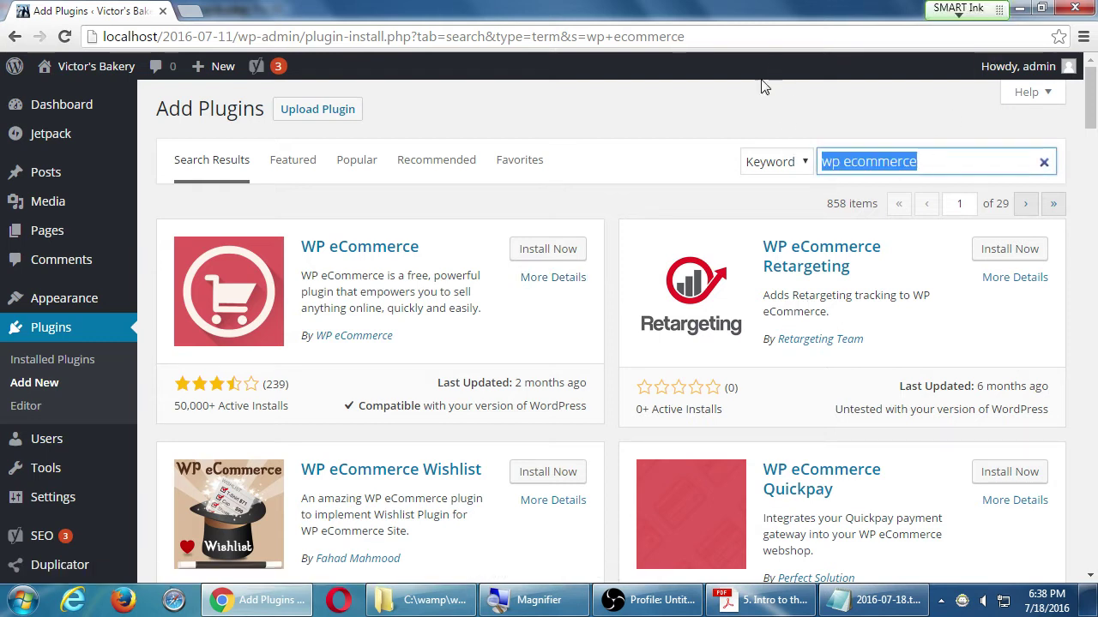
type("wooc")
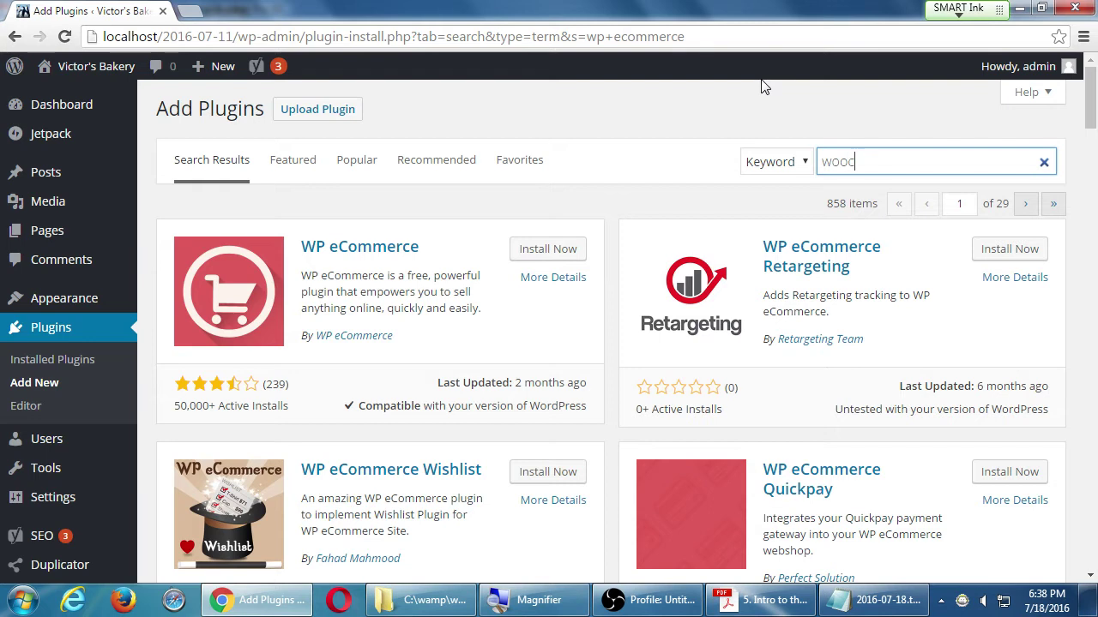
type("ommerce")
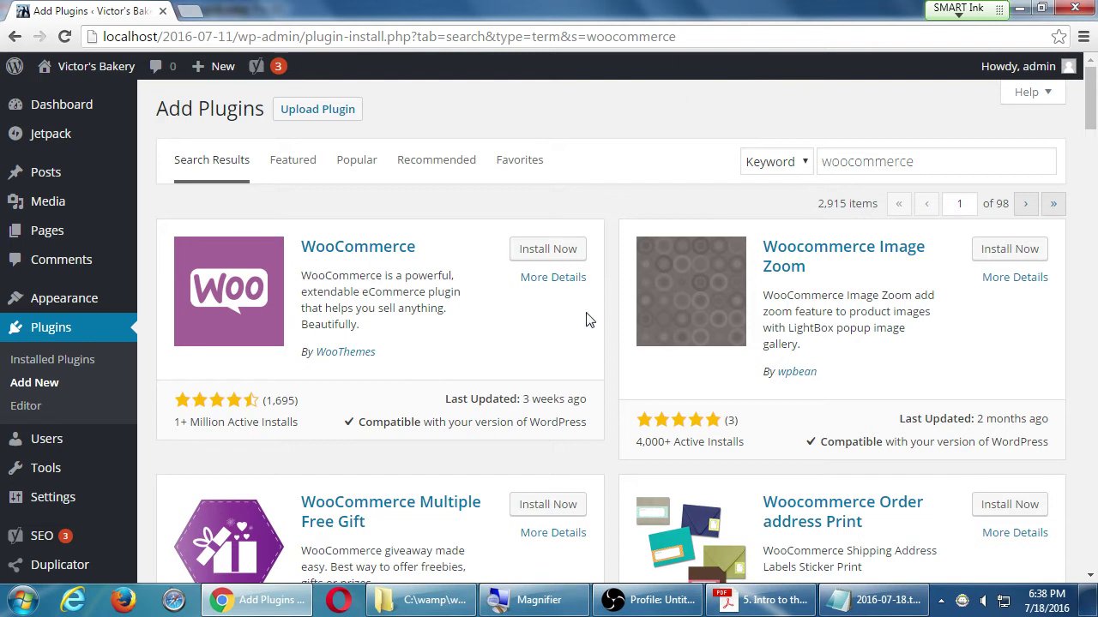
left_click(549, 281)
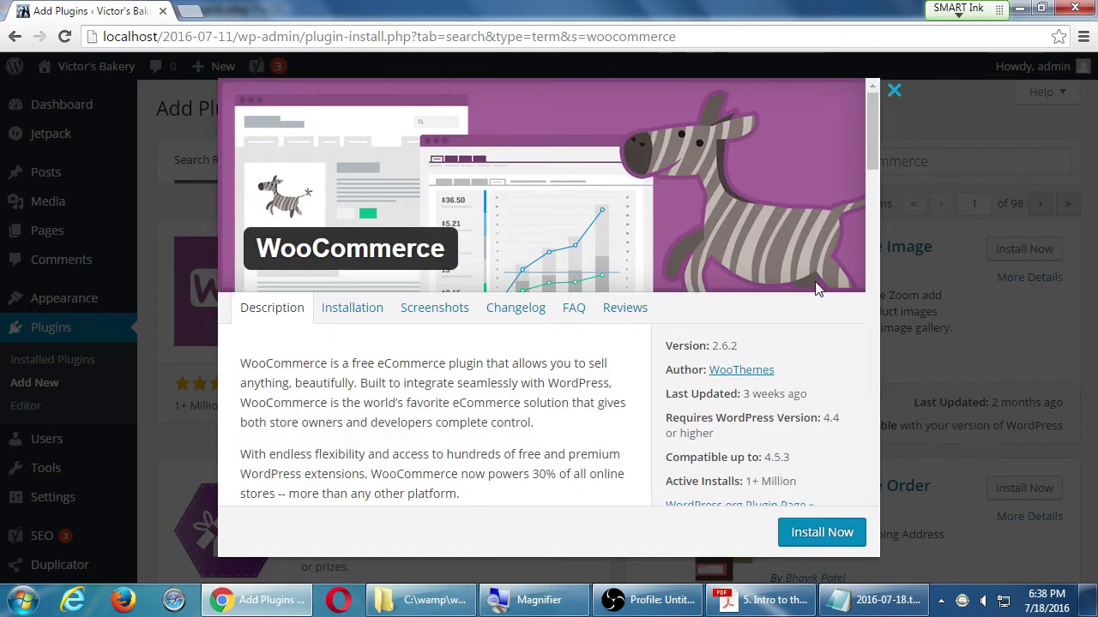
scroll(816, 289, "down", 3)
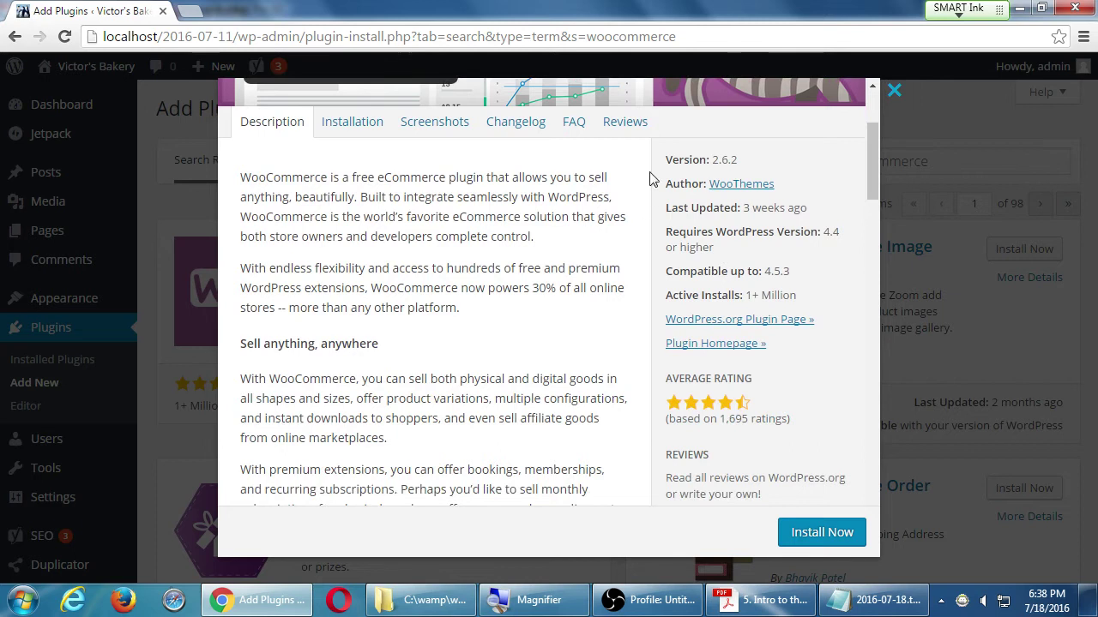
left_click(633, 134)
scroll(774, 336, "up", 3)
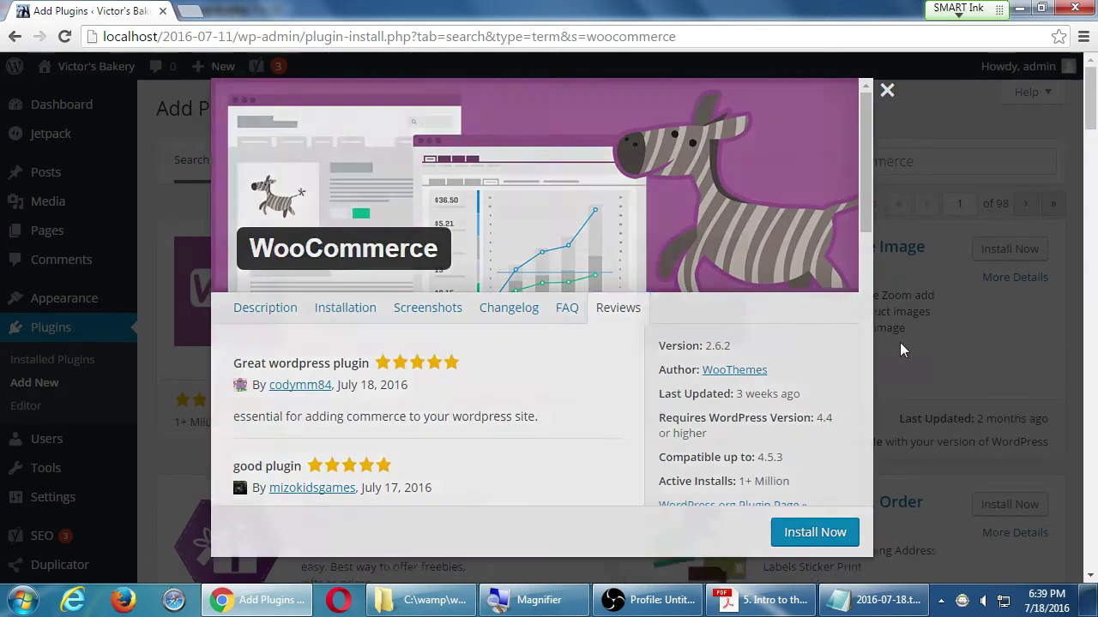
left_click(900, 343)
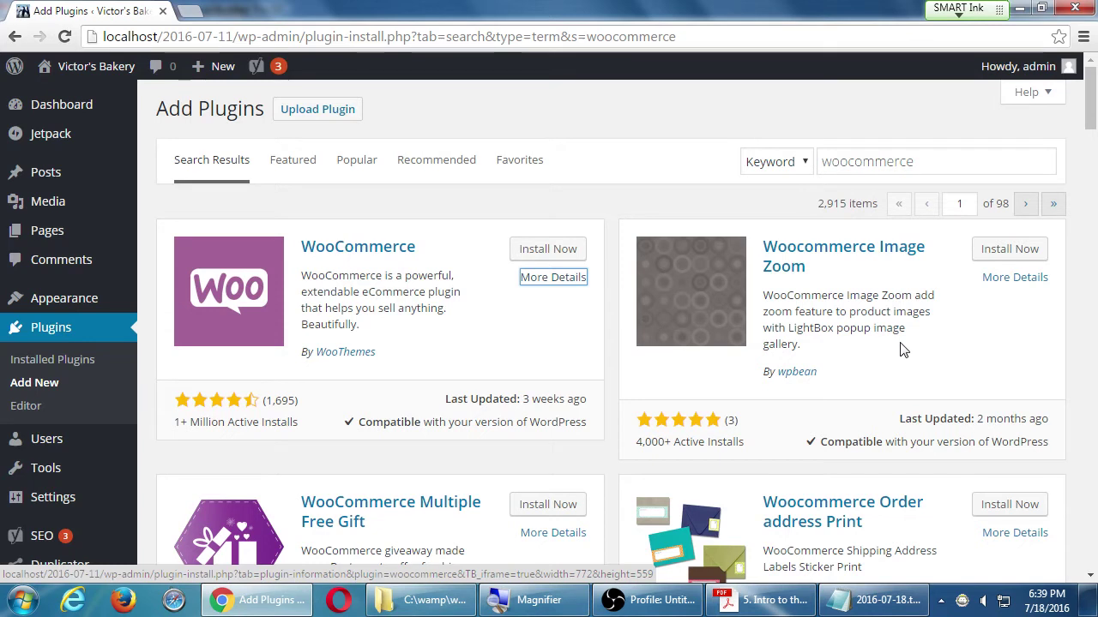
left_click(581, 326)
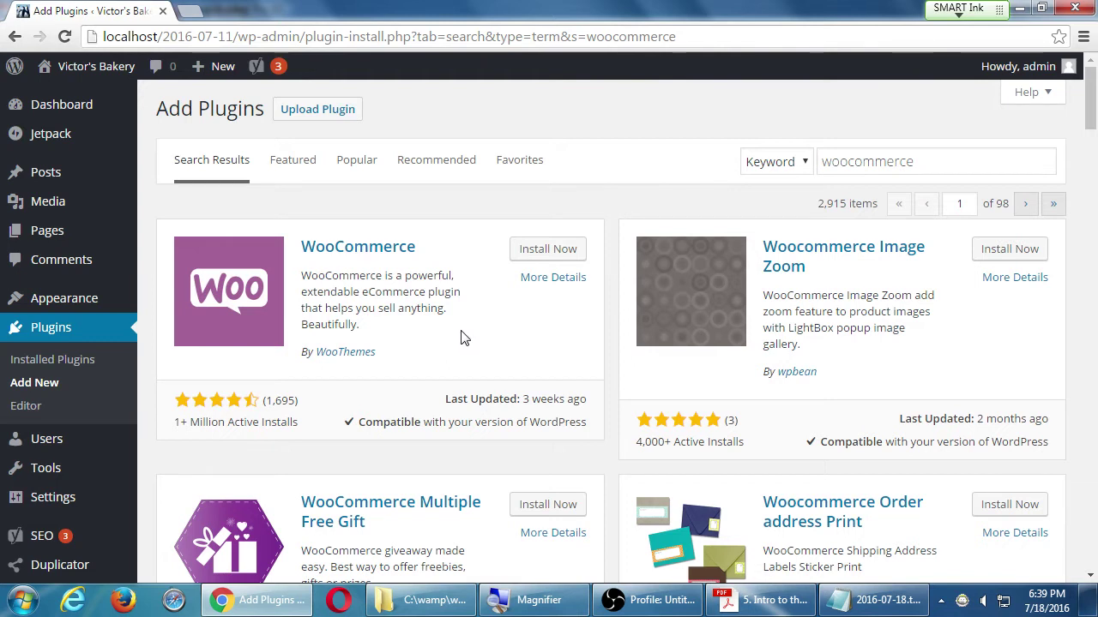
scroll(427, 289, "down", 2)
scroll(426, 289, "down", 2)
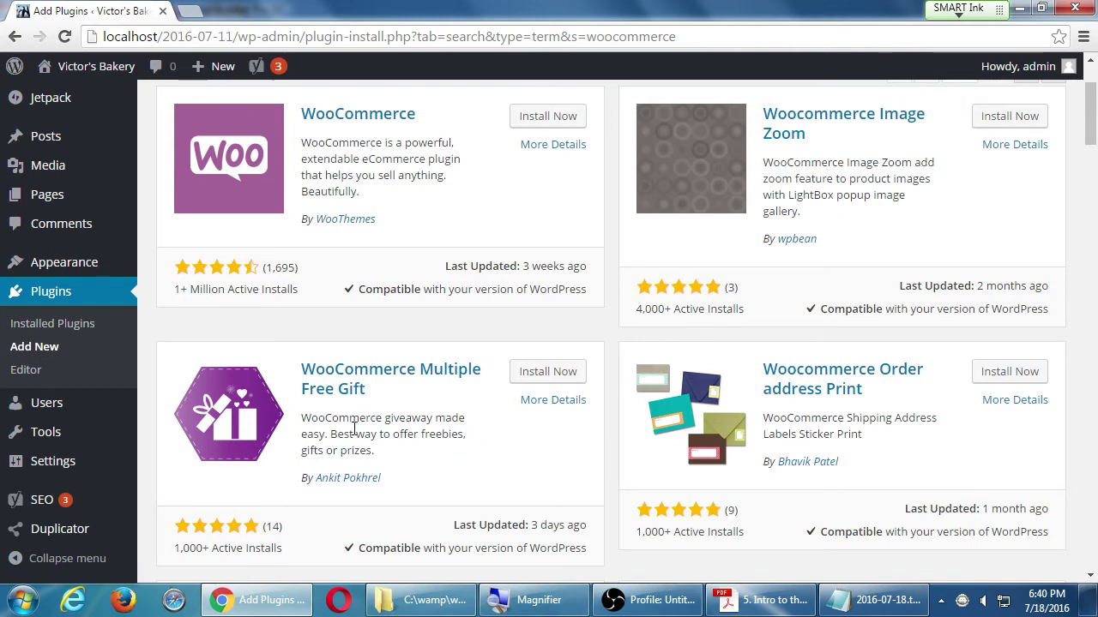
scroll(361, 434, "down", 1)
scroll(360, 436, "down", 2)
left_click_drag(400, 392, 436, 392)
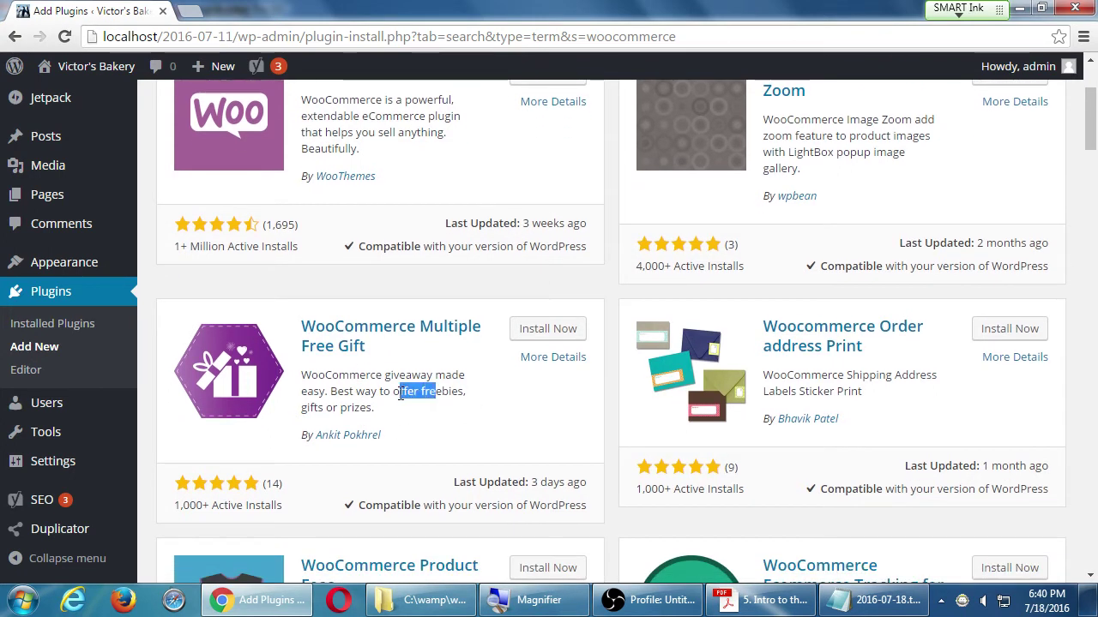
scroll(233, 243, "up", 1)
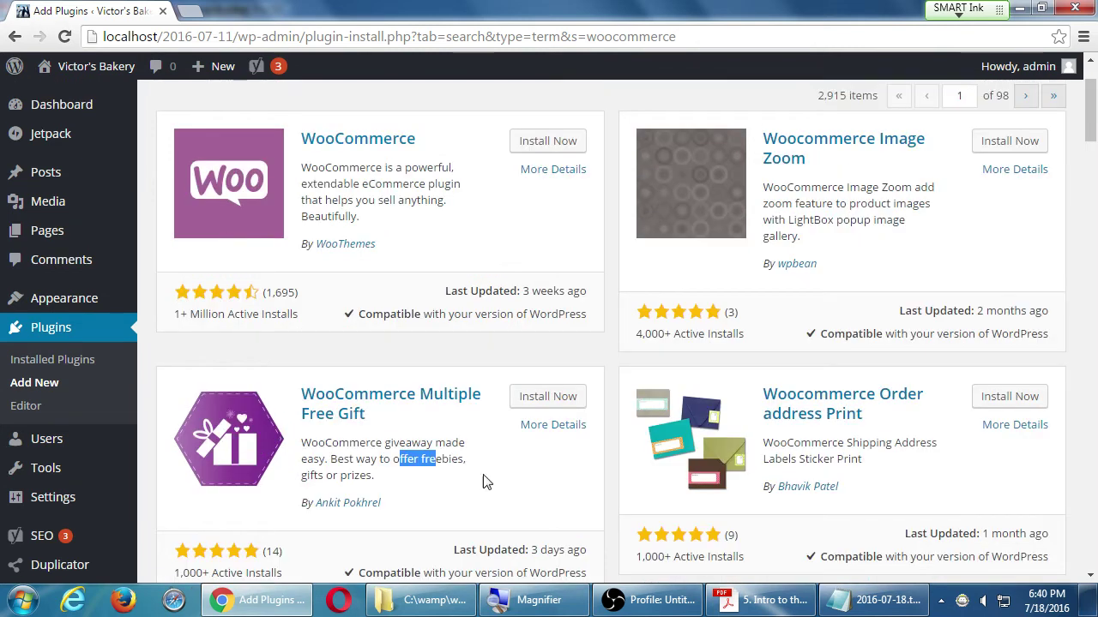
scroll(333, 520, "down", 1)
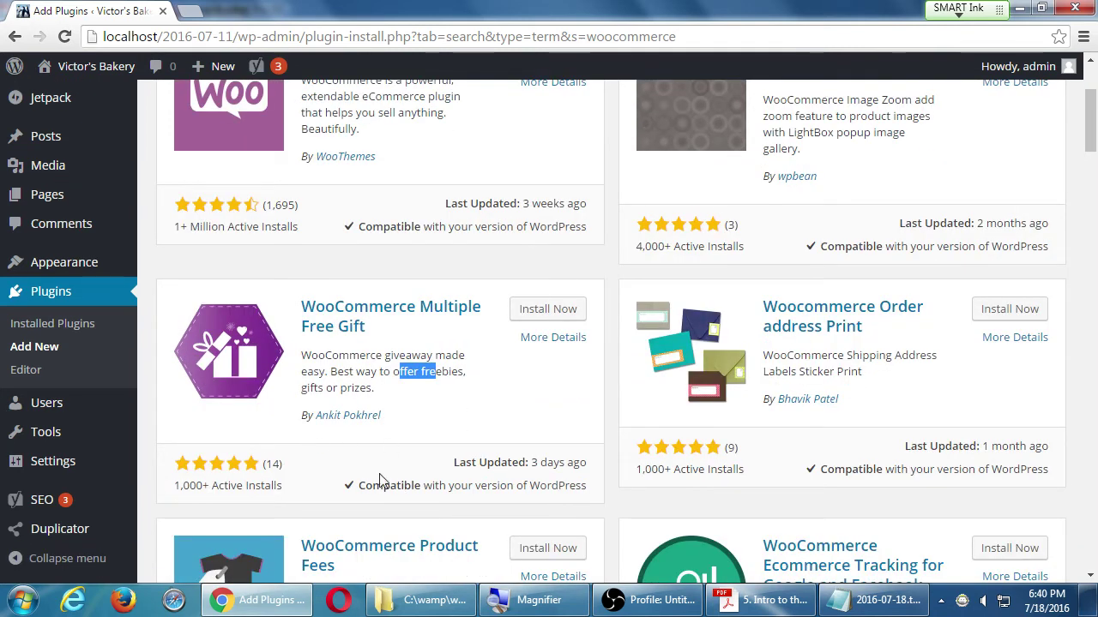
scroll(382, 467, "down", 3)
scroll(382, 468, "down", 1)
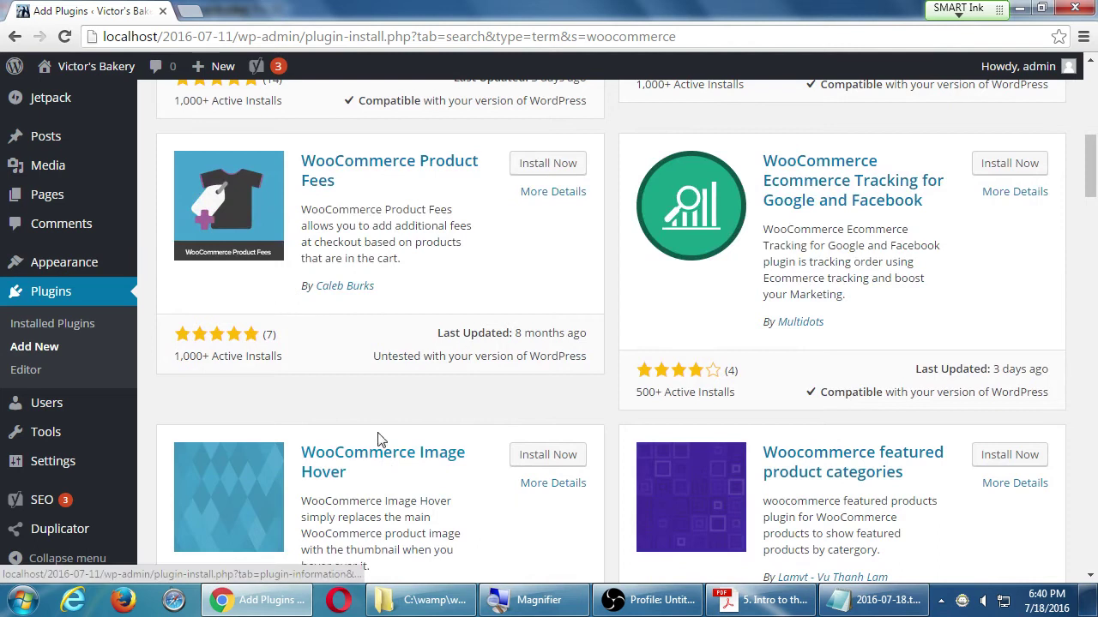
scroll(534, 418, "down", 8)
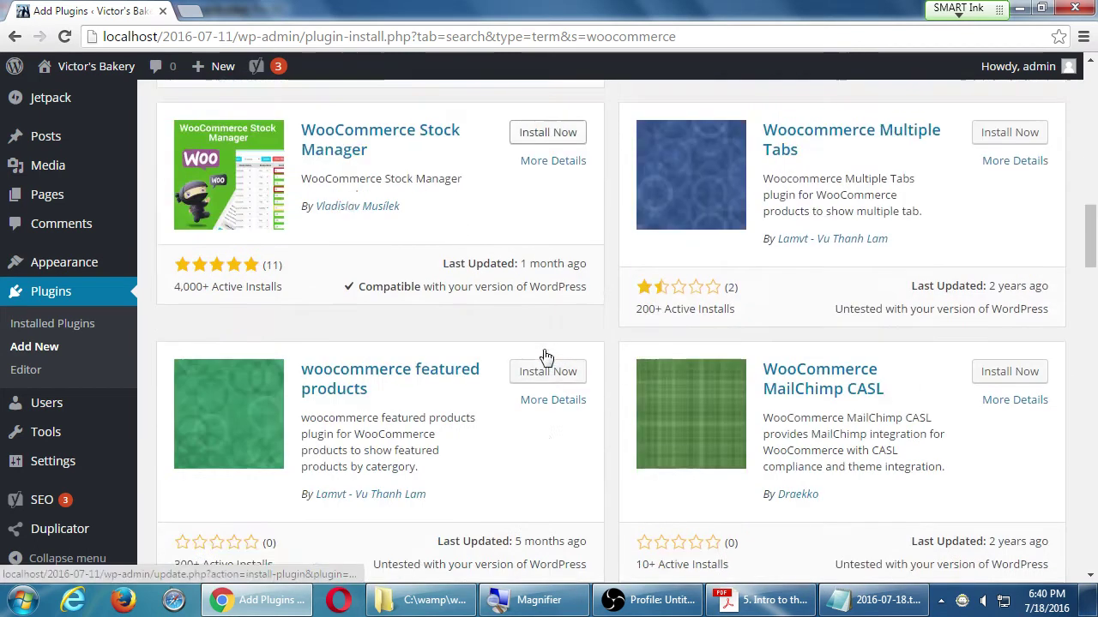
scroll(537, 408, "up", 10)
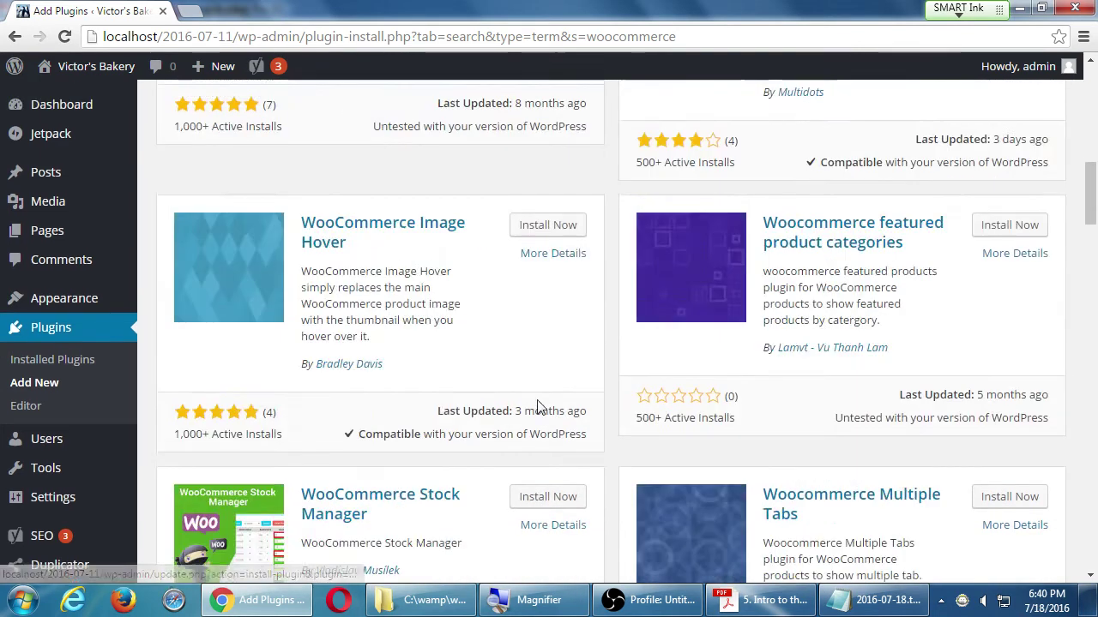
scroll(537, 407, "up", 3)
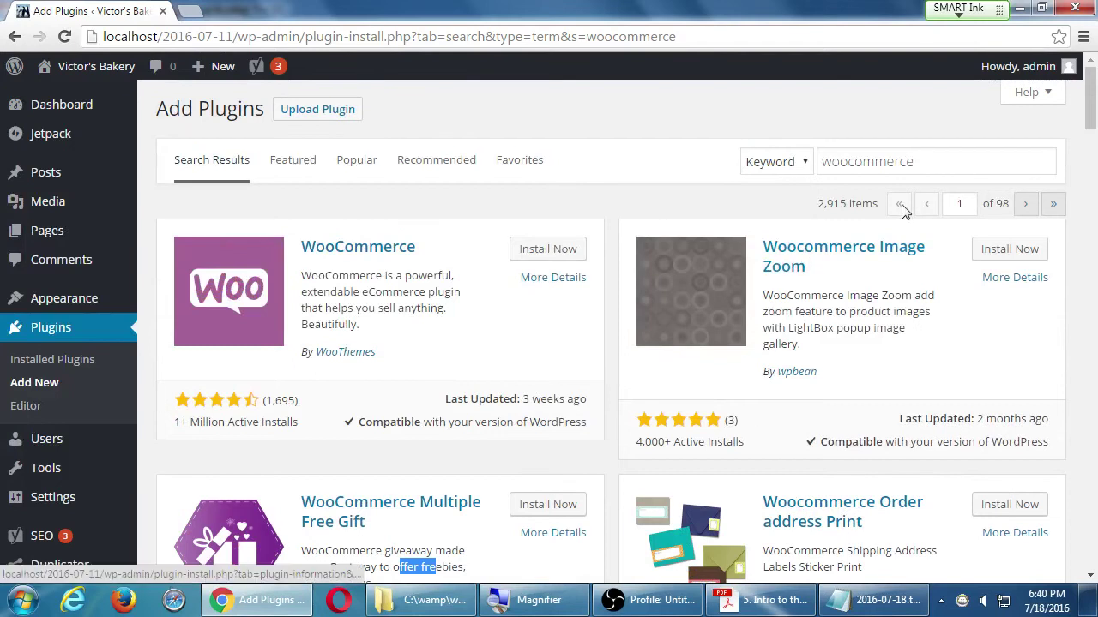
- Search the plugin directory for 'shopify' and look over the 34 results
double_click(892, 162)
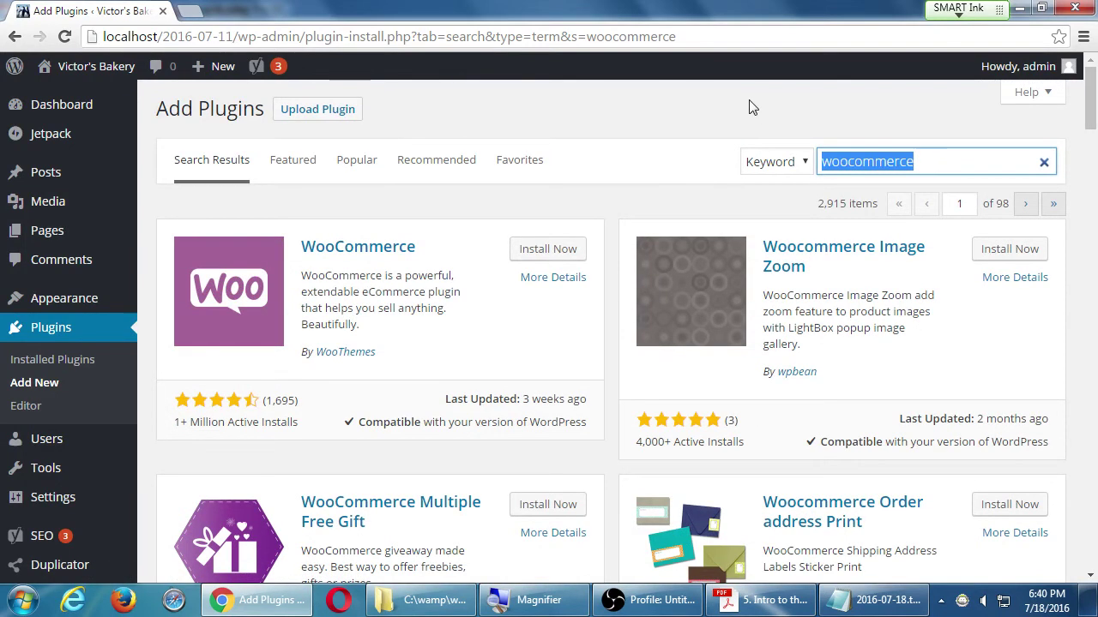
type("sho")
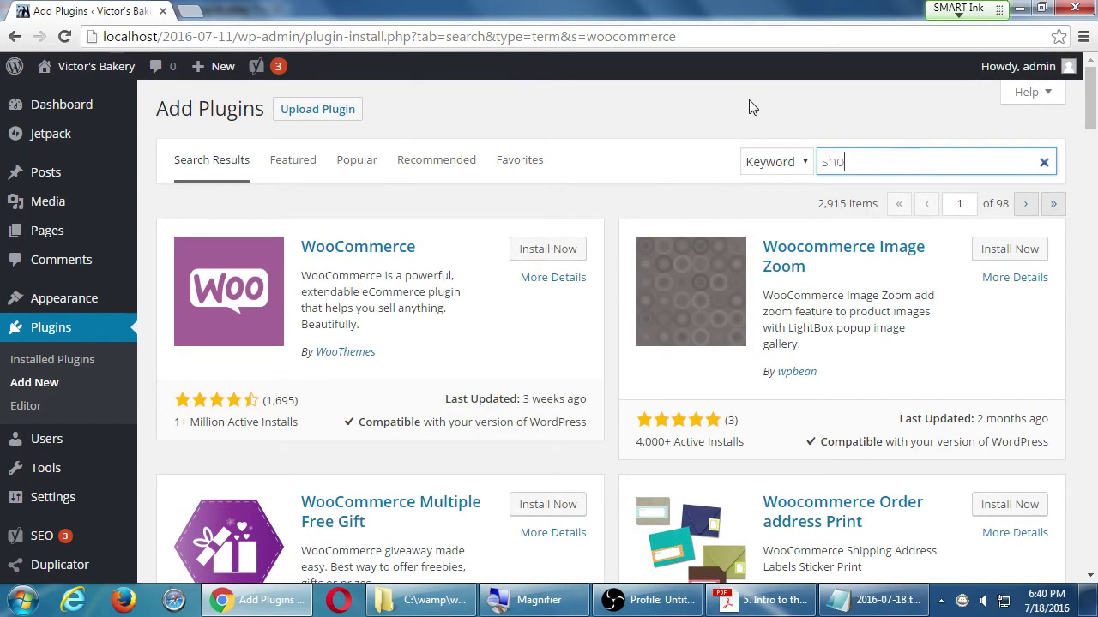
type("pify")
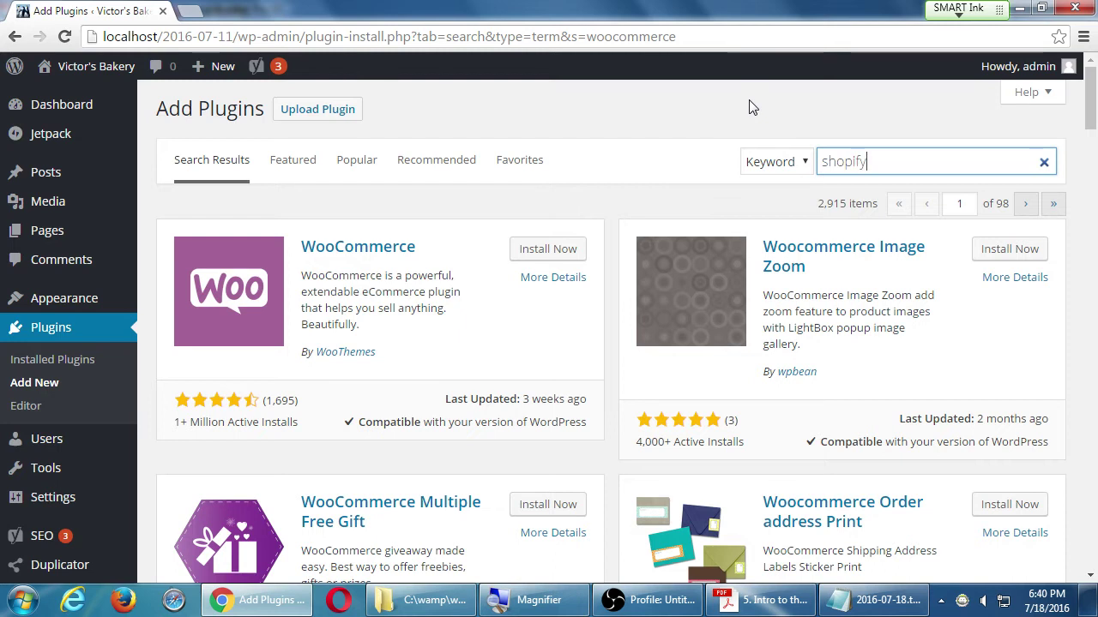
key("Return")
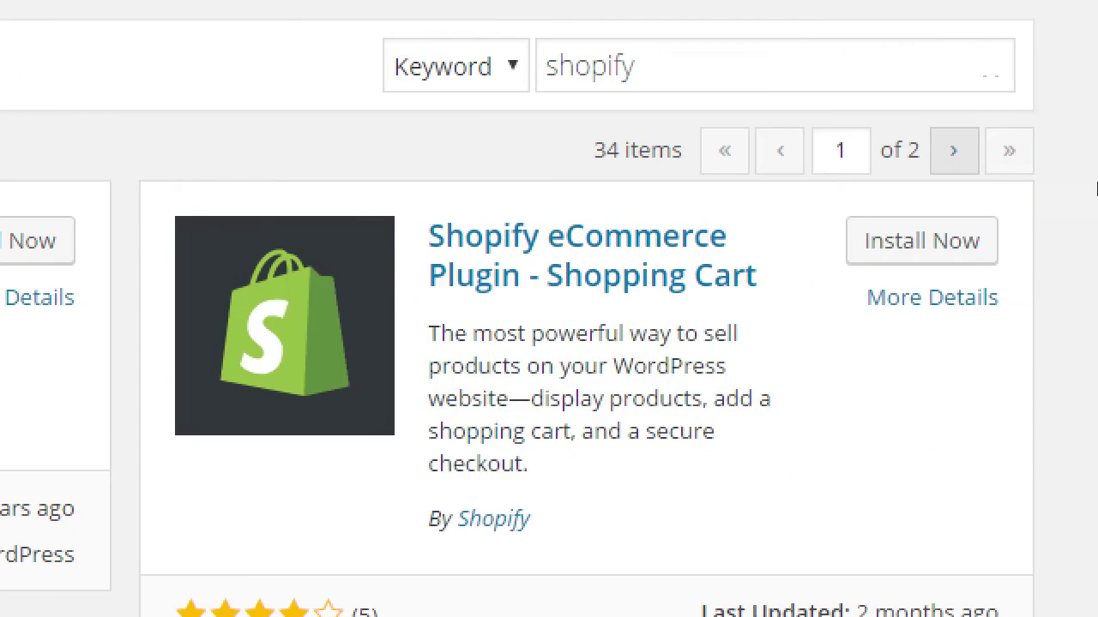
scroll(1089, 394, "down", 2)
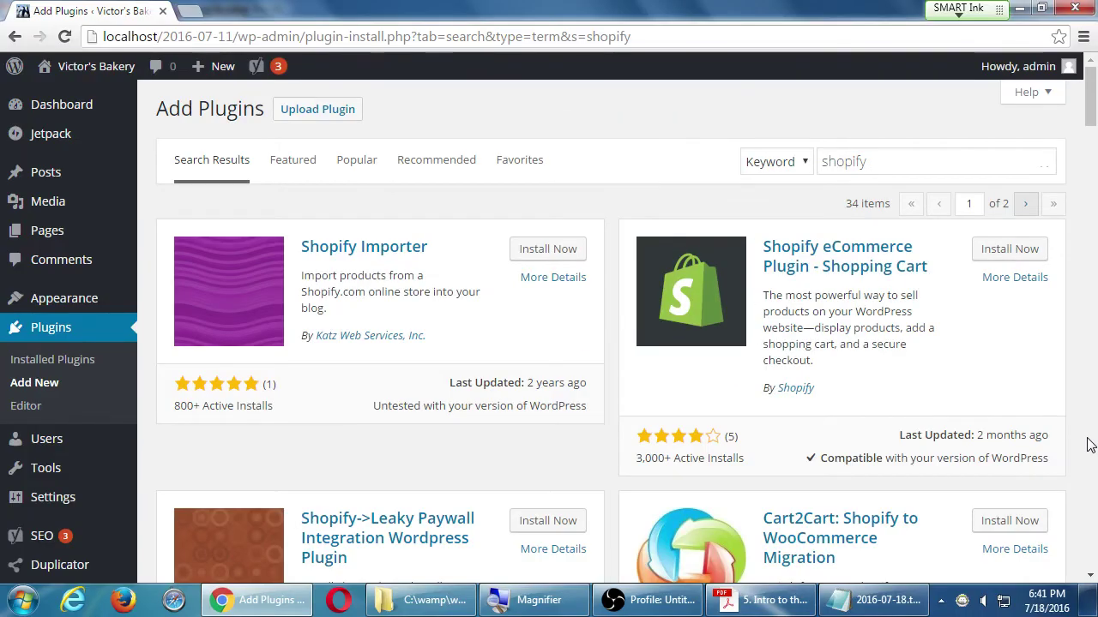
- Go back to the wp ecommerce search results, with WP eCommerce listed first
key("alt+Left")
key("alt+Left")
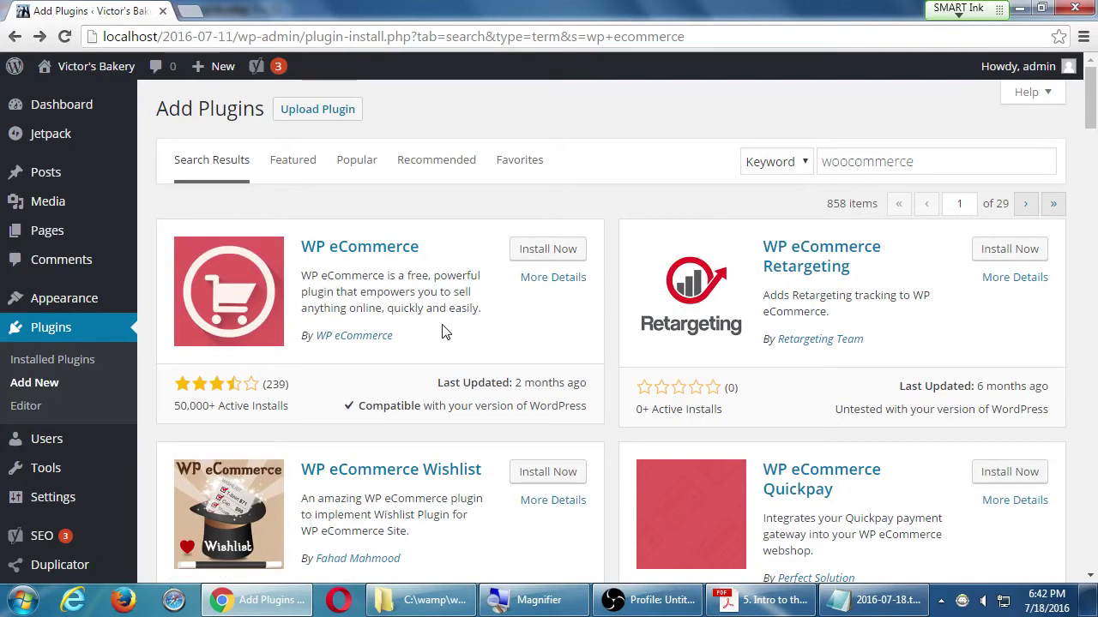
- Start installing WP eCommerce 3.11.3 and bring up the course notes PDF
left_click(540, 256)
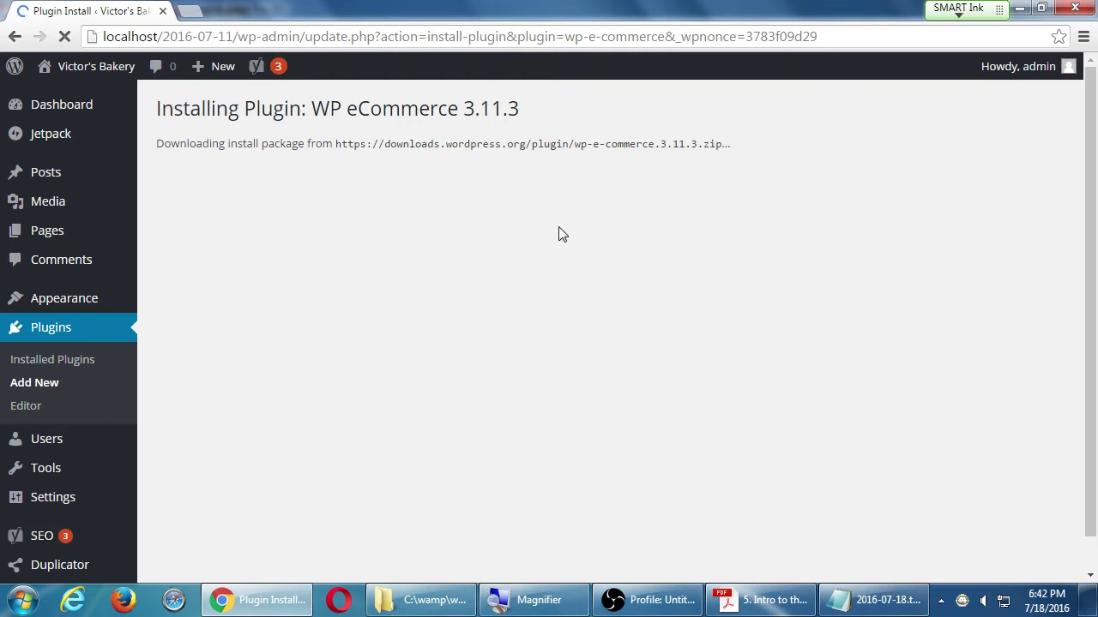
left_click(759, 600)
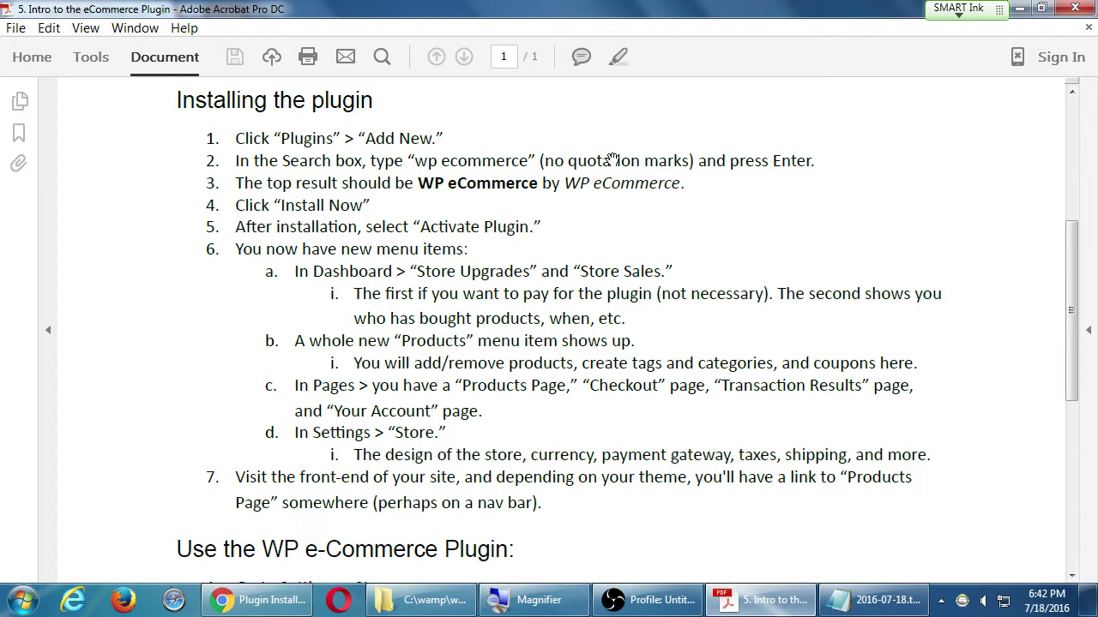
- Snap the PDF to the right half, enlarge its installation steps, then activate WP eCommerce
key("super+Right")
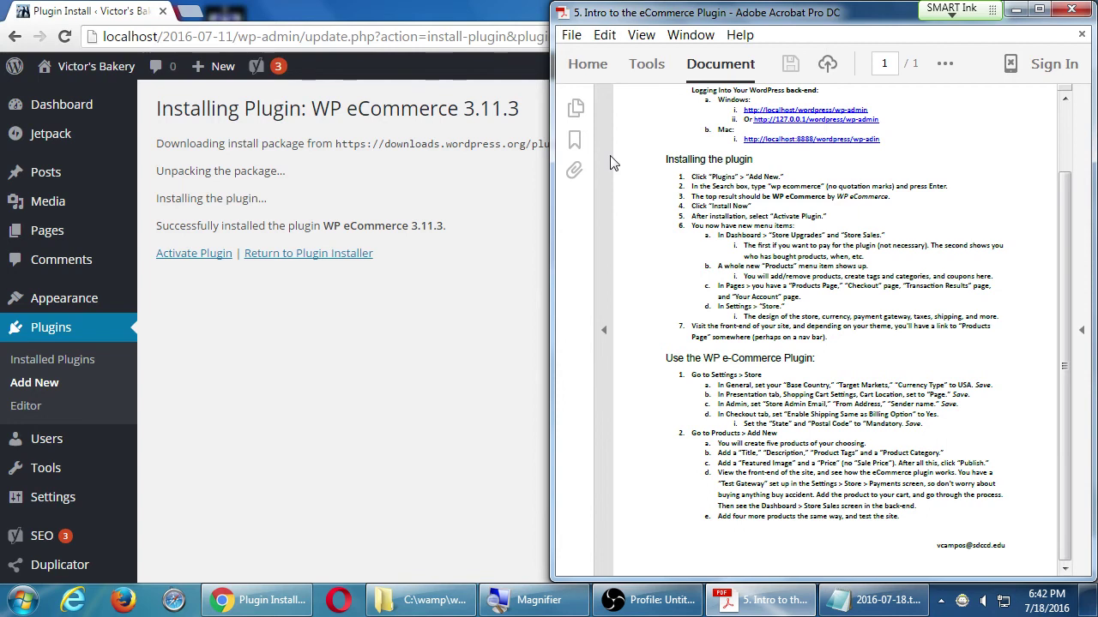
scroll(612, 161, "up", 2)
scroll(687, 186, "up", 2)
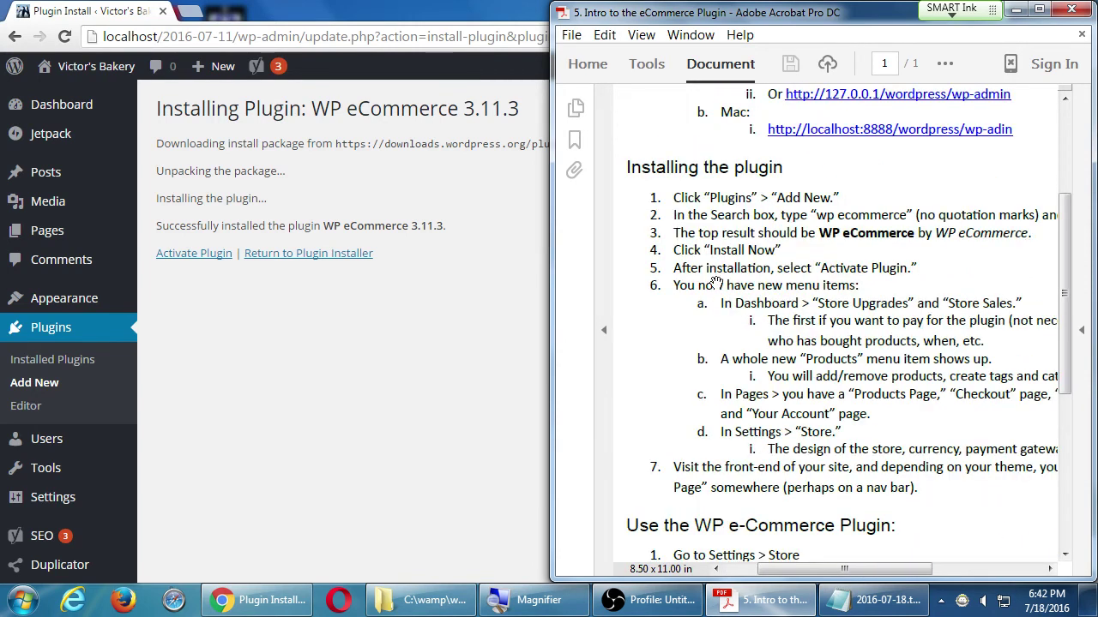
left_click_drag(738, 301, 729, 265)
left_click(197, 257)
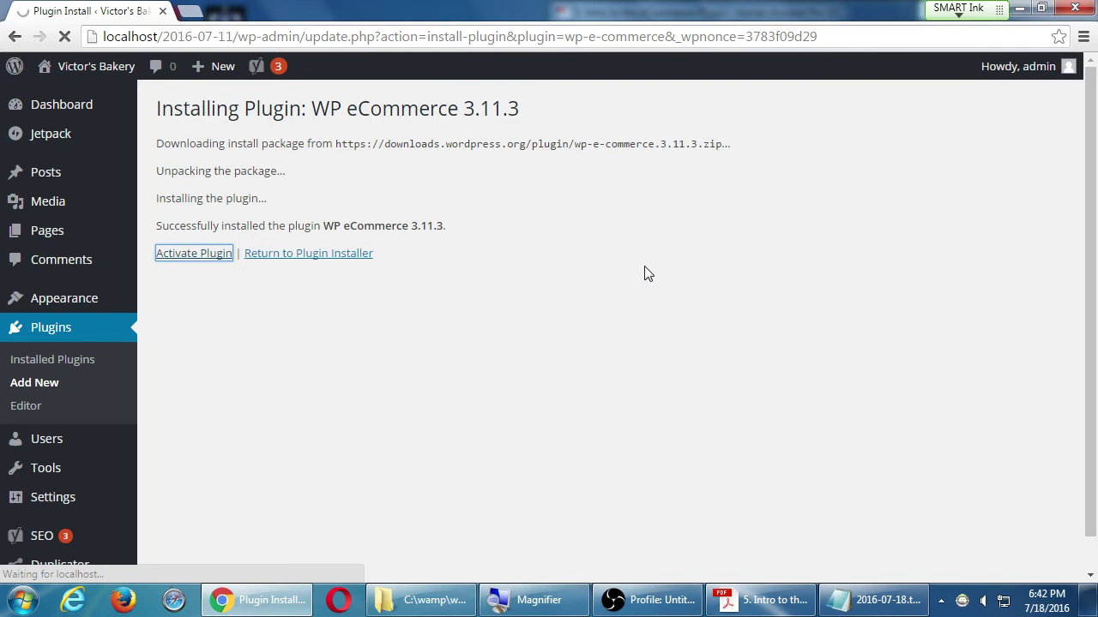
- Return to the WordPress plugins page and dismiss the New Feature: WPeC Extensions notice
key("alt+Tab")
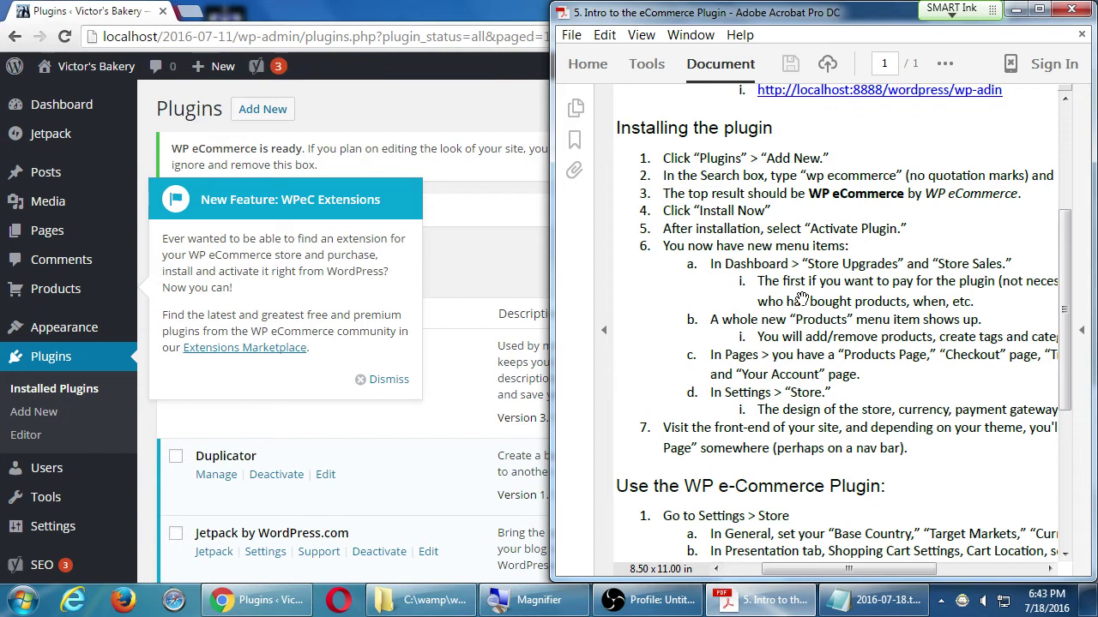
left_click(453, 137)
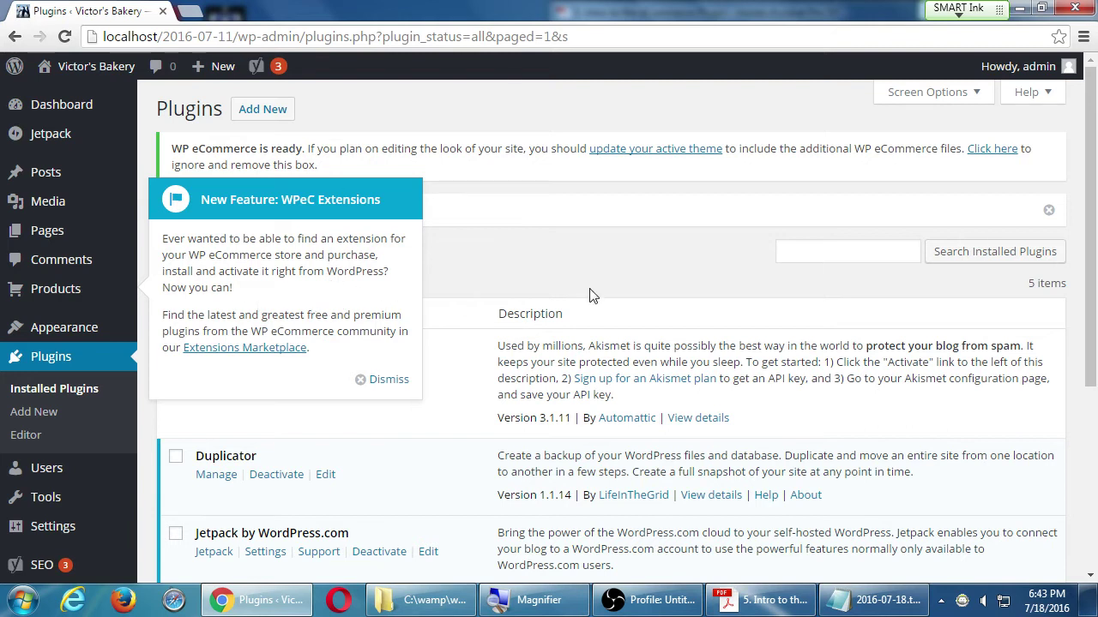
left_click(388, 382)
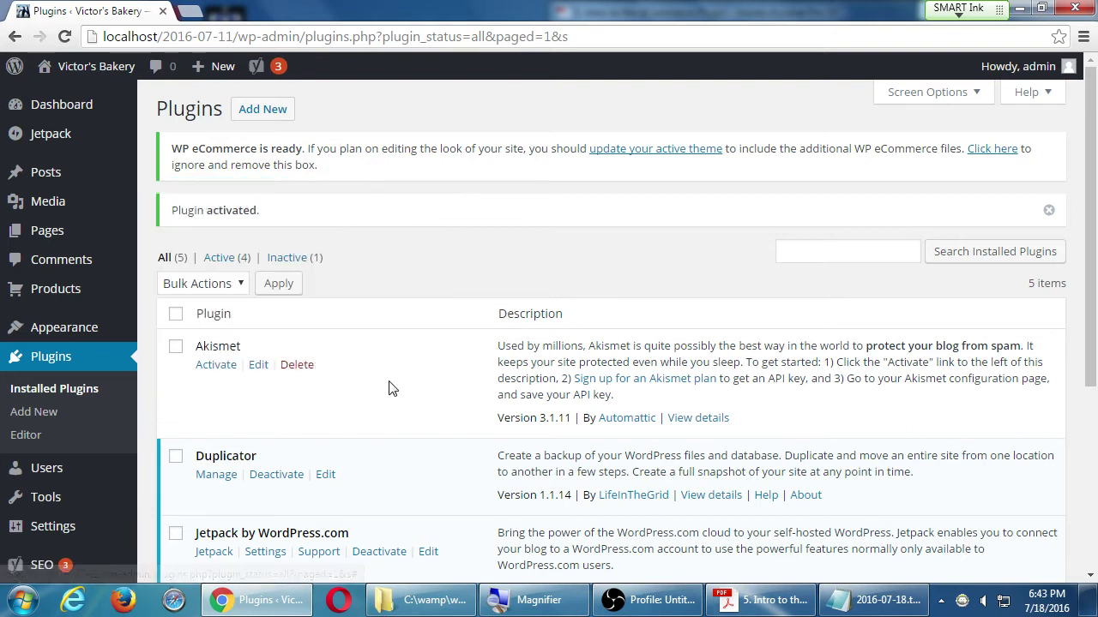
mouse_move(89, 110)
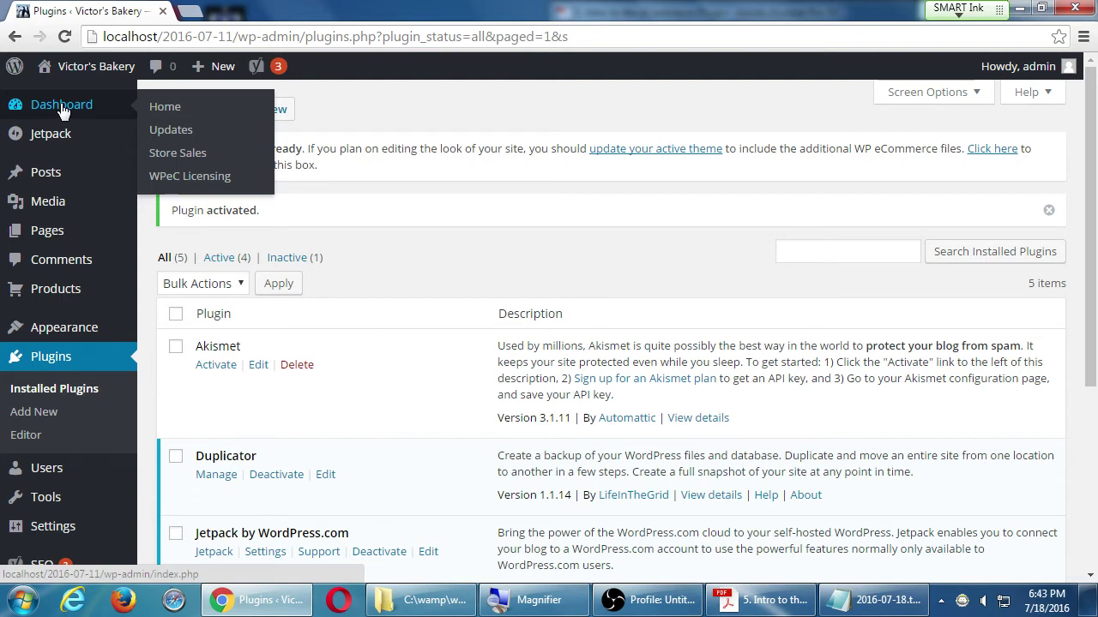
- Open the Dashboard and hide the WP eCommerce News box via Screen Options
left_click(62, 110)
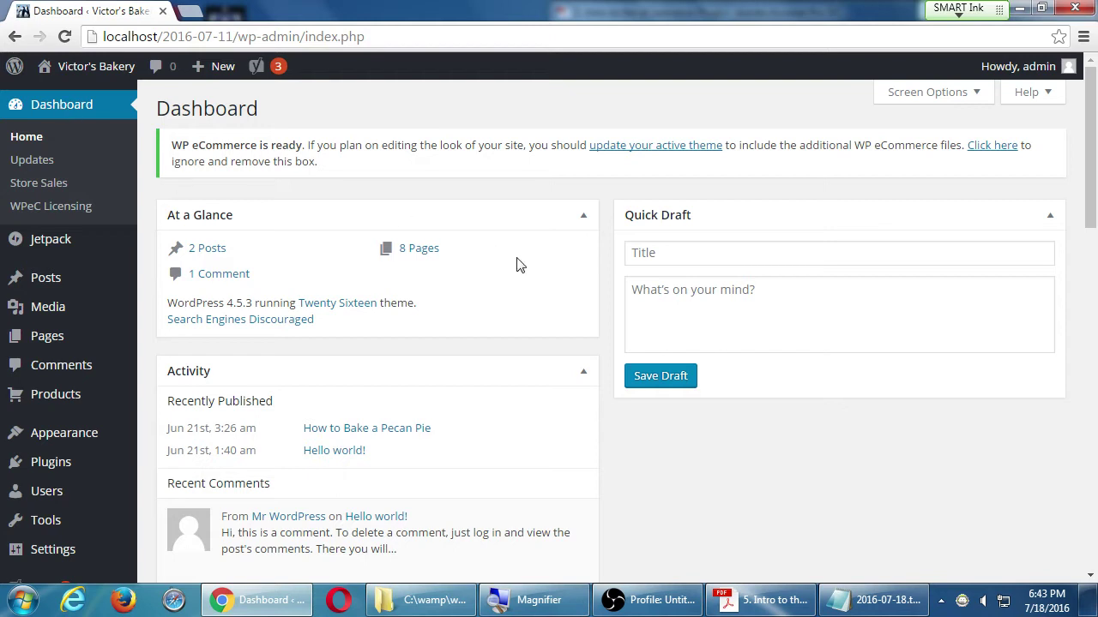
scroll(517, 264, "down", 10)
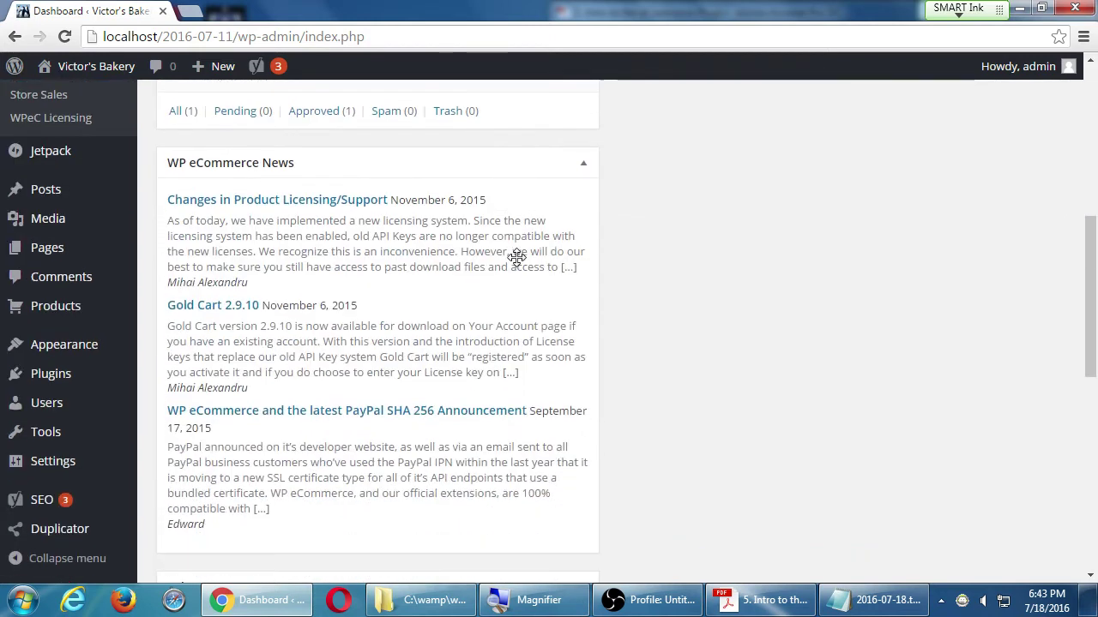
scroll(517, 264, "up", 4)
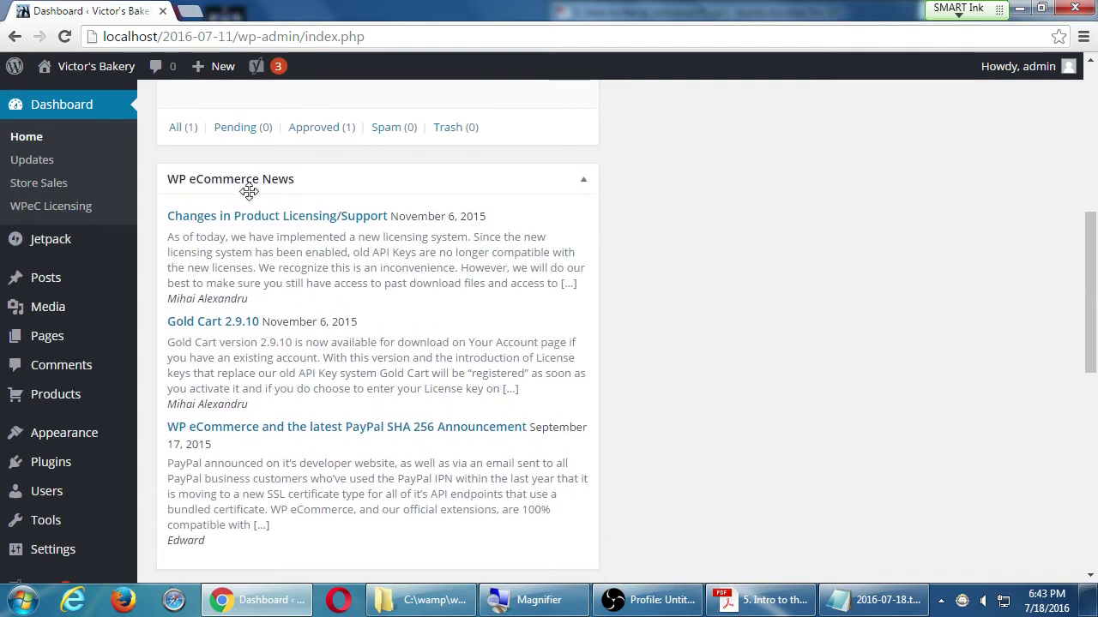
scroll(248, 191, "up", 6)
left_click(976, 98)
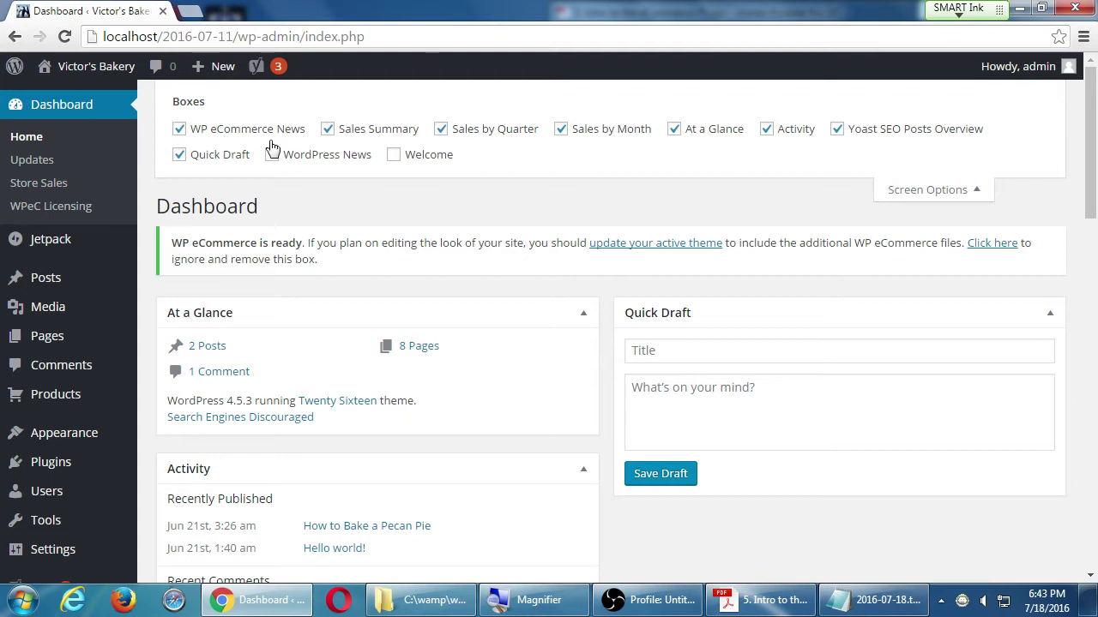
left_click(254, 133)
- Move Sales Summary, Sales by Month and Sales by Quarter into the right column
scroll(909, 201, "down", 10)
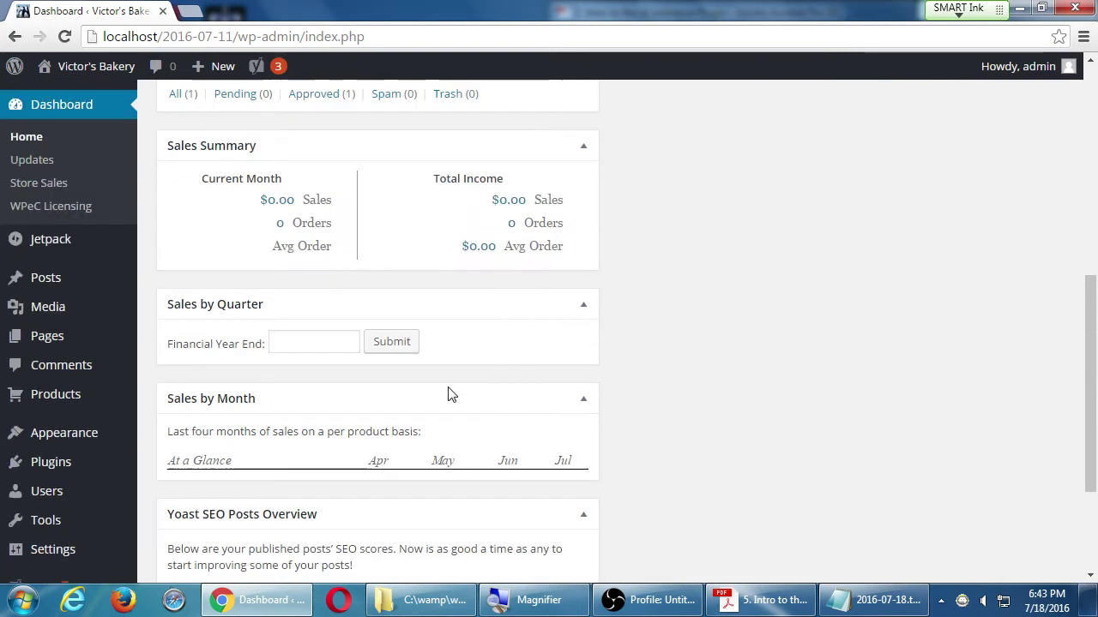
scroll(449, 390, "up", 4)
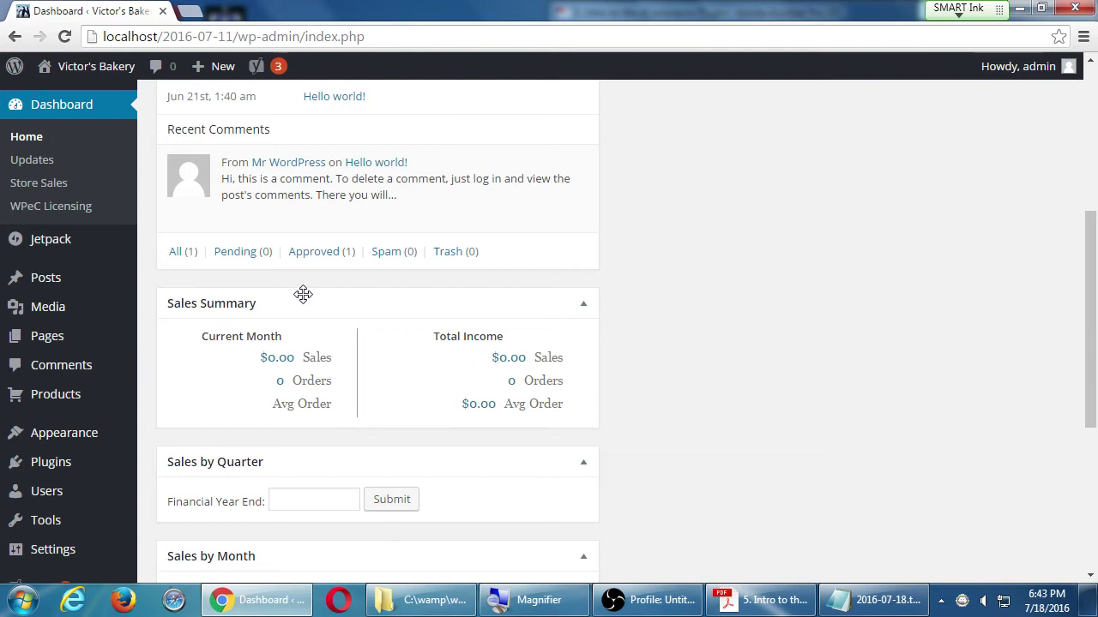
scroll(280, 317, "up", 1)
left_click_drag(286, 368, 819, 207)
scroll(820, 207, "down", 5)
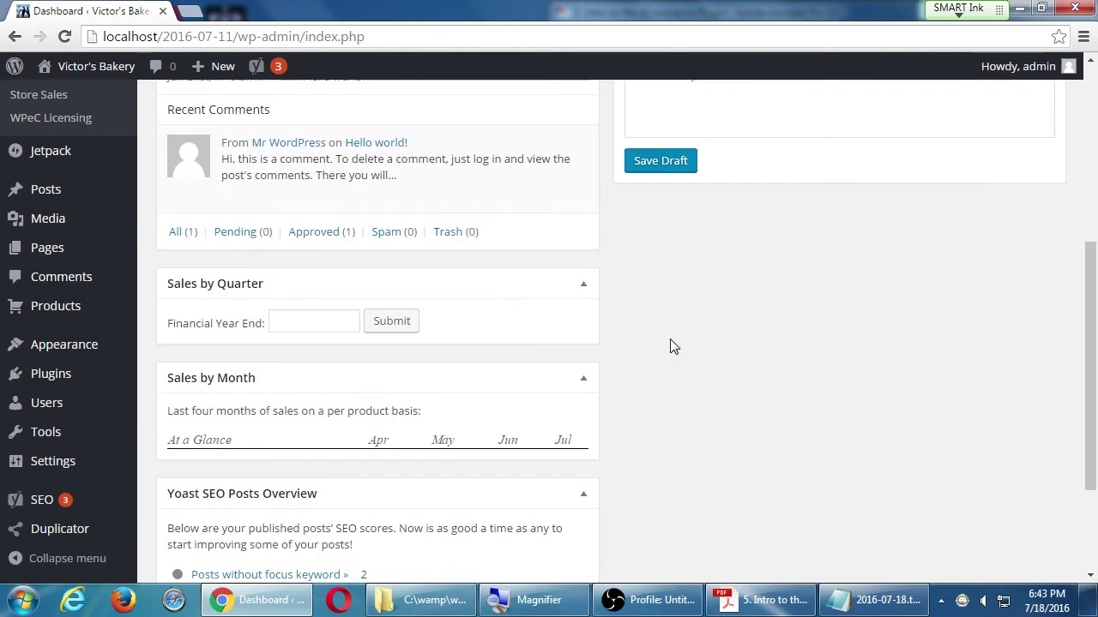
left_click_drag(260, 382, 764, 402)
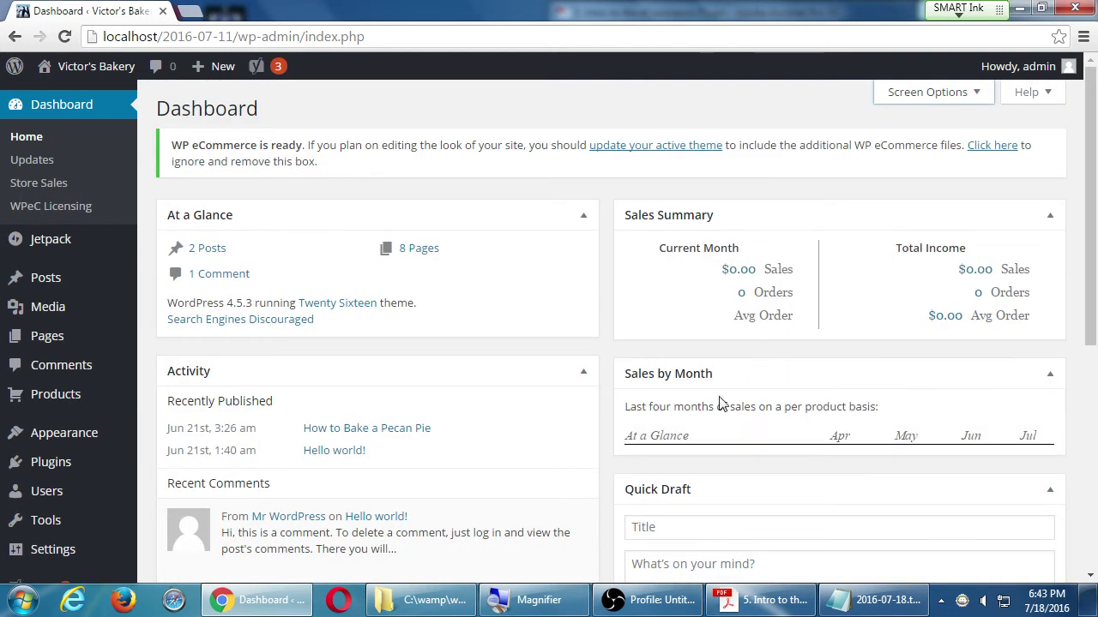
scroll(514, 429, "down", 4)
left_click_drag(226, 367, 760, 257)
scroll(759, 257, "up", 4)
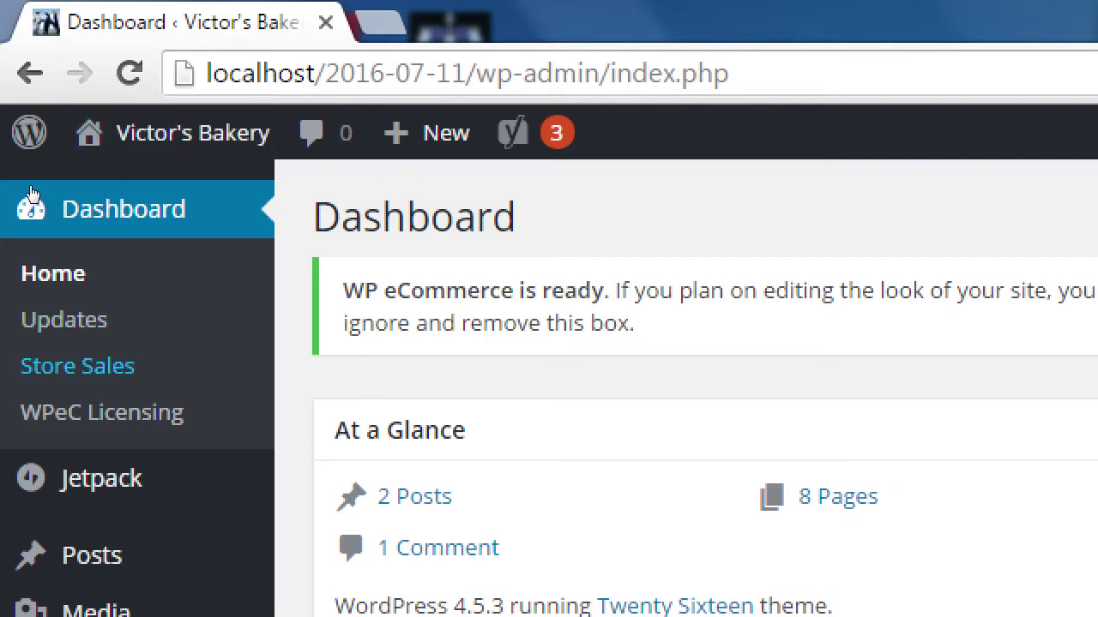
- View the empty Store Sales log, then go to the WPeC Licensing page
key("Return")
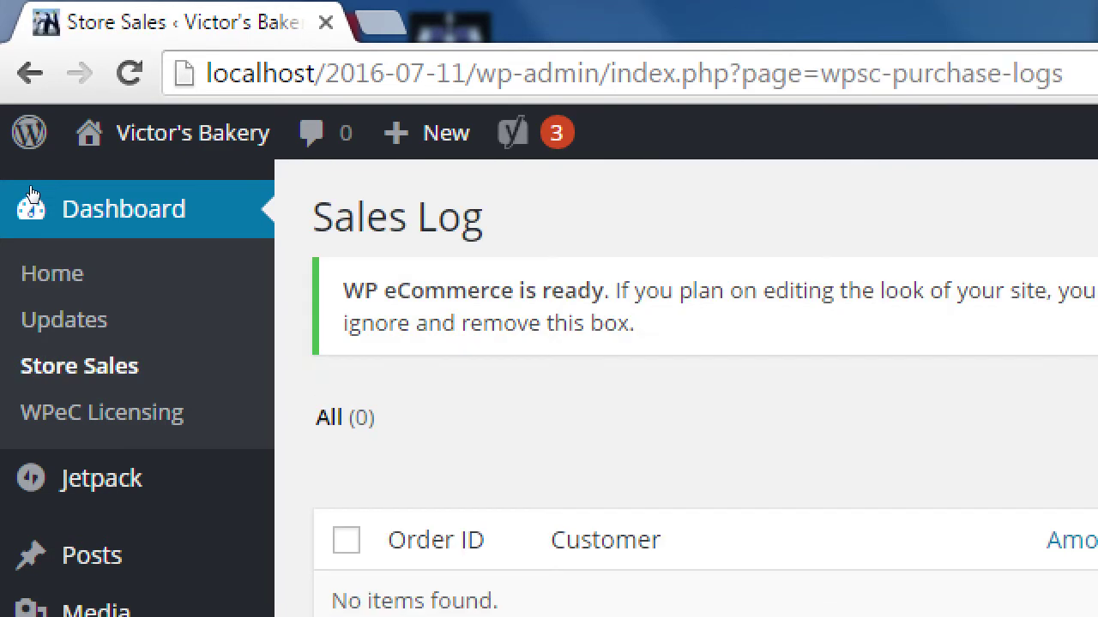
key("super+minus")
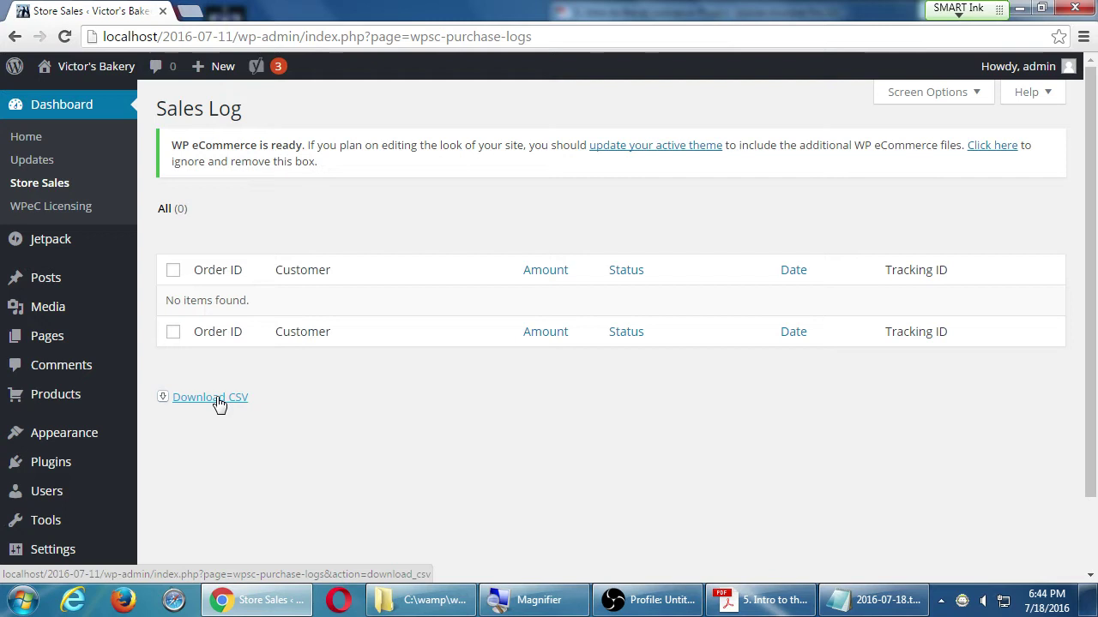
left_click(45, 217)
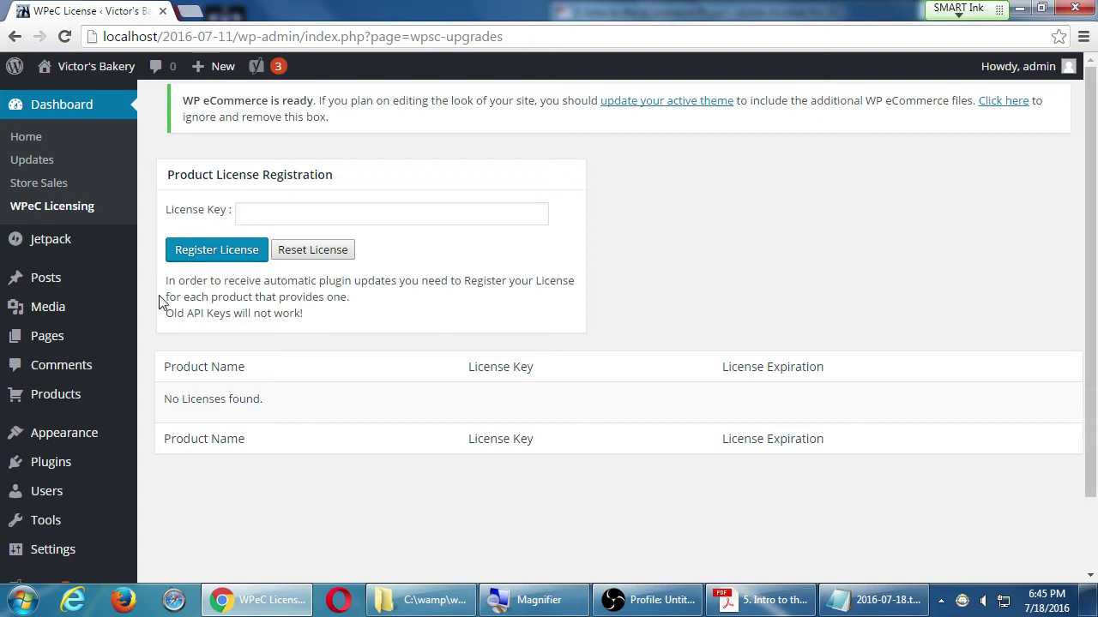
- Hide the handout PDF and open WP eCommerce Products, which shows 'No products found'
left_click(768, 605)
left_click(768, 604)
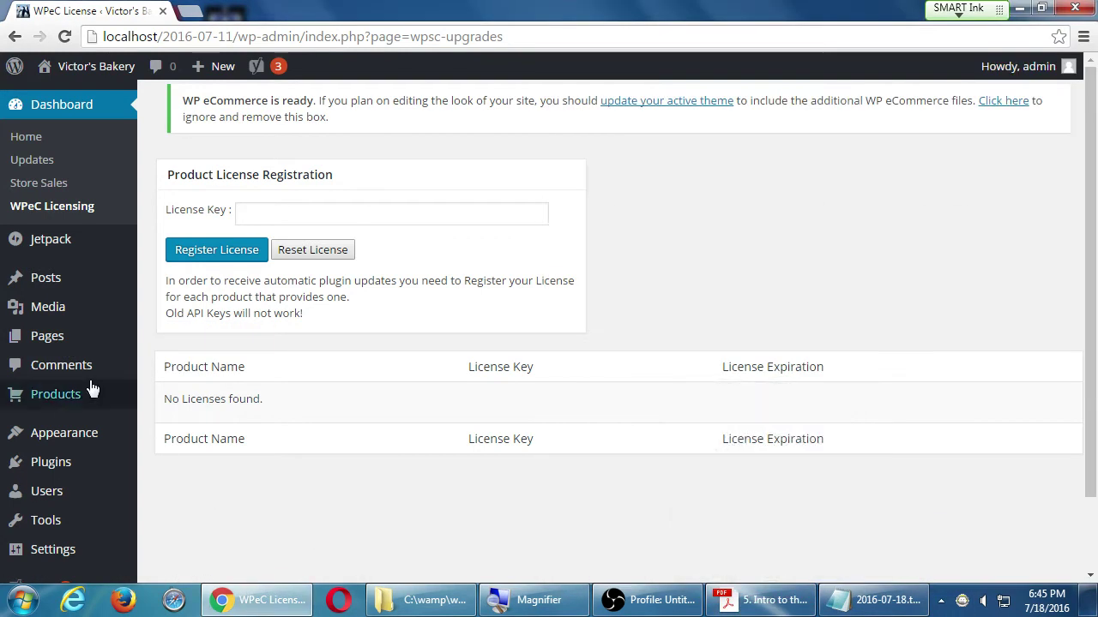
left_click(50, 395)
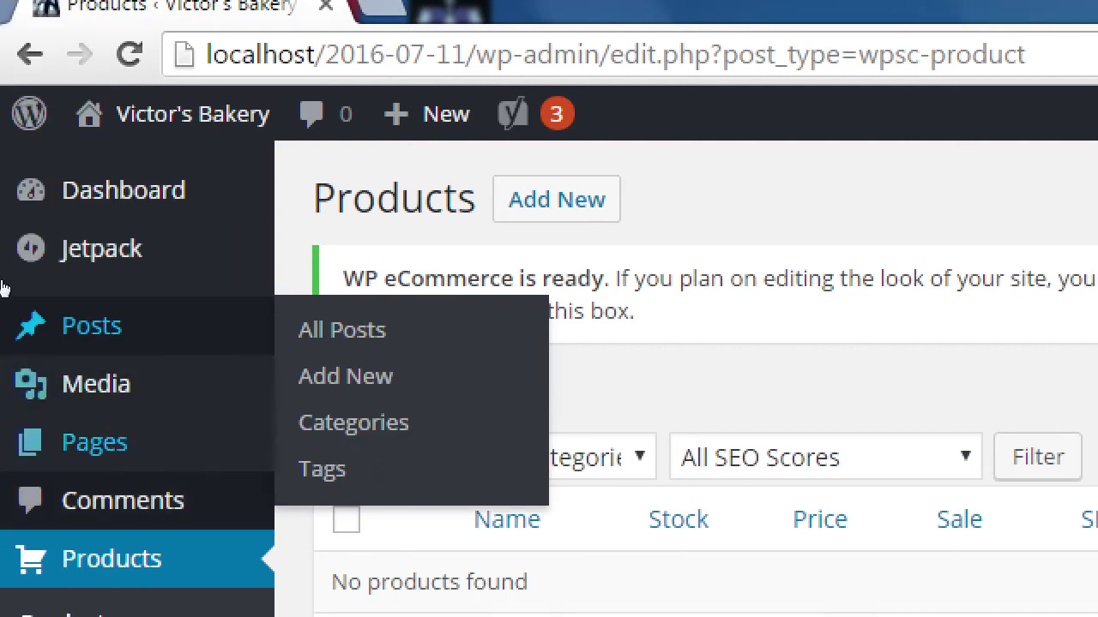
scroll(4, 403, "down", 2)
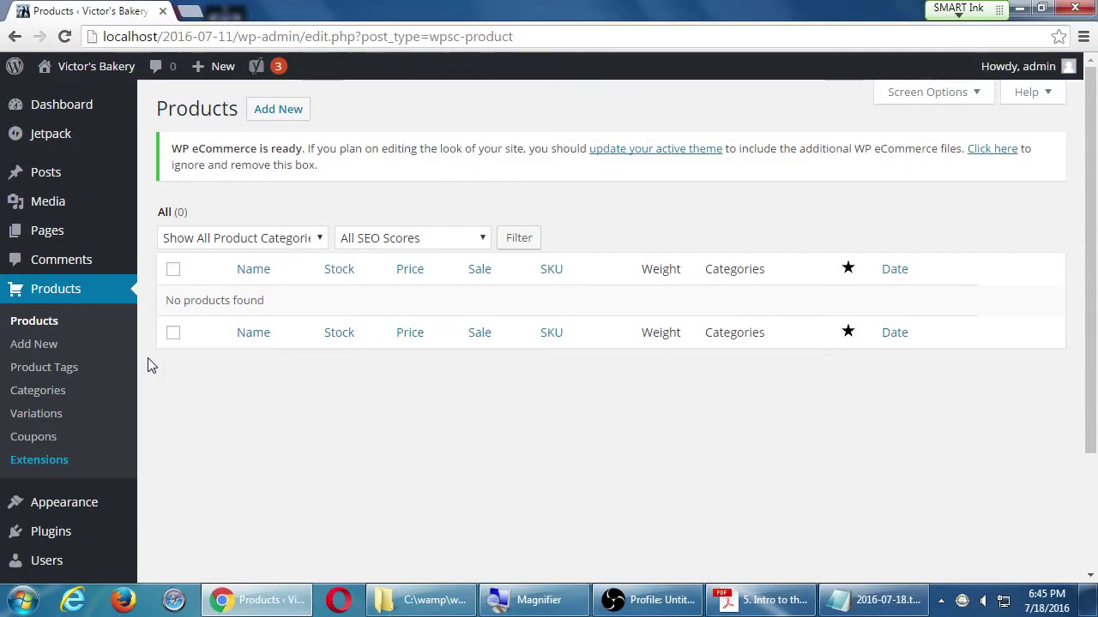
- Review the Pages list for Products Page, Checkout, Transaction Results and Your Account
left_click(47, 234)
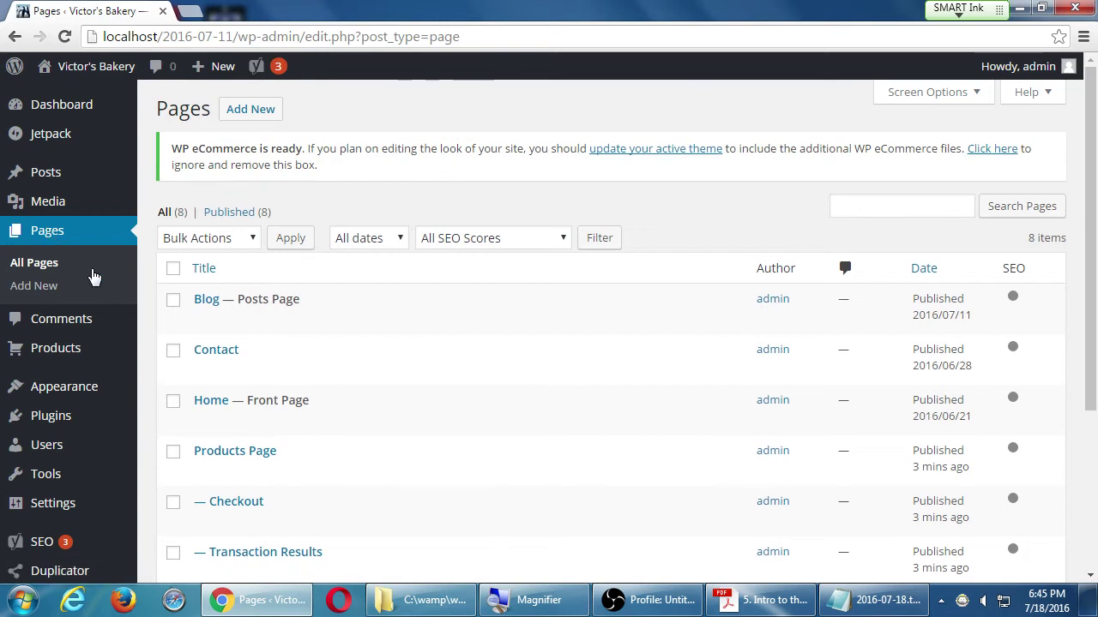
scroll(157, 408, "down", 1)
scroll(156, 408, "down", 3)
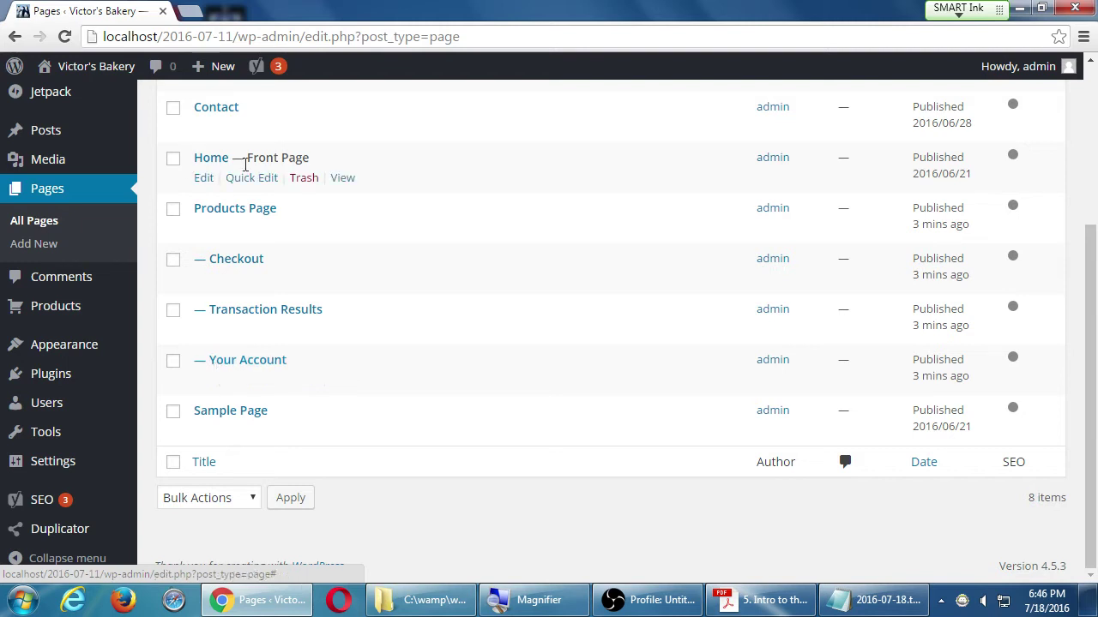
- Preview the live site's front page in a new tab, close it, and bring the handout back
middle_click(103, 79)
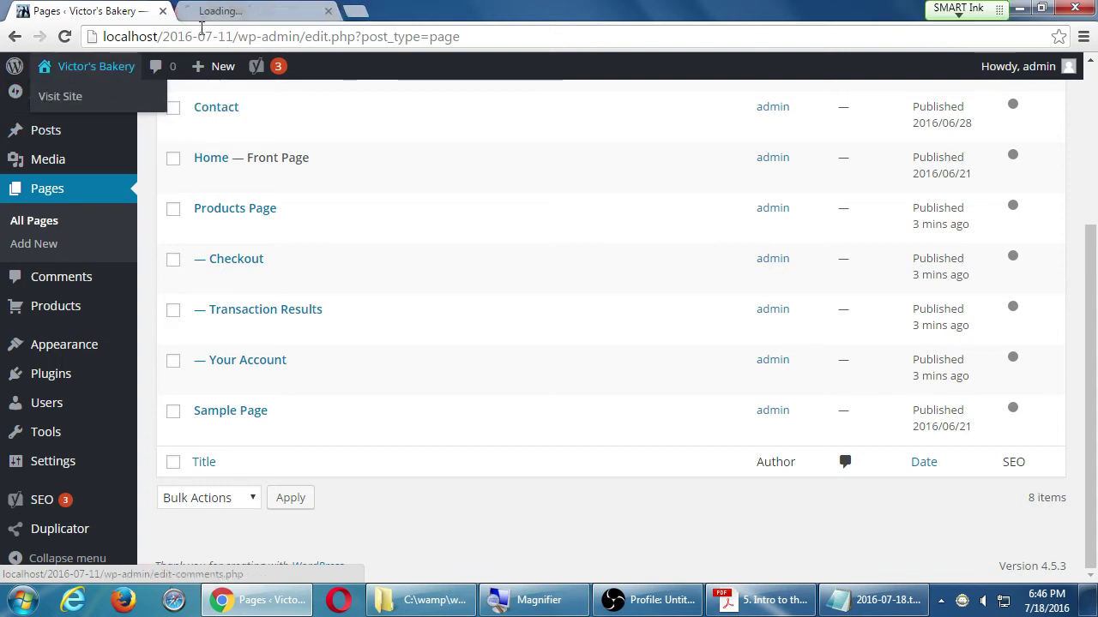
left_click(258, 10)
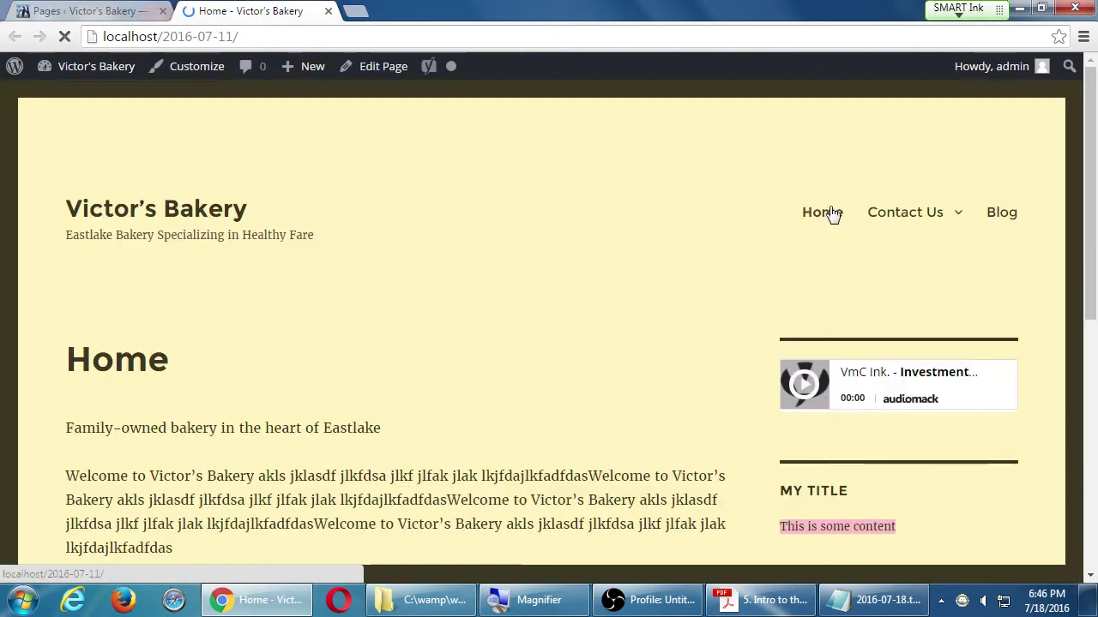
mouse_move(892, 228)
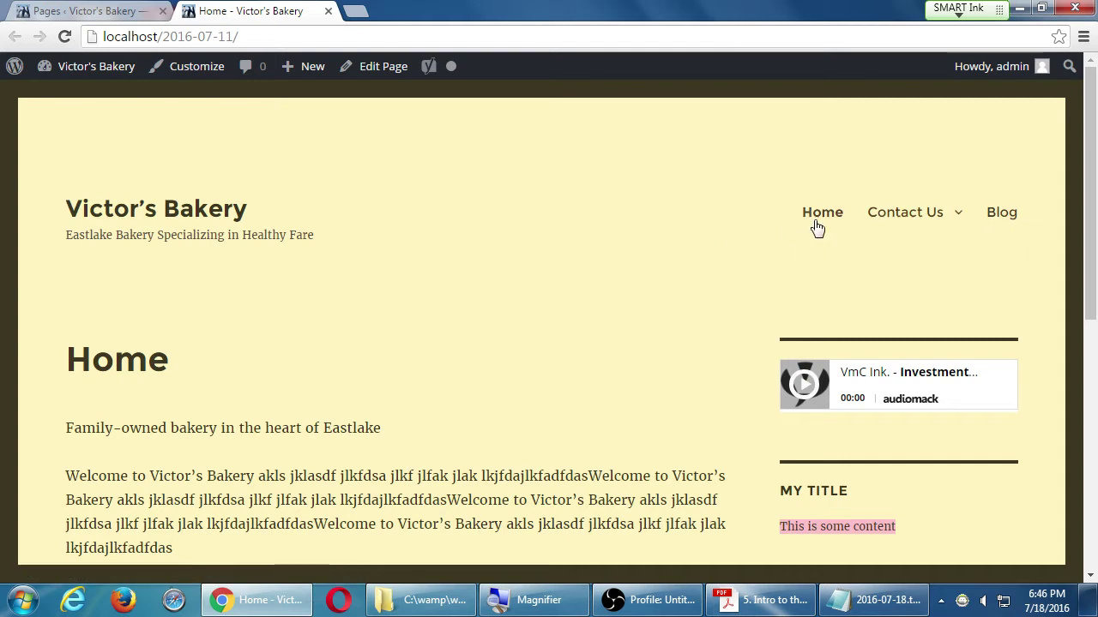
left_click(124, 12)
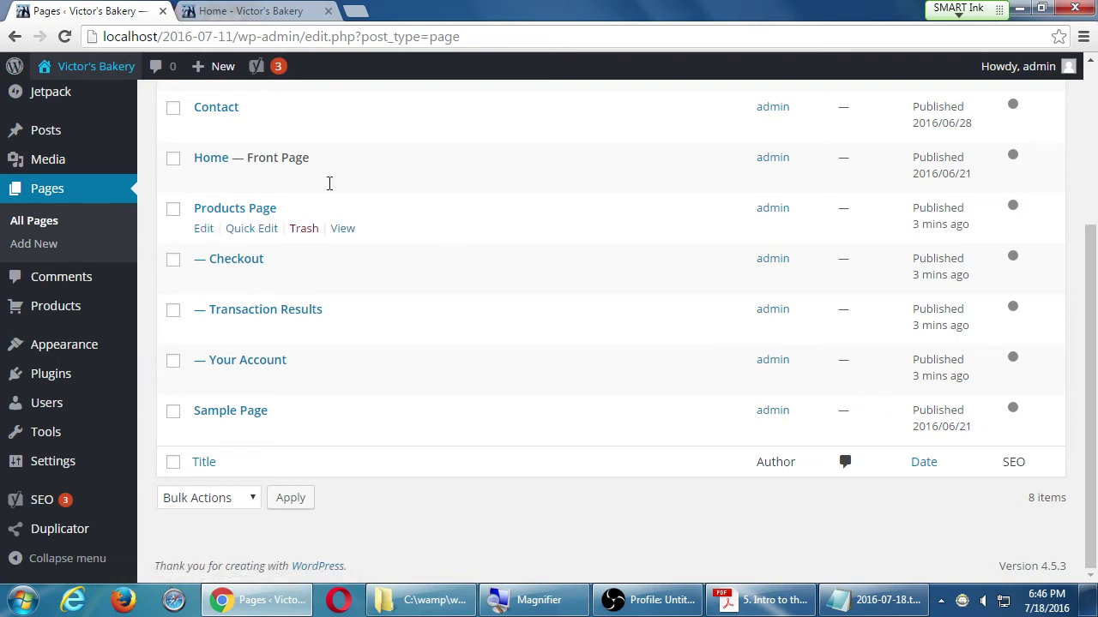
left_click(251, 11)
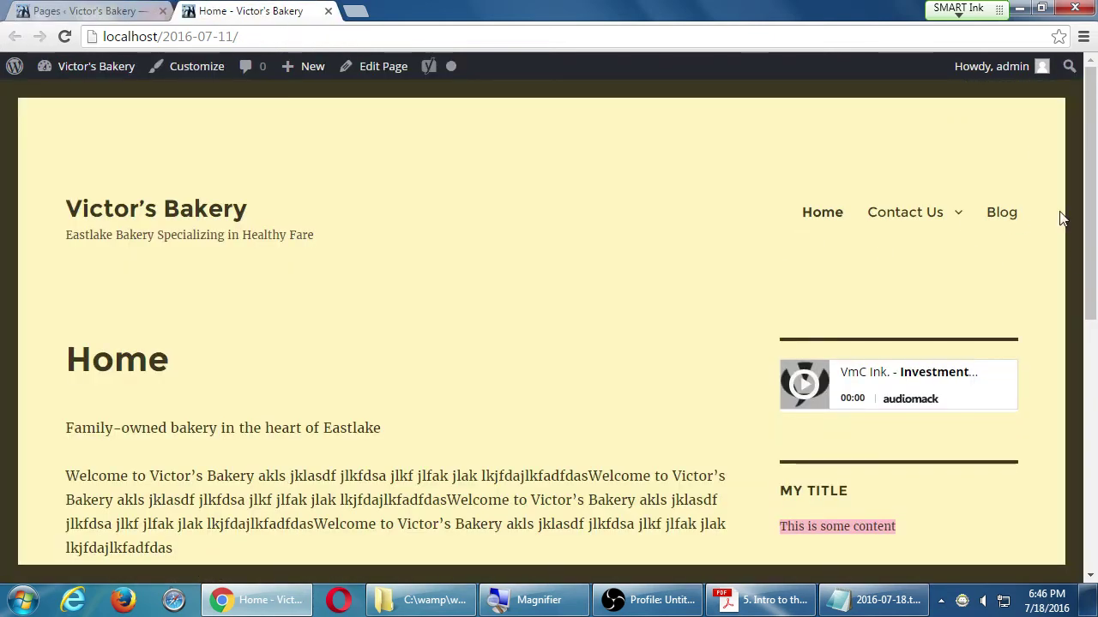
left_click(327, 11)
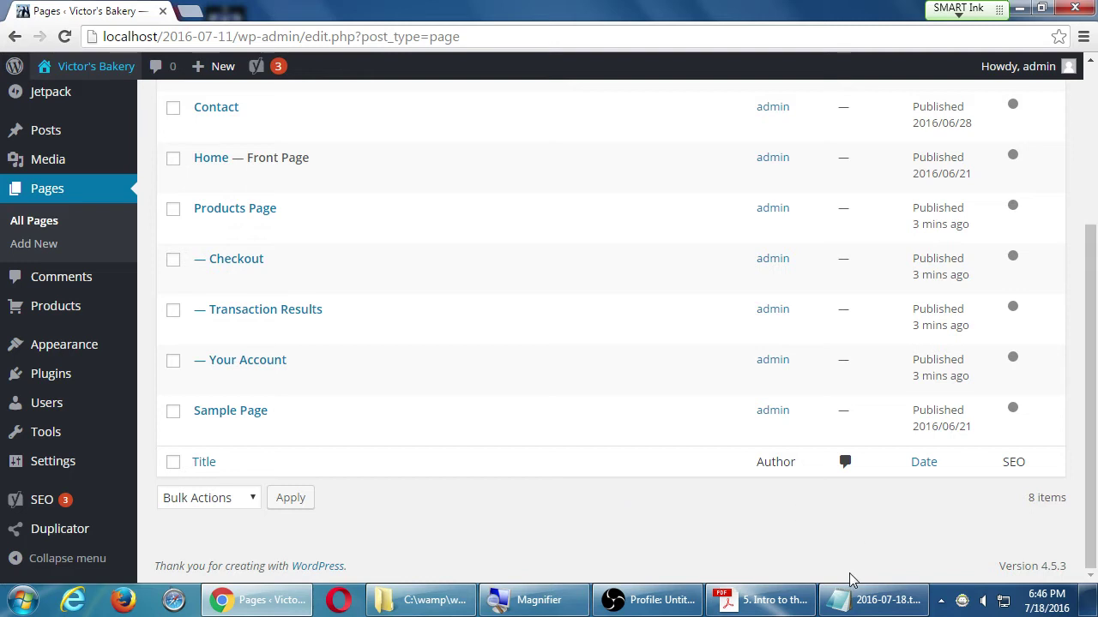
left_click(772, 604)
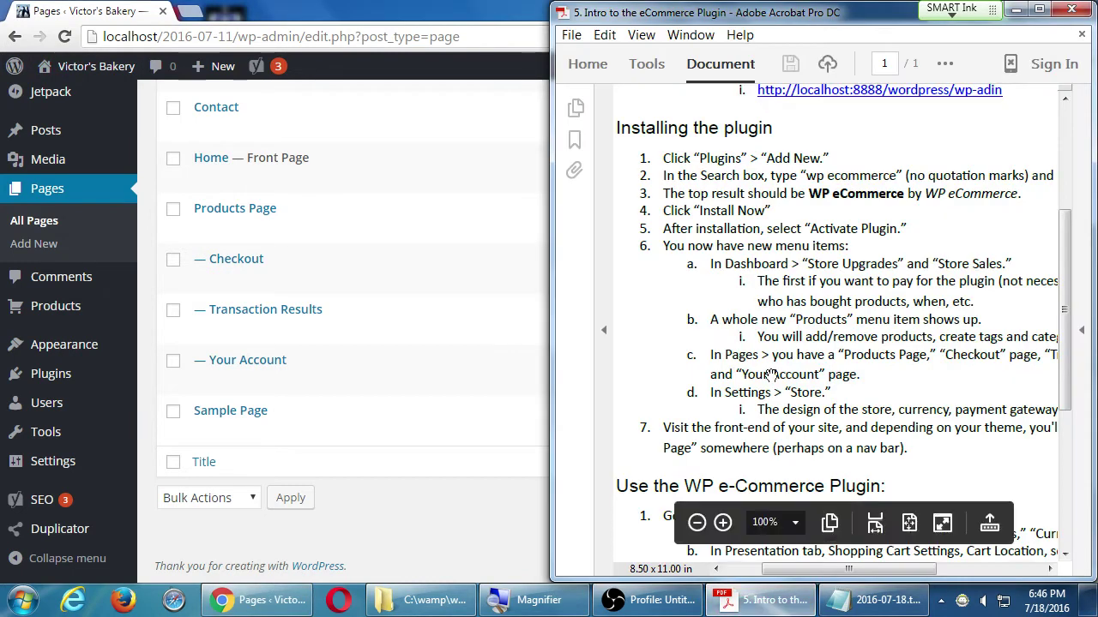
- Scroll the handout to the Settings > Store notes, then return to WordPress's Store Settings
scroll(703, 338, "down", 2)
scroll(703, 337, "right", 2)
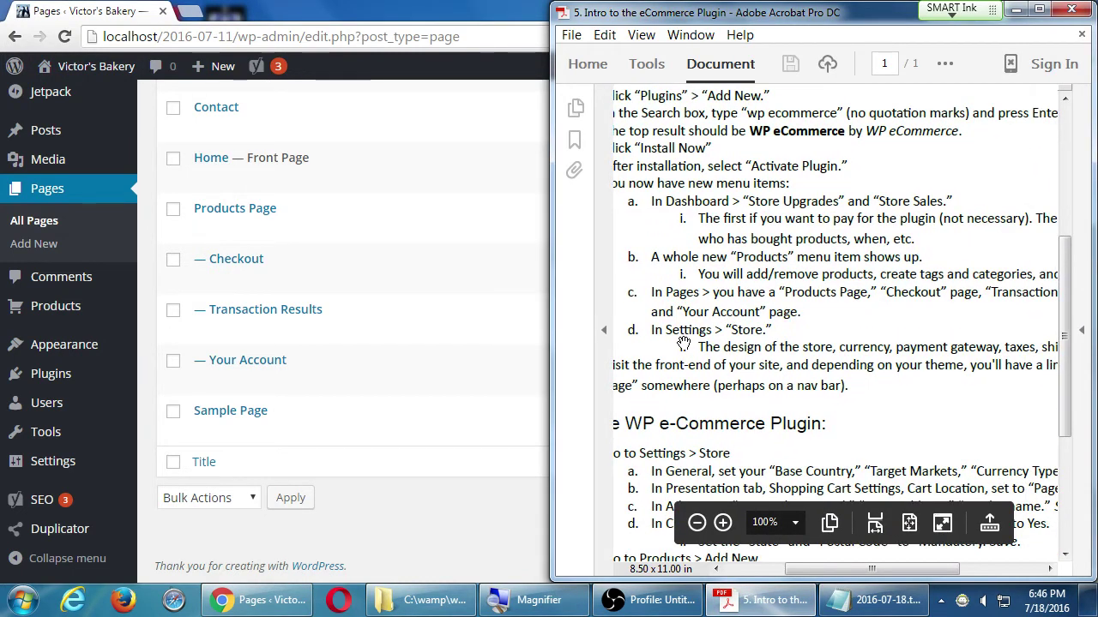
left_click(366, 533)
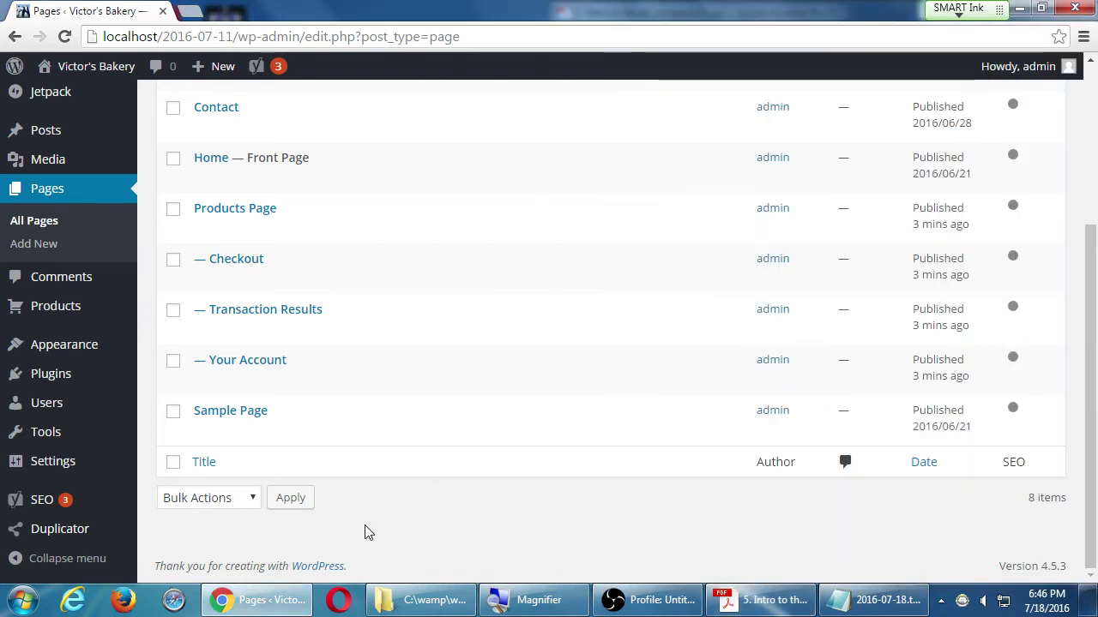
mouse_move(40, 471)
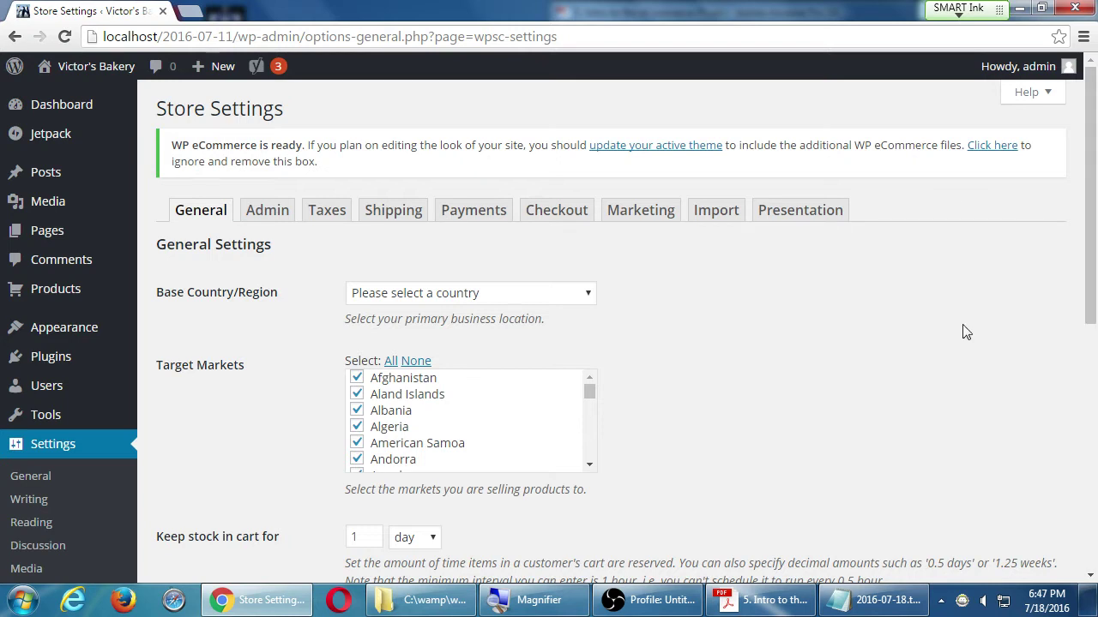
- Choose USA as the store's Base Country/Region
scroll(955, 338, "down", 10)
scroll(943, 284, "up", 10)
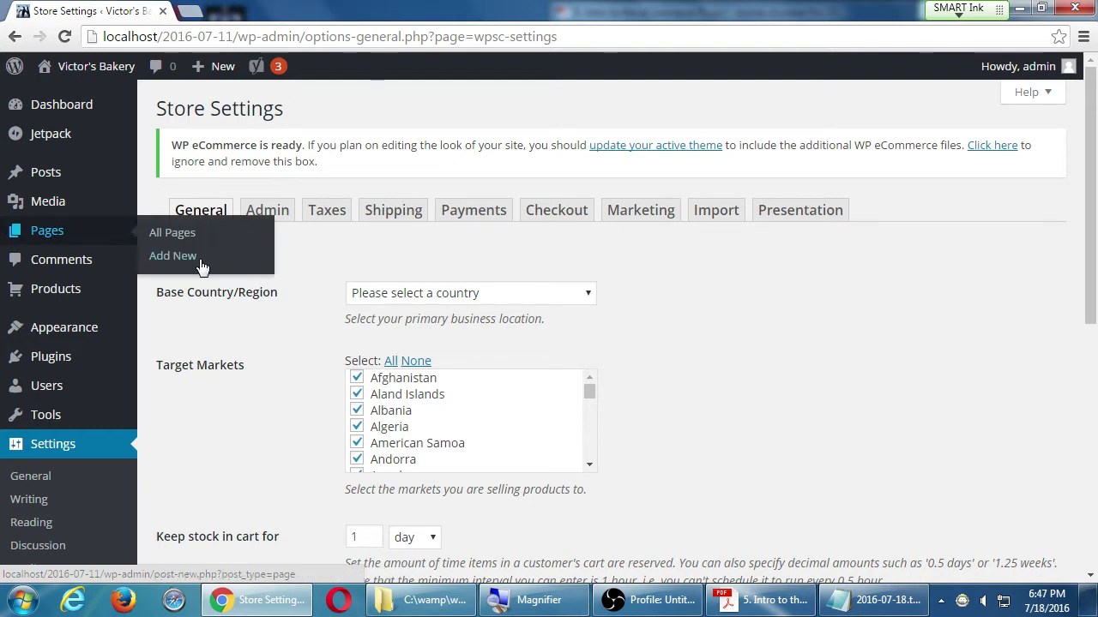
left_click(368, 293)
left_click(368, 293)
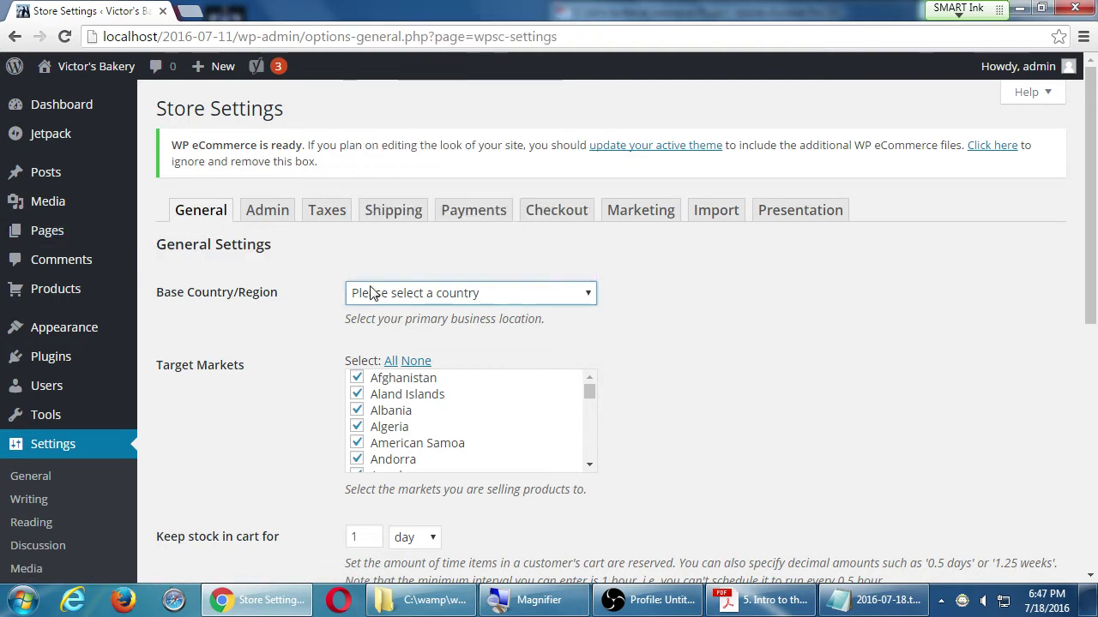
left_click(375, 293)
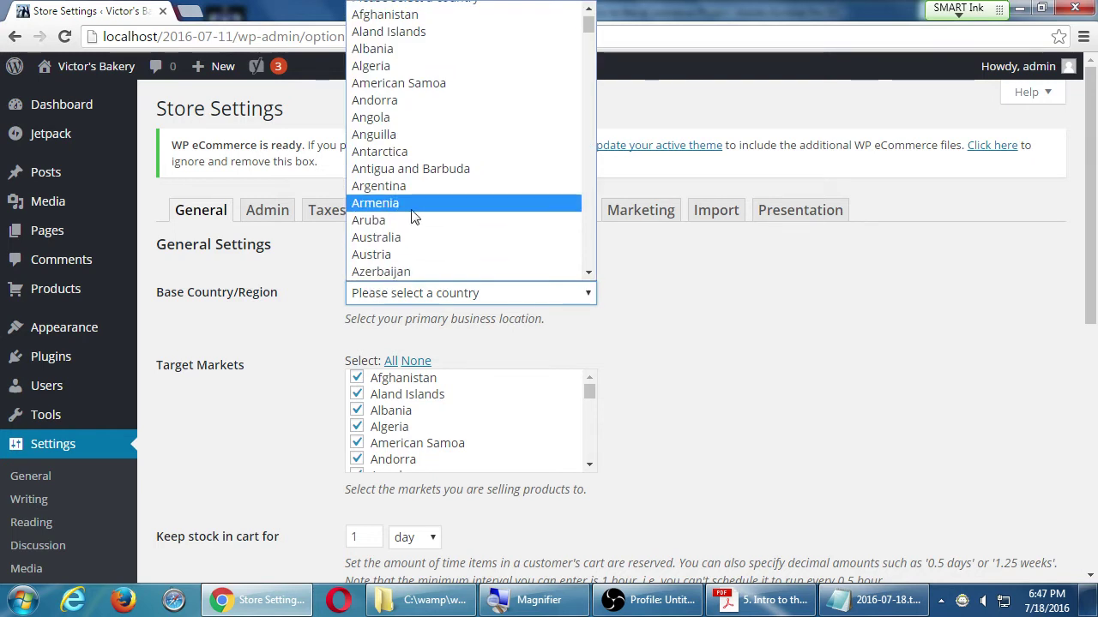
type("usa")
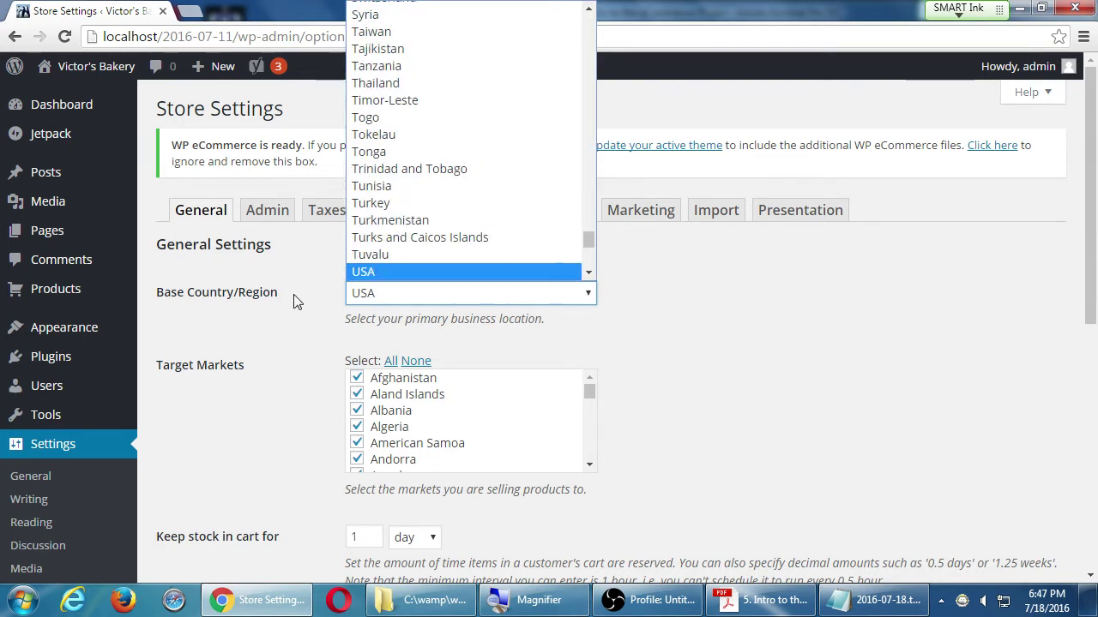
left_click(370, 296)
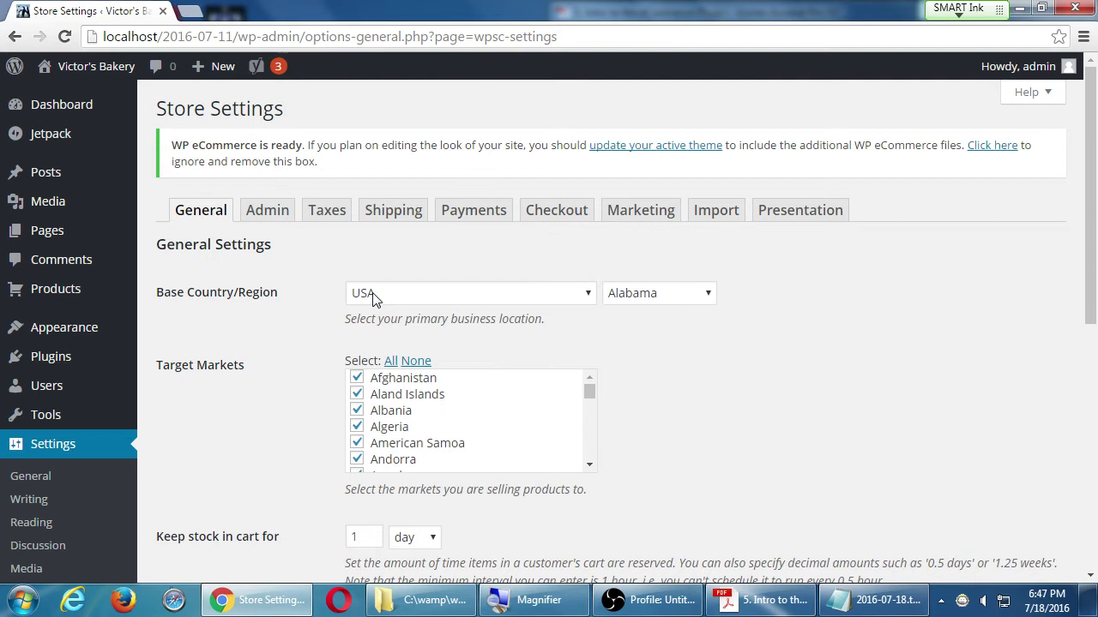
left_click(374, 296)
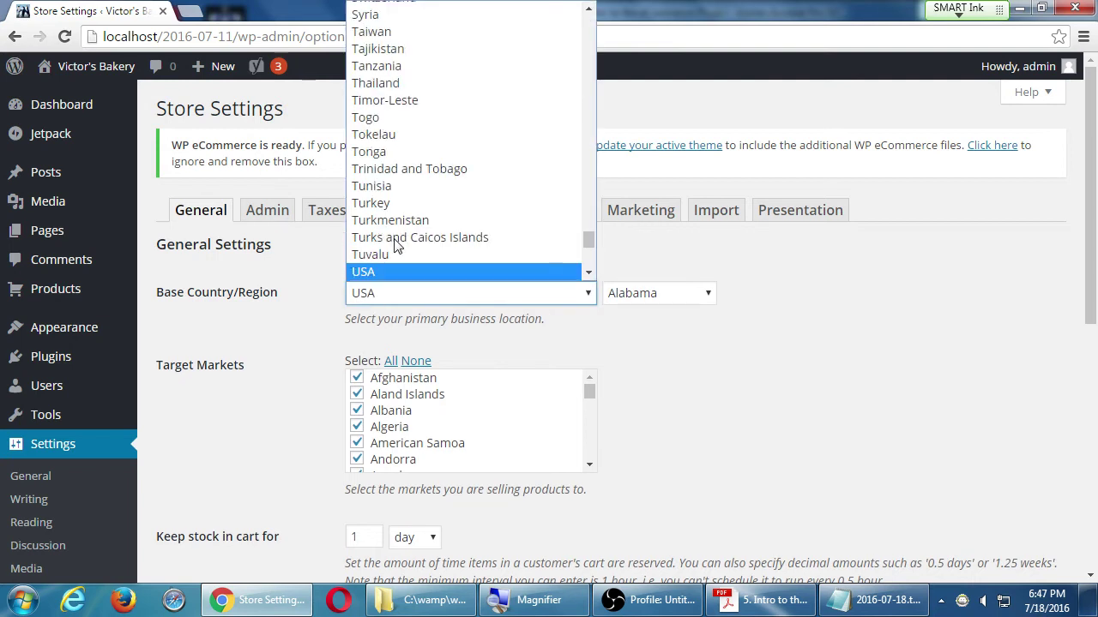
left_click(370, 271)
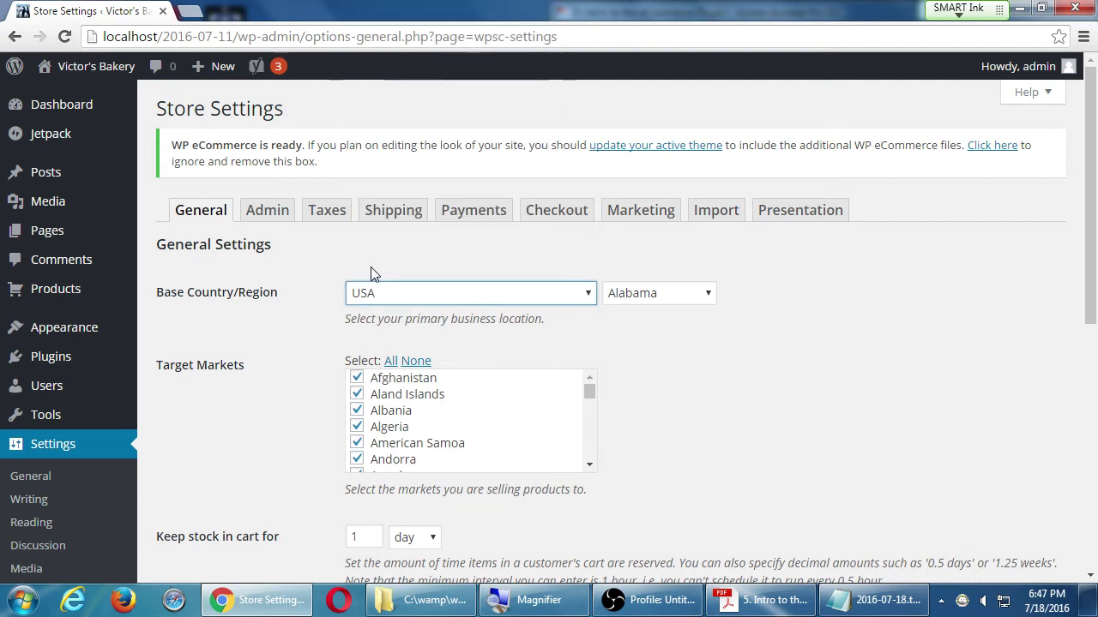
- Pick California as the store's state
left_click(649, 312)
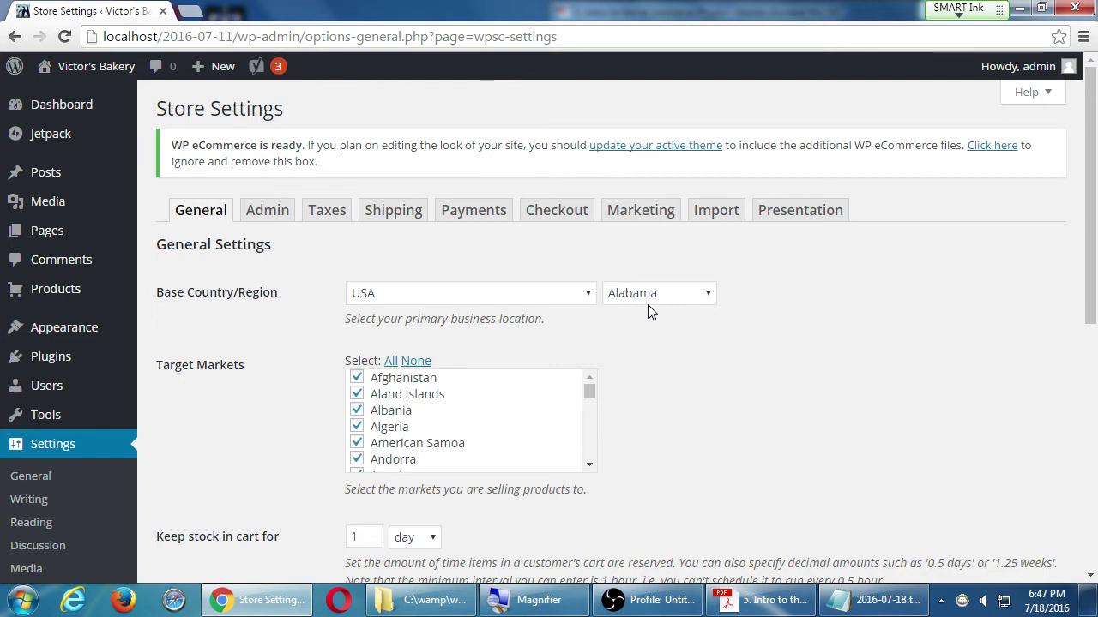
left_click(644, 301)
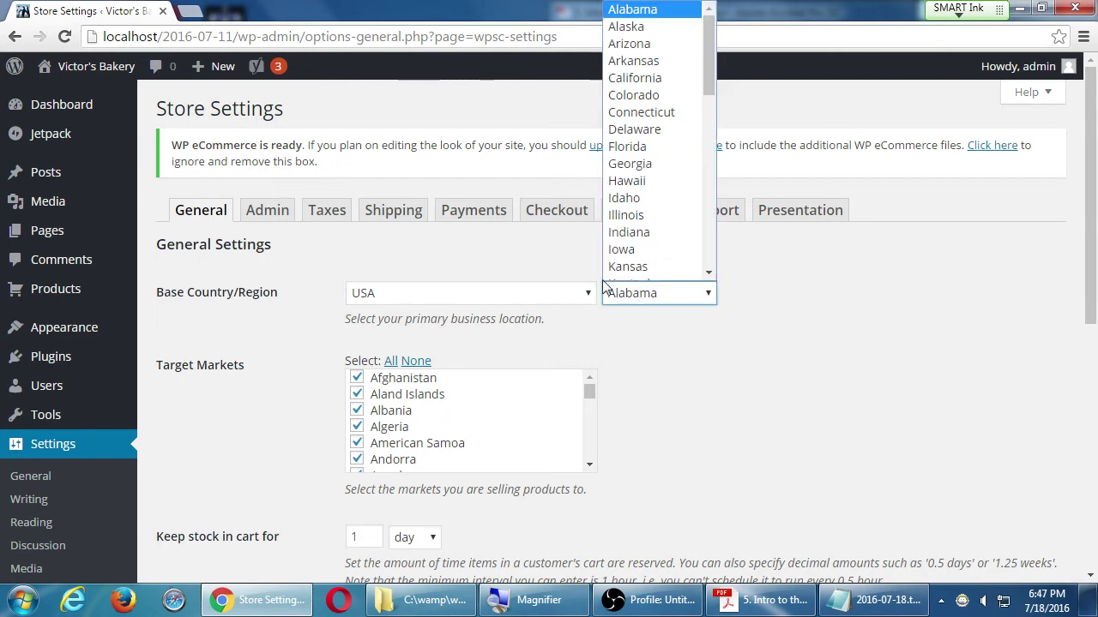
left_click(634, 78)
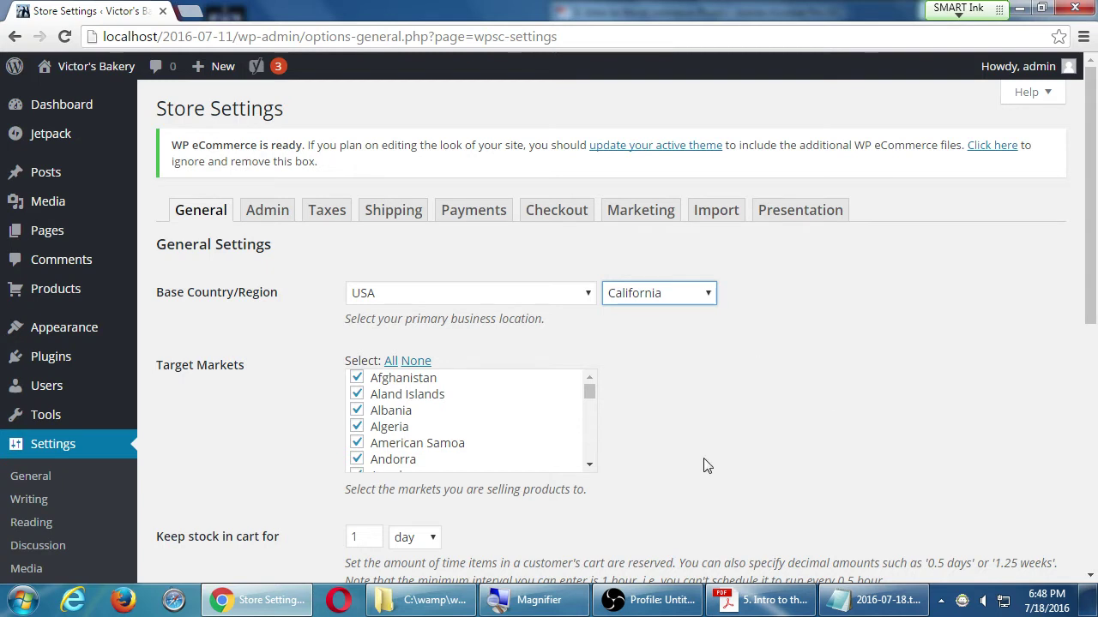
scroll(686, 459, "down", 1)
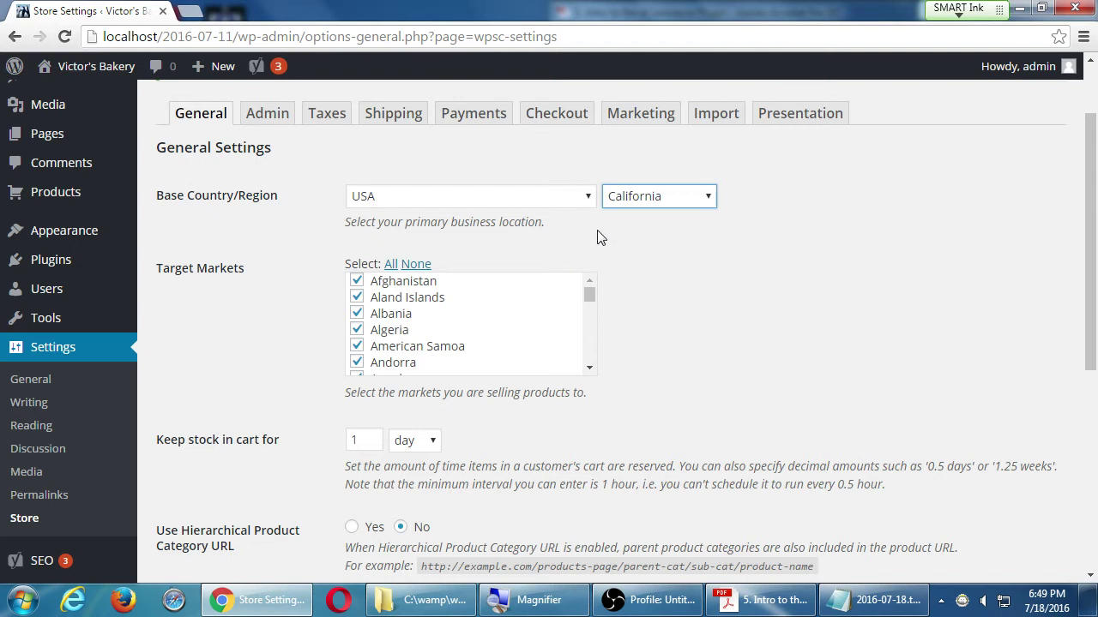
- Uncheck every country in the Target Markets list
left_click(417, 268)
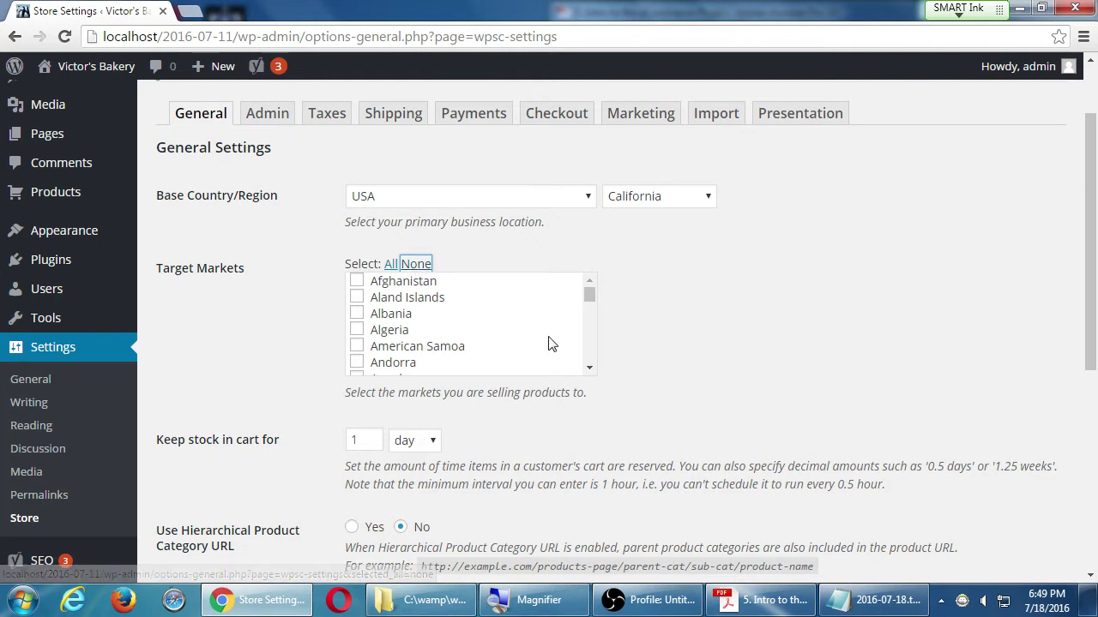
scroll(594, 355, "down", 1)
scroll(594, 355, "down", 9)
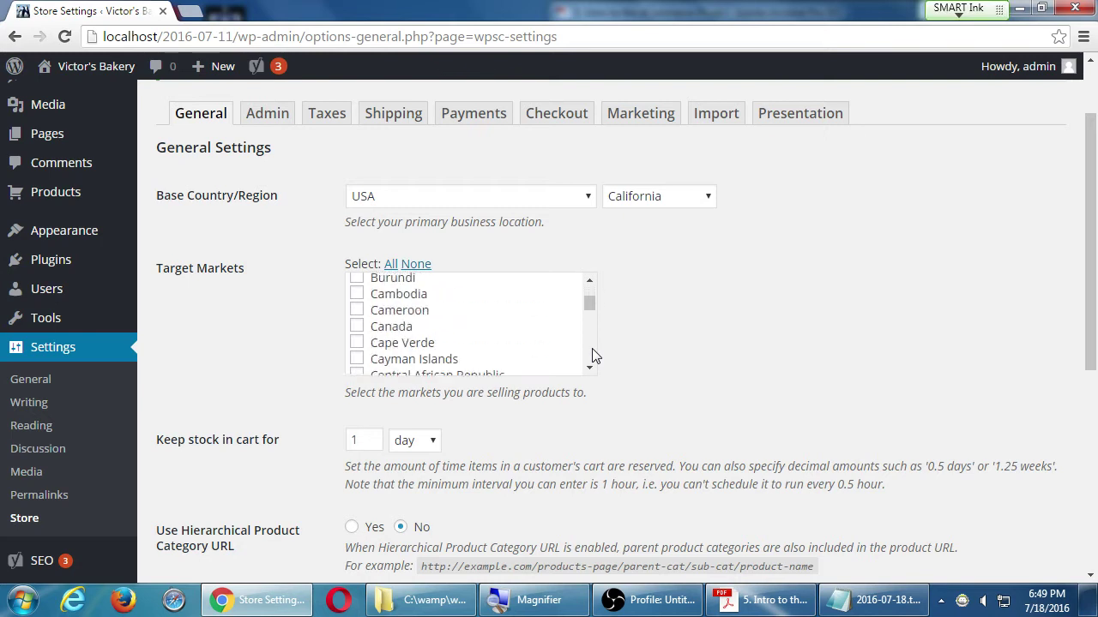
scroll(592, 357, "down", 2)
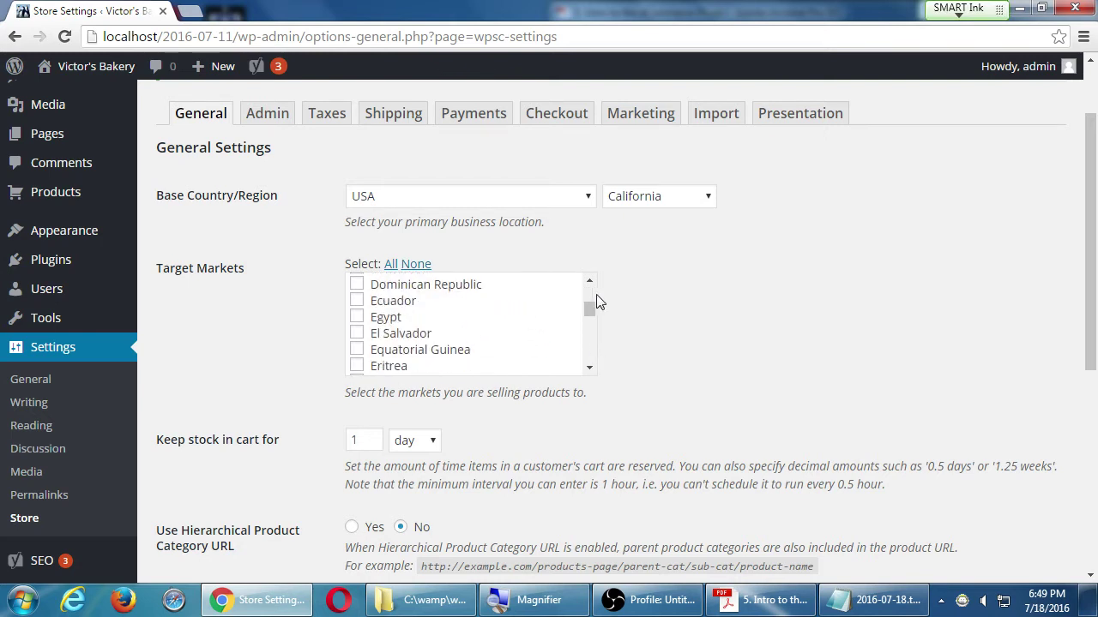
scroll(594, 300, "up", 2)
scroll(589, 286, "up", 5)
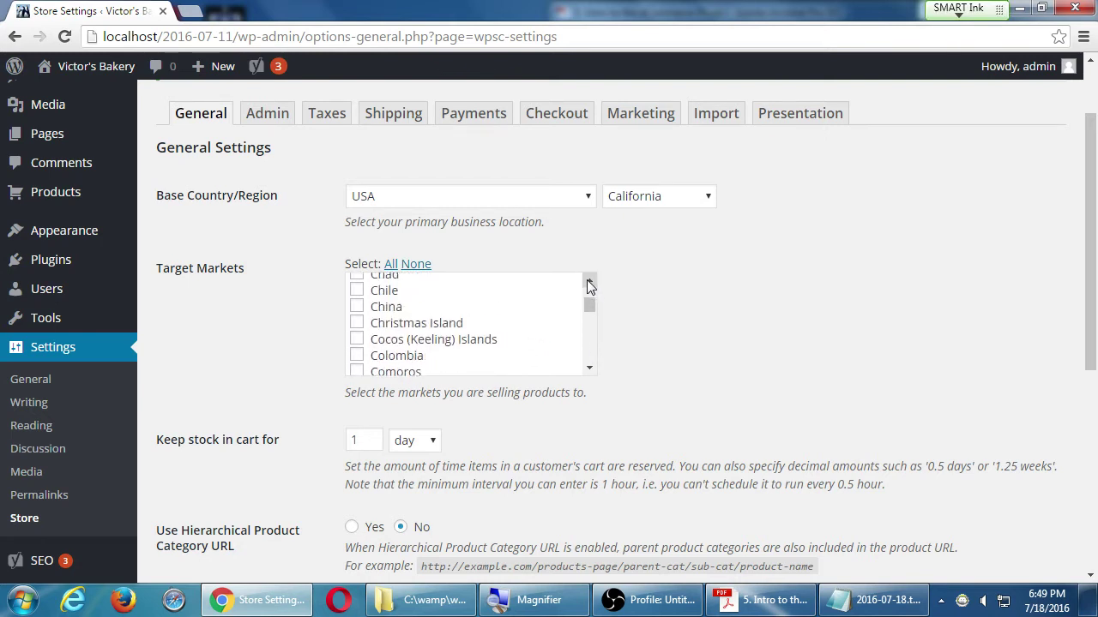
scroll(587, 286, "up", 4)
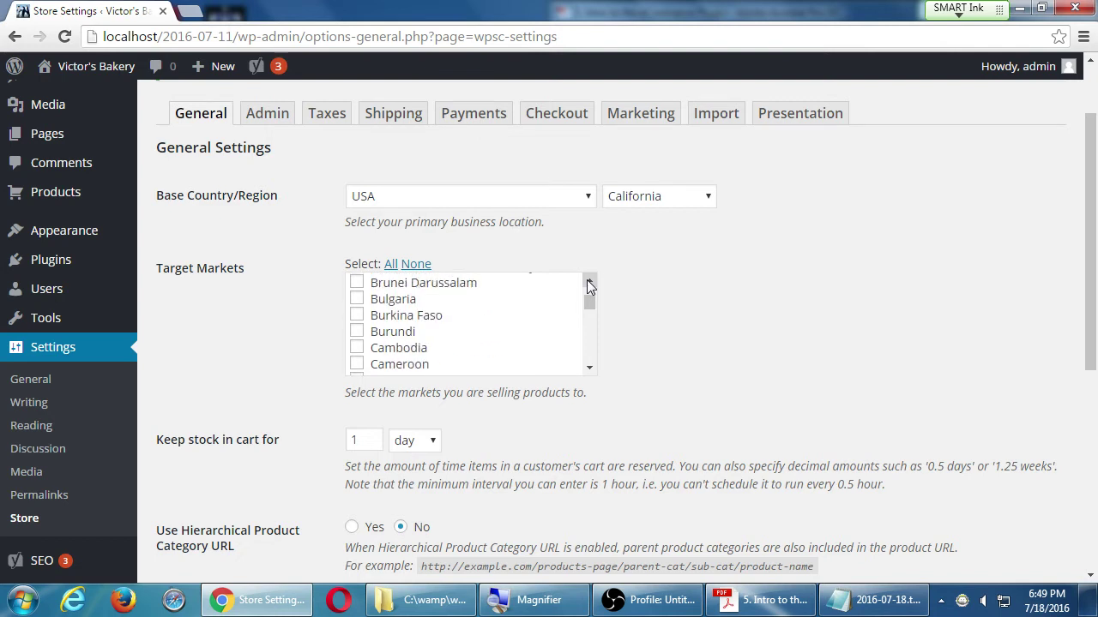
scroll(588, 355, "down", 2)
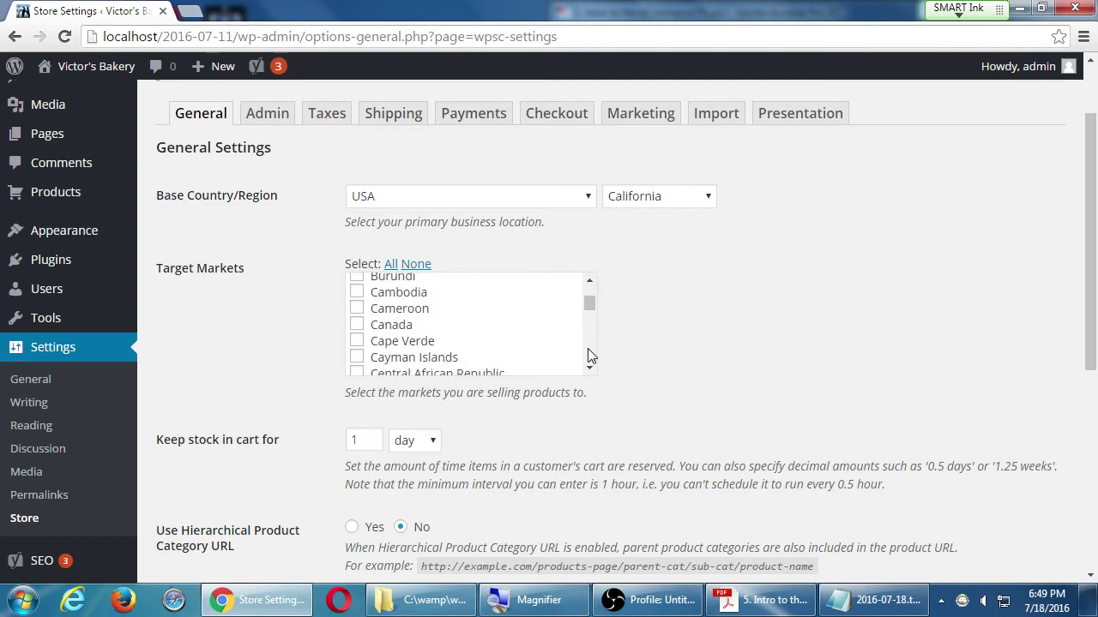
- Toggle Canada's checkbox in the Target Markets list
left_click(357, 325)
left_click(588, 367)
scroll(588, 361, "down", 15)
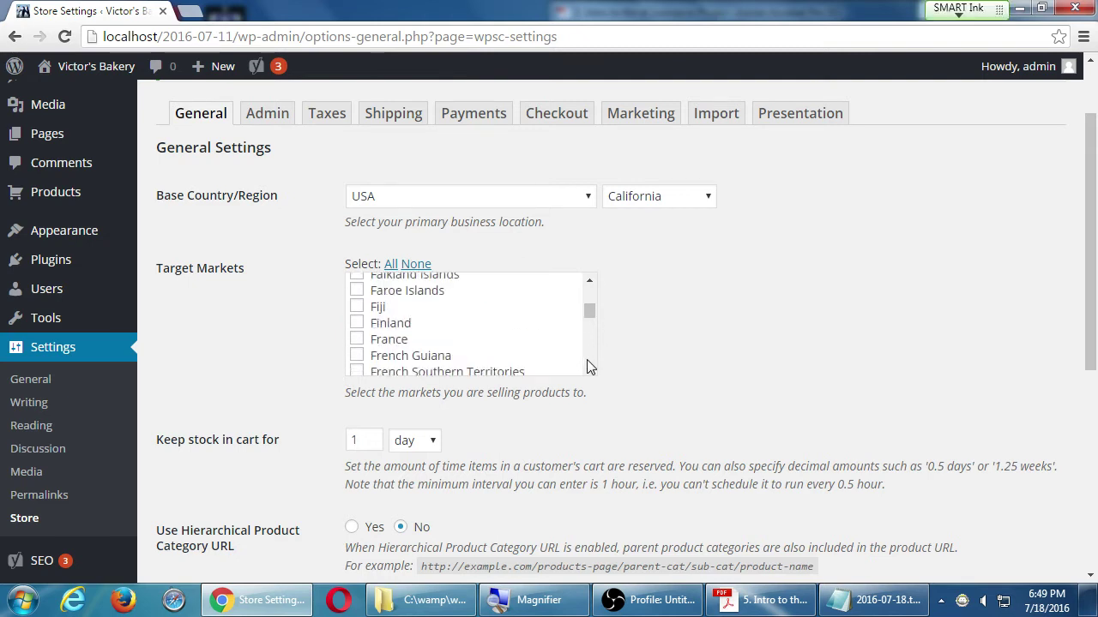
scroll(587, 360, "down", 3)
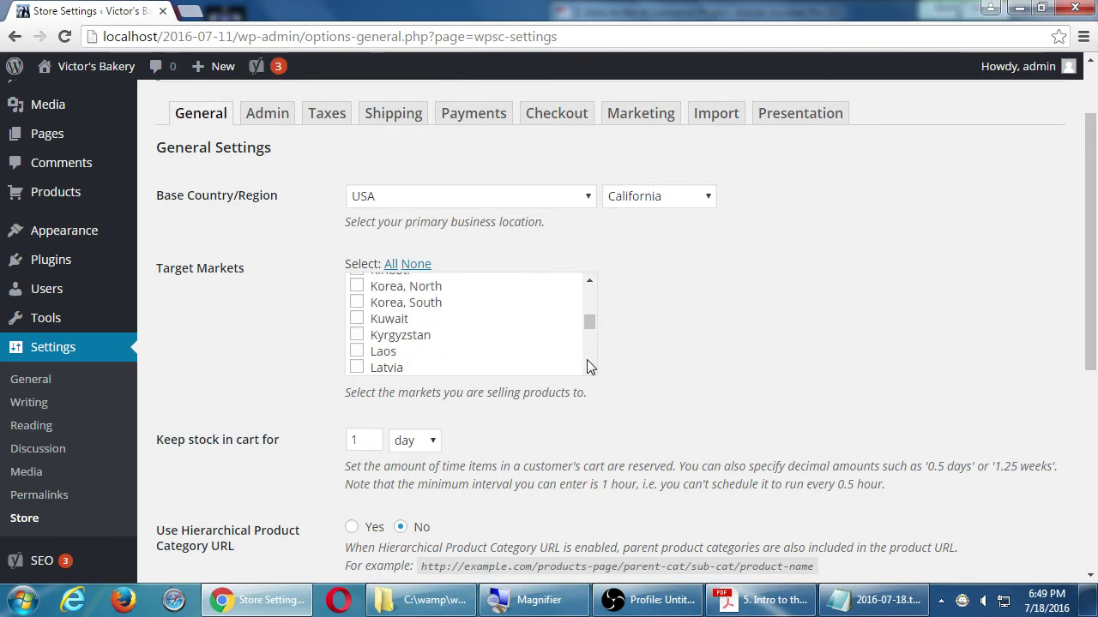
scroll(586, 360, "down", 4)
scroll(587, 359, "down", 3)
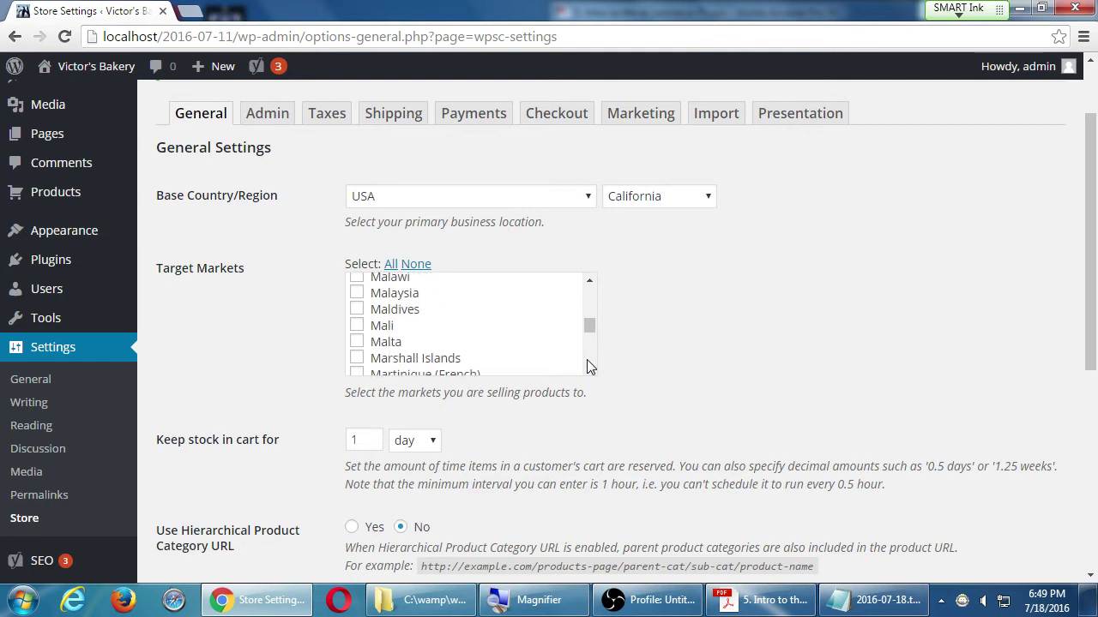
scroll(436, 361, "down", 3)
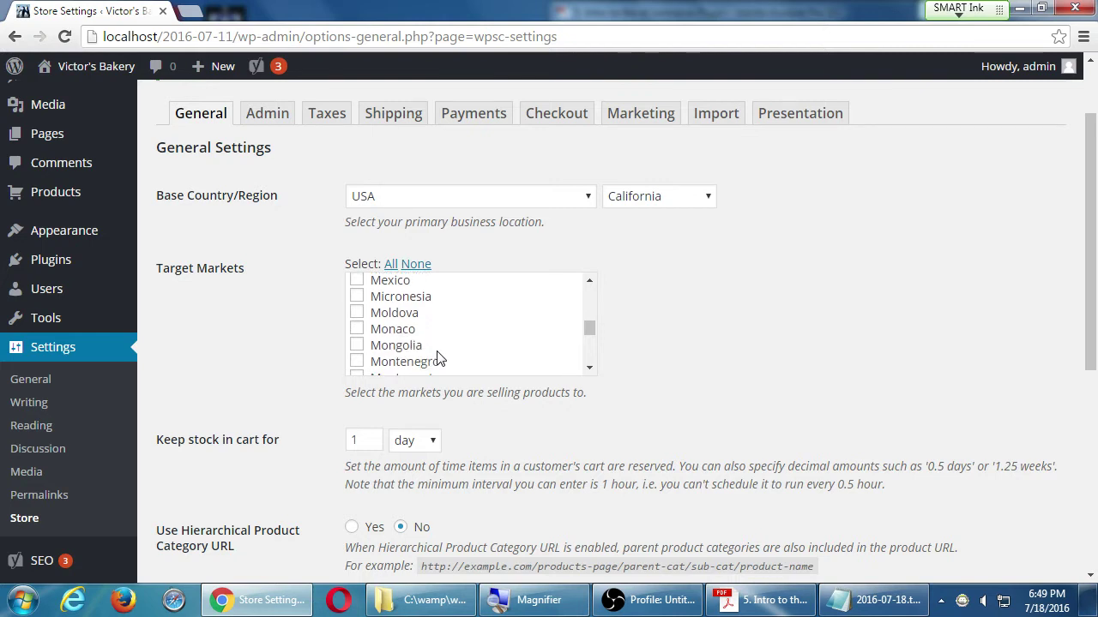
scroll(436, 361, "up", 2)
scroll(437, 358, "down", 1)
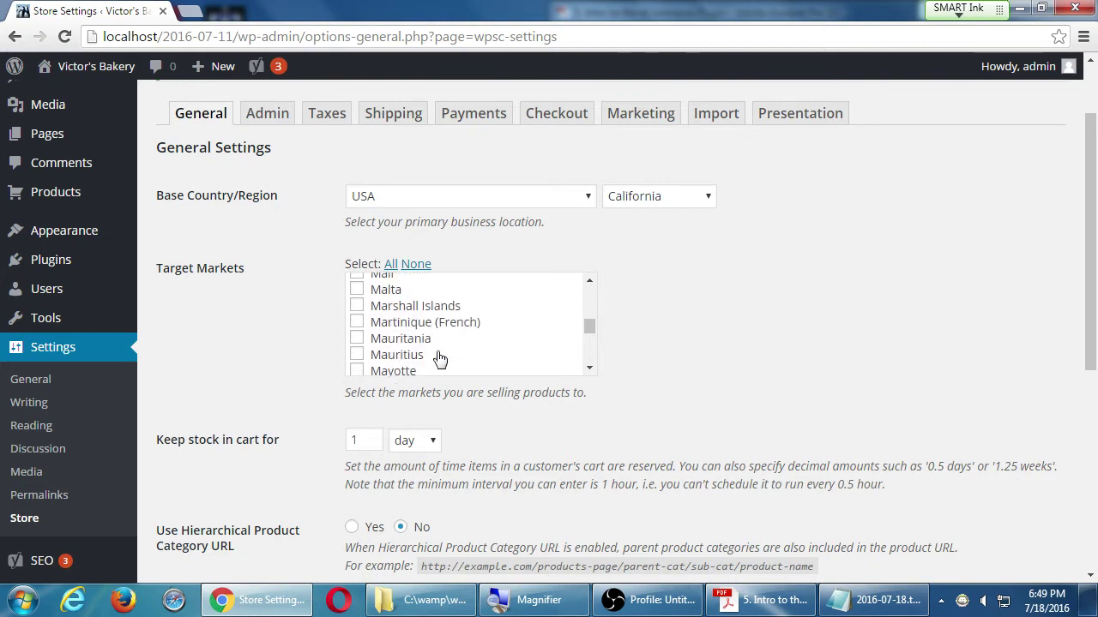
scroll(400, 359, "down", 1)
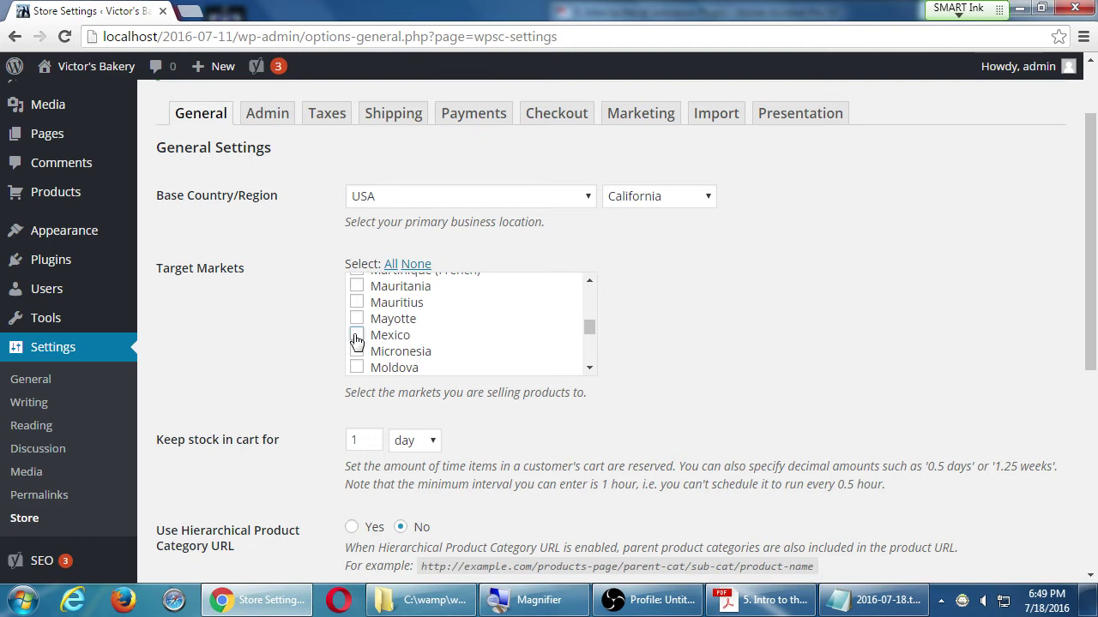
- Tick Mexico and then USA as target markets
left_click(356, 335)
scroll(586, 360, "down", 8)
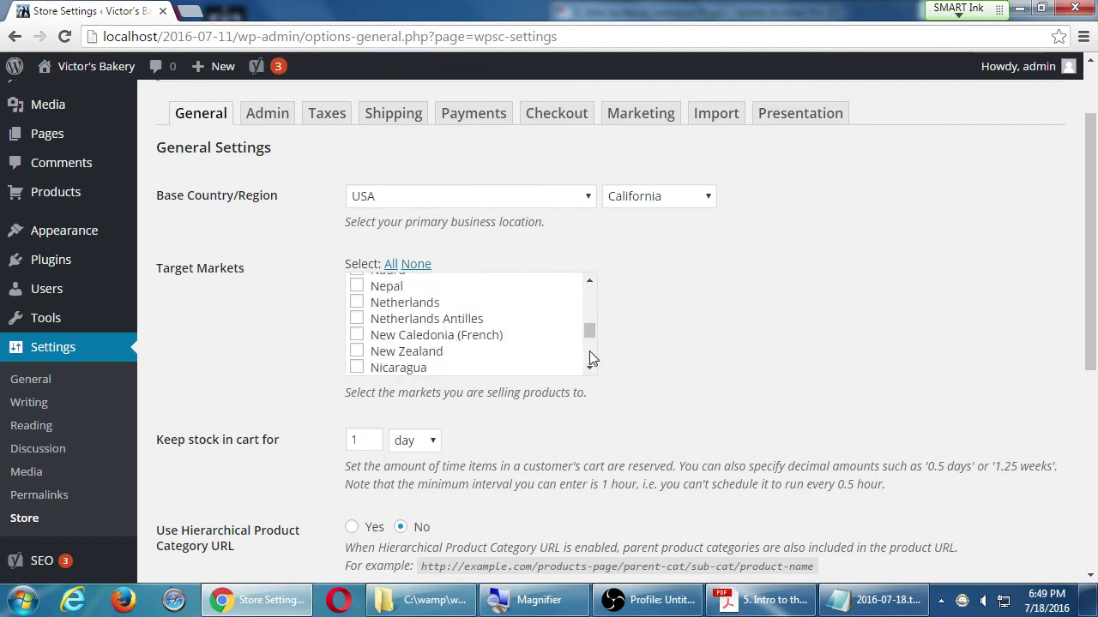
scroll(592, 359, "down", 3)
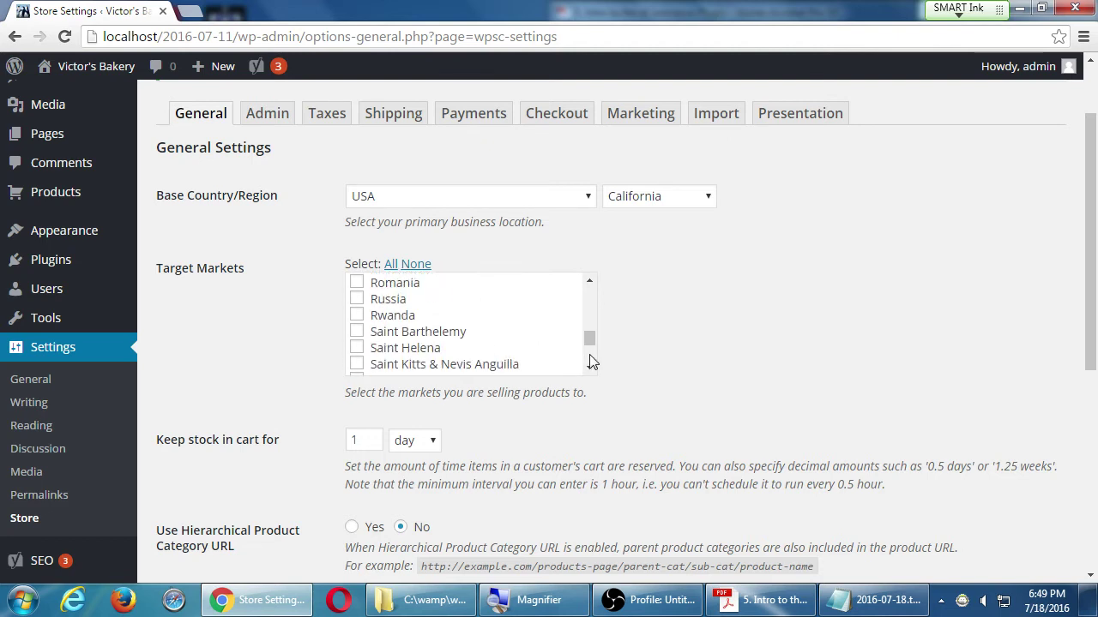
scroll(592, 361, "down", 3)
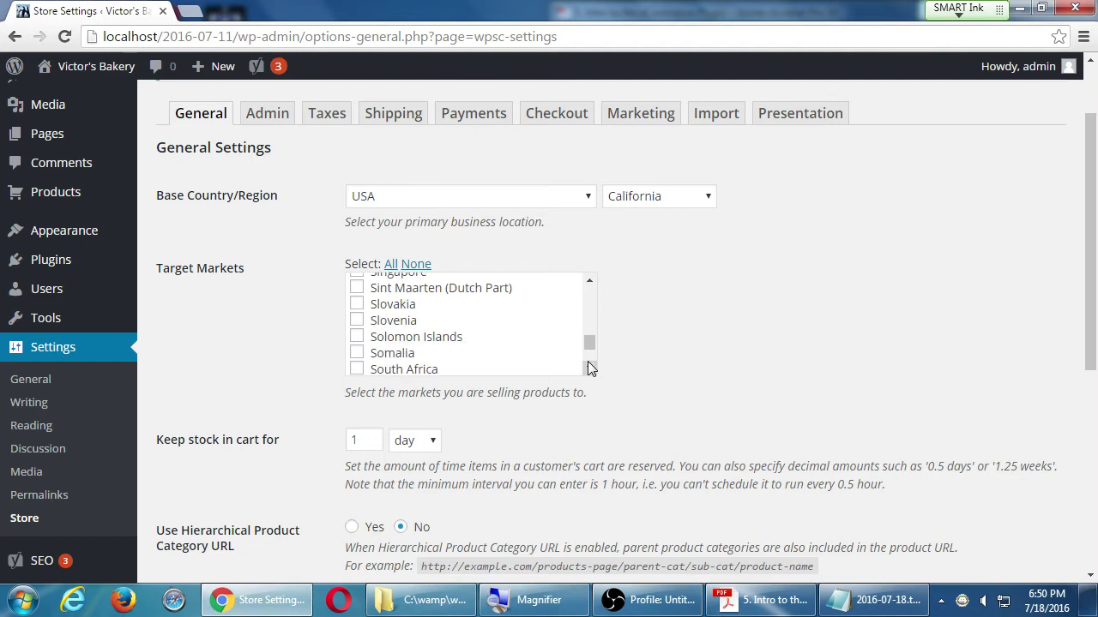
left_click(588, 370)
scroll(588, 370, "down", 6)
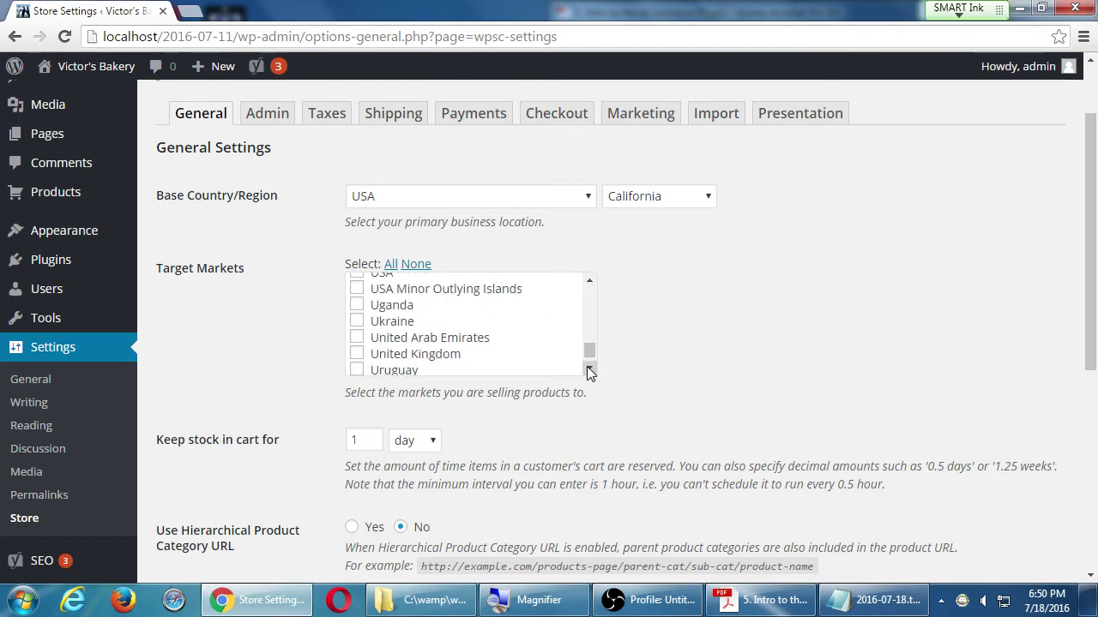
left_click(589, 280)
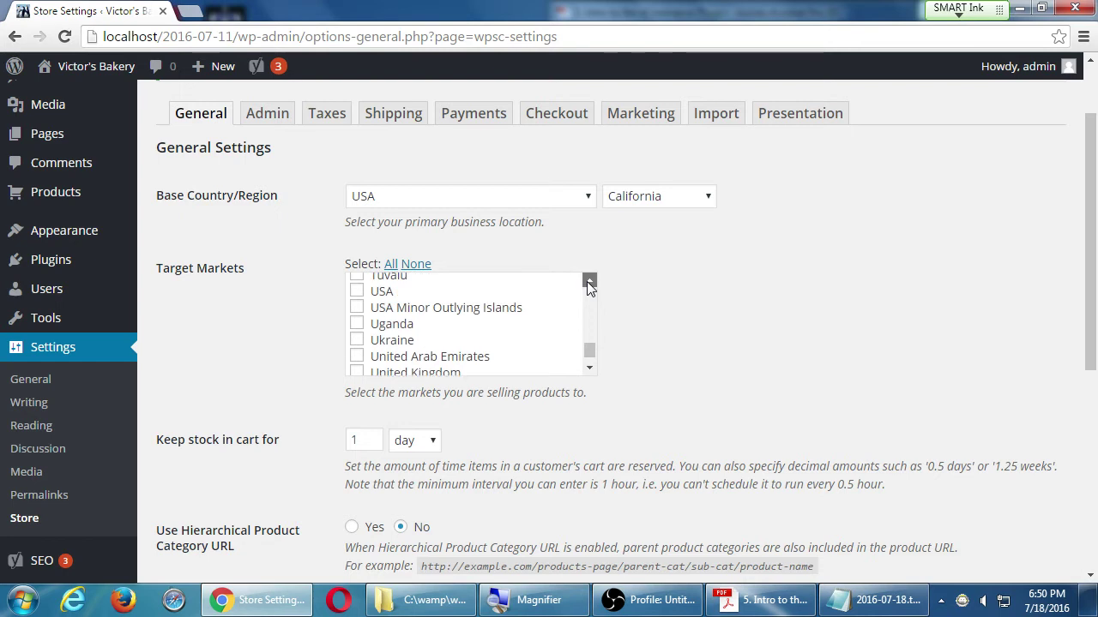
left_click(357, 293)
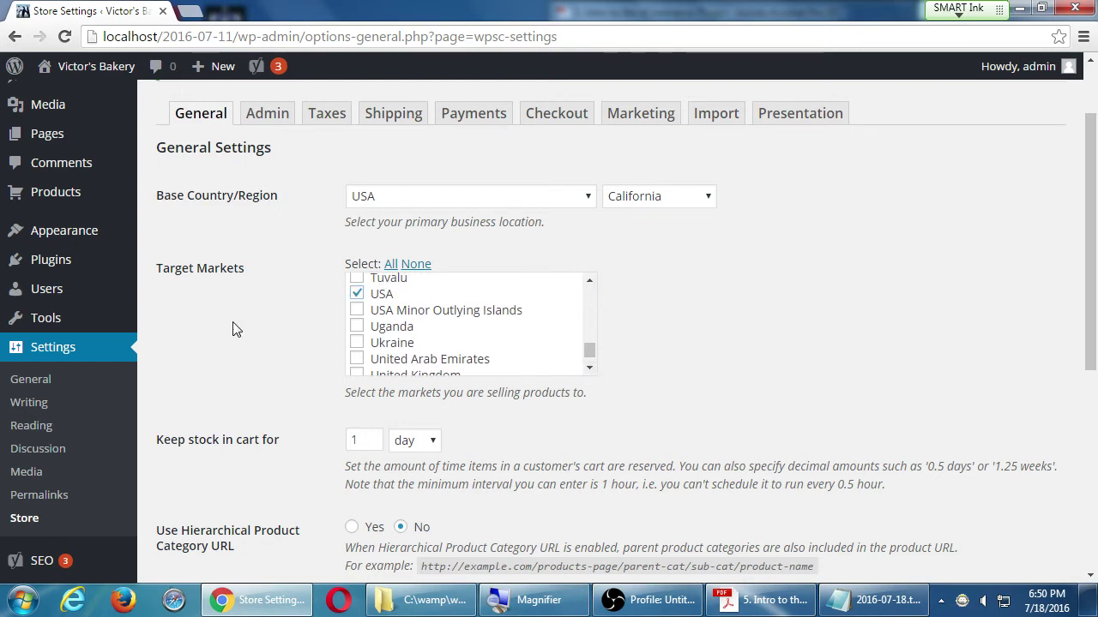
scroll(233, 326, "down", 2)
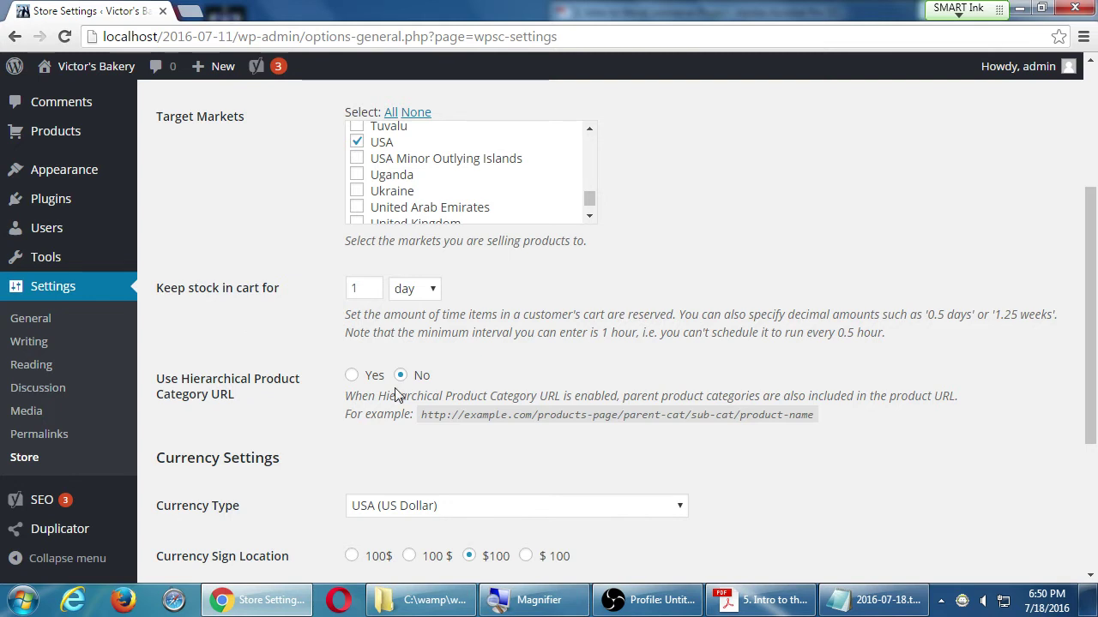
left_click(427, 293)
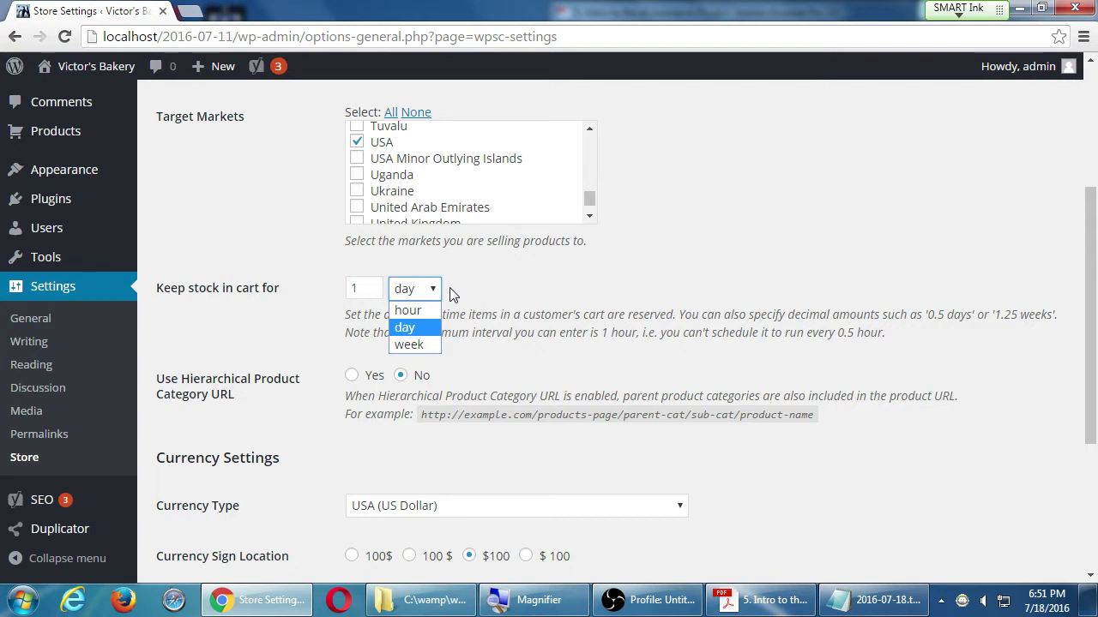
left_click(410, 325)
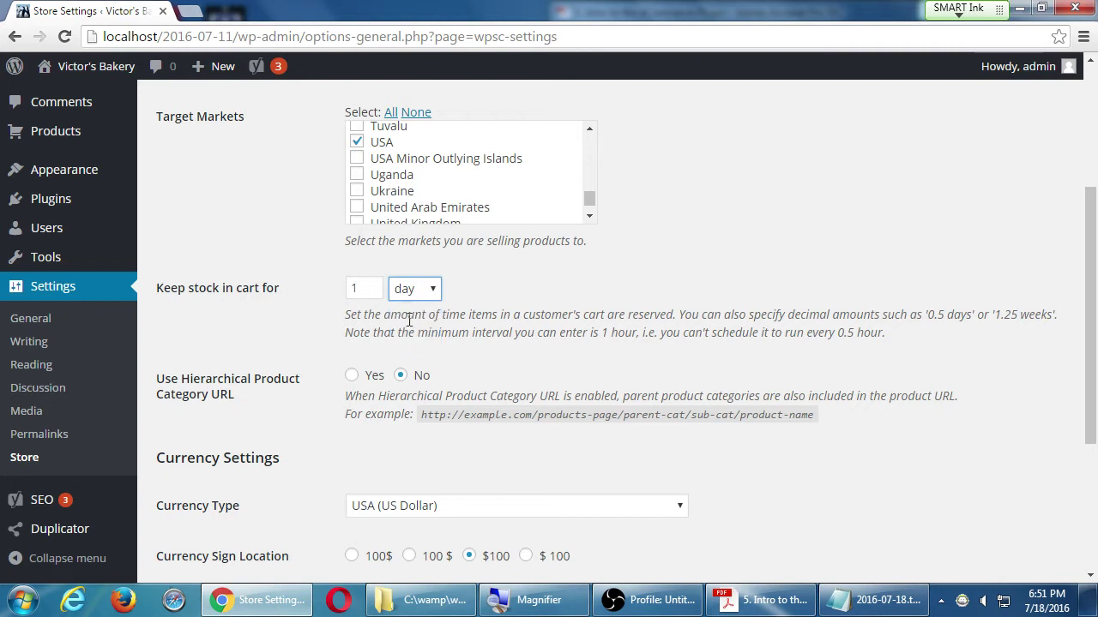
double_click(368, 289)
type("2")
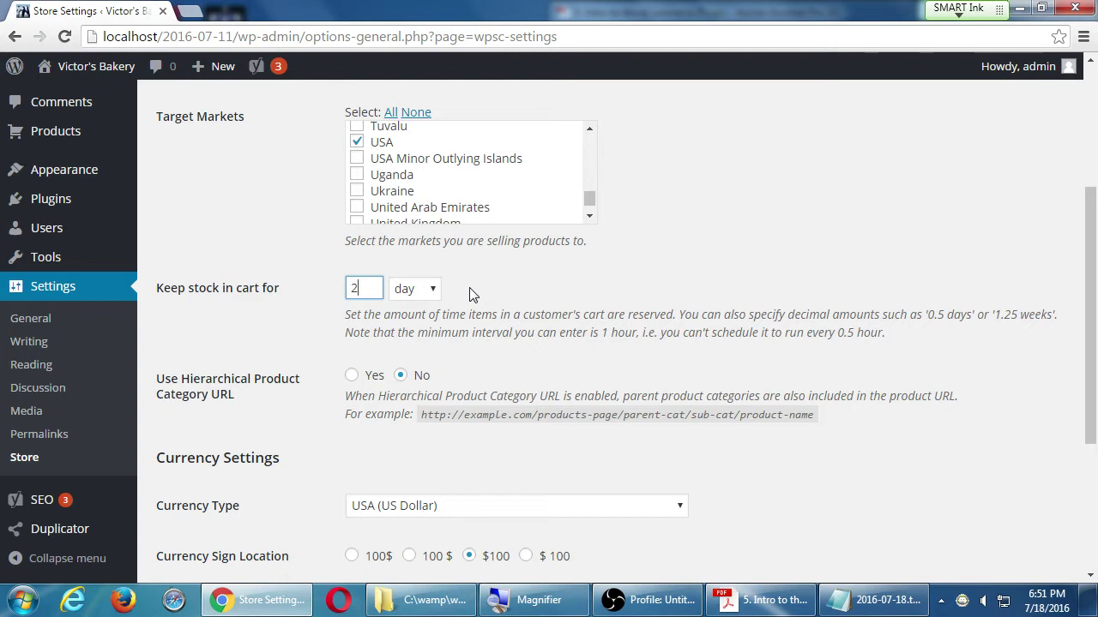
key("BackSpace")
type("1")
left_click(432, 290)
left_click(433, 344)
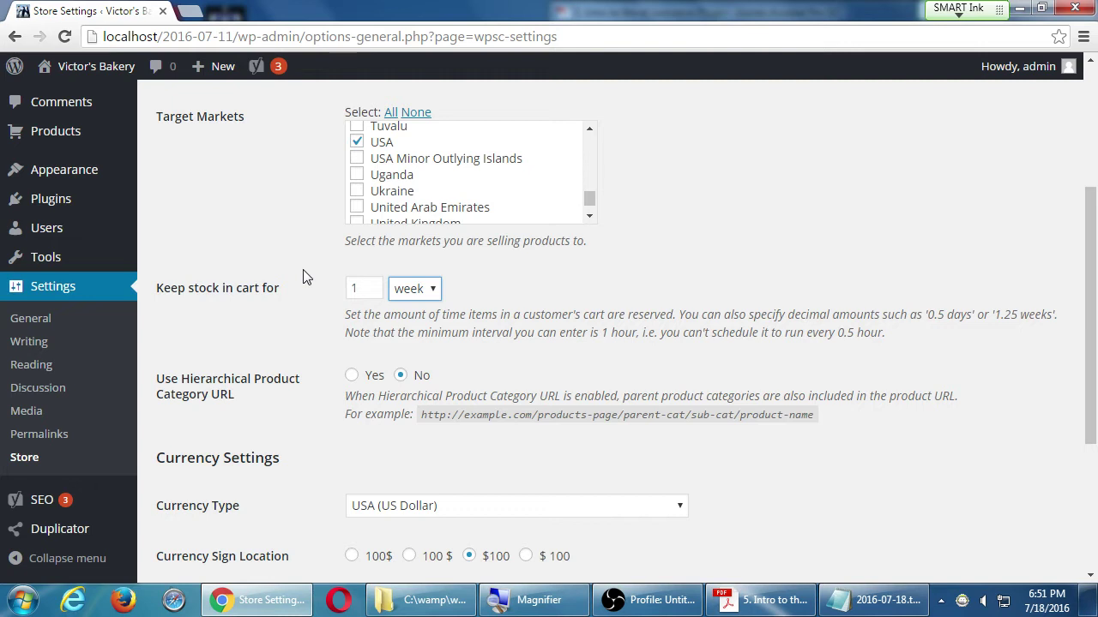
left_click(415, 292)
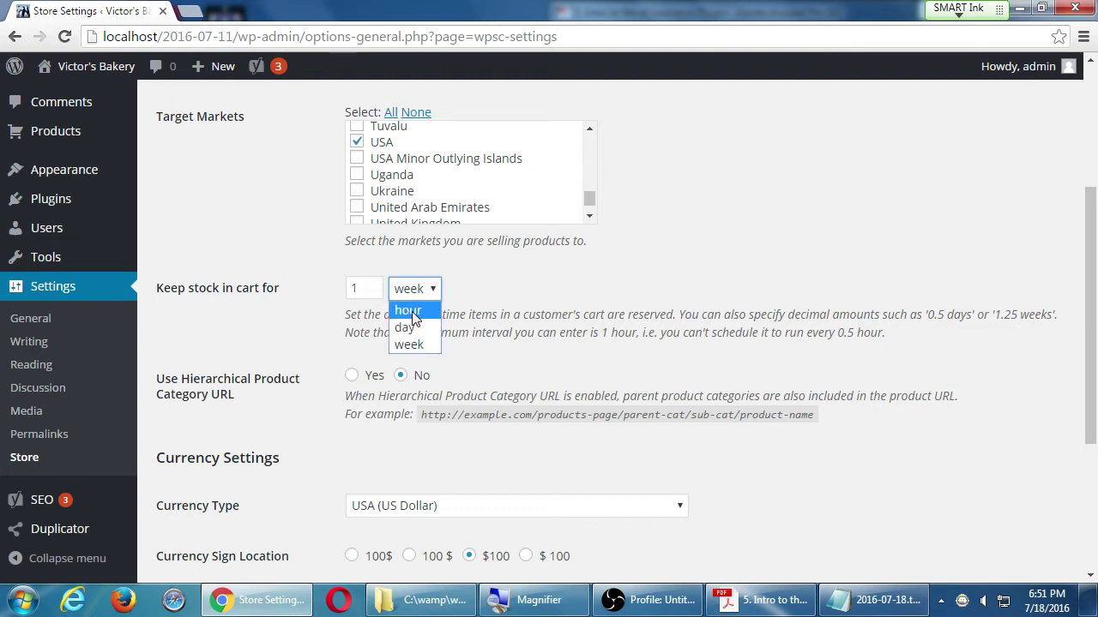
left_click(410, 327)
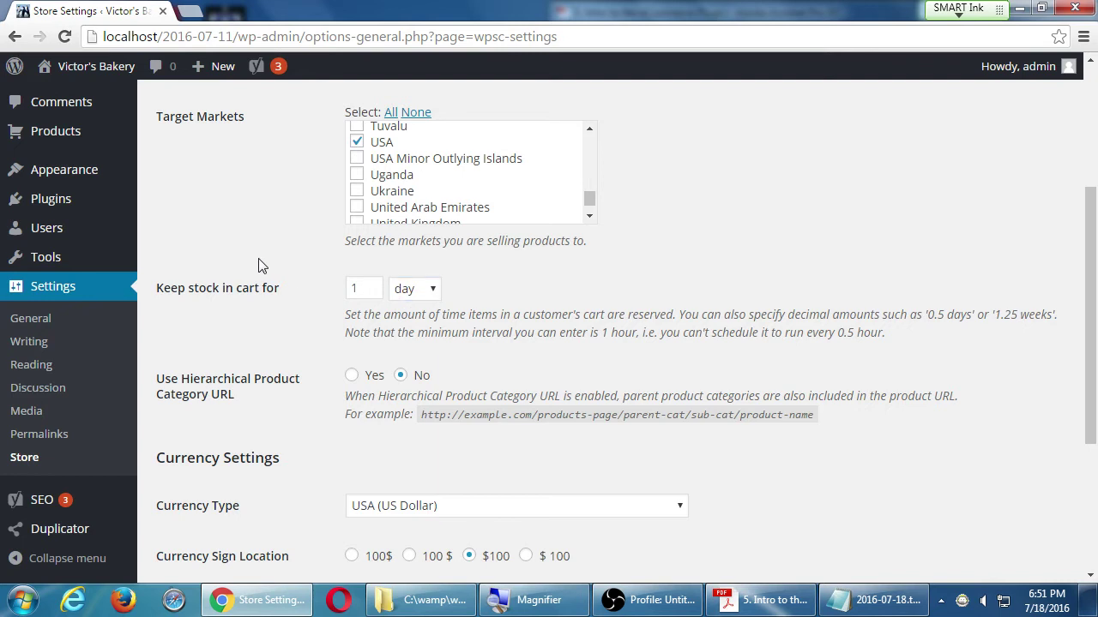
scroll(263, 265, "down", 1)
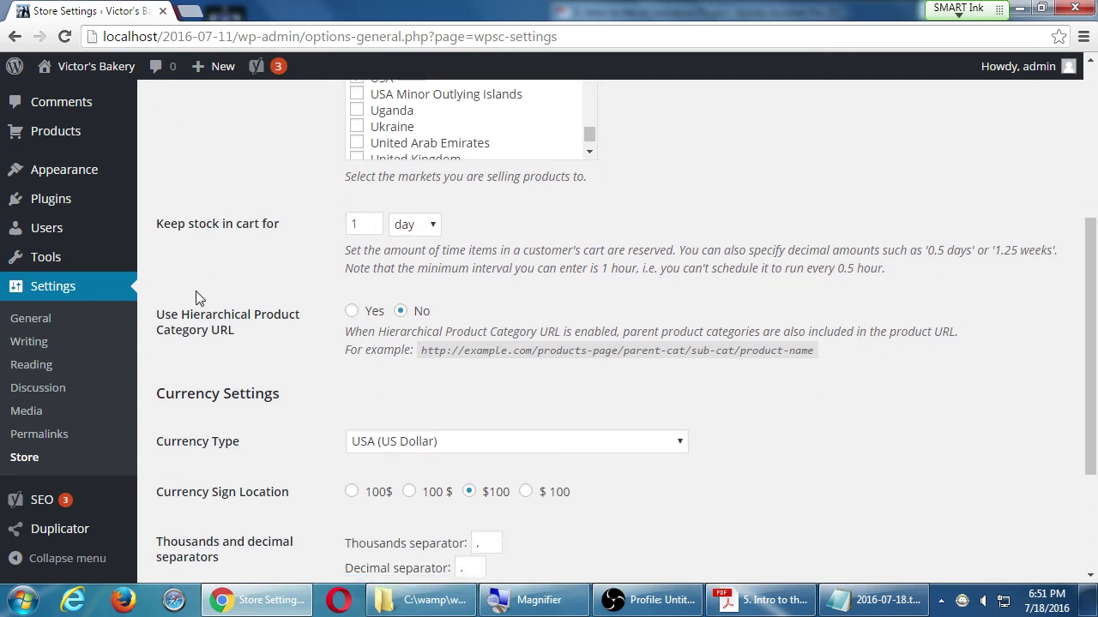
- Highlight the Currency Sign Location and Thousands and decimal separators labels
left_click_drag(187, 314, 222, 343)
scroll(326, 374, "down", 2)
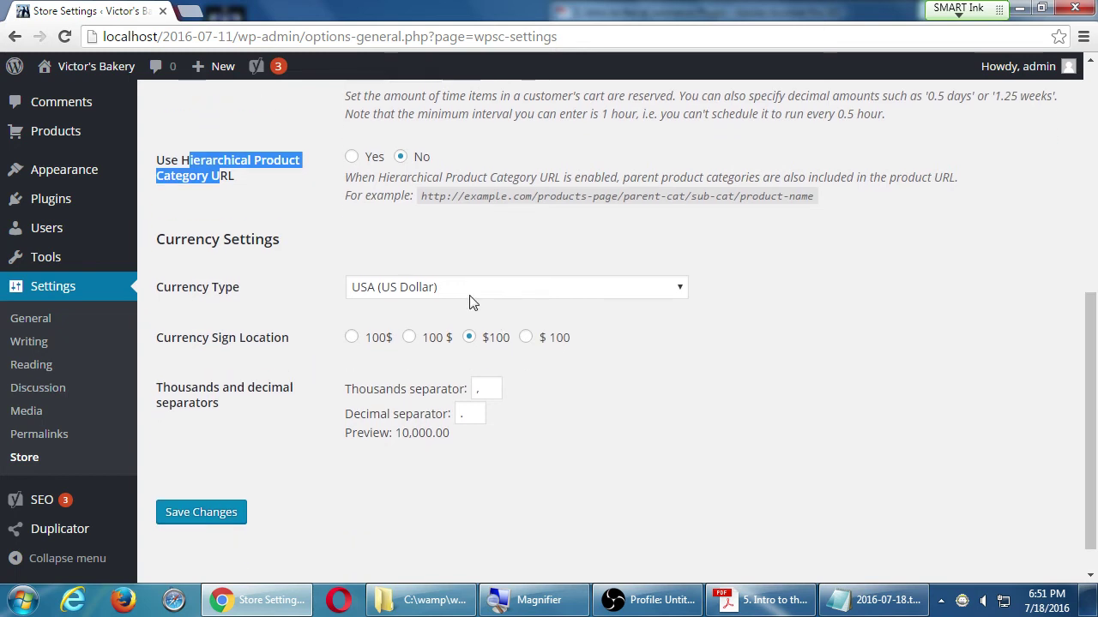
left_click_drag(196, 339, 292, 351)
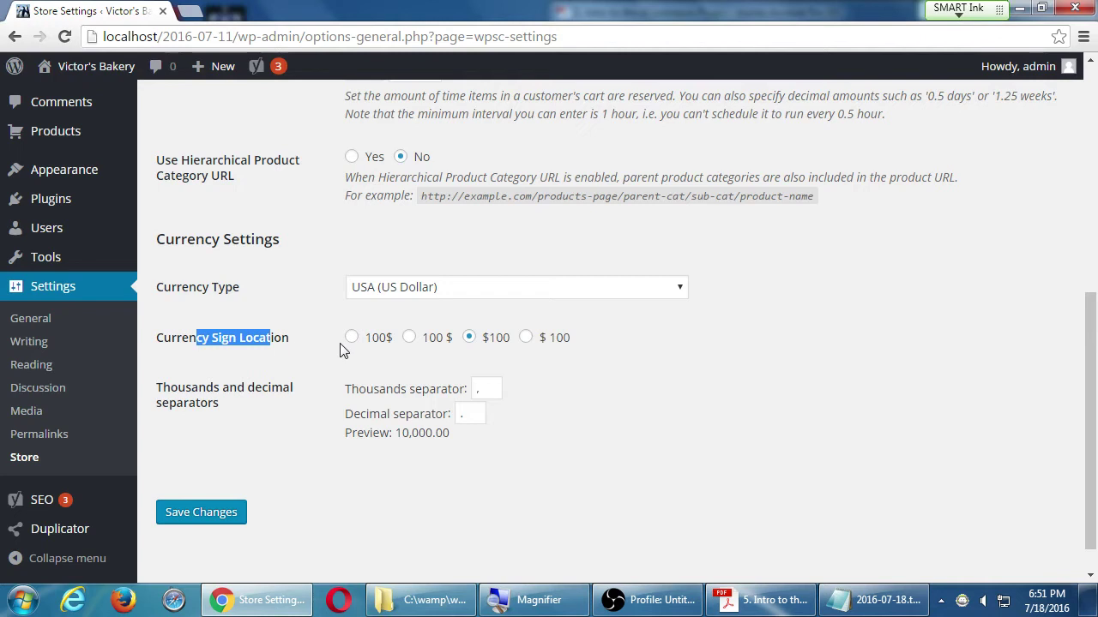
left_click_drag(191, 387, 253, 429)
left_click(251, 429)
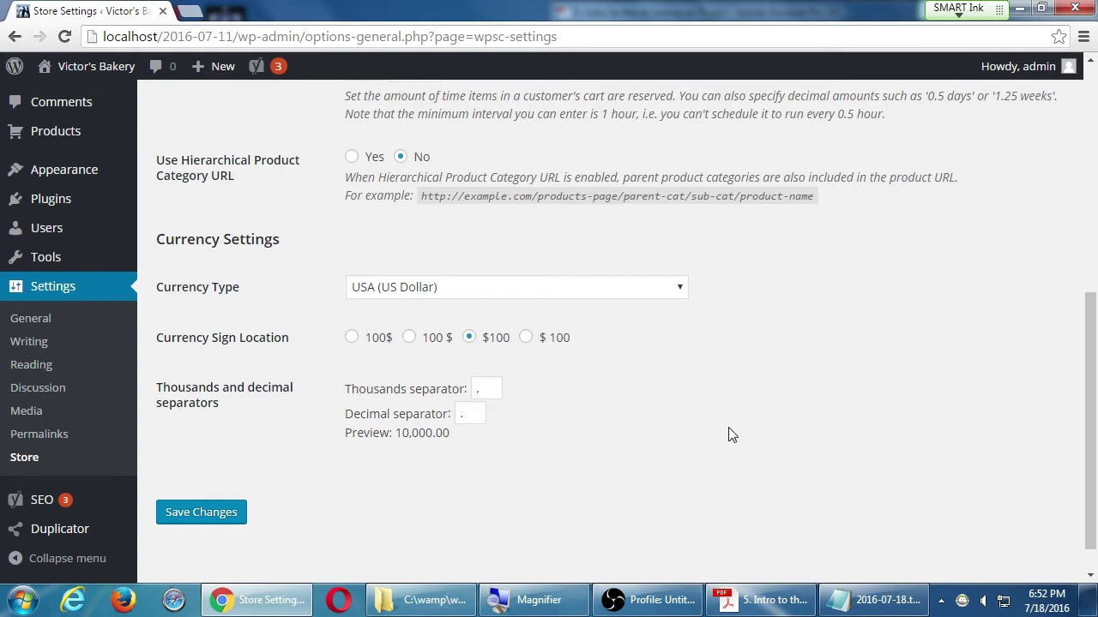
- Save the General tab settings and scroll up to the 'Settings saved.' notice
left_click(228, 520)
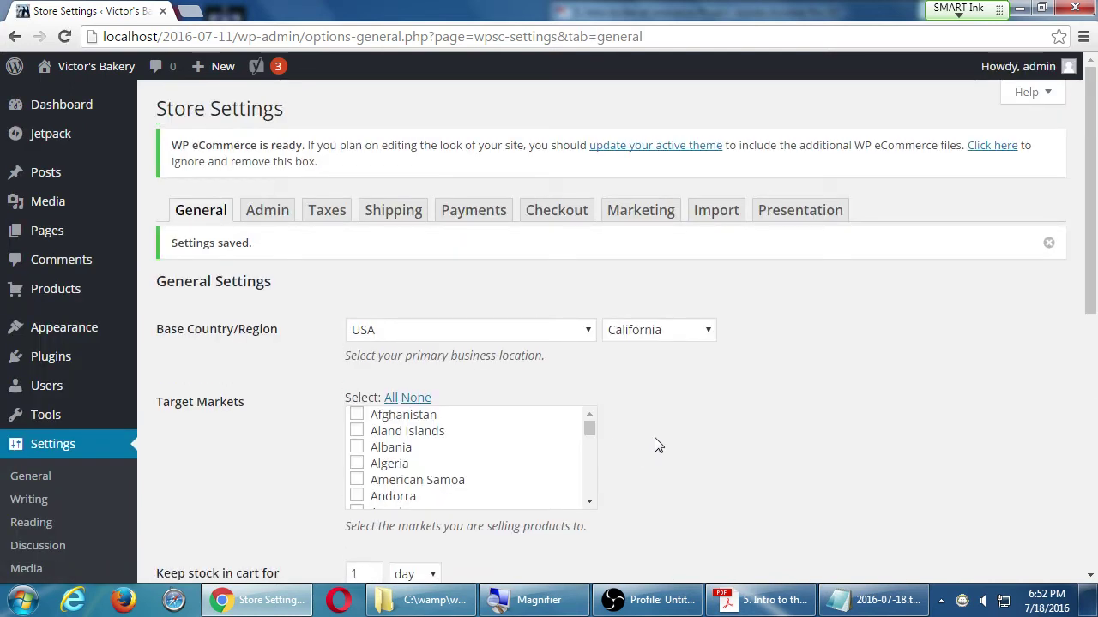
scroll(872, 275, "down", 6)
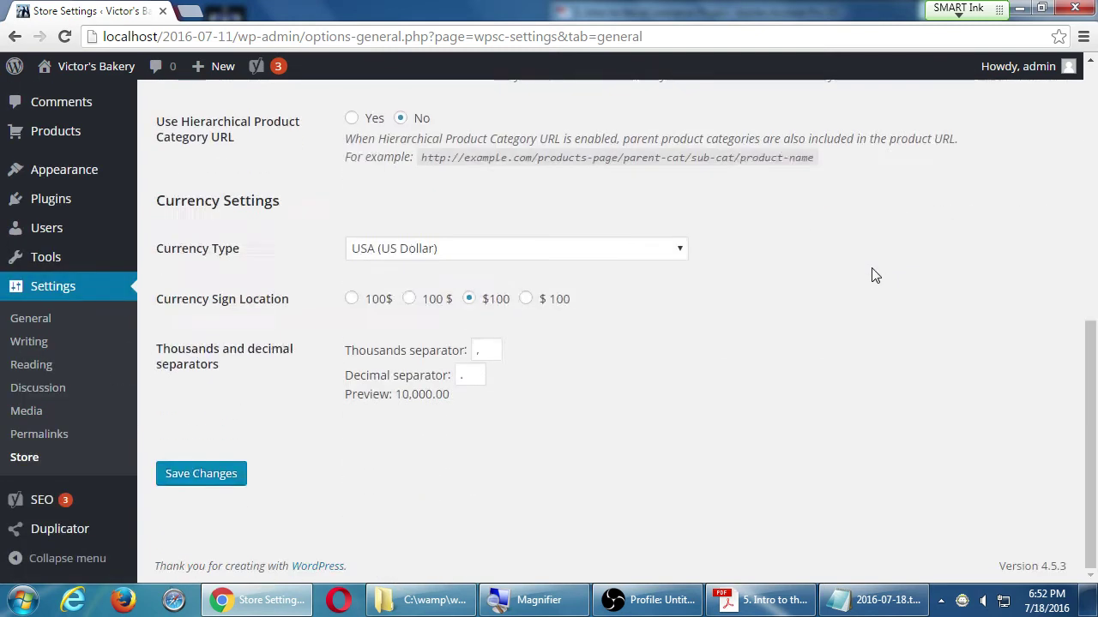
scroll(871, 274, "up", 6)
scroll(874, 275, "up", 1)
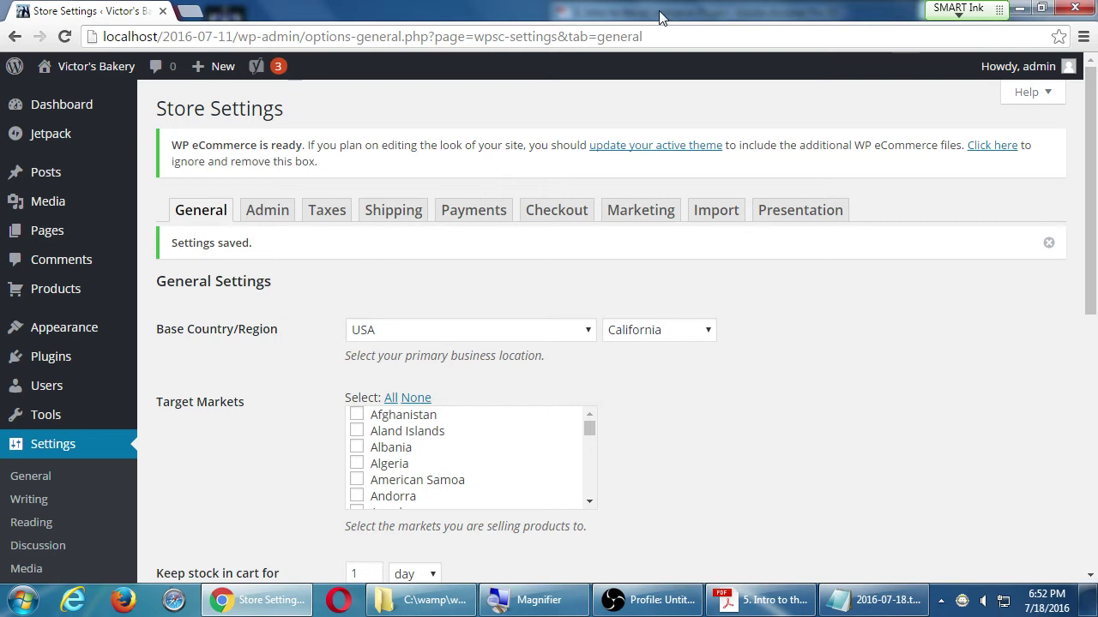
- Switch to the Store Settings Admin tab and review its download options
left_click(262, 220)
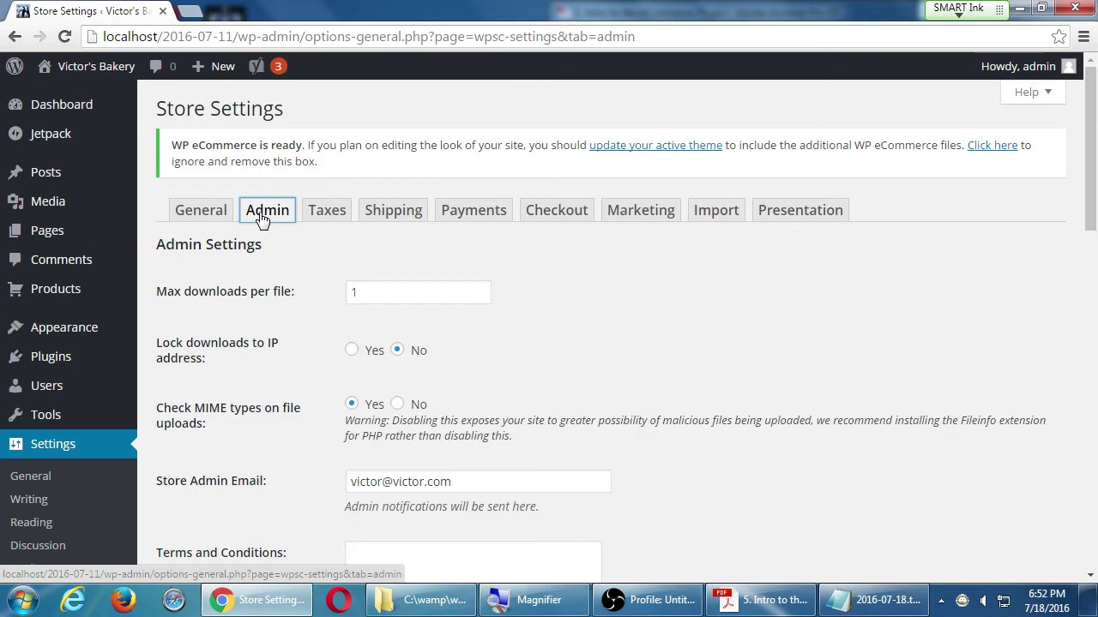
scroll(657, 283, "down", 1)
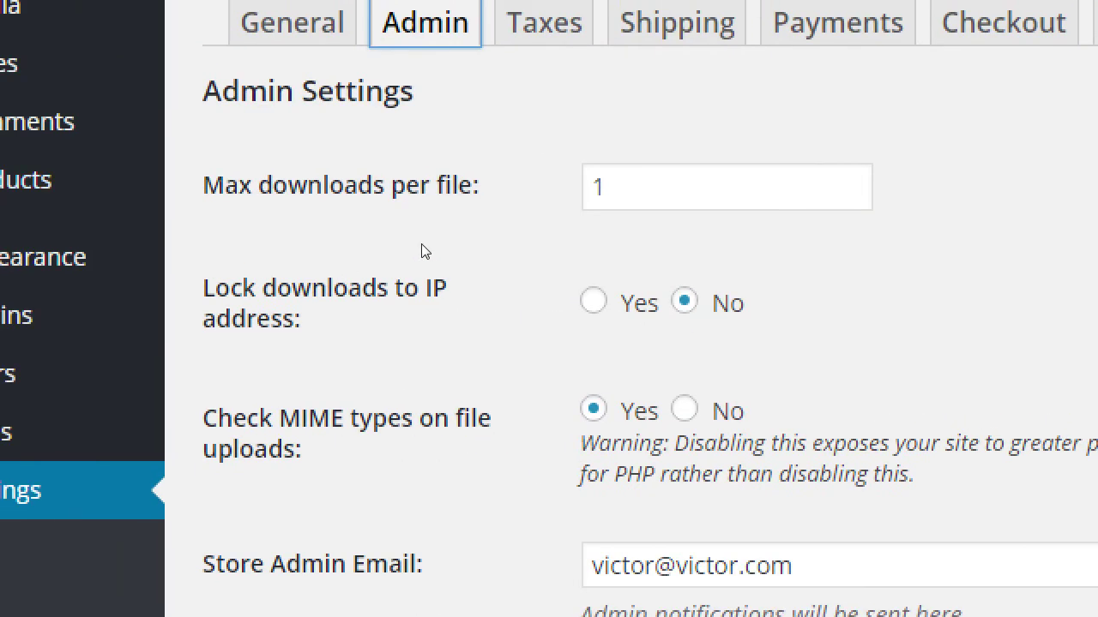
- Change Max downloads per file from 1 to 3
key("Tab")
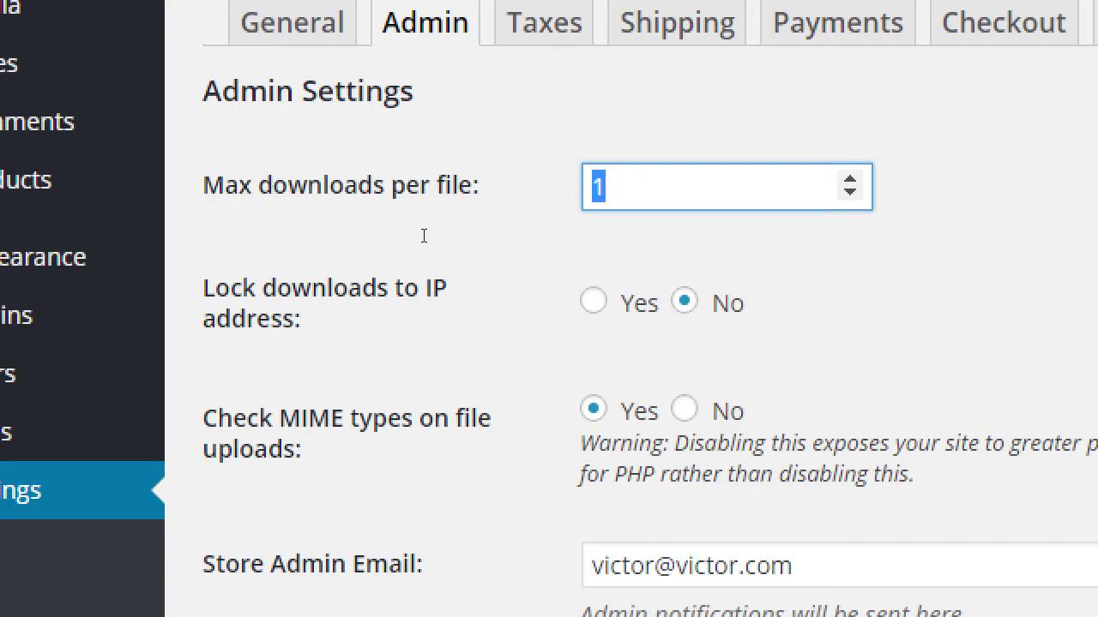
type("3")
key("BackSpace")
type("2")
key("BackSpace")
type("99")
key("BackSpace")
key("BackSpace")
type("1")
key("Up")
key("Up")
key("Tab")
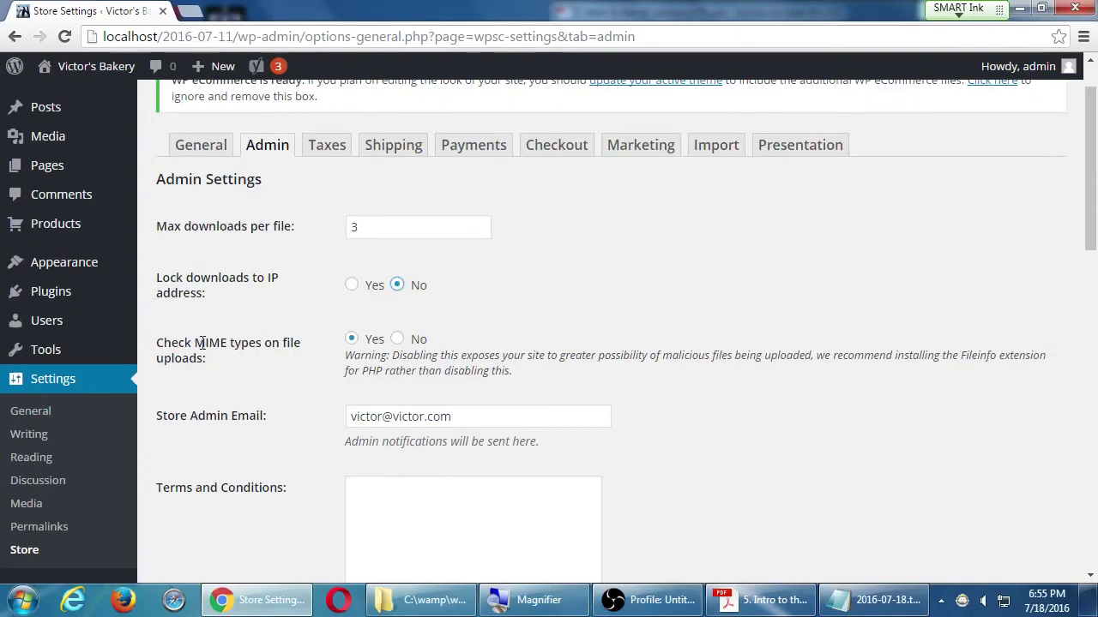
left_click_drag(204, 343, 257, 358)
left_click(261, 365)
scroll(232, 348, "down", 4)
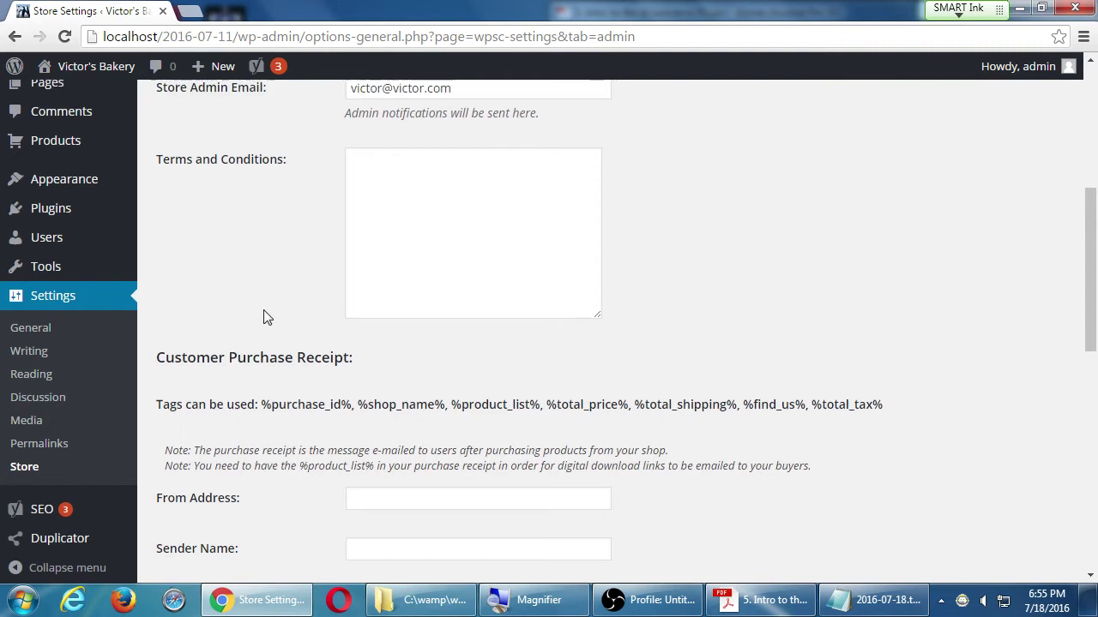
scroll(368, 301, "up", 1)
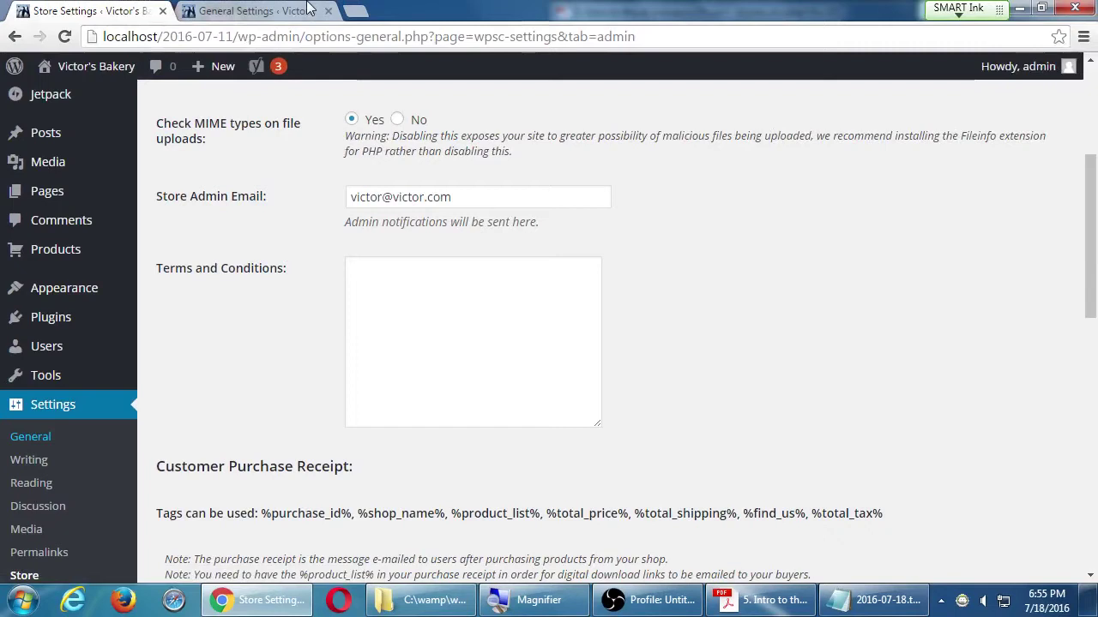
left_click(266, 9)
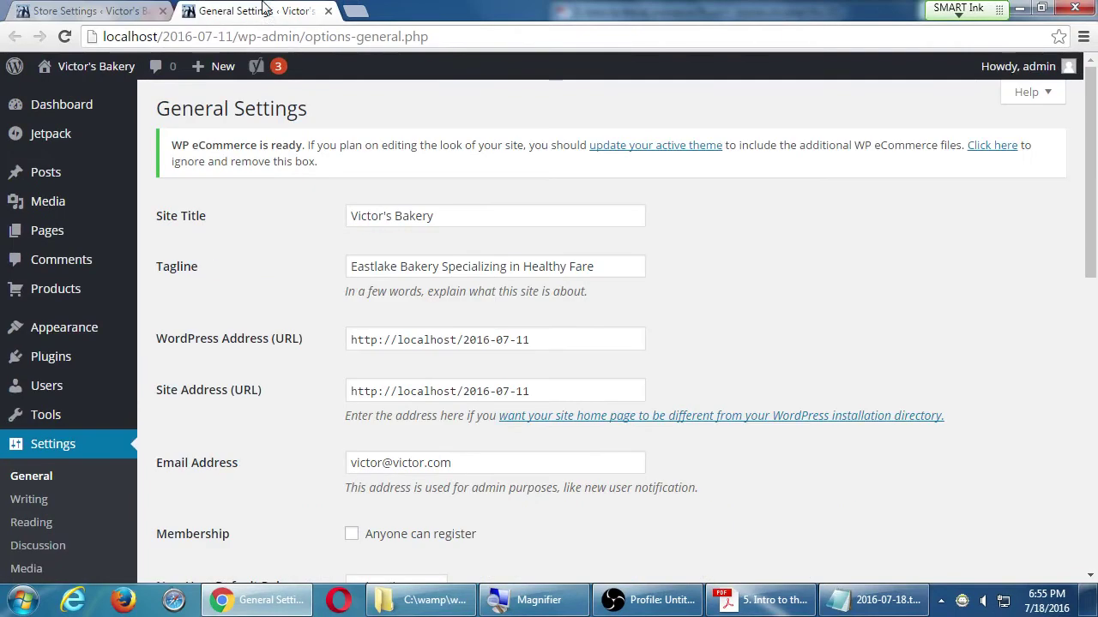
scroll(468, 410, "down", 1)
left_click_drag(453, 398, 271, 401)
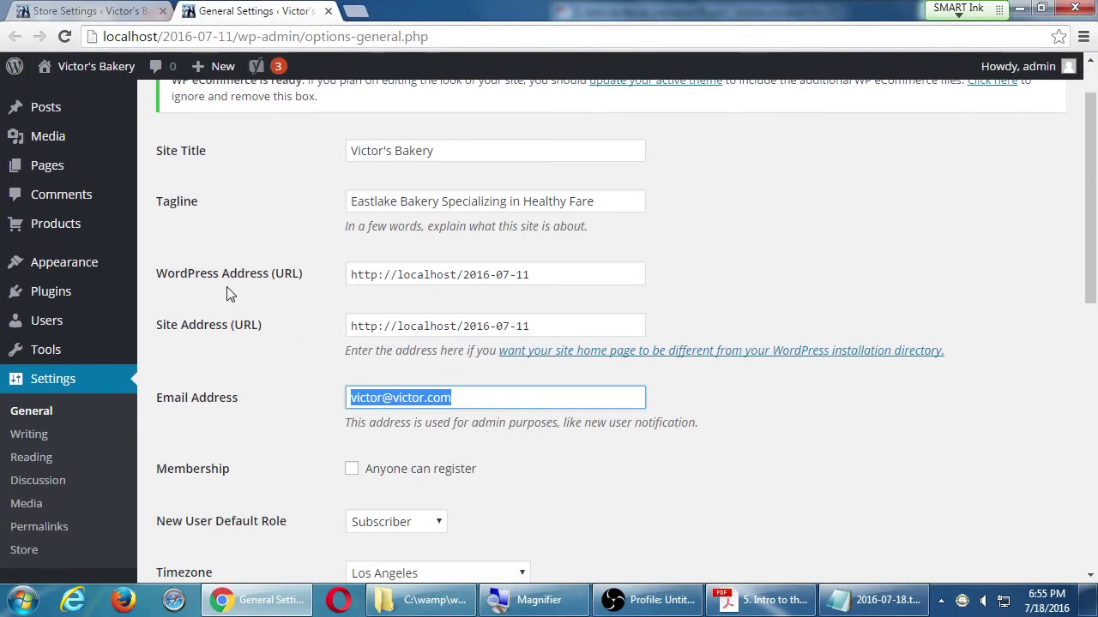
left_click(327, 11)
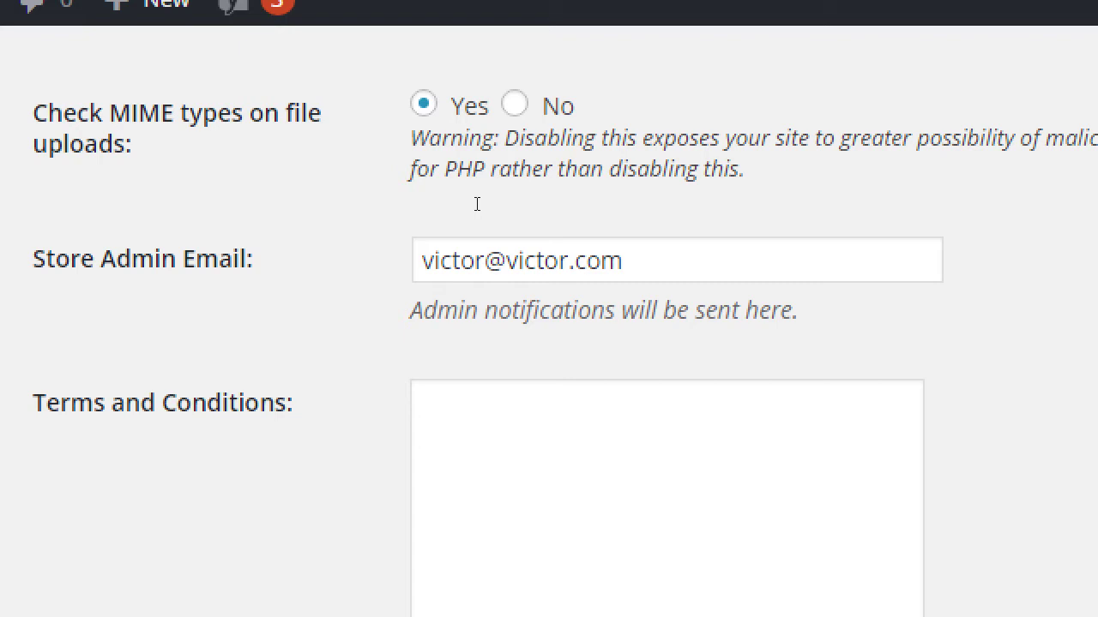
- Type 'These items are manufactured in a facility that processes nuts dairy.' into Terms and Conditions
scroll(392, 252, "down", 2)
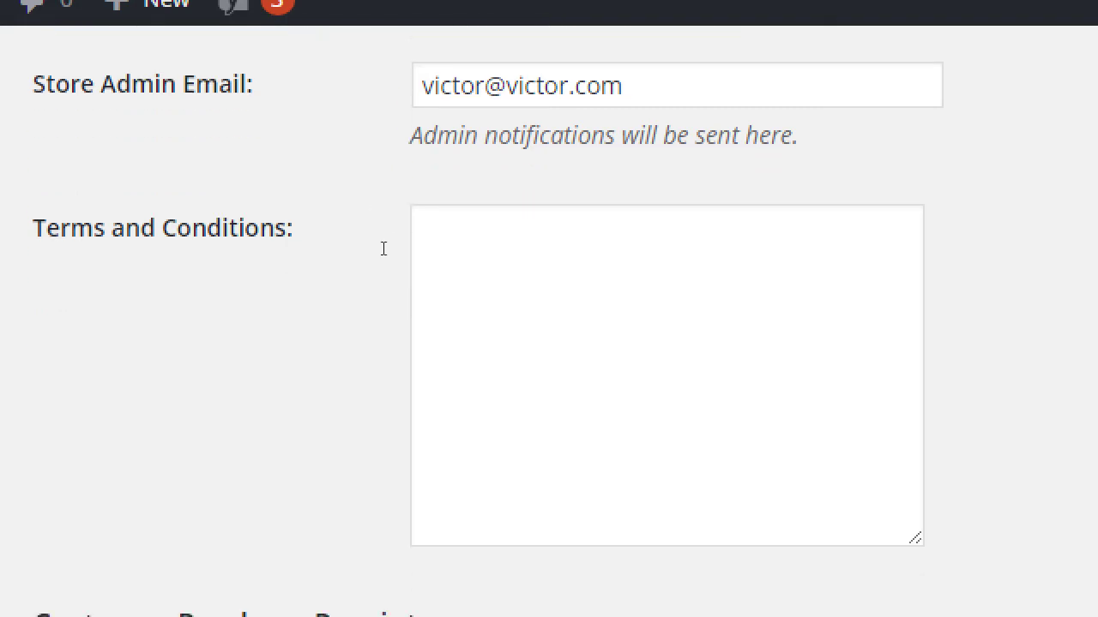
left_click(384, 248)
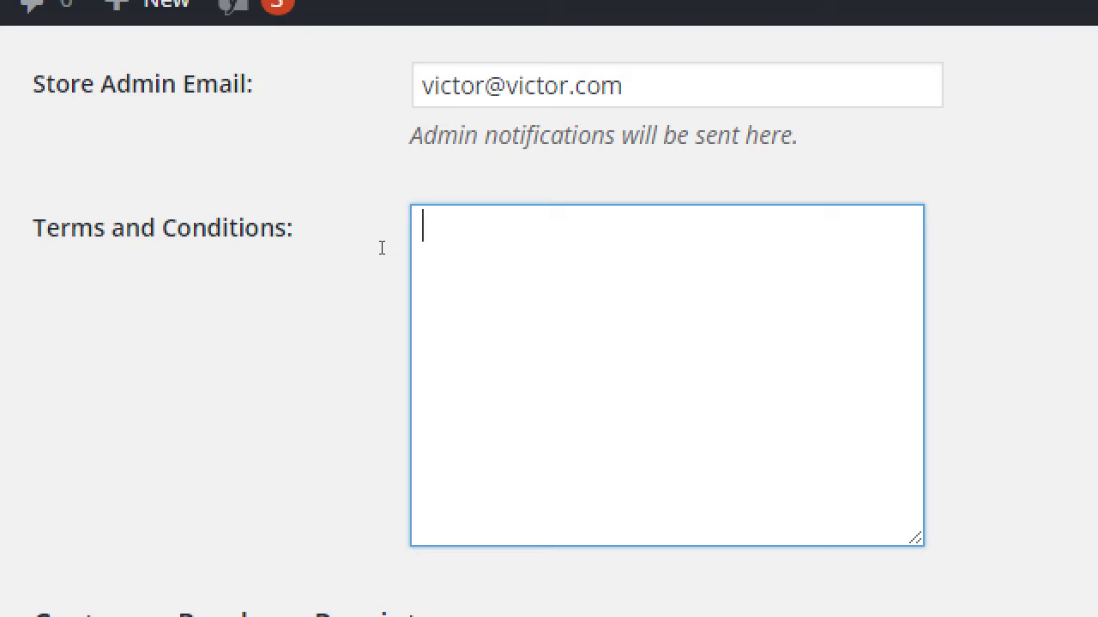
type("These items are m")
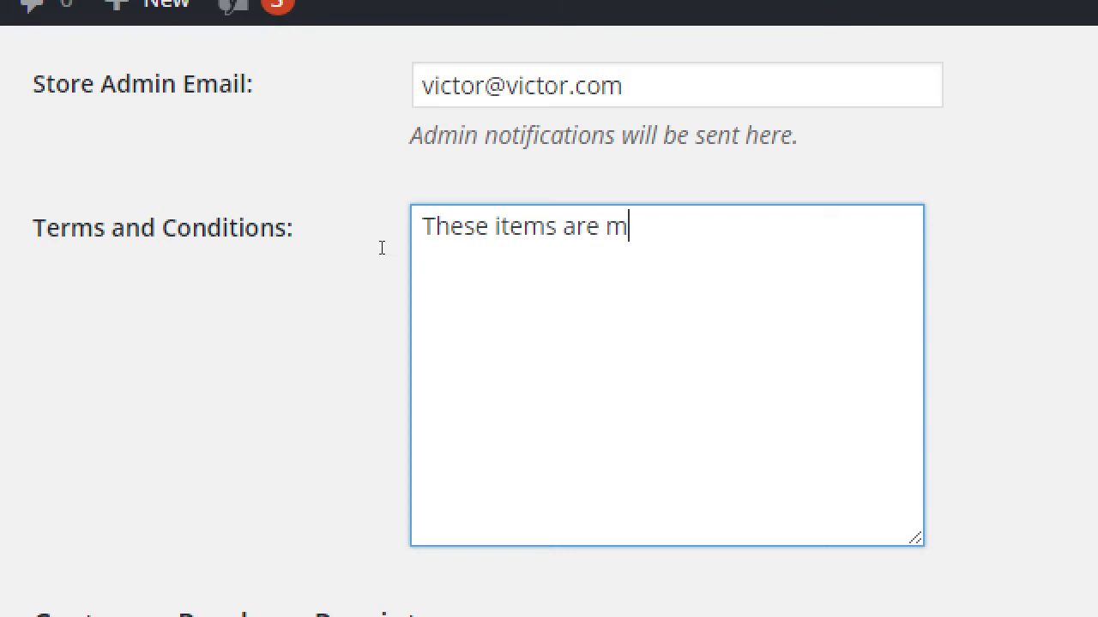
type("anufact")
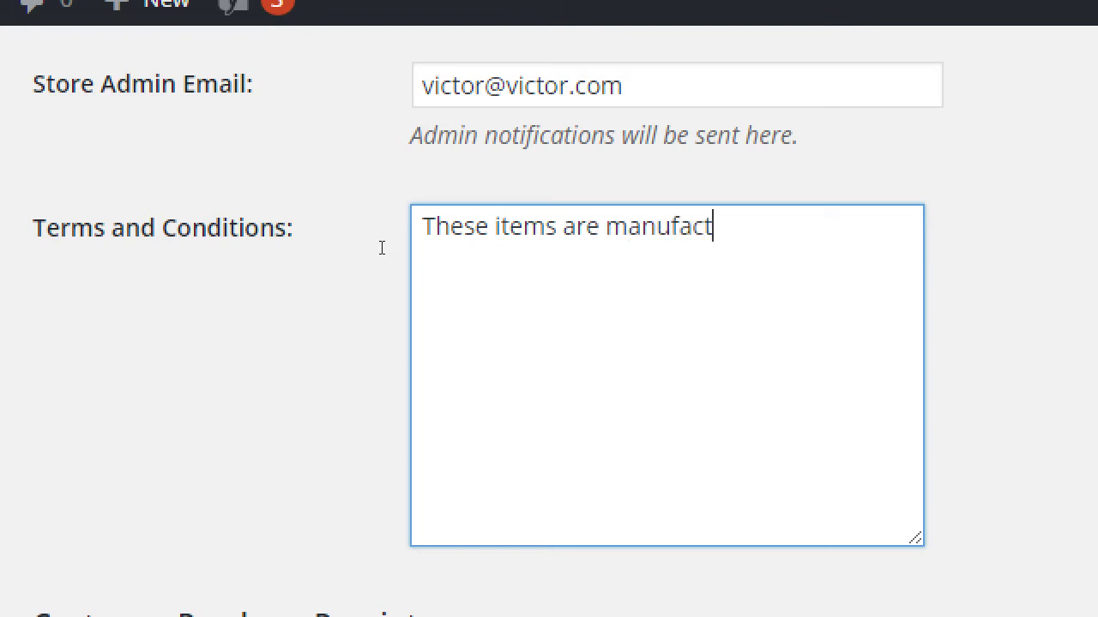
type("ured in a facilty that")
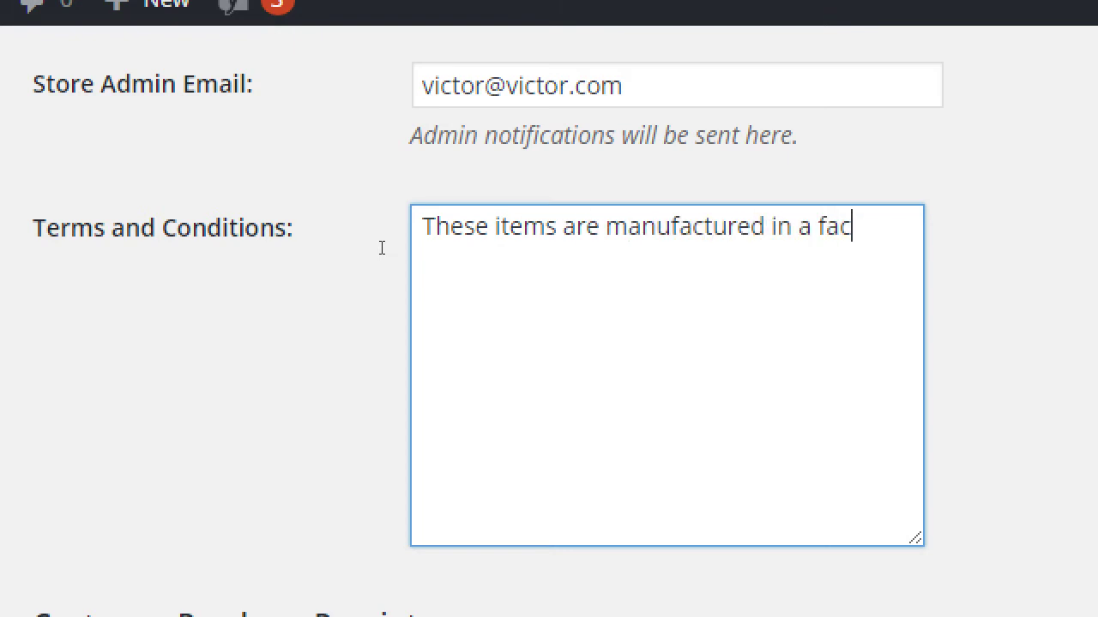
key("BackSpace")
key("BackSpace")
key("BackSpace")
key("BackSpace")
key("BackSpace")
key("BackSpace")
key("BackSpace")
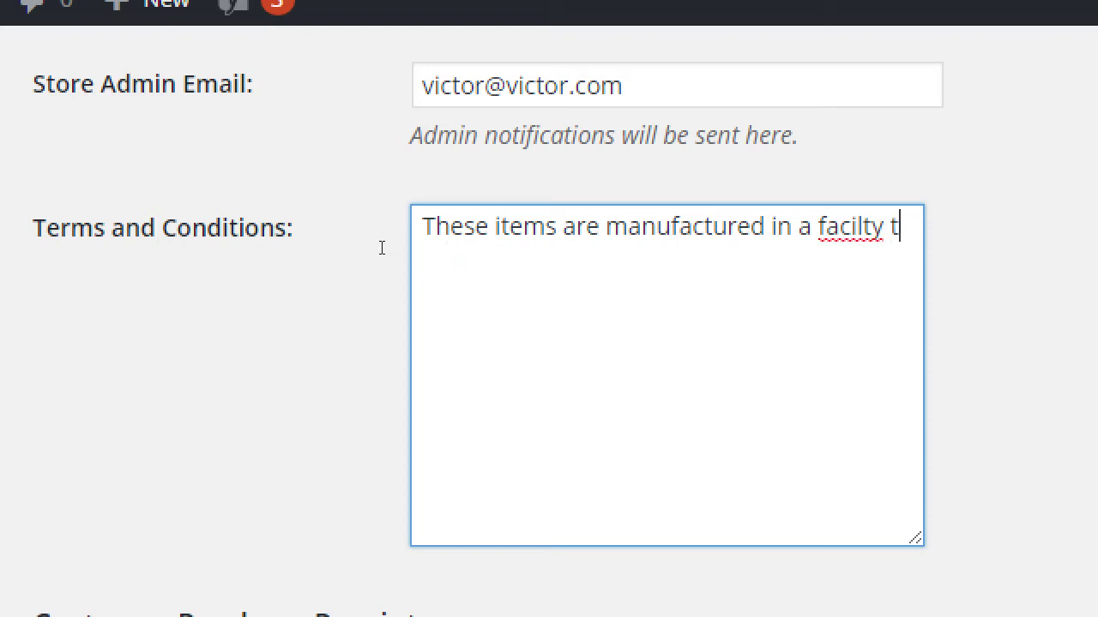
type("ity that processes nutw")
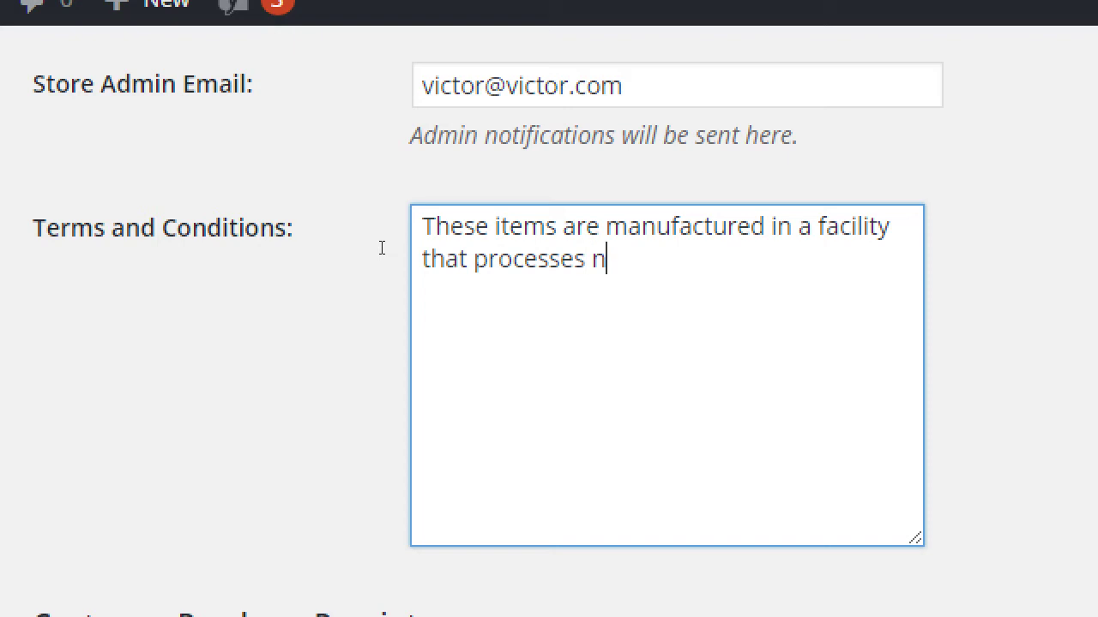
key("BackSpace")
key("BackSpace")
type("s dairy.")
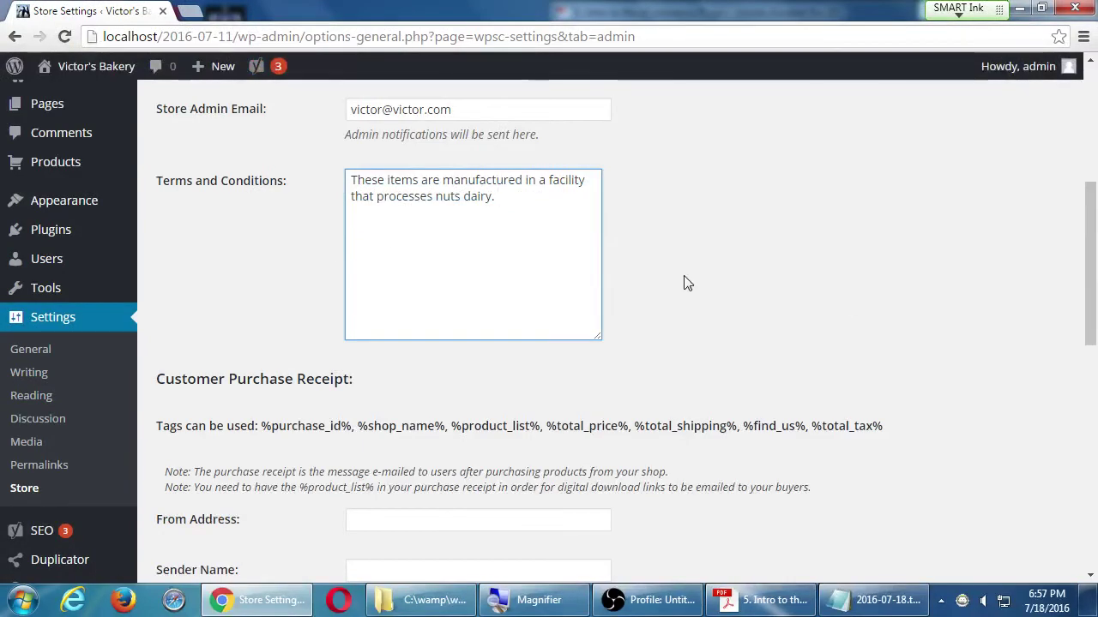
- Enter 'Victor's Bakery Sales Team' in the Customer Purchase Receipt's Sender Name field
scroll(847, 298, "down", 3)
scroll(847, 298, "down", 1)
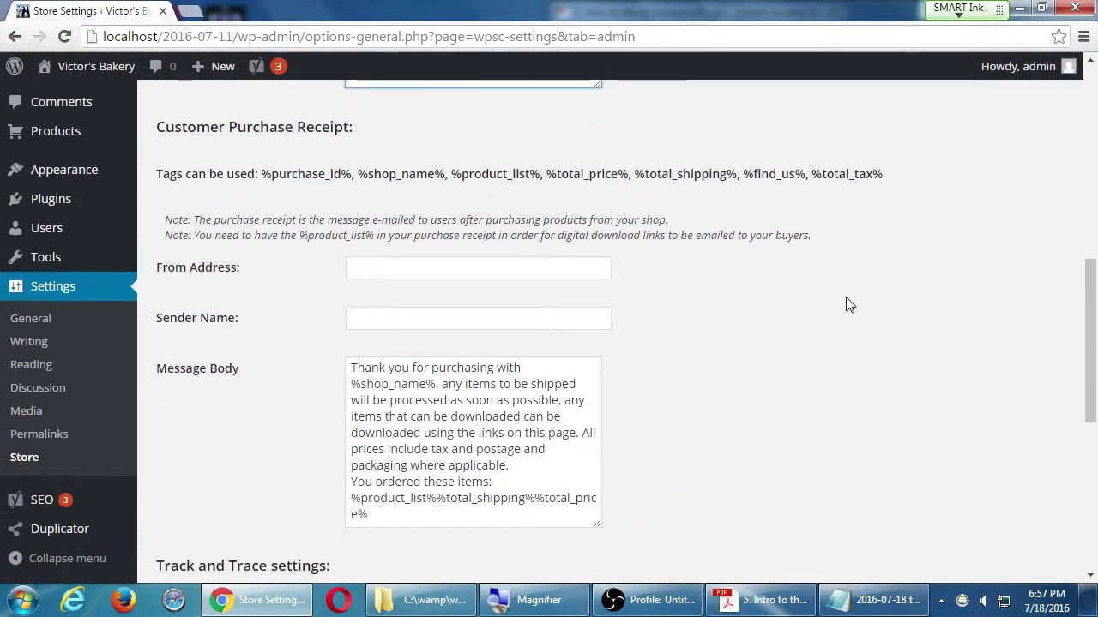
left_click_drag(1092, 319, 1091, 329)
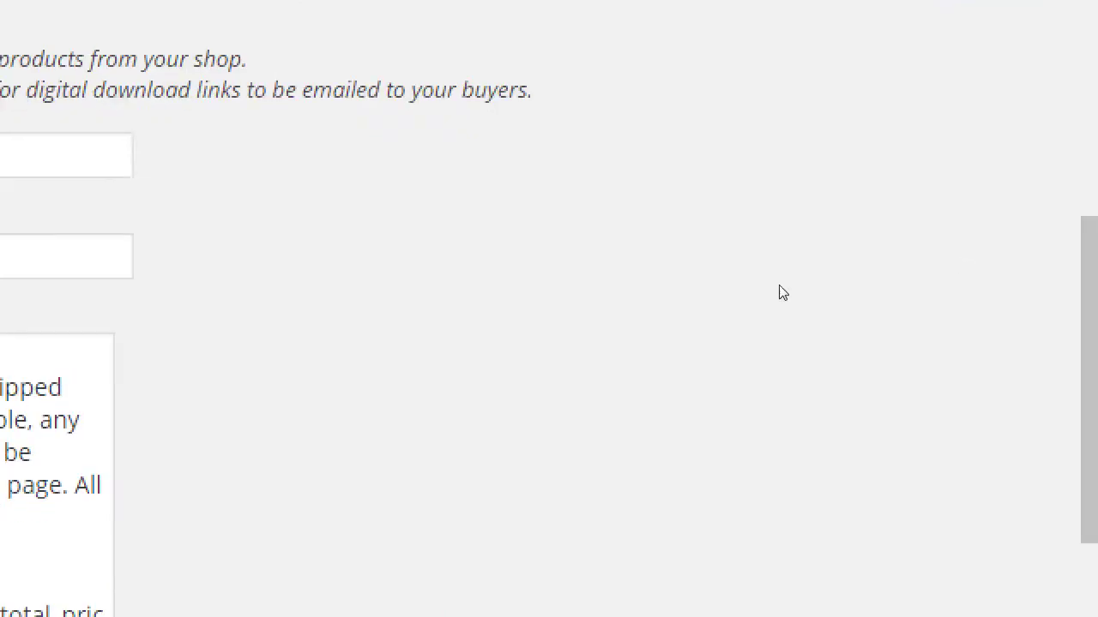
mouse_move(129, 225)
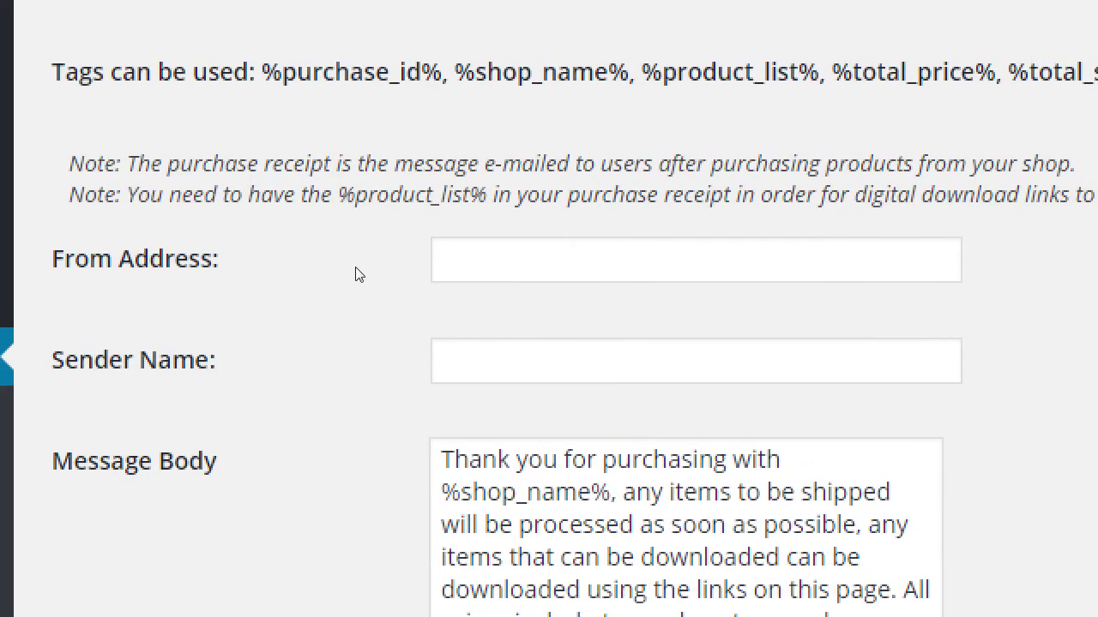
key("Tab")
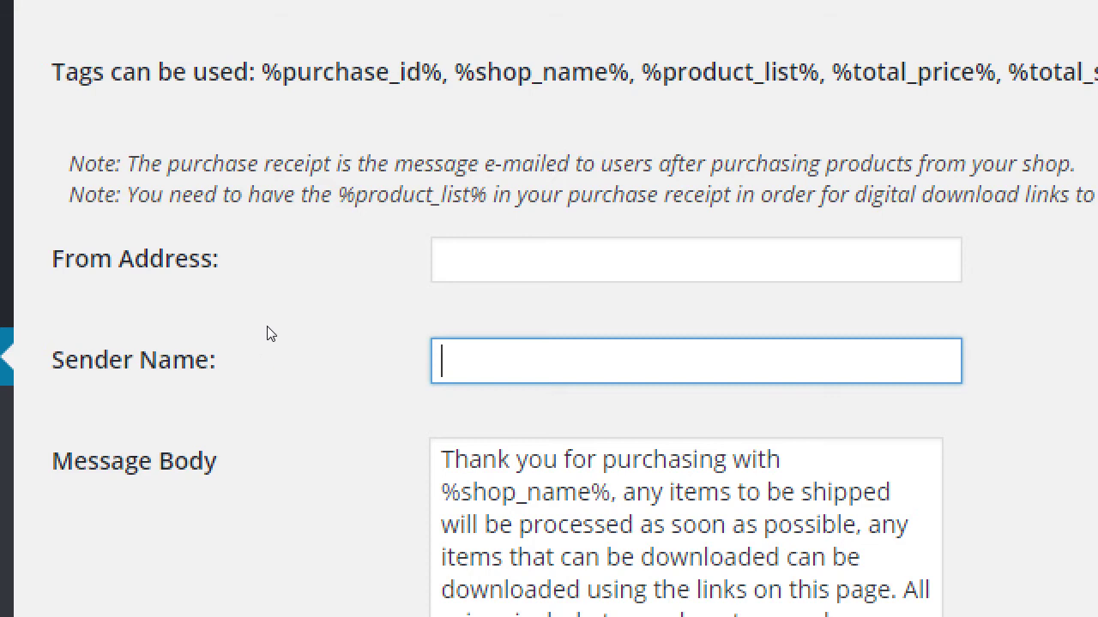
type("Victor's BAkery")
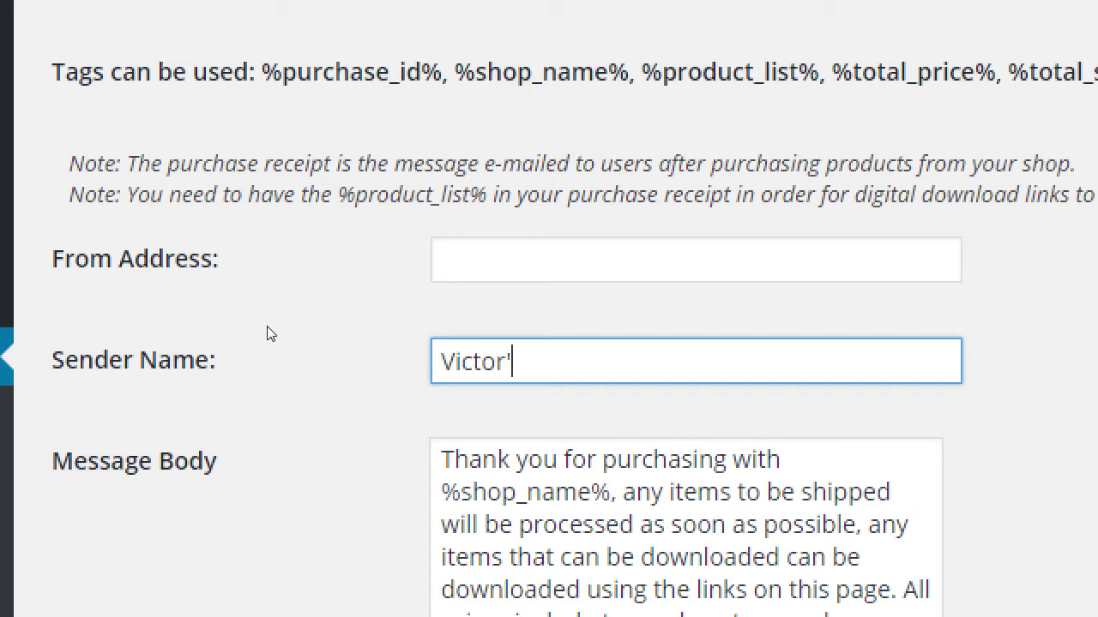
key("BackSpace")
key("BackSpace")
key("BackSpace")
key("BackSpace")
key("BackSpace")
key("BackSpace")
type("akery Sales ")
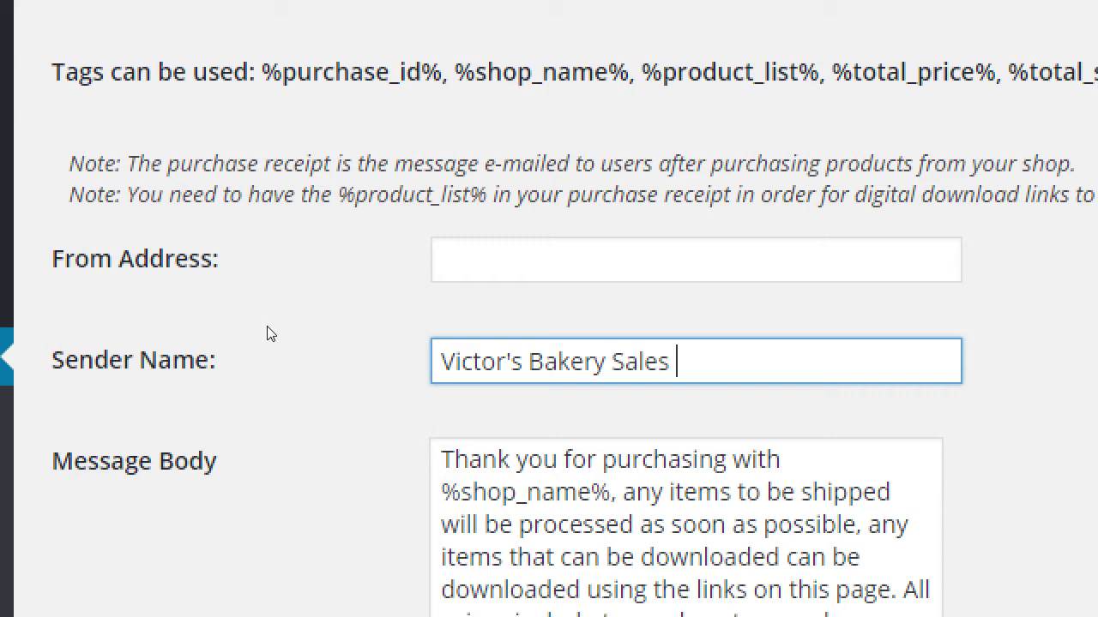
type("Team")
- Rewrite the old bootworld.biz From Address as a help mailbox on the bakery's .com domain
key("shift+Tab")
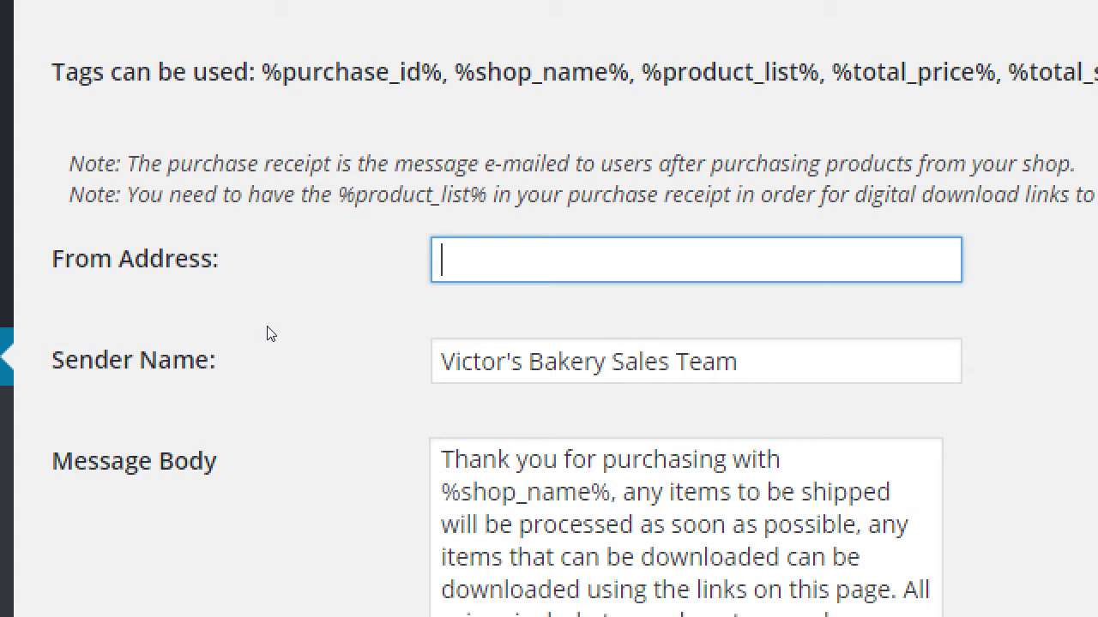
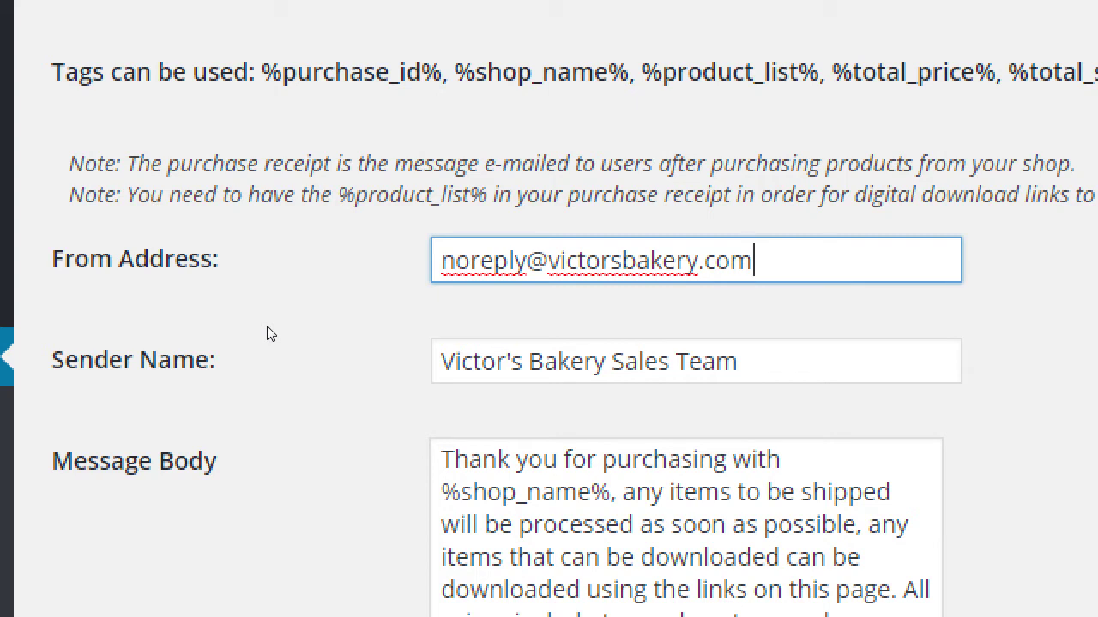
key("Delete")
key("Delete")
key("Delete")
key("Delete")
key("Delete")
key("Delete")
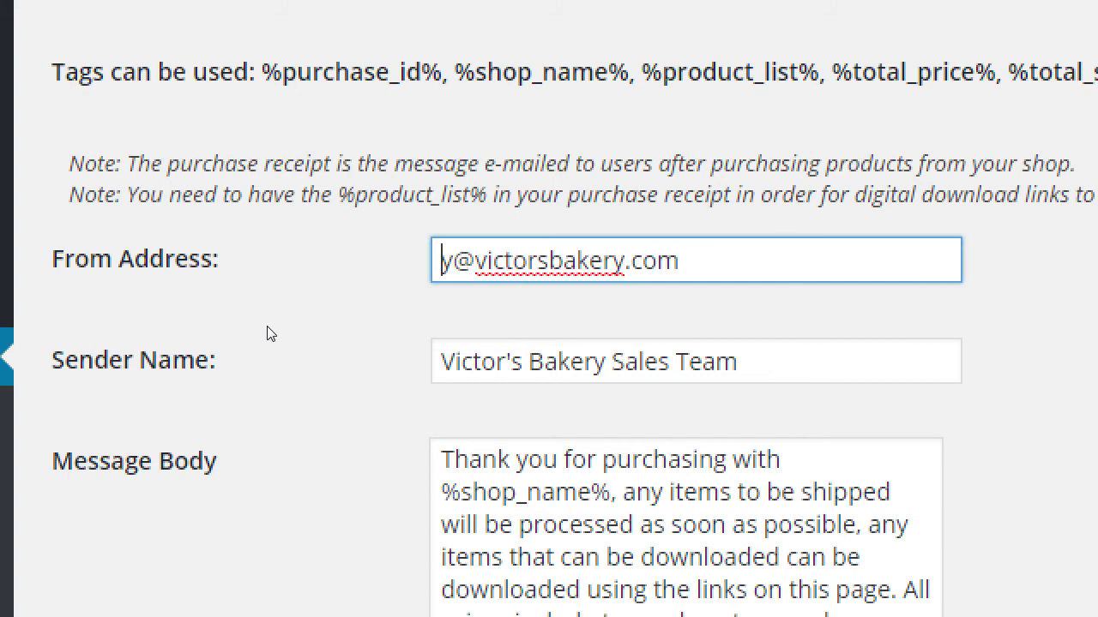
key("Delete")
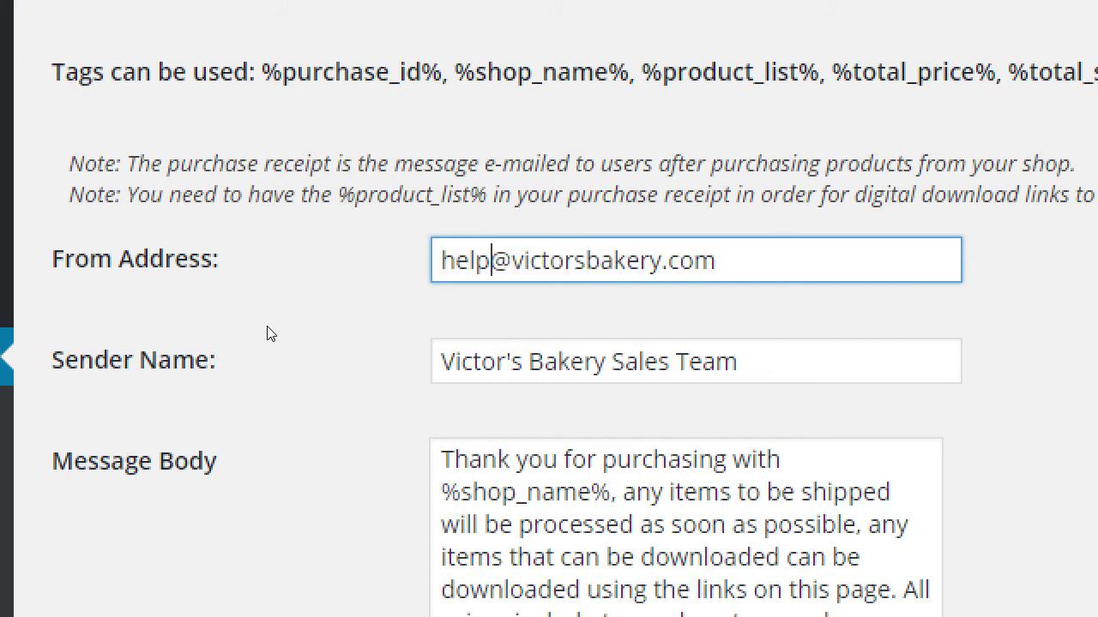
key("Home")
key("shift+End")
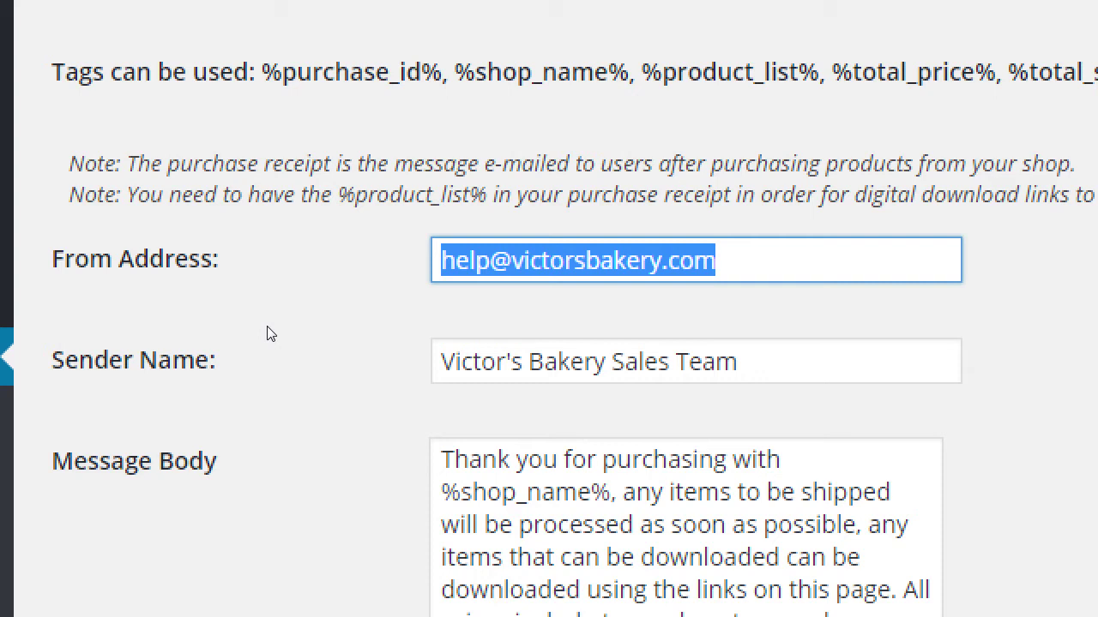
key("Home")
key("Delete")
key("Delete")
key("Delete")
key("Delete")
key("Delete")
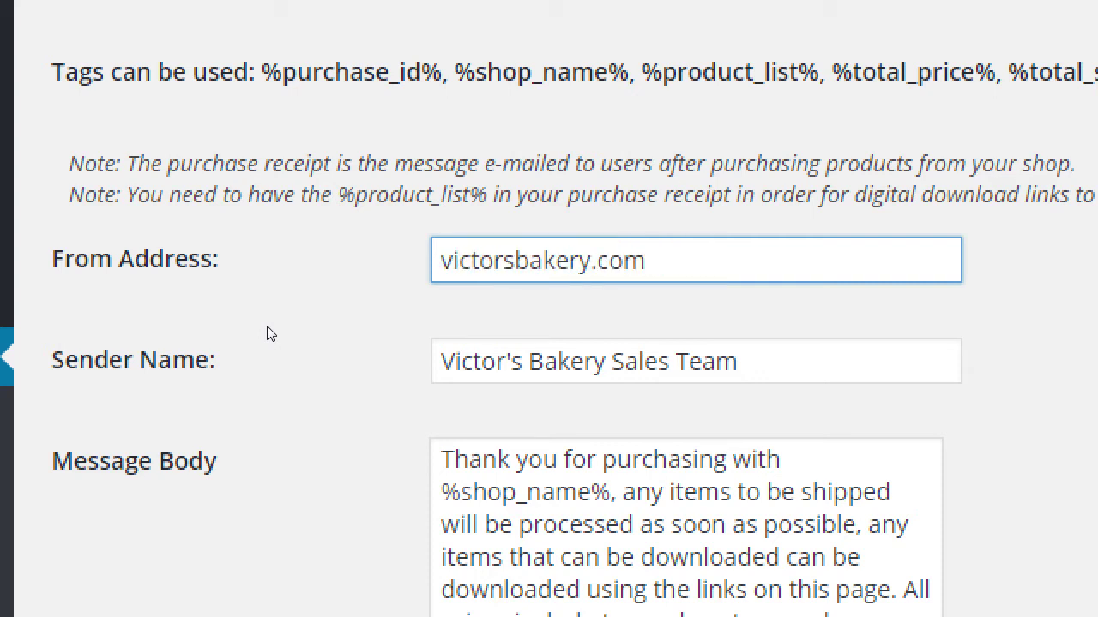
key("End")
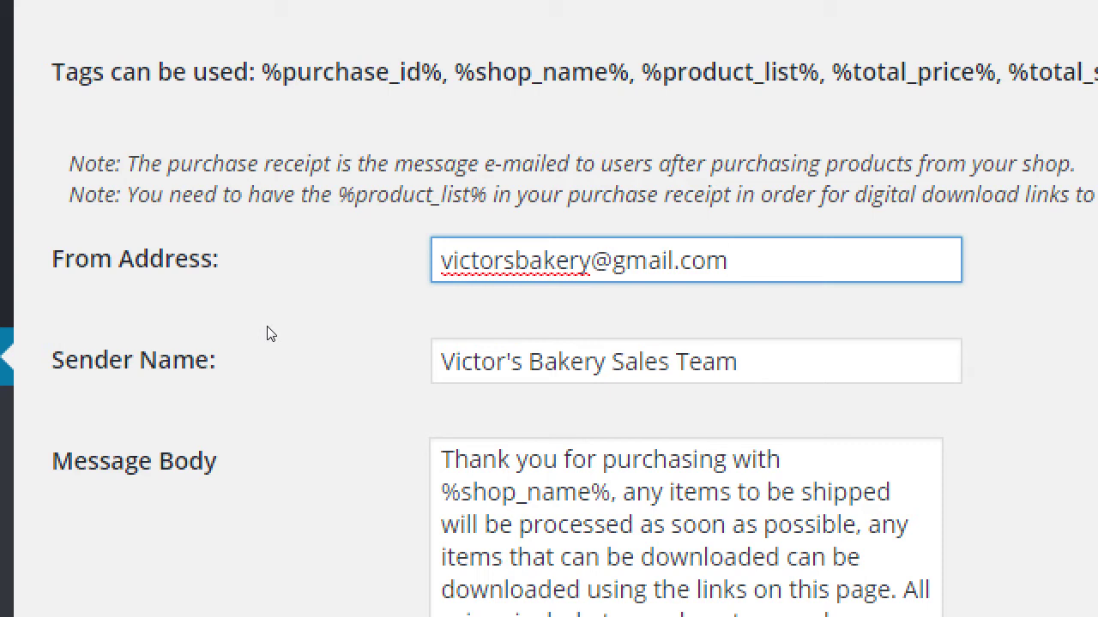
key("ctrl+a")
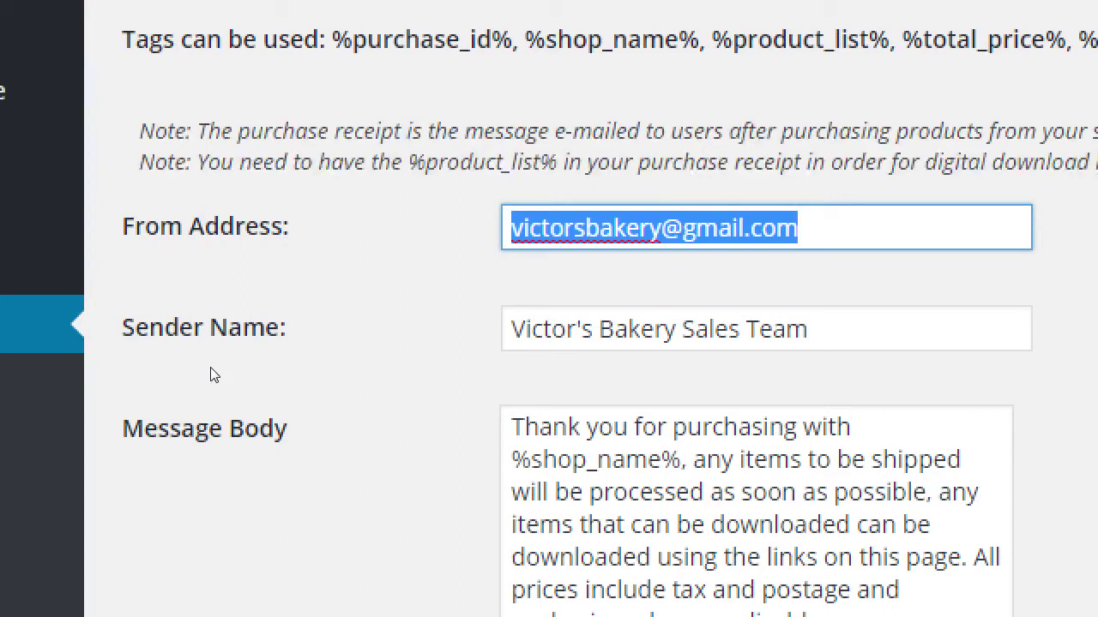
key("End")
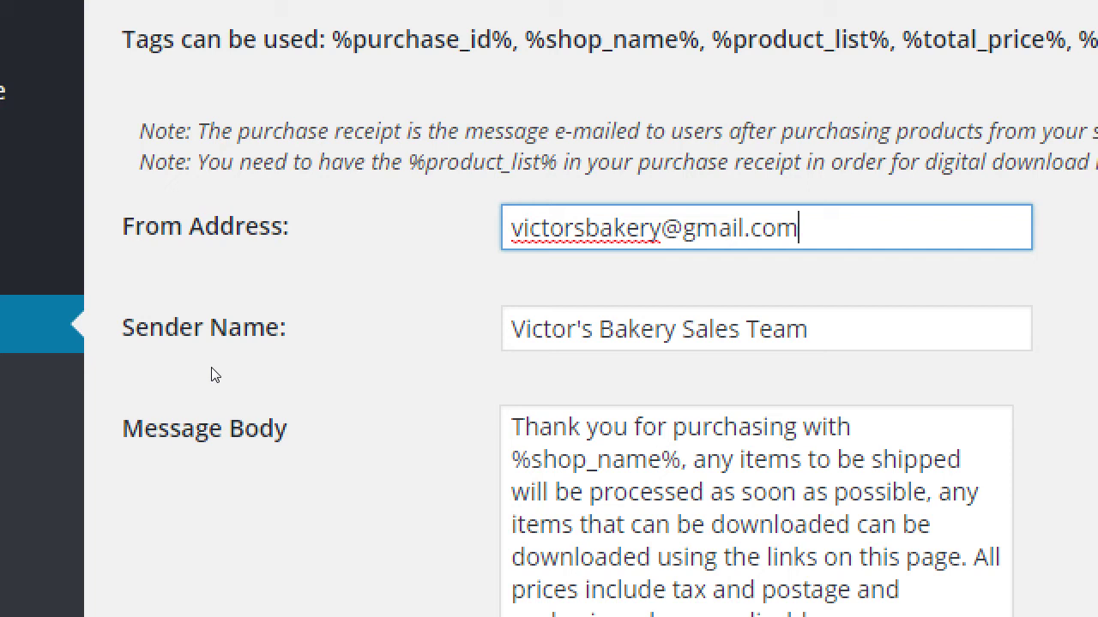
- Swap the Gmail From Address for a noreply mailbox at the bakery's .com domain
key("BackSpace")
key("BackSpace")
key("BackSpace")
key("BackSpace")
key("BackSpace")
key("BackSpace")
key("BackSpace")
key("BackSpace")
key("BackSpace")
key("BackSpace")
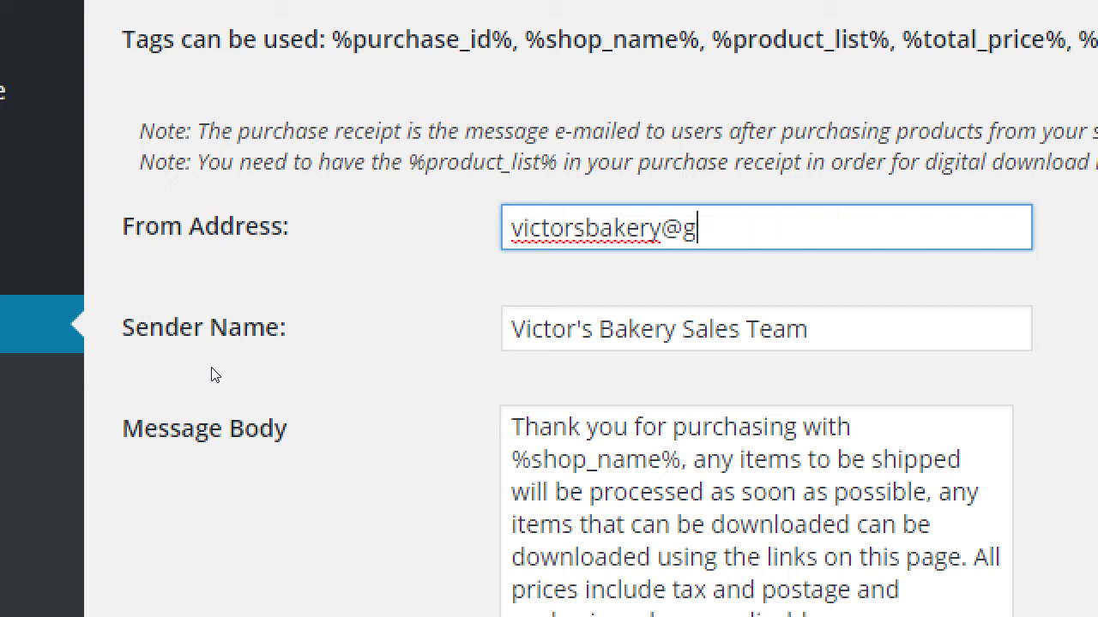
key("Home")
key("End")
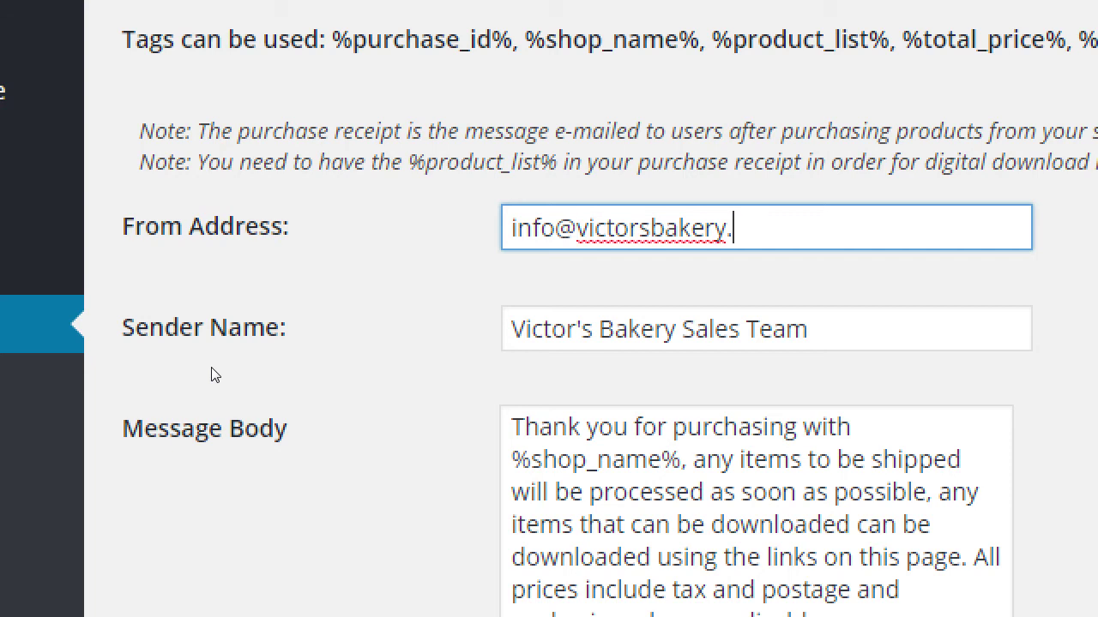
key("Home")
key("Delete")
key("Delete")
key("Delete")
key("Delete")
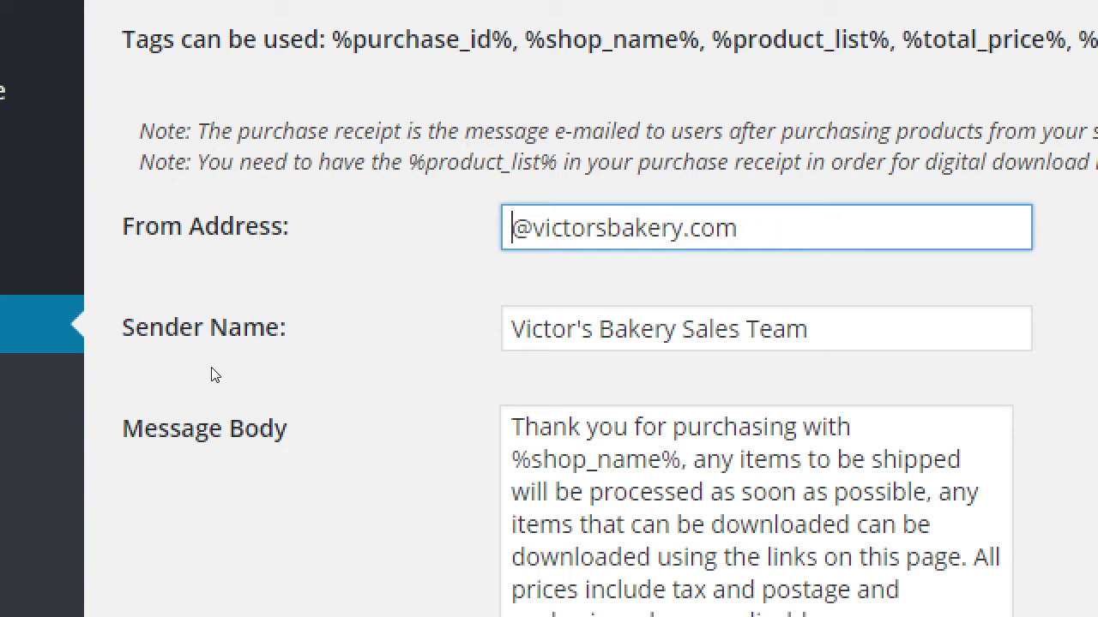
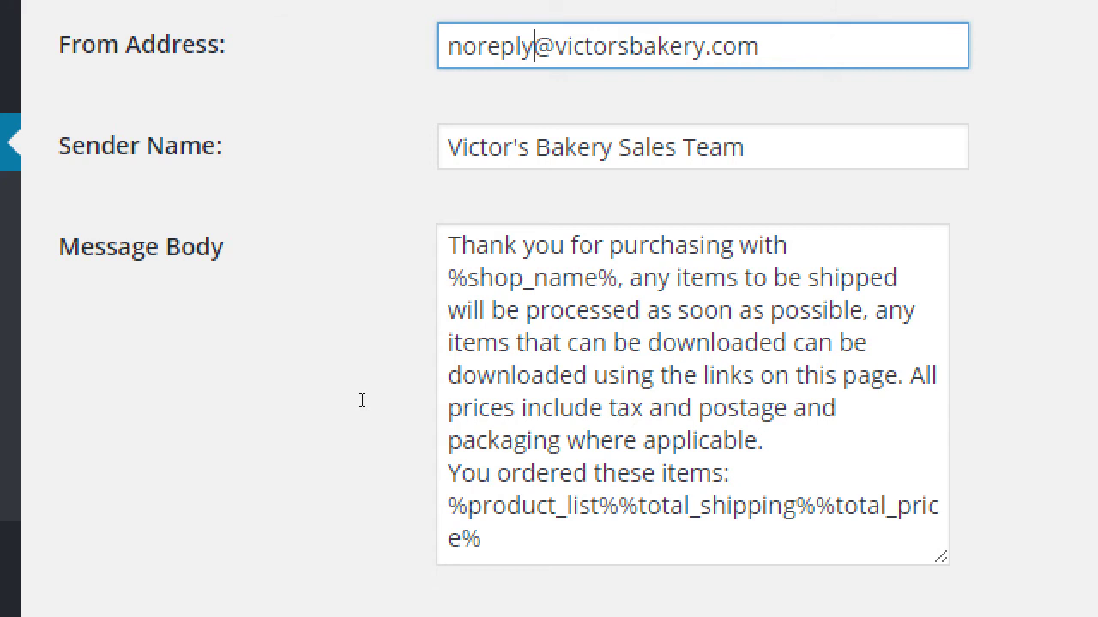
double_click(607, 277)
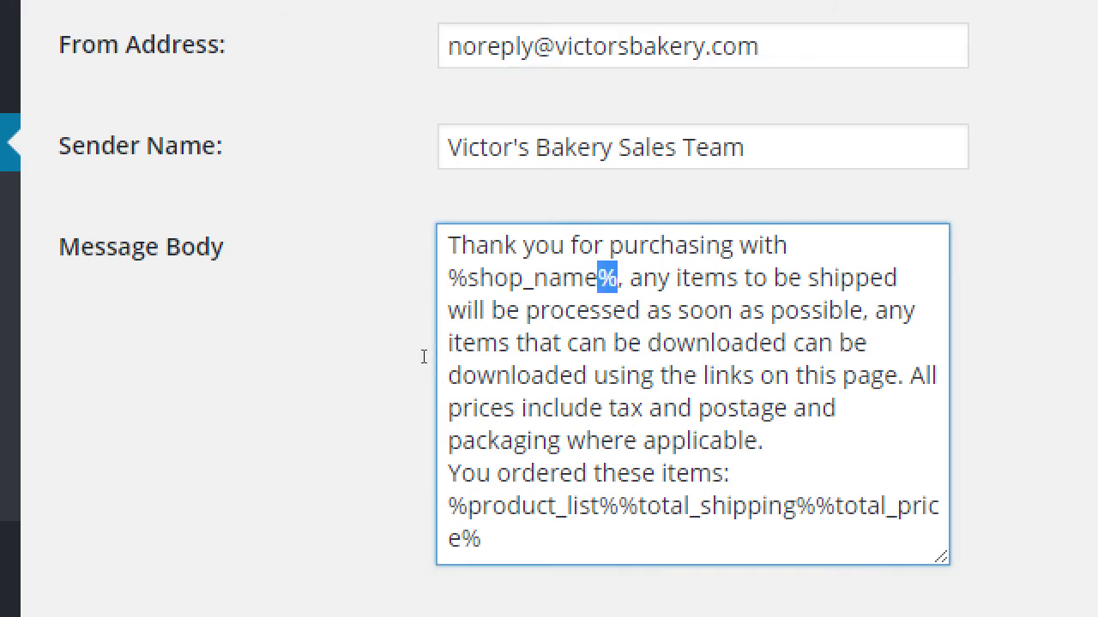
key("shift+Left")
key("shift+Left")
key("shift+Left")
key("shift+Left")
key("shift+Left")
key("shift+Left")
key("shift+Left")
key("shift+Left")
key("shift+Left")
key("shift+Left")
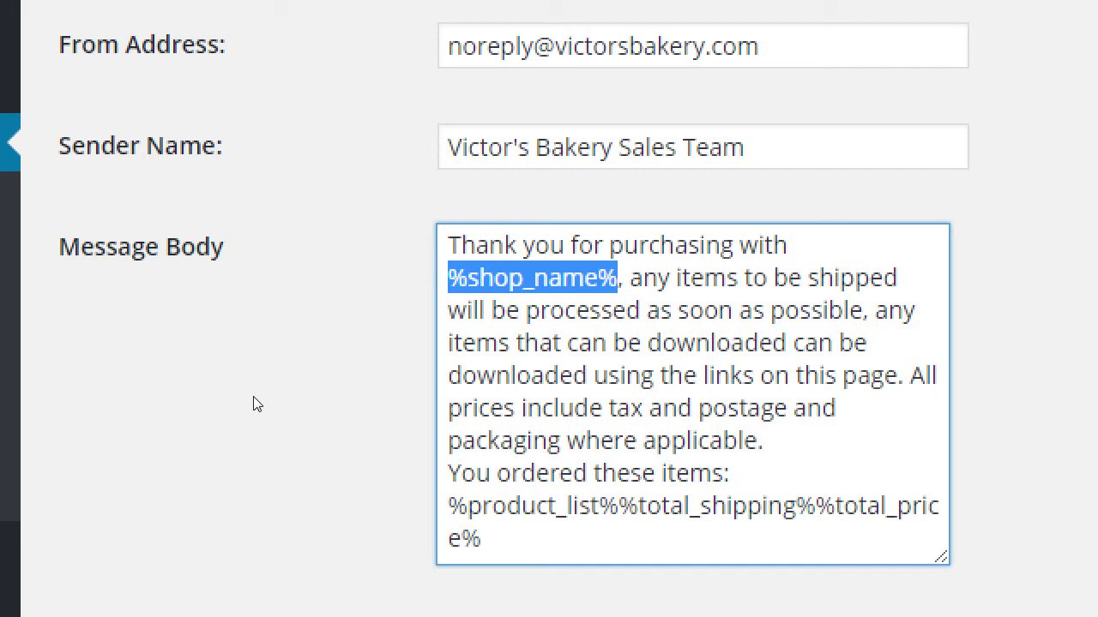
left_click(538, 415)
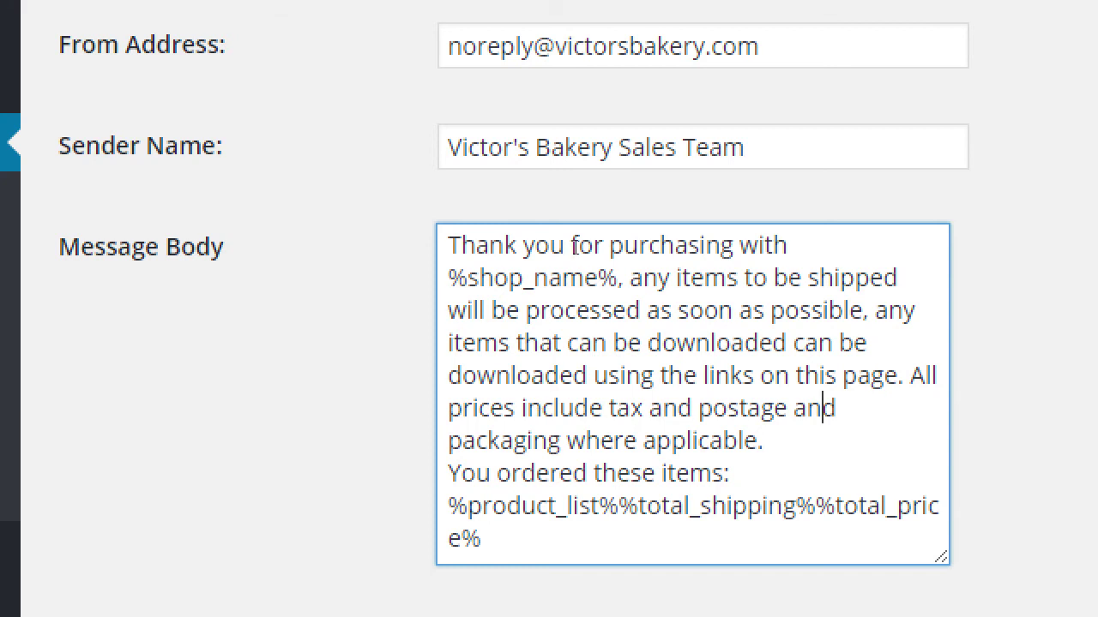
scroll(565, 362, "down", 3)
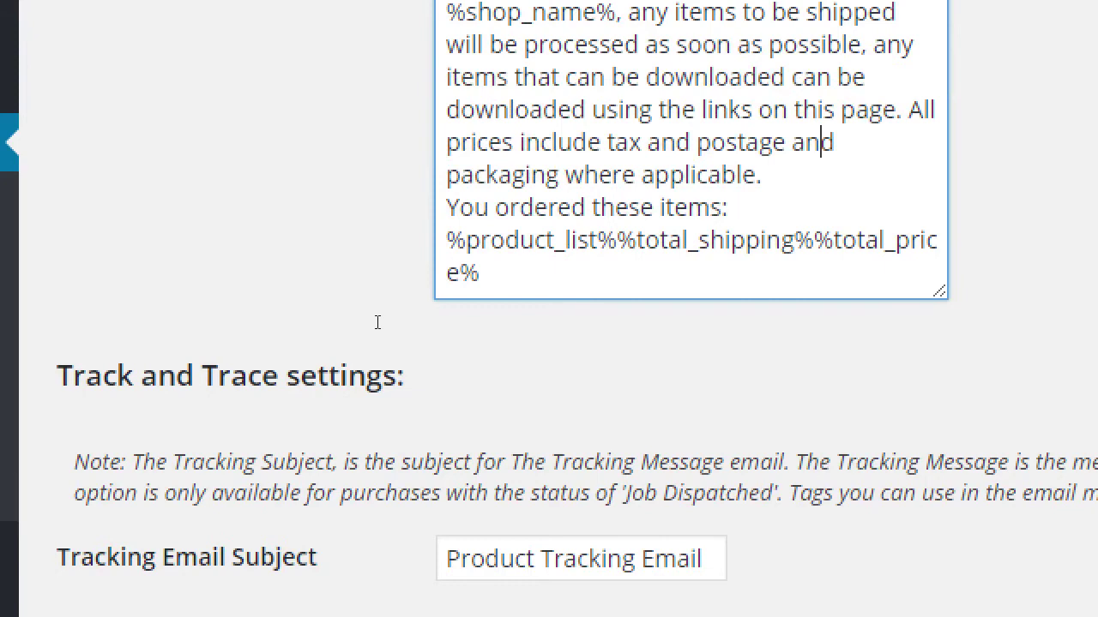
key("Down")
key("Down")
key("Down")
key("Home")
key("ctrl+shift+End")
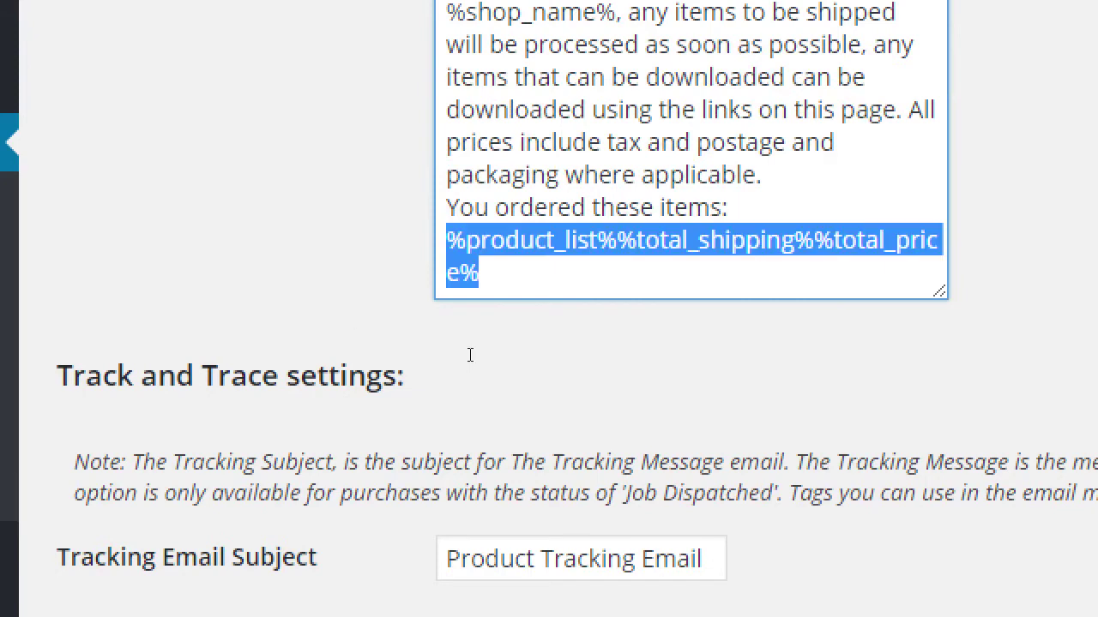
key("Right")
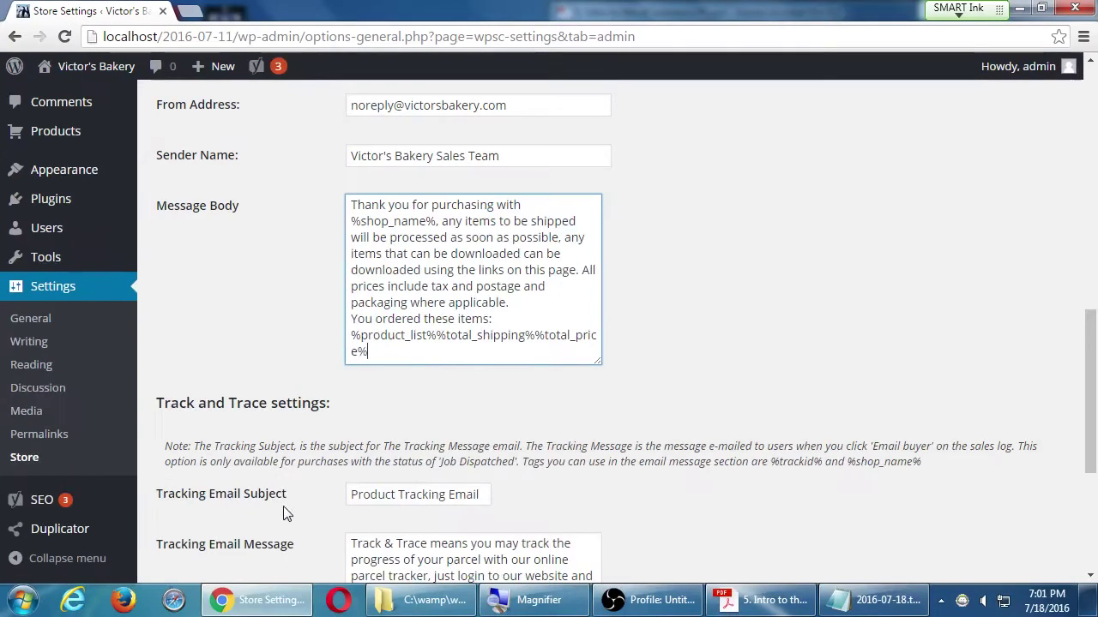
- Save the Admin tab changes, including max downloads 3 and the new receipt sender address
scroll(833, 422, "down", 4)
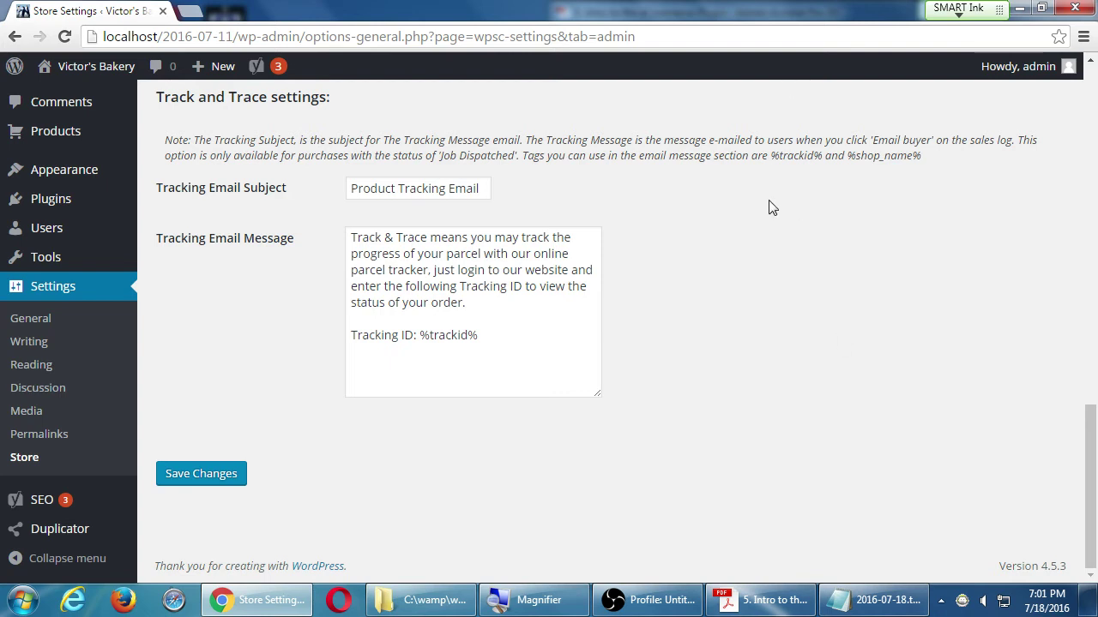
left_click(239, 471)
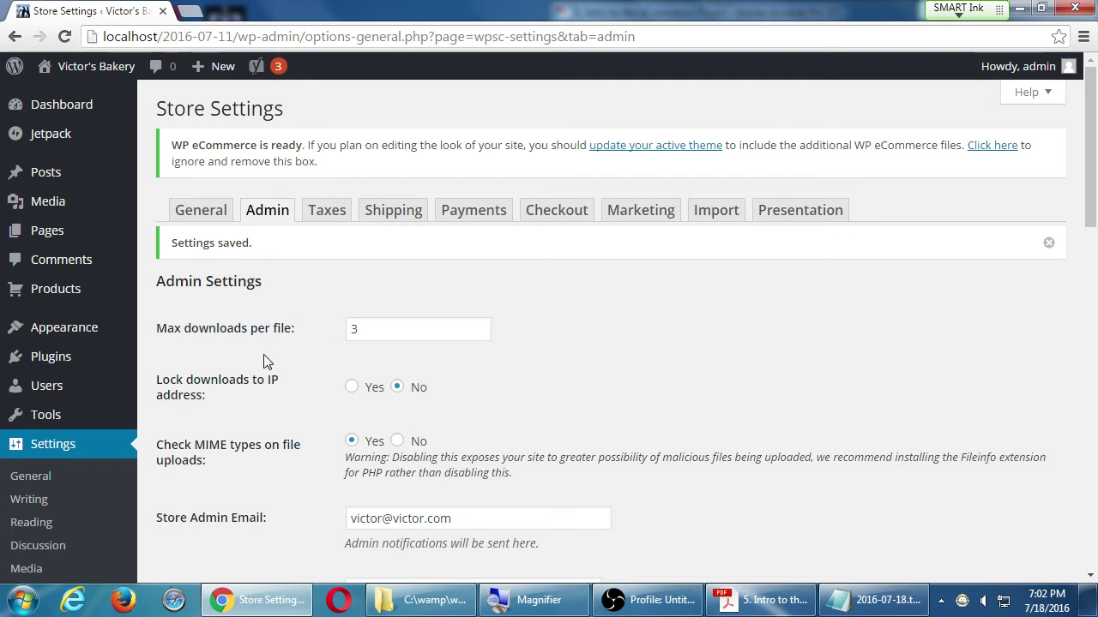
scroll(266, 356, "down", 10)
scroll(258, 377, "up", 10)
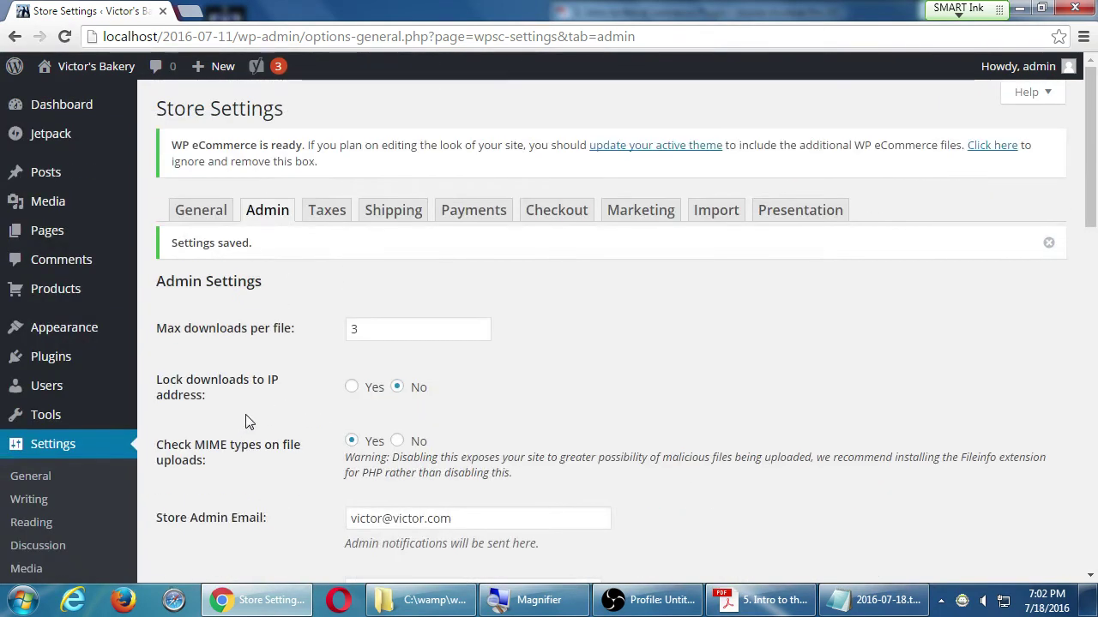
scroll(249, 433, "down", 10)
scroll(260, 445, "up", 1)
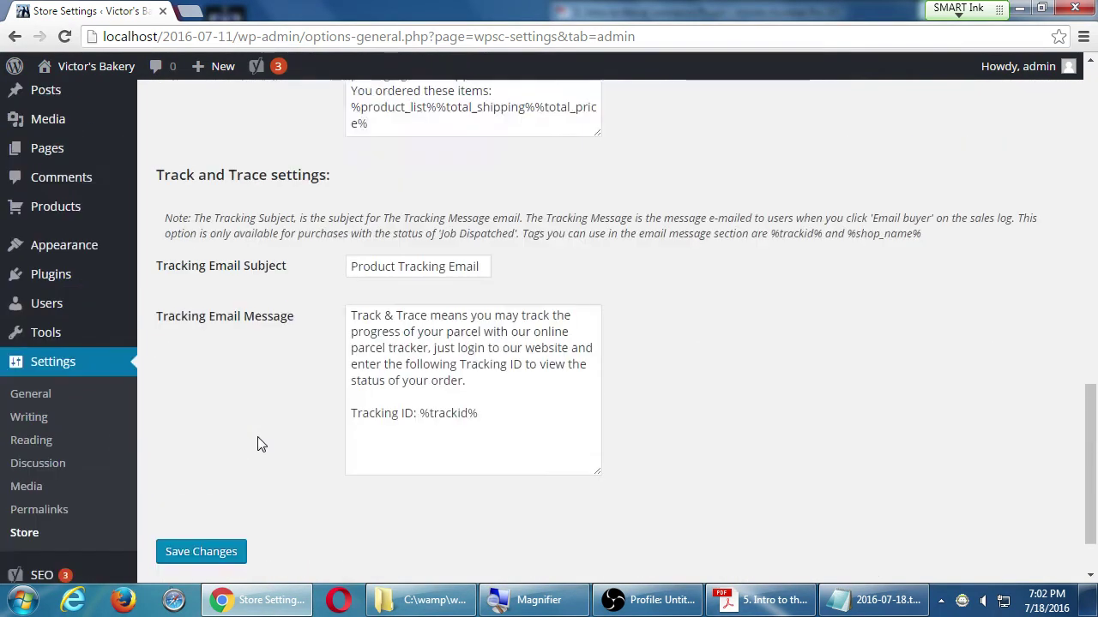
scroll(253, 444, "up", 10)
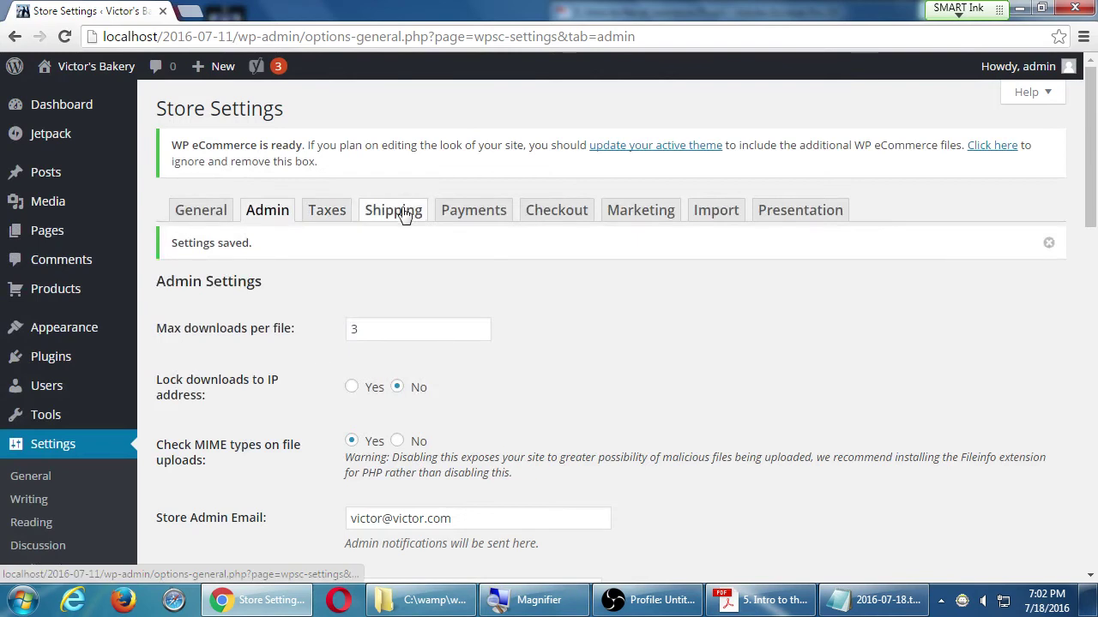
left_click(473, 220)
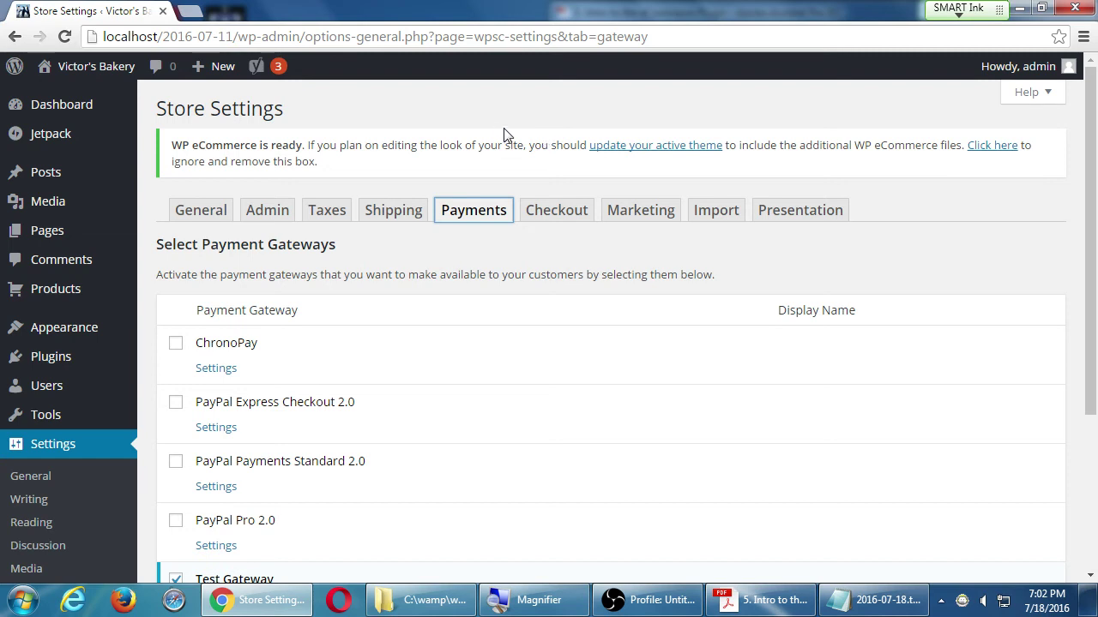
scroll(538, 184, "down", 3)
scroll(606, 256, "up", 1)
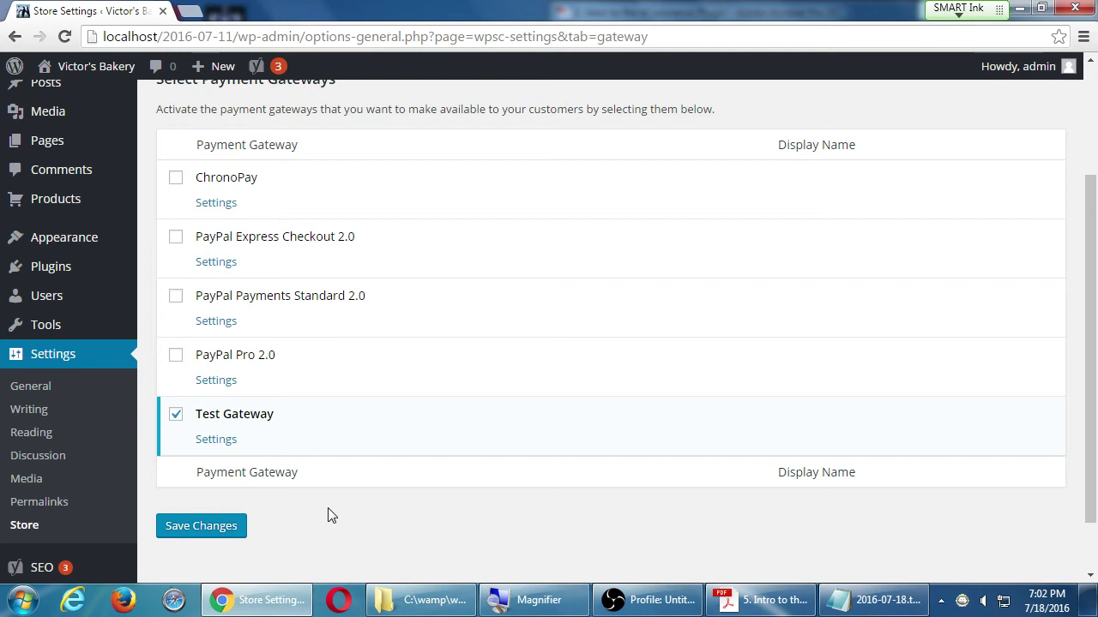
scroll(332, 515, "up", 2)
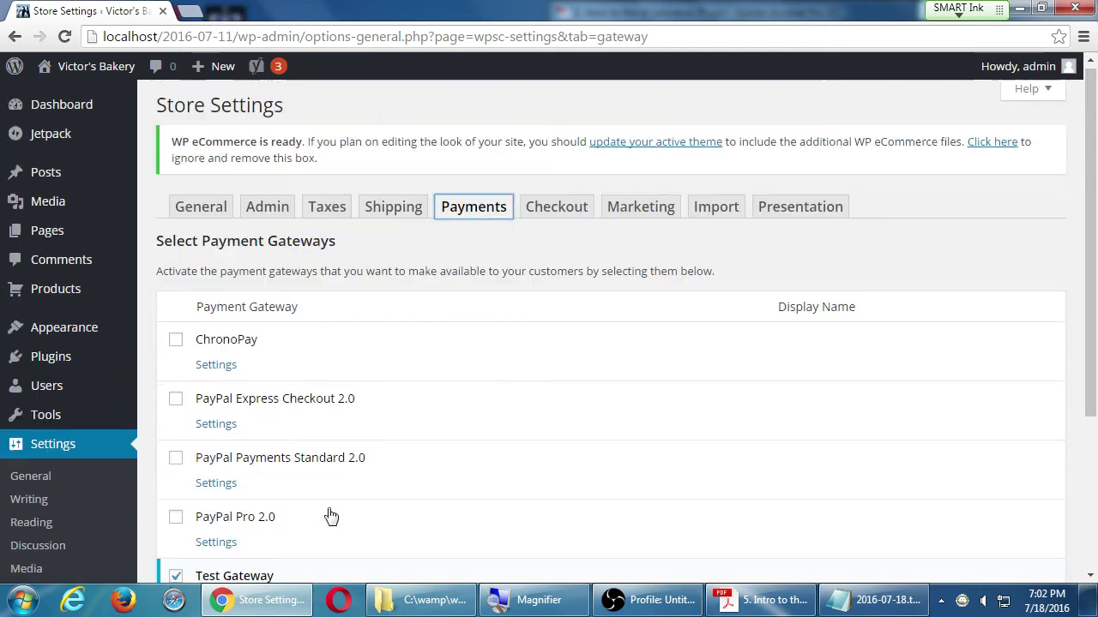
scroll(221, 258, "down", 1)
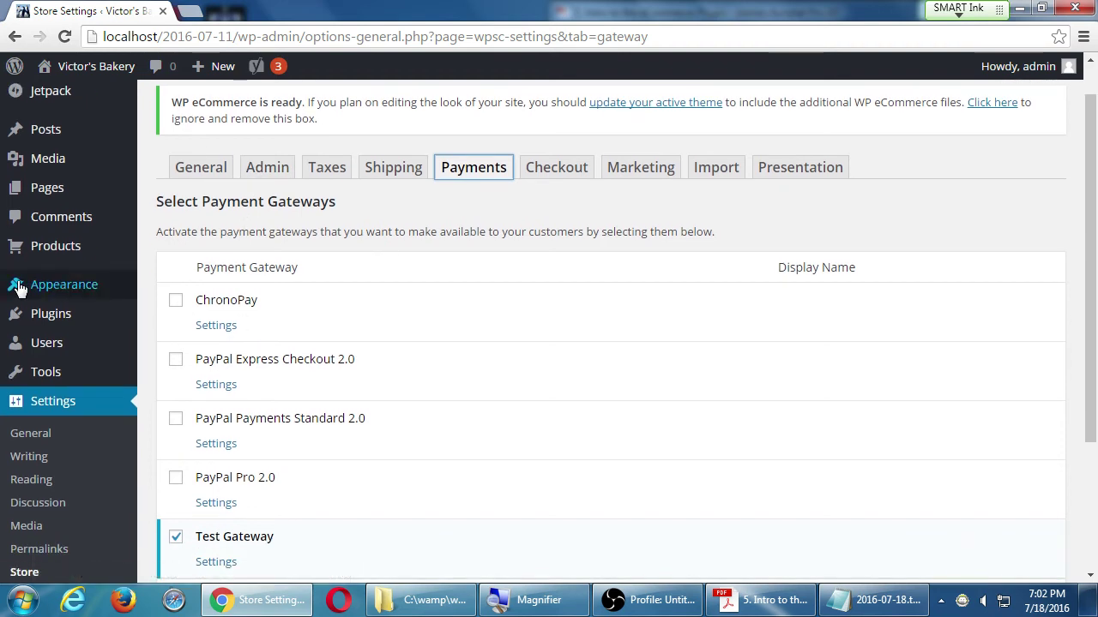
mouse_move(60, 249)
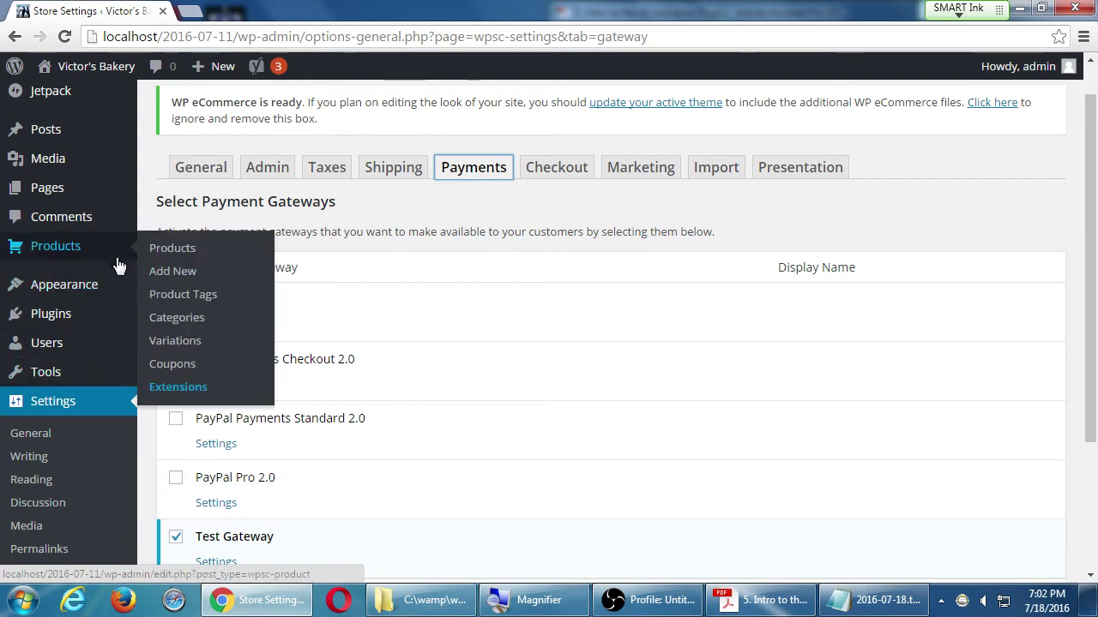
- Open Products > Extensions in a new tab and browse the Marketplace add-ons
middle_click(177, 387)
left_click(225, 10)
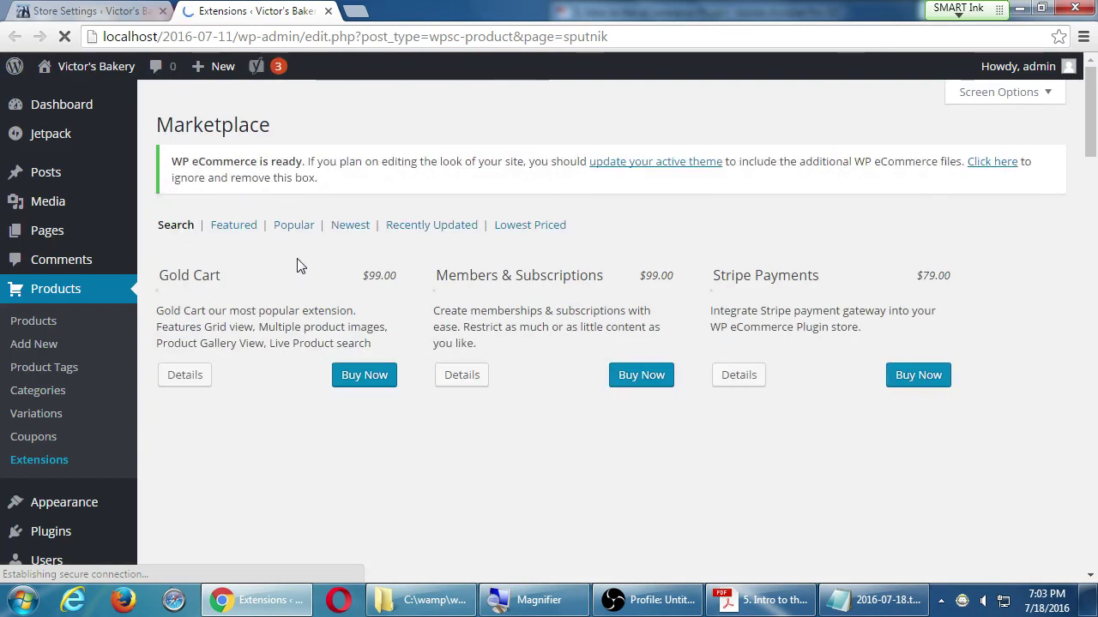
scroll(287, 319, "down", 1)
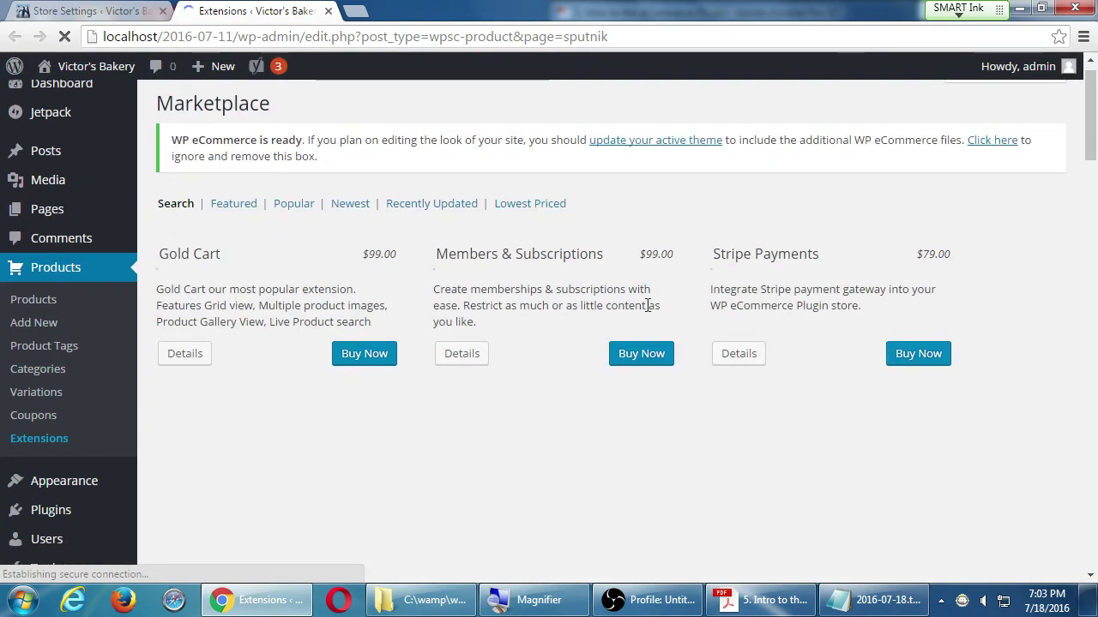
scroll(776, 285, "down", 5)
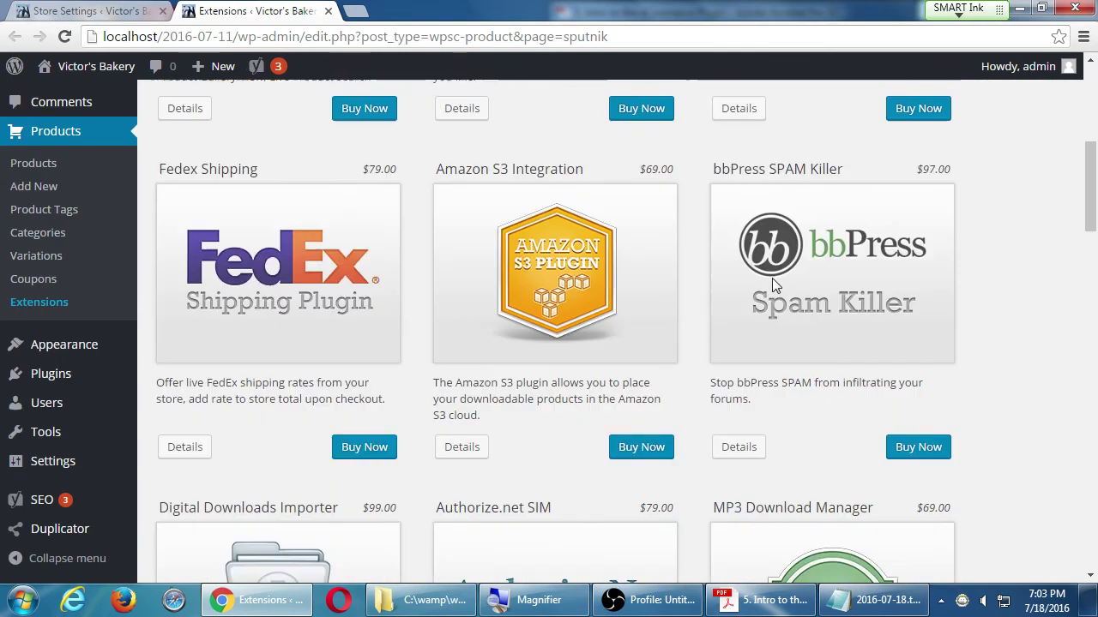
scroll(266, 274, "down", 2)
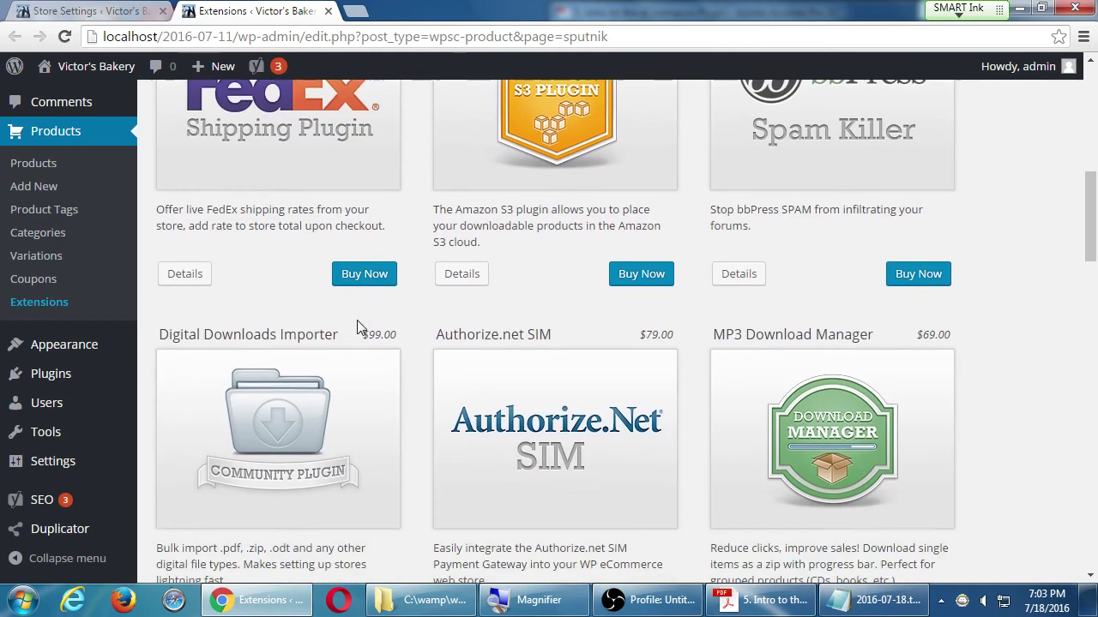
scroll(361, 326, "down", 3)
scroll(584, 242, "down", 2)
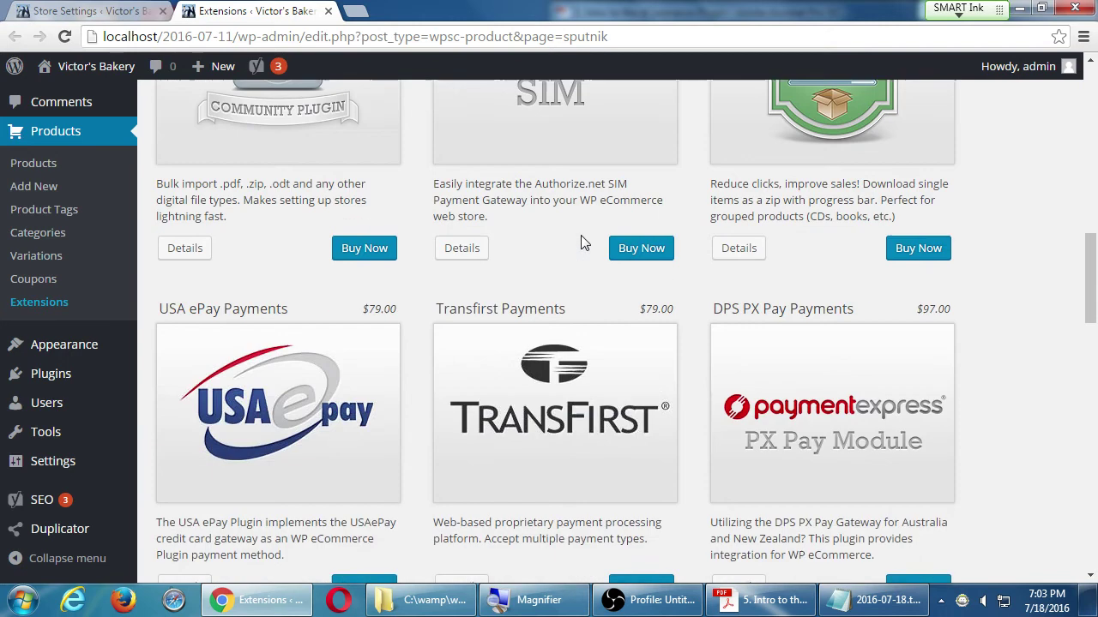
scroll(580, 243, "up", 3)
- Highlight the Authorize.net SIM price, browse further, and show the Popular extensions
left_click_drag(633, 240, 674, 236)
left_click(673, 236)
scroll(674, 245, "down", 3)
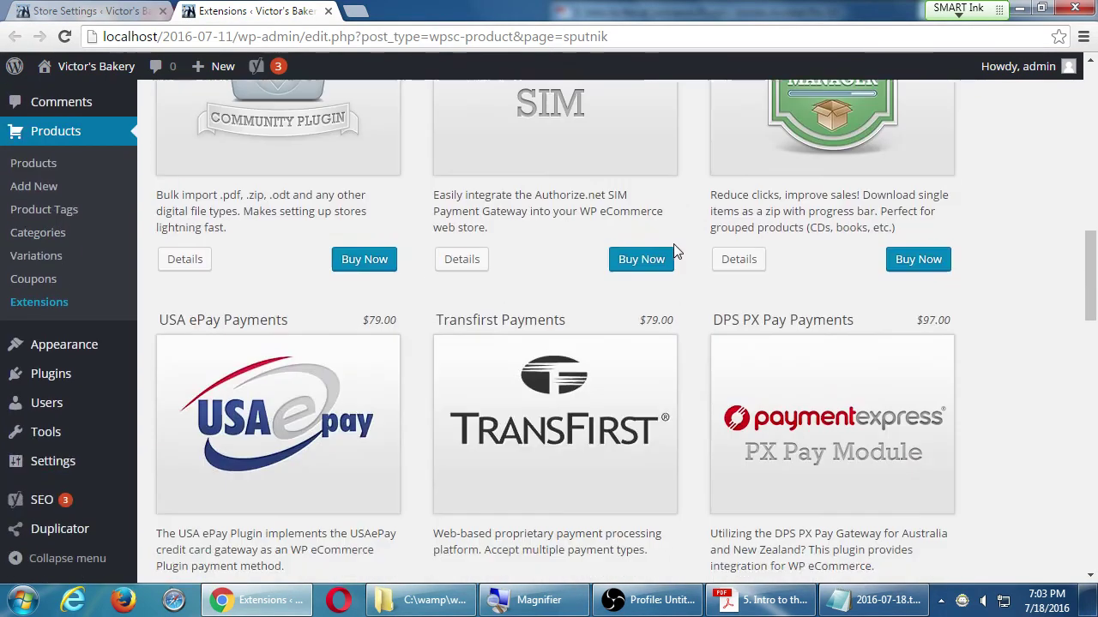
scroll(673, 248, "down", 2)
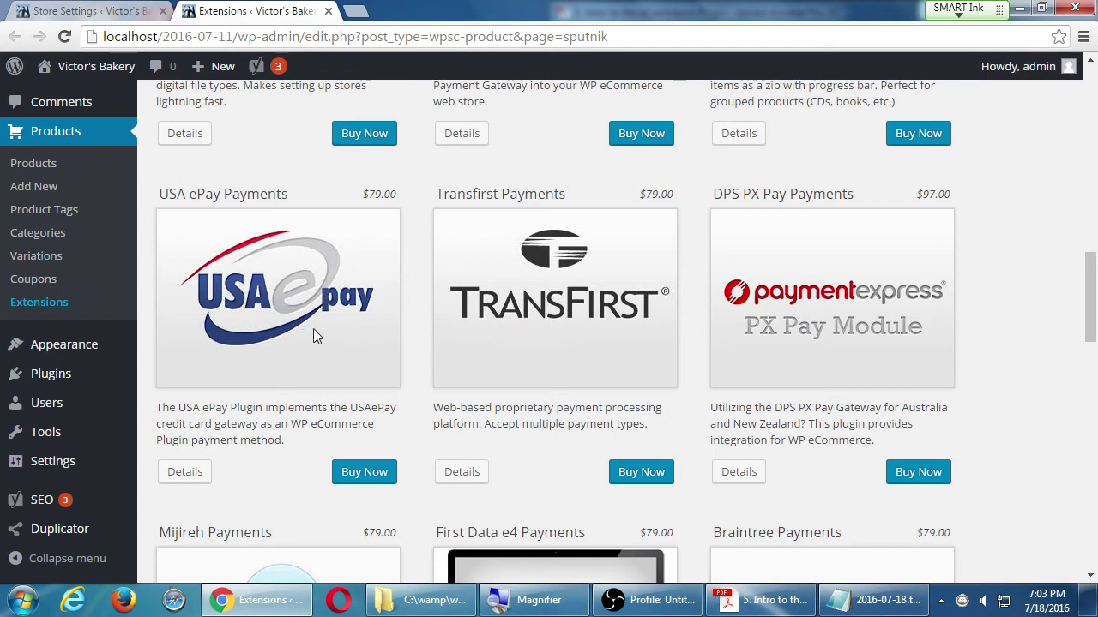
scroll(457, 294, "down", 3)
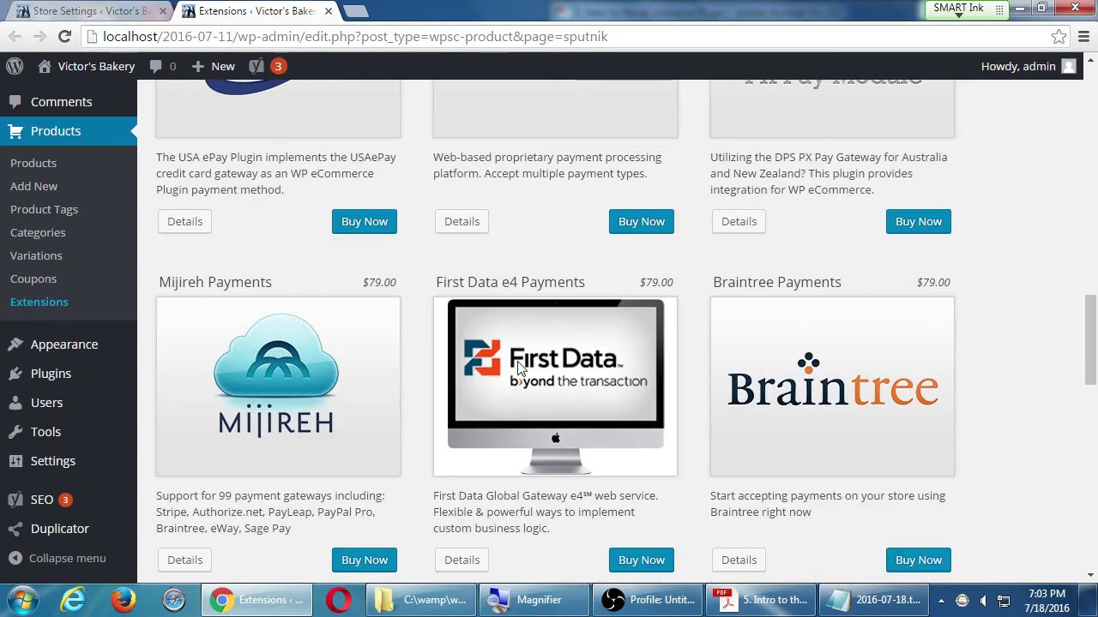
scroll(887, 384, "down", 5)
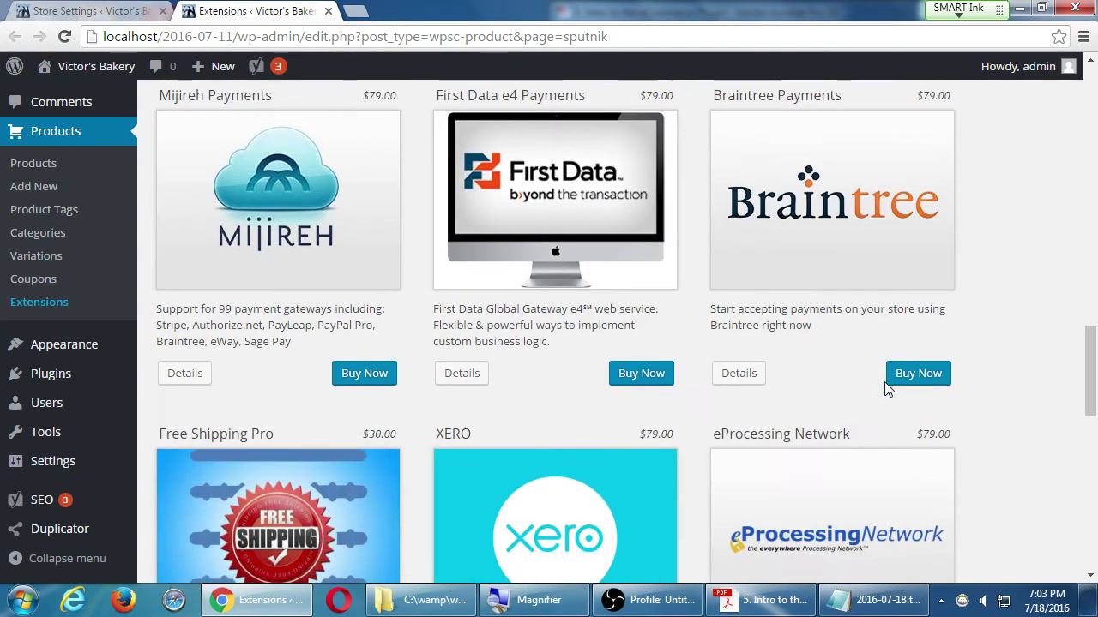
scroll(888, 384, "down", 7)
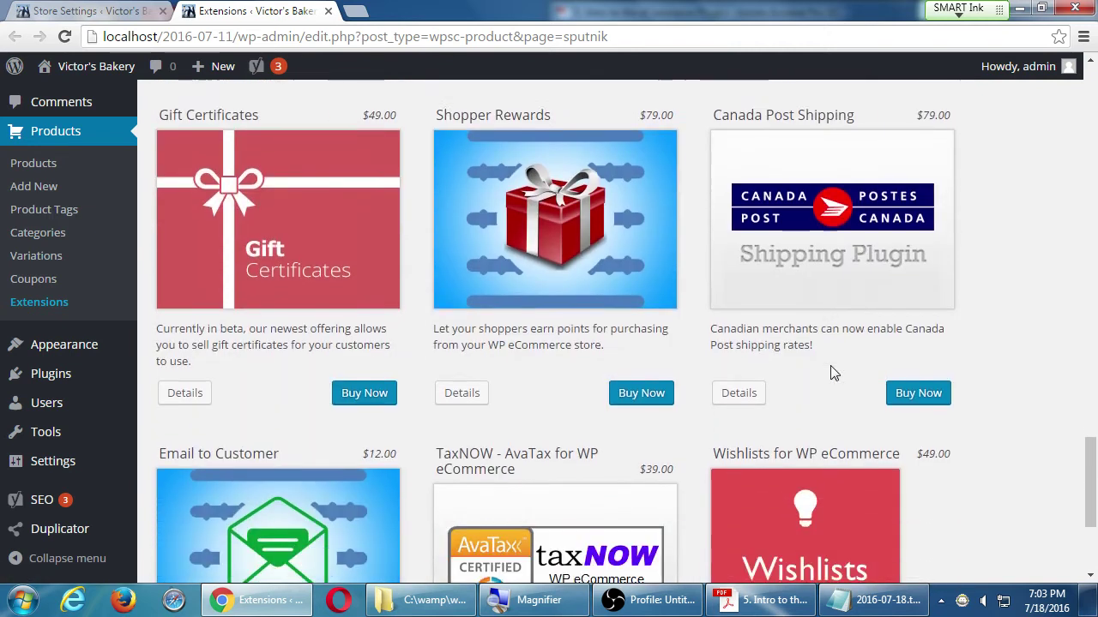
scroll(831, 369, "down", 2)
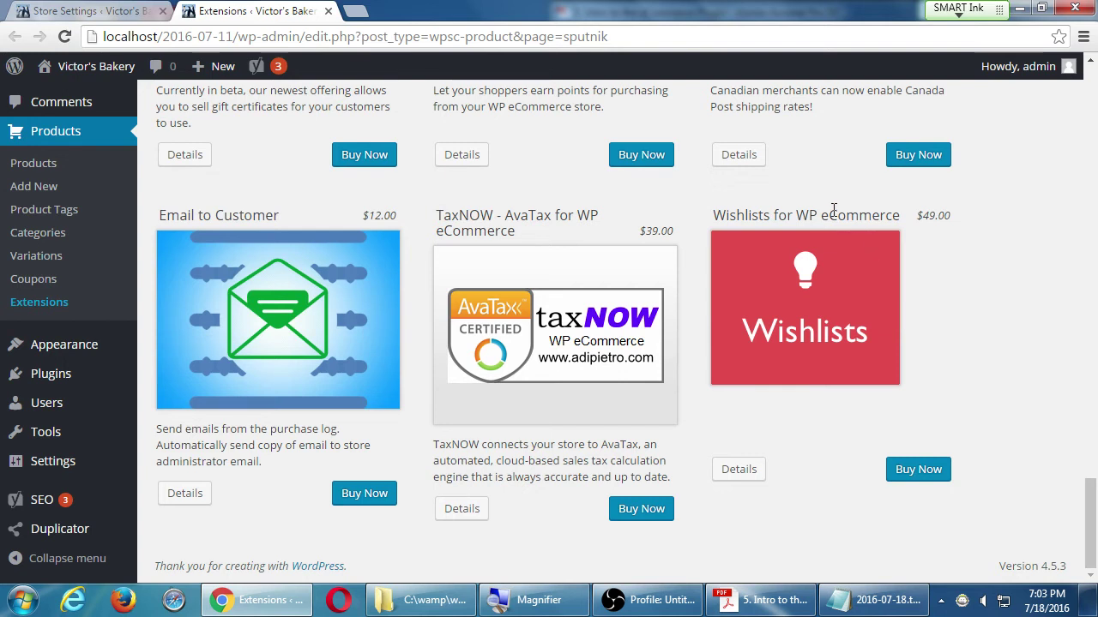
scroll(814, 232, "up", 15)
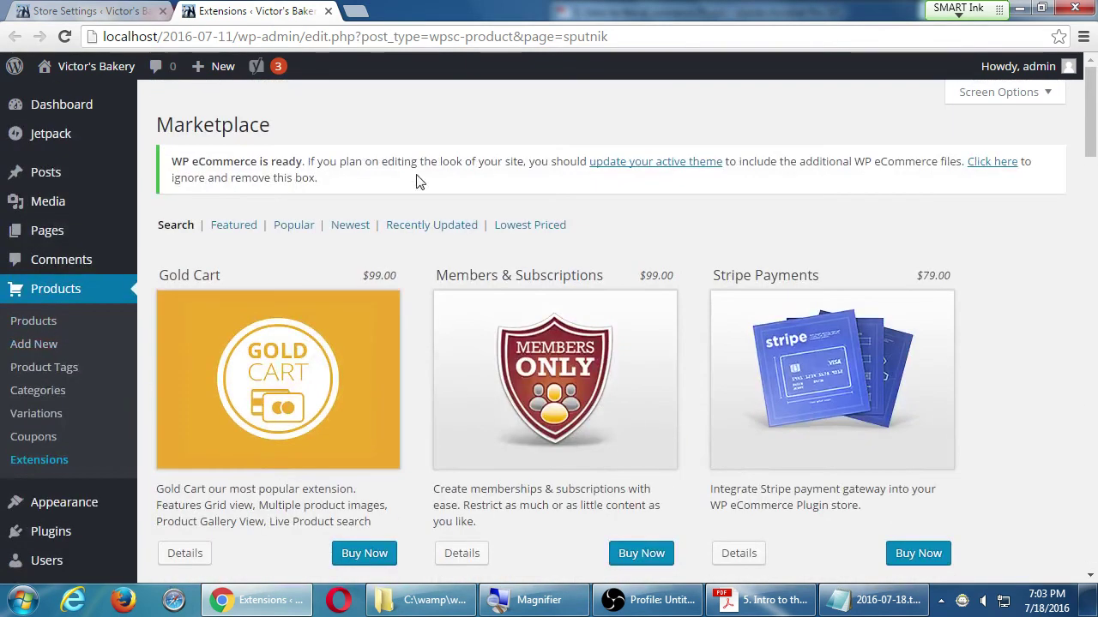
left_click(289, 228)
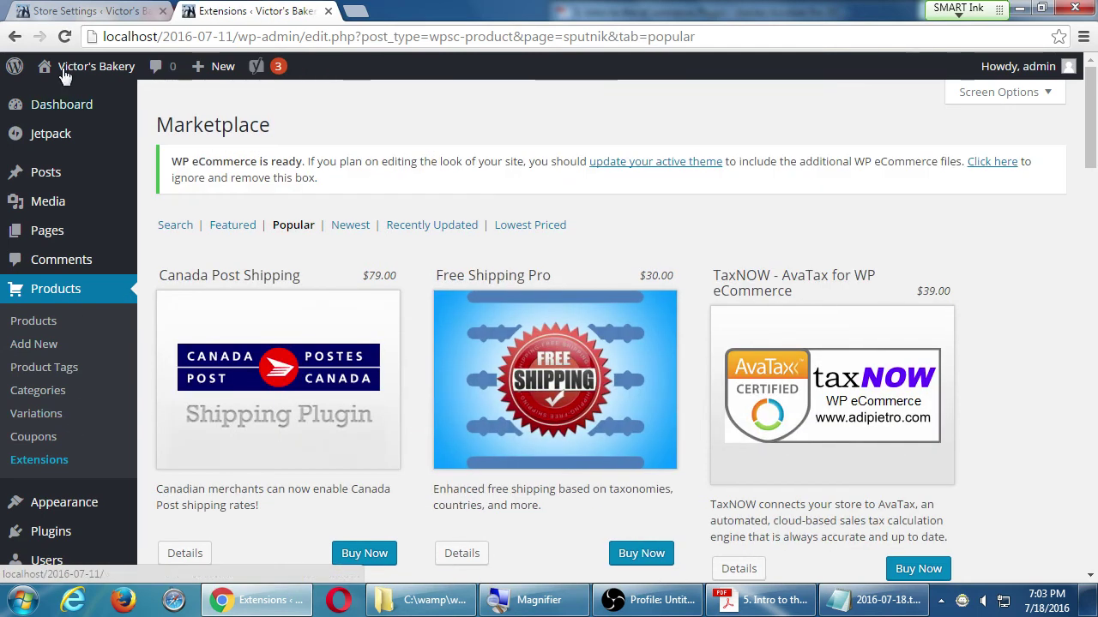
- Return to the Payments tab and open Test Gateway's settings showing Display Name 'Manual Payment'
left_click(69, 11)
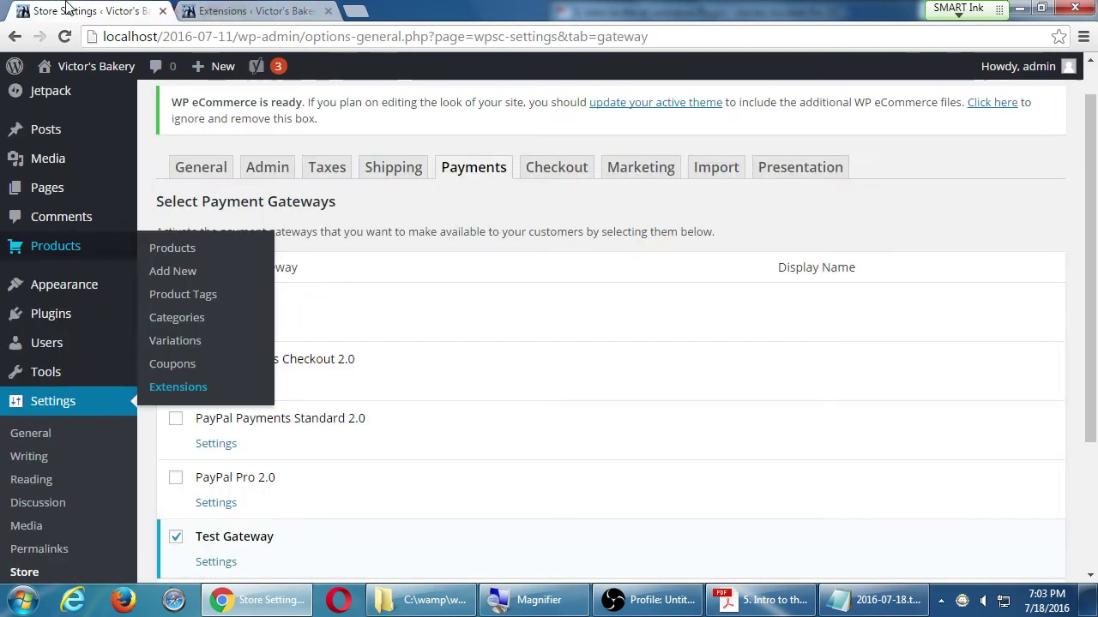
scroll(909, 219, "down", 1)
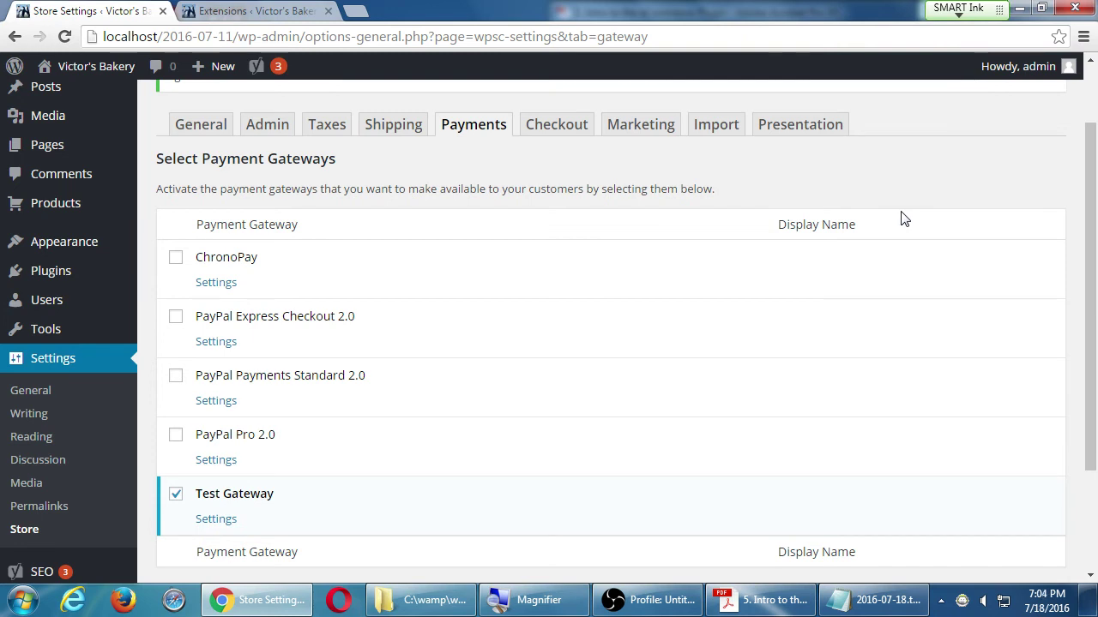
scroll(400, 461, "down", 1)
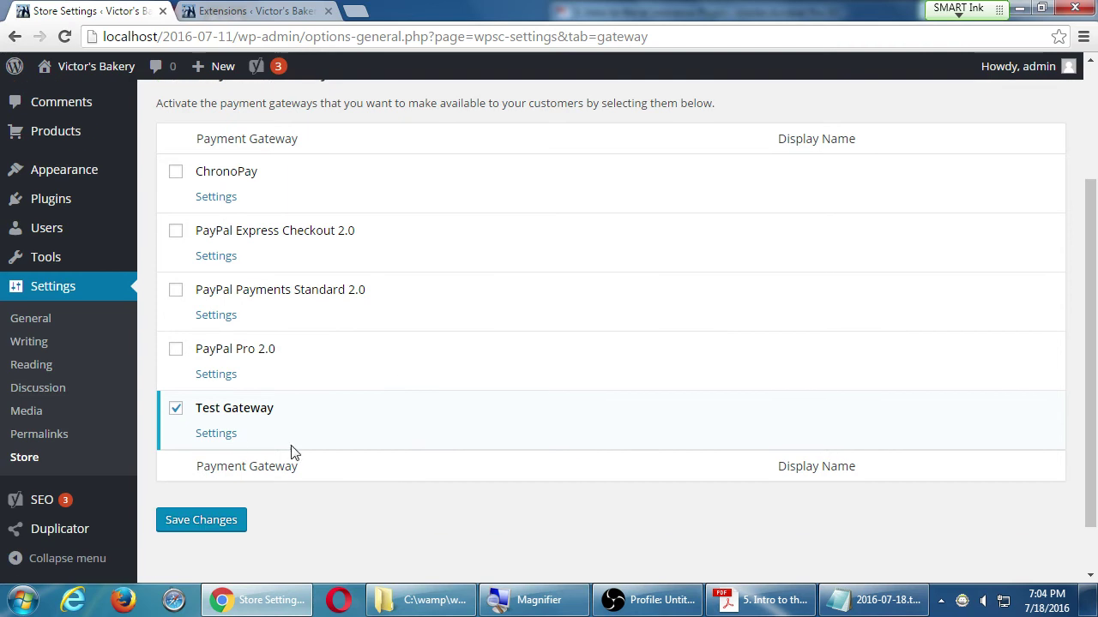
left_click(216, 434)
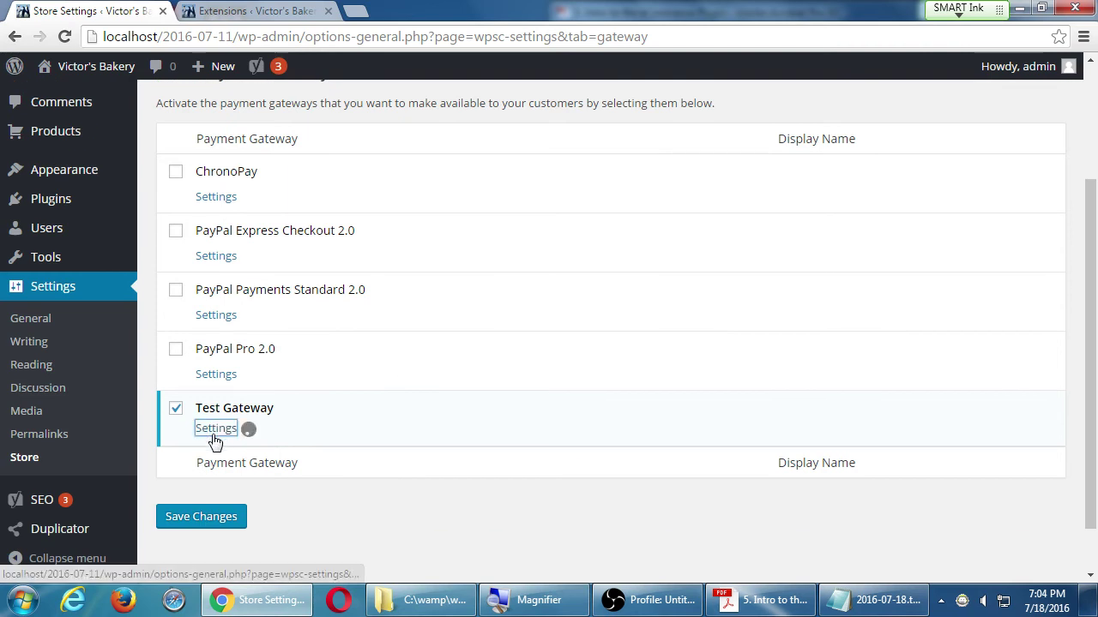
scroll(214, 442, "down", 3)
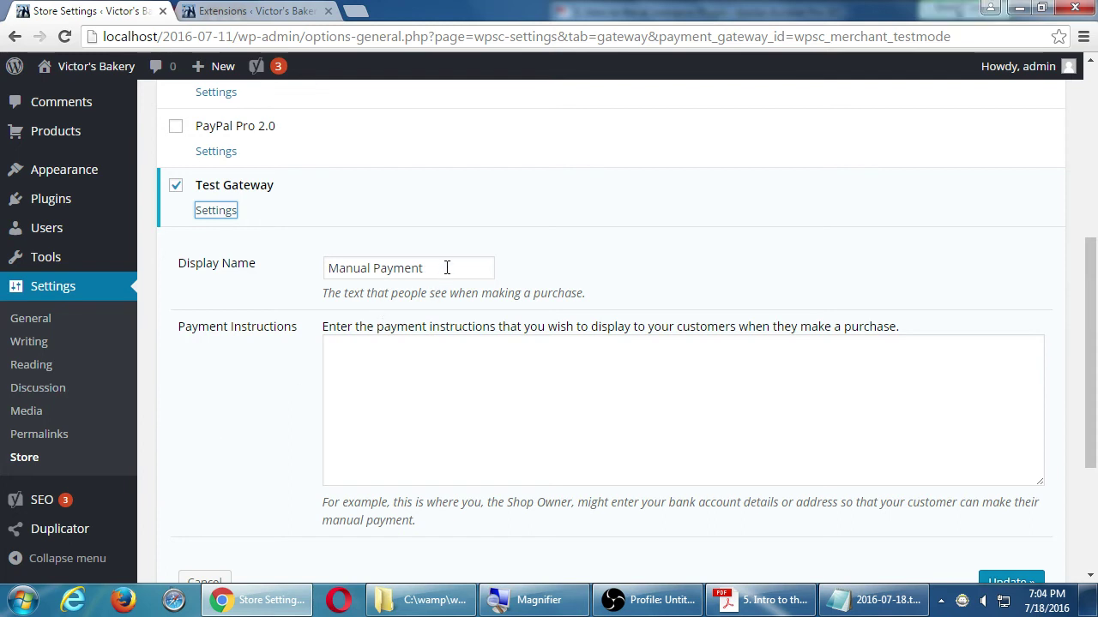
- Rename the gateway 'TEST PAYMENT SYSTEM' with instructions 'WARNING PRODUCTS WILL BE SOLD' / 'TEST TEST TEST'
left_click_drag(446, 268, 269, 274)
type("TE")
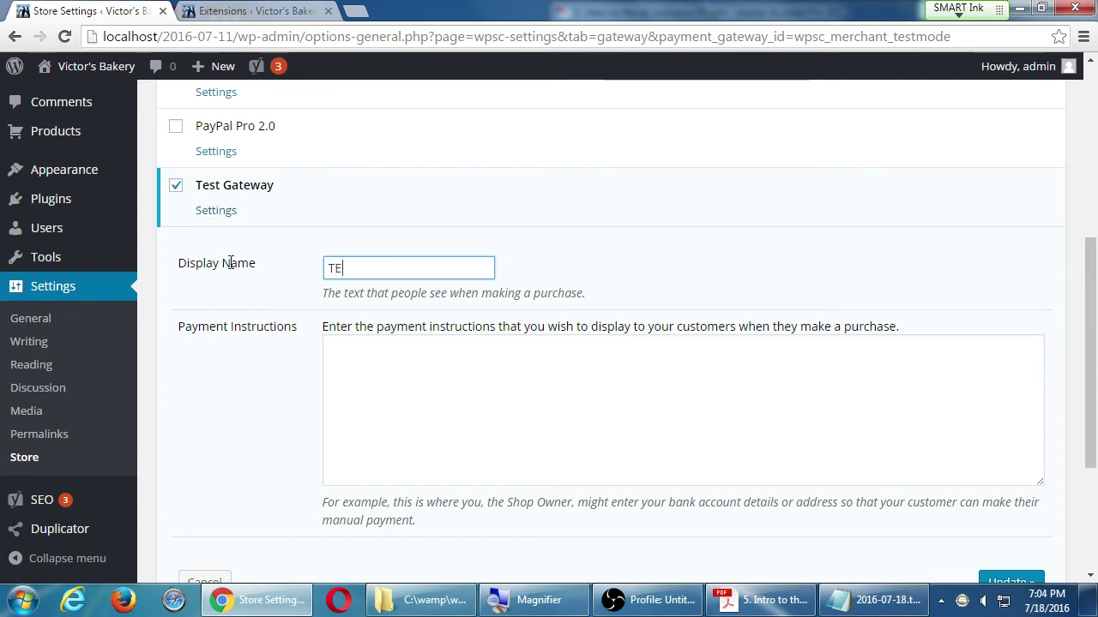
type("ST PAYMENT SYS")
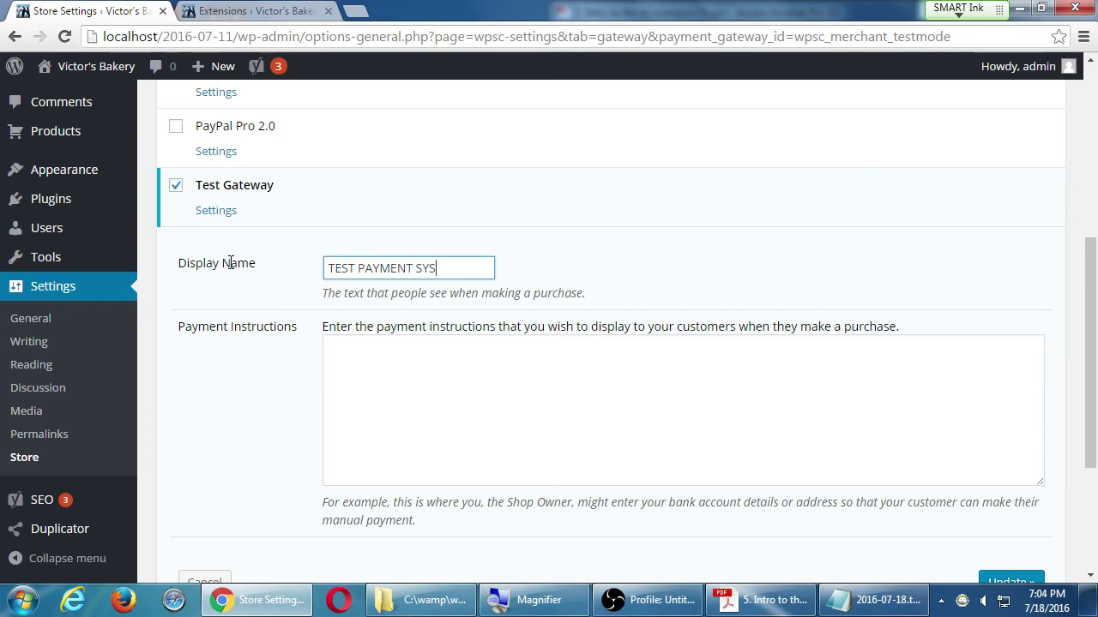
type("TEM")
left_click(410, 427)
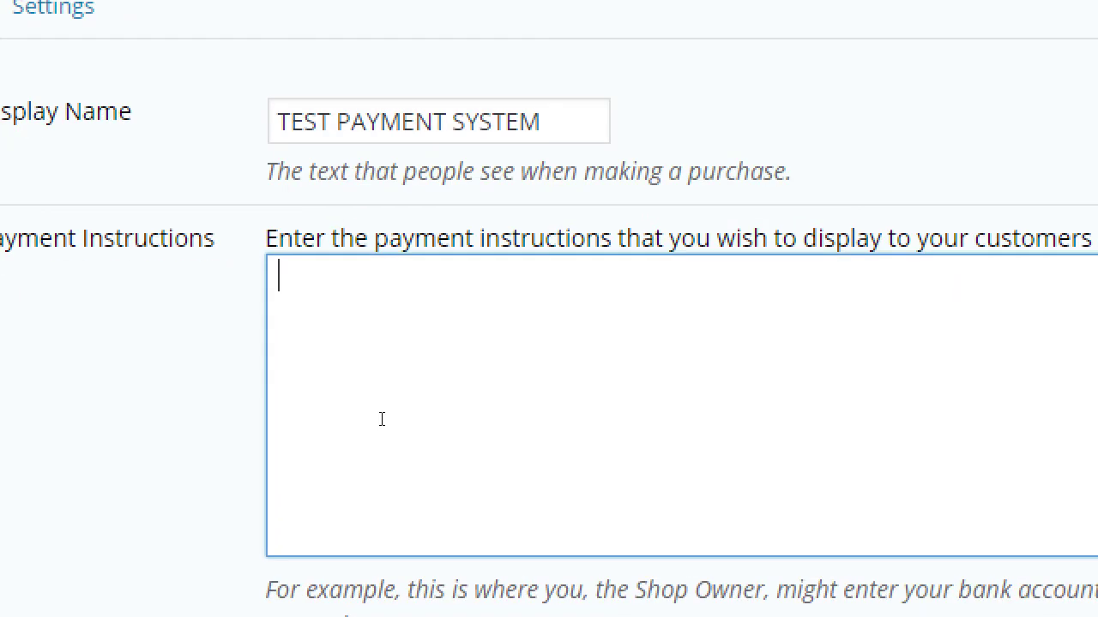
type("w")
key("BackSpace")
type("a")
key("BackSpace")
type("WARNING PRODU")
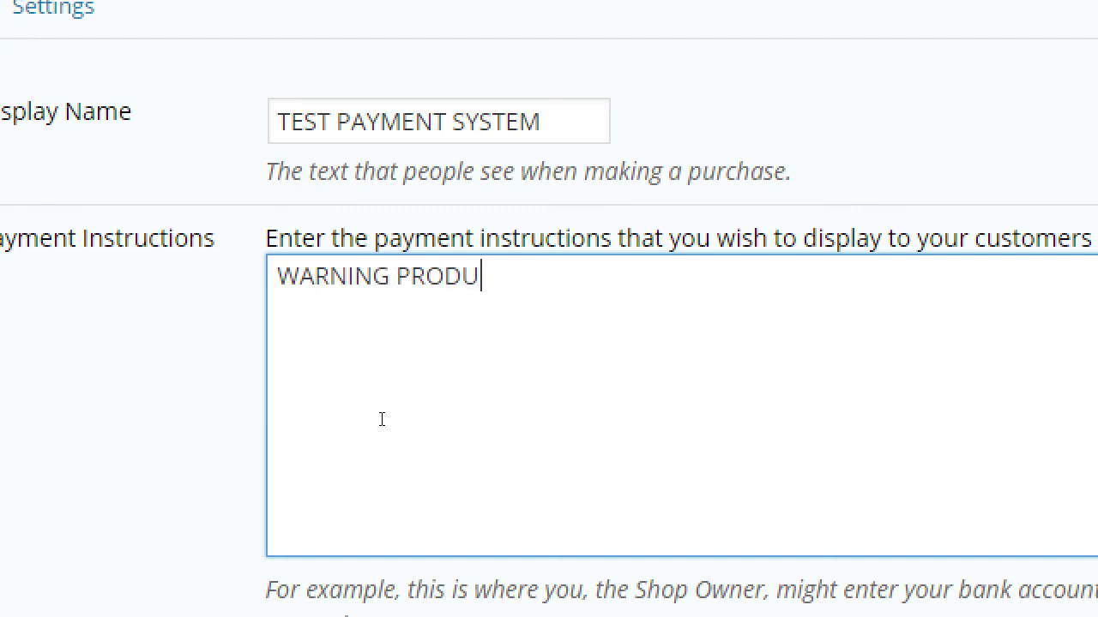
type("CTS WILL BE SOLD")
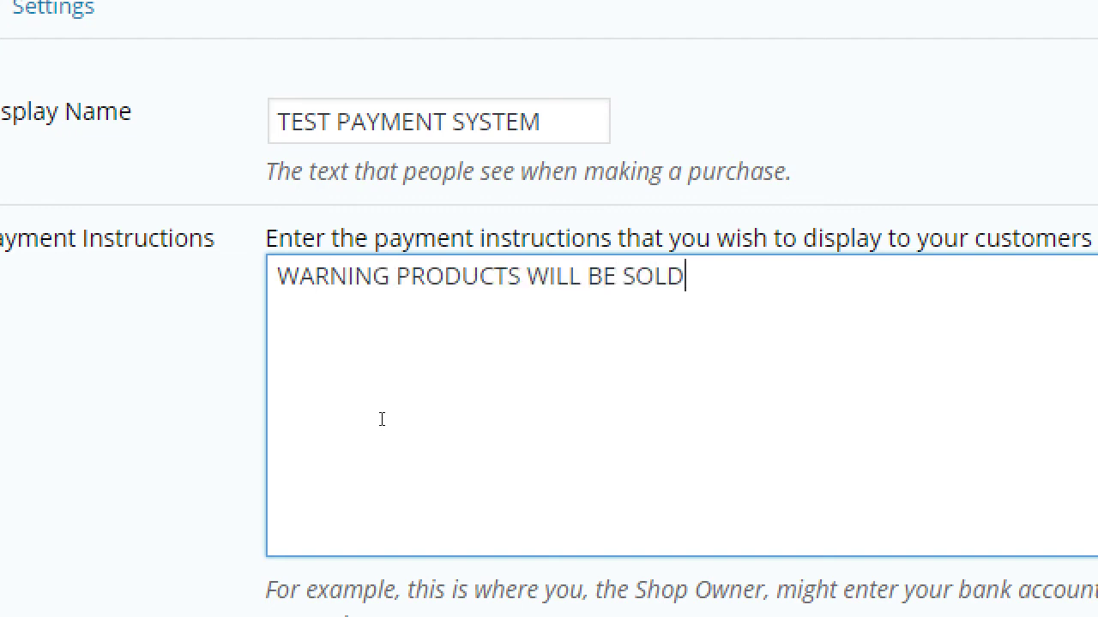
key("Return")
type("TEST TEST TEST")
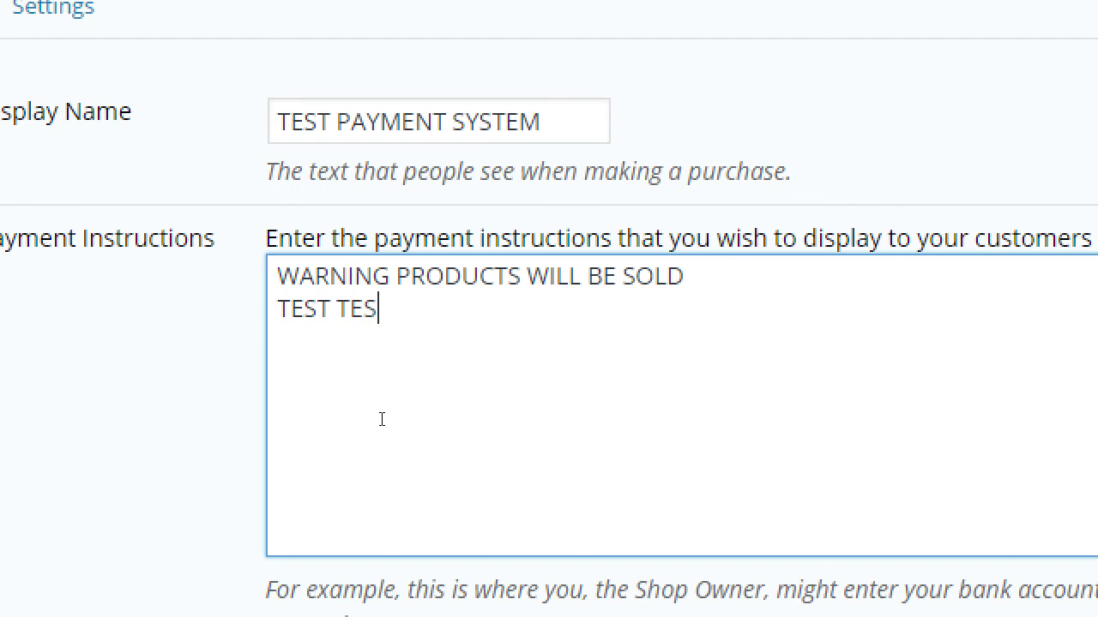
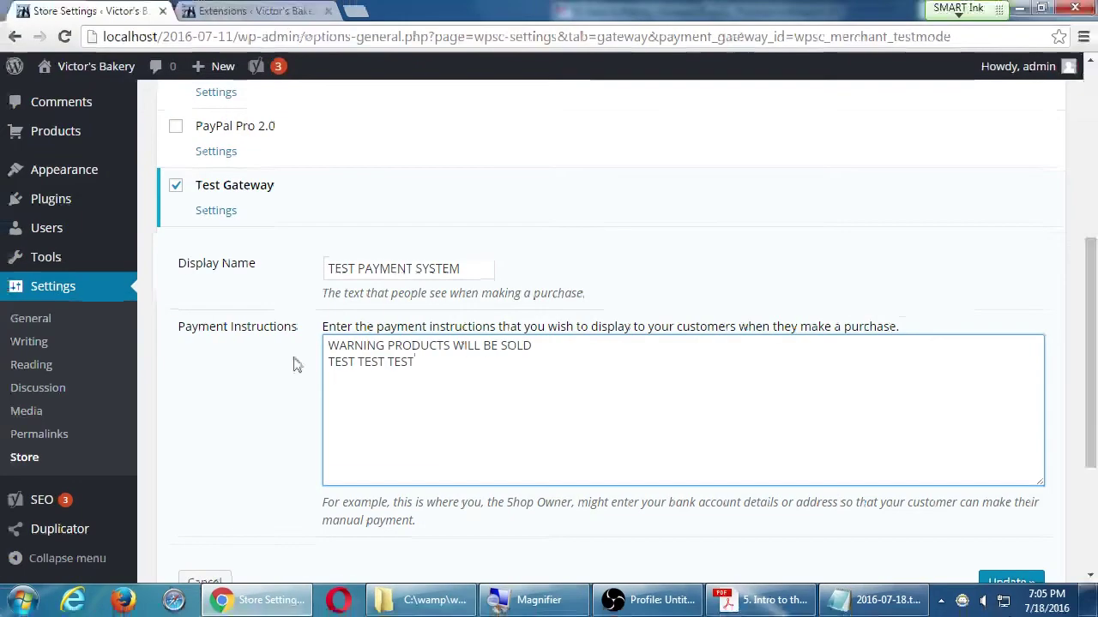
- Update the Test Gateway's payment instructions, then save the payment gateway settings with Test Gateway active
scroll(381, 418, "down", 3)
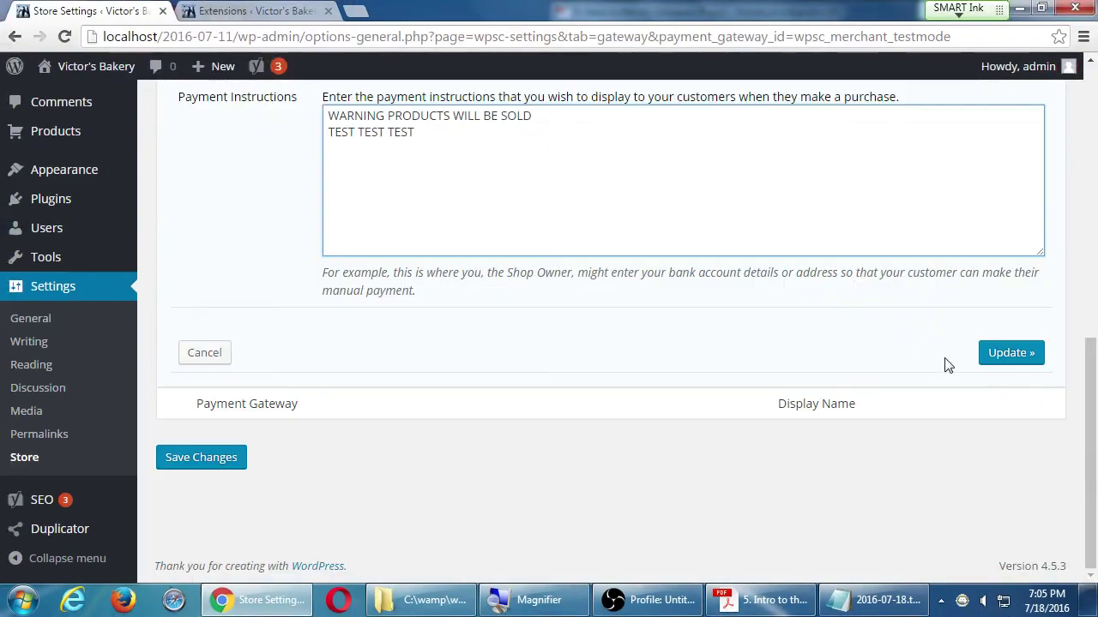
left_click(993, 361)
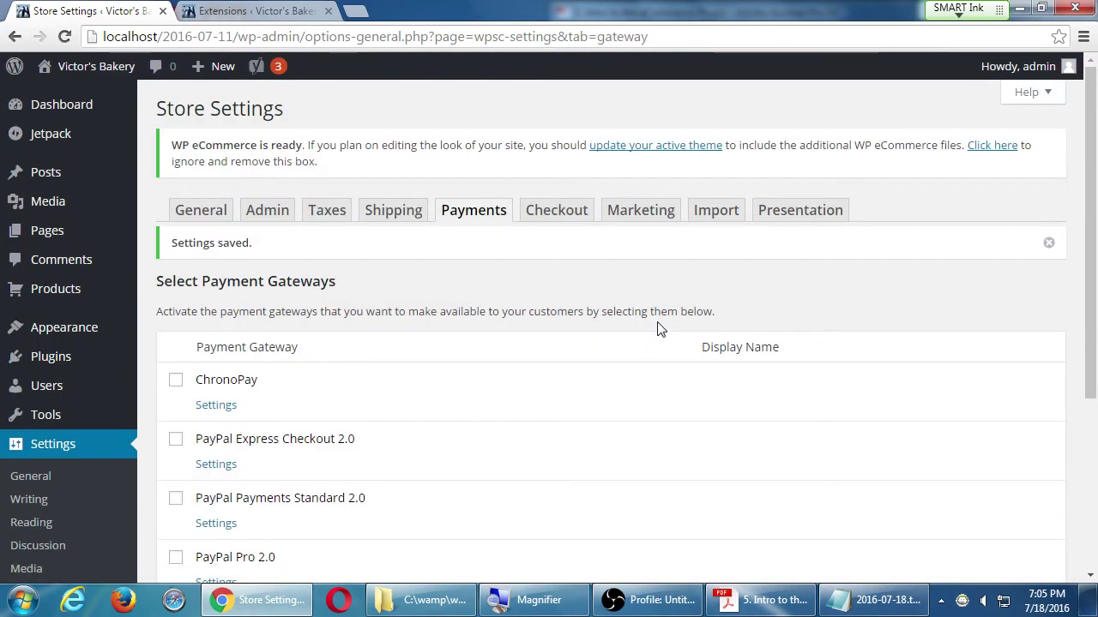
scroll(671, 326, "down", 3)
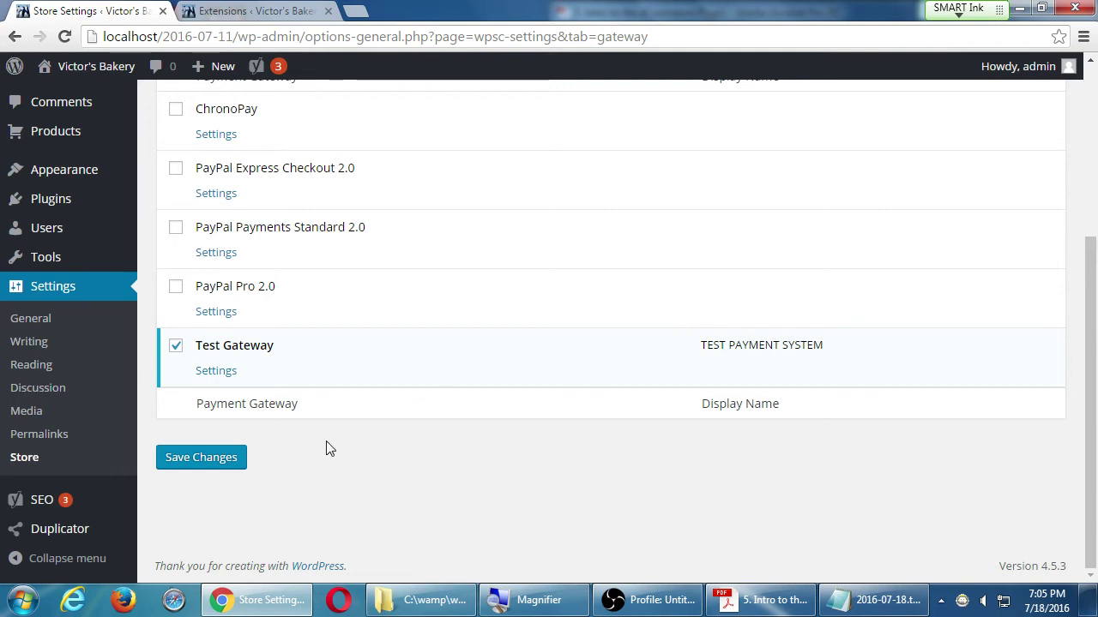
left_click(219, 463)
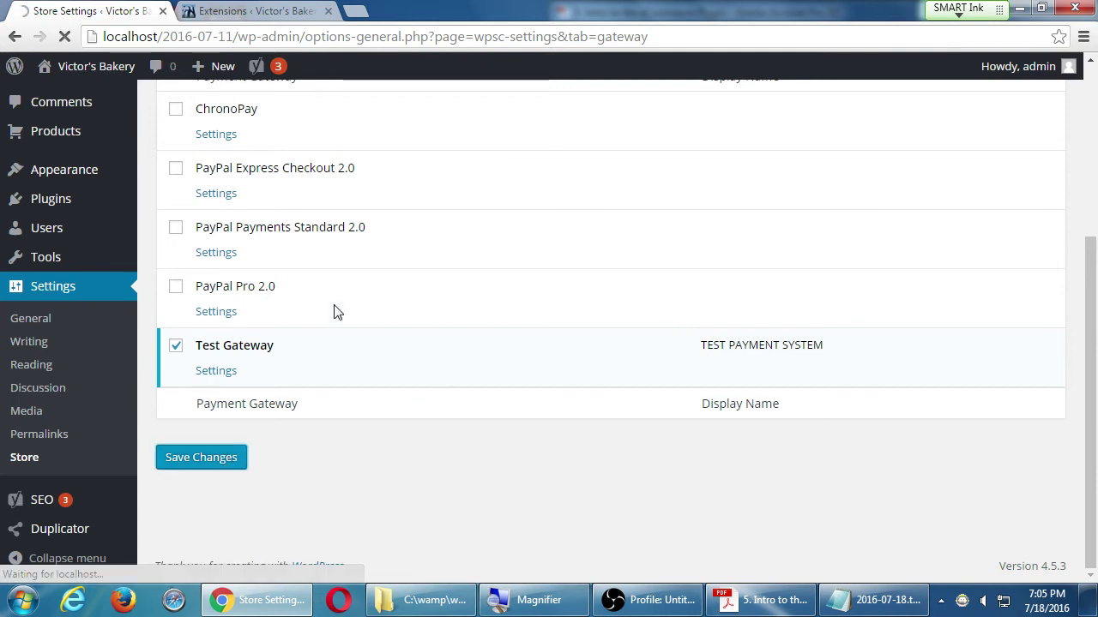
scroll(248, 492, "down", 2)
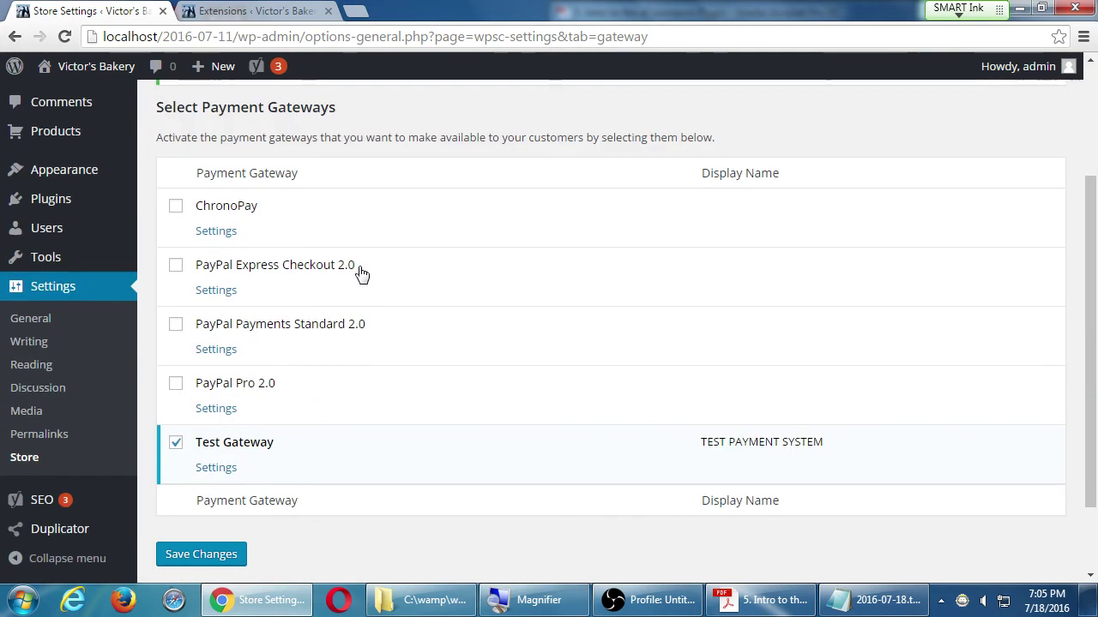
- Look through the PayPal Pro 2.0 settings and cancel without changes
left_click(220, 407)
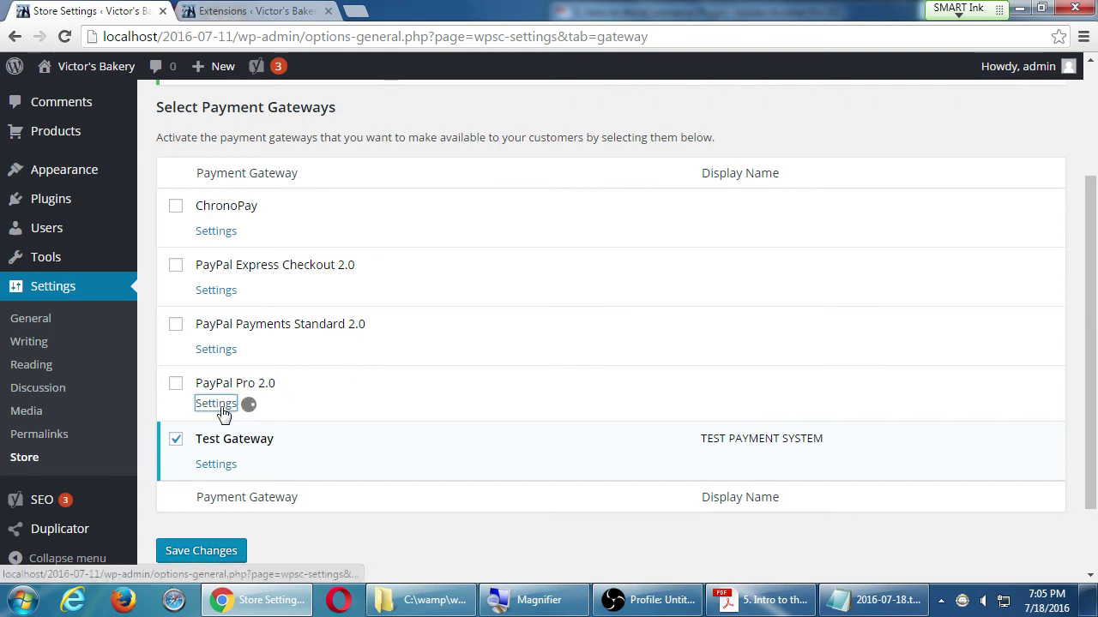
scroll(222, 414, "down", 5)
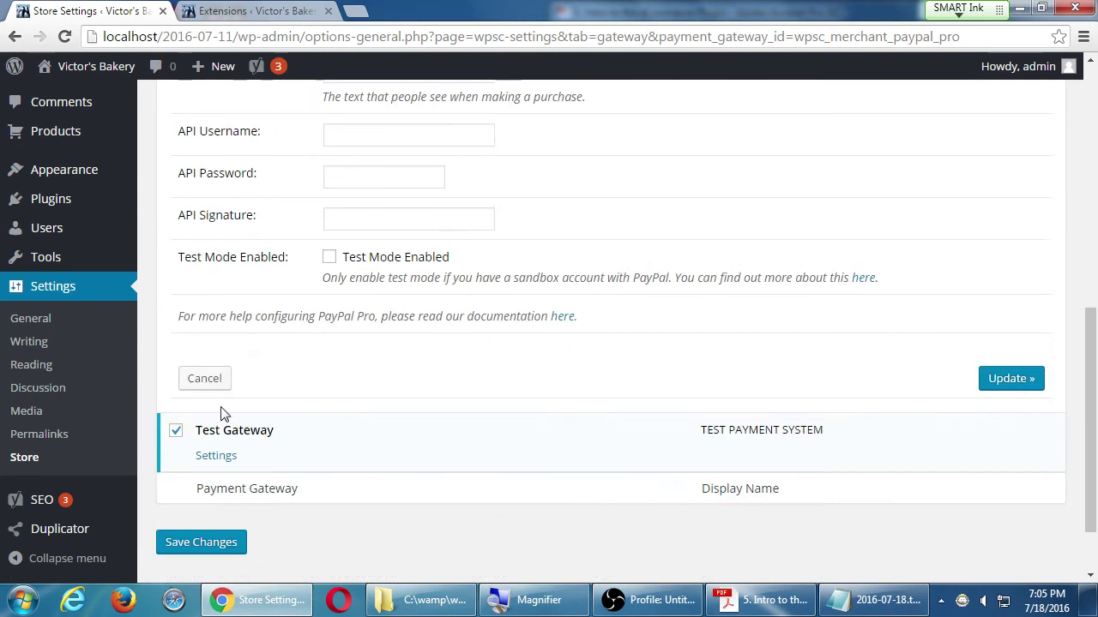
scroll(222, 413, "up", 2)
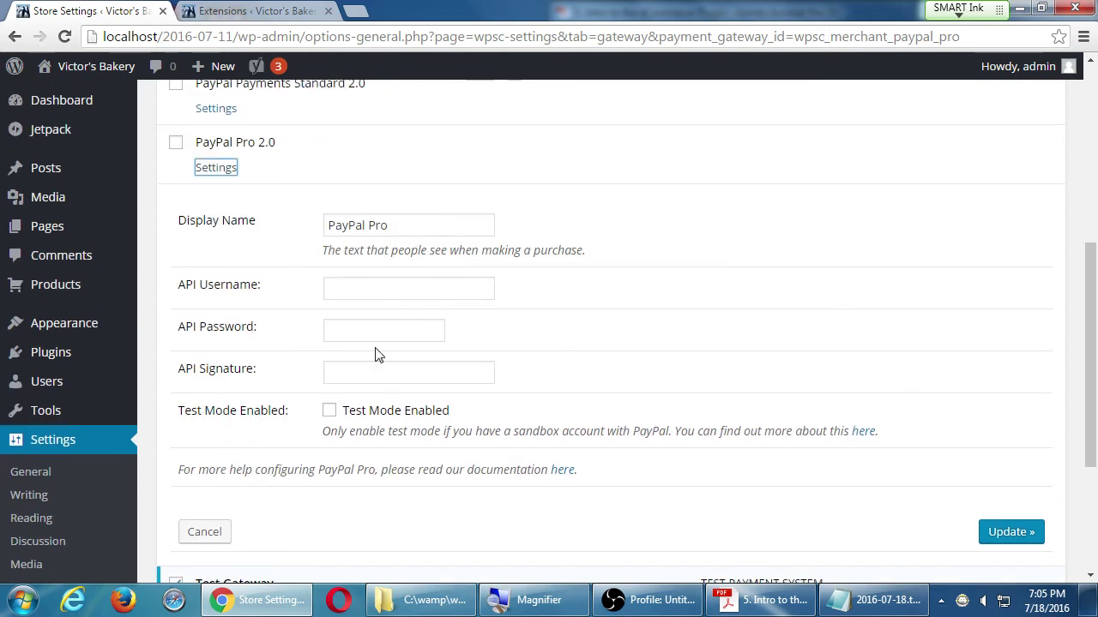
left_click(206, 532)
- Bring the 2016-07-18.txt Notepad notes forward and move the window up-left
scroll(343, 378, "up", 2)
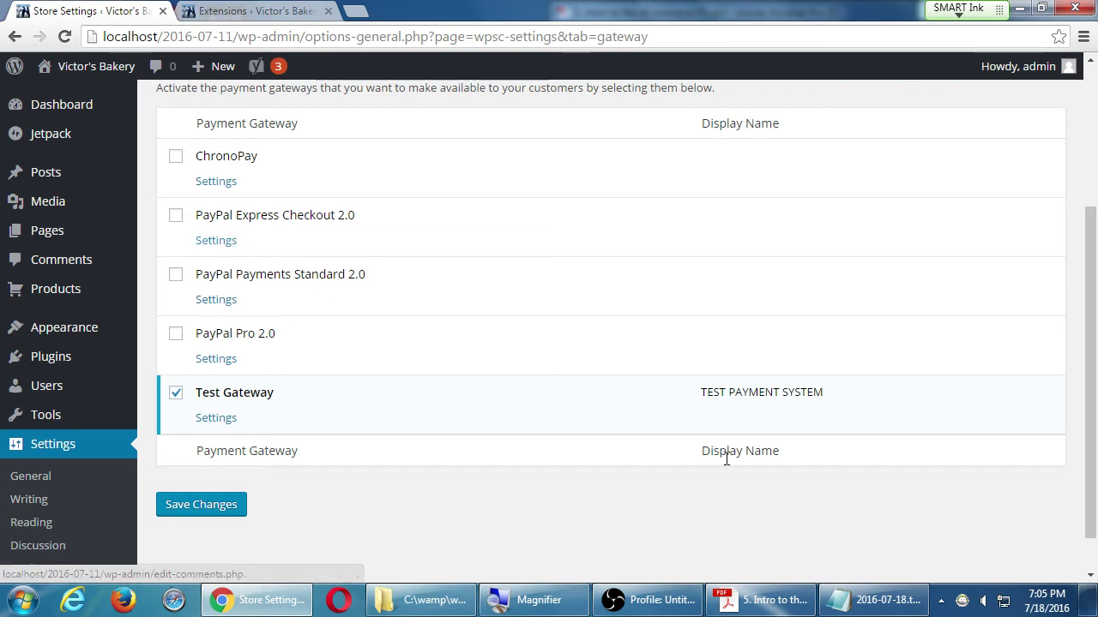
left_click(875, 600)
left_click_drag(629, 233, 544, 214)
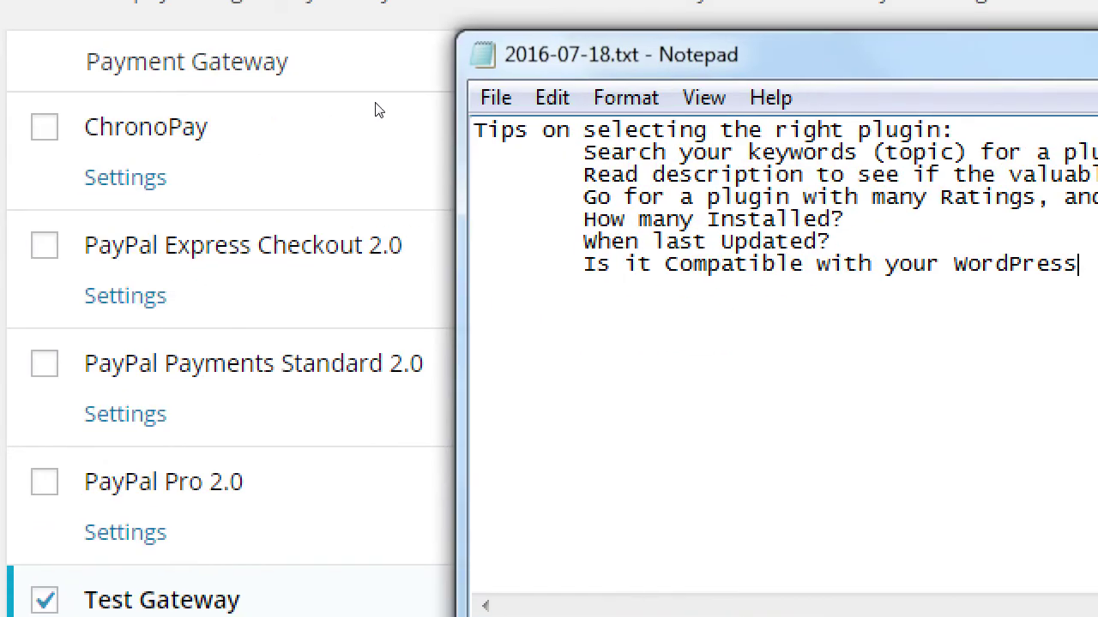
- Add the heading 'WP eCommerce Default Payment Systems:' below the plugin tips
key("Return")
key("Return")
type("\\")
key("Return")
key("BackSpace")
key("BackSpace")
type("wp E")
key("shift+Home")
type("WP eCommer")
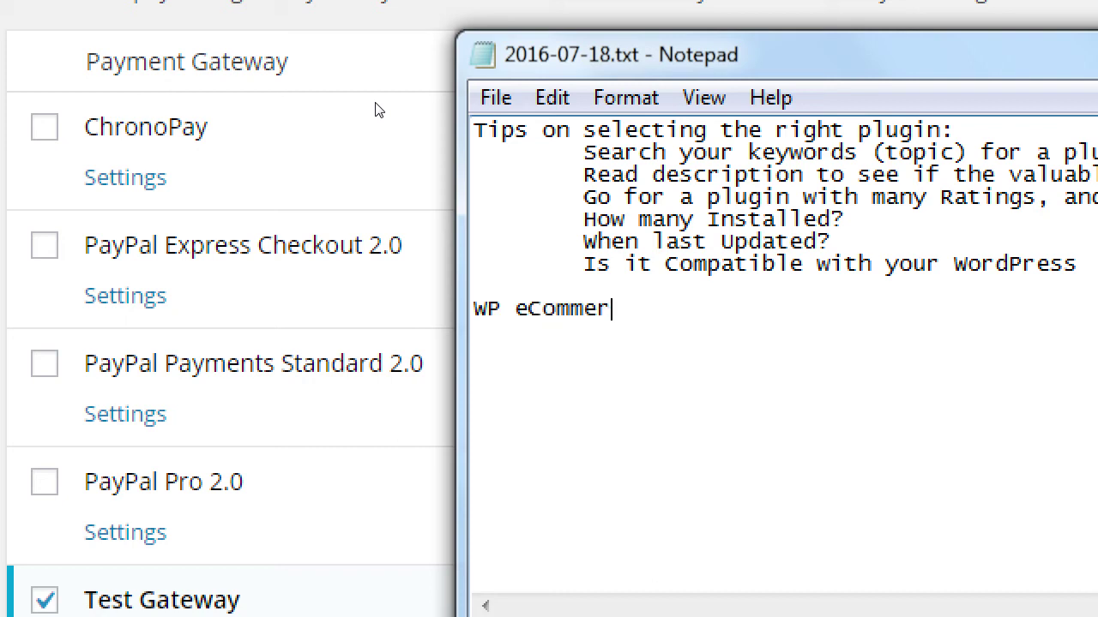
type("ce Payment")
key("BackSpace")
key("BackSpace")
key("BackSpace")
key("BackSpace")
key("BackSpace")
key("BackSpace")
key("BackSpace")
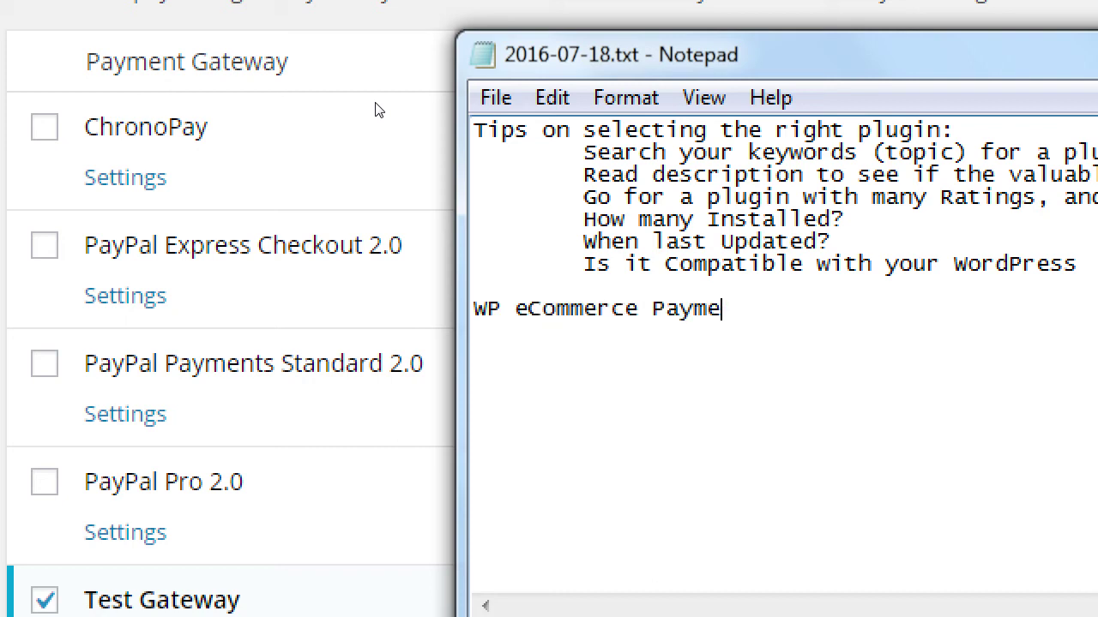
type("Default Payment")
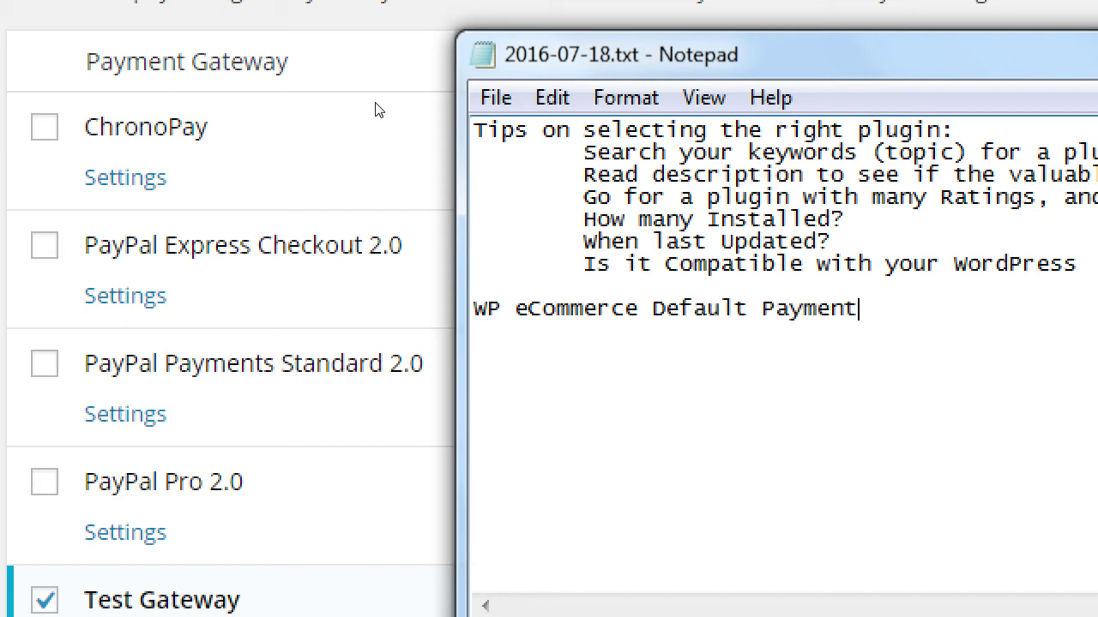
type(" Systemsw:")
key("BackSpace")
key("BackSpace")
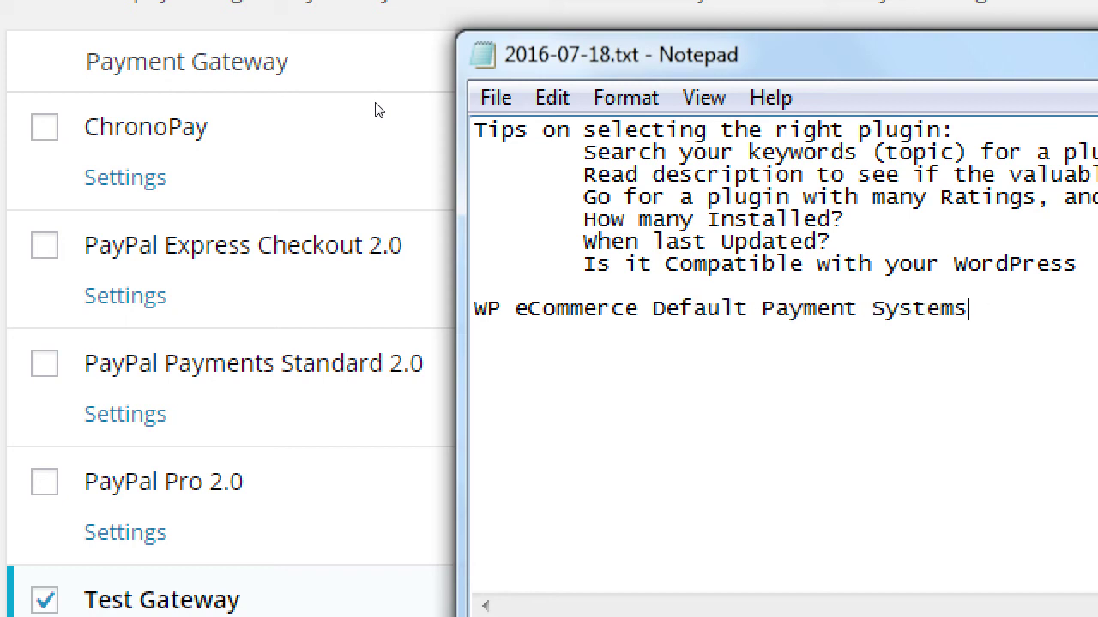
type(":")
key("Return")
- Add indented lines 'Test Gateway: Simply for testing' and 'PayPal Pro: Not free. Needs a lot of setup'
key("Tab")
type("Test Gateway, sim")
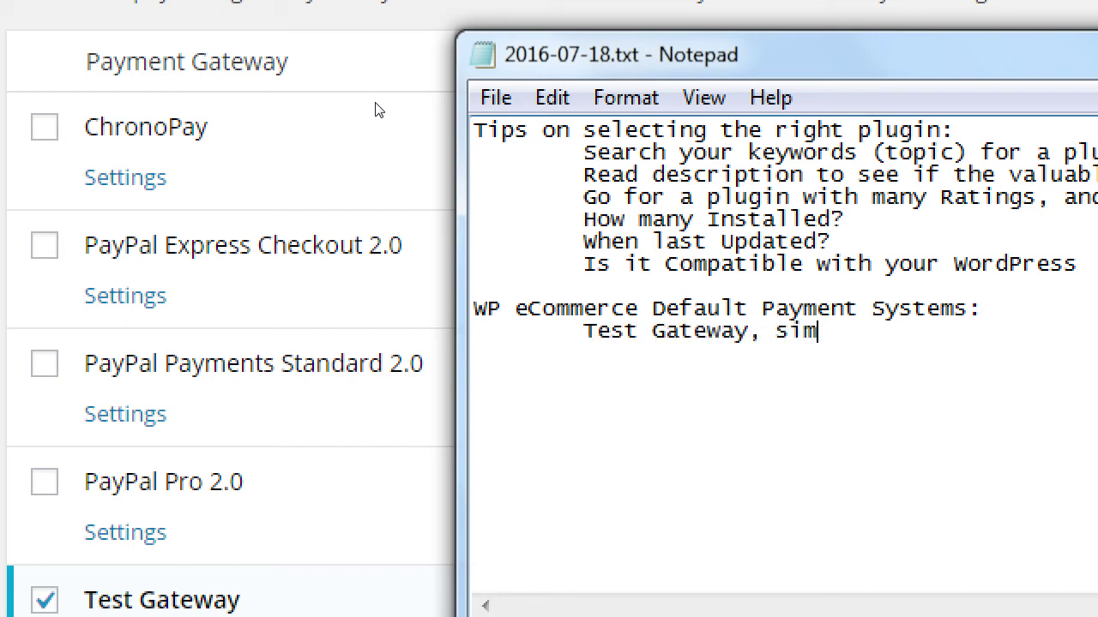
key("BackSpace")
key("BackSpace")
key("BackSpace")
key("BackSpace")
key("BackSpace")
type(":  Simply f")
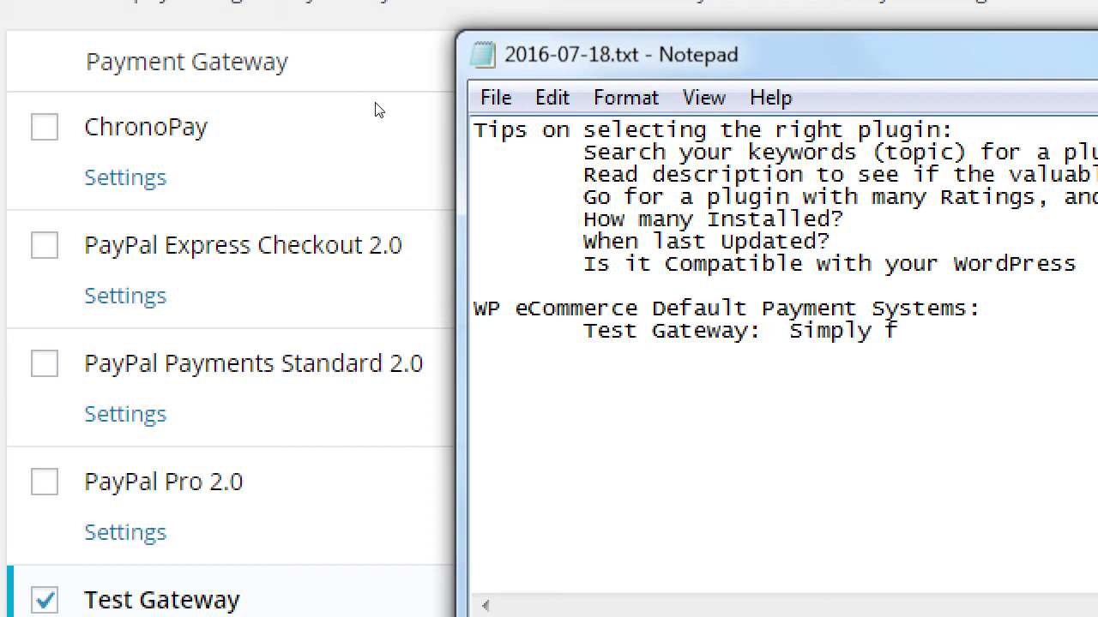
type("or testing")
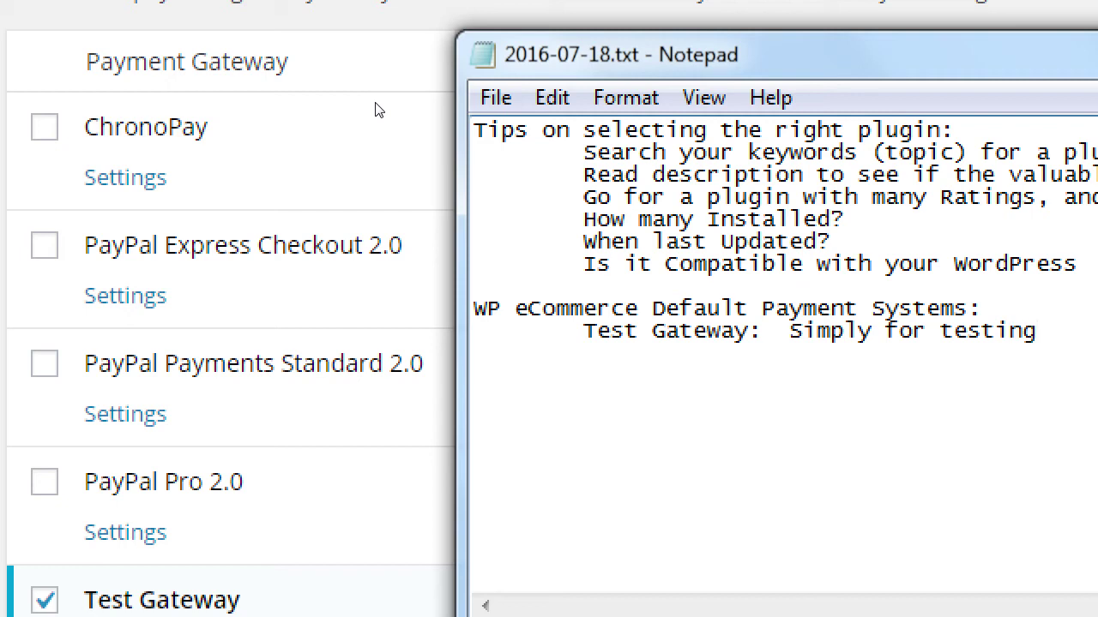
key("Return")
key("Tab")
type("PayPal Pro:    ")
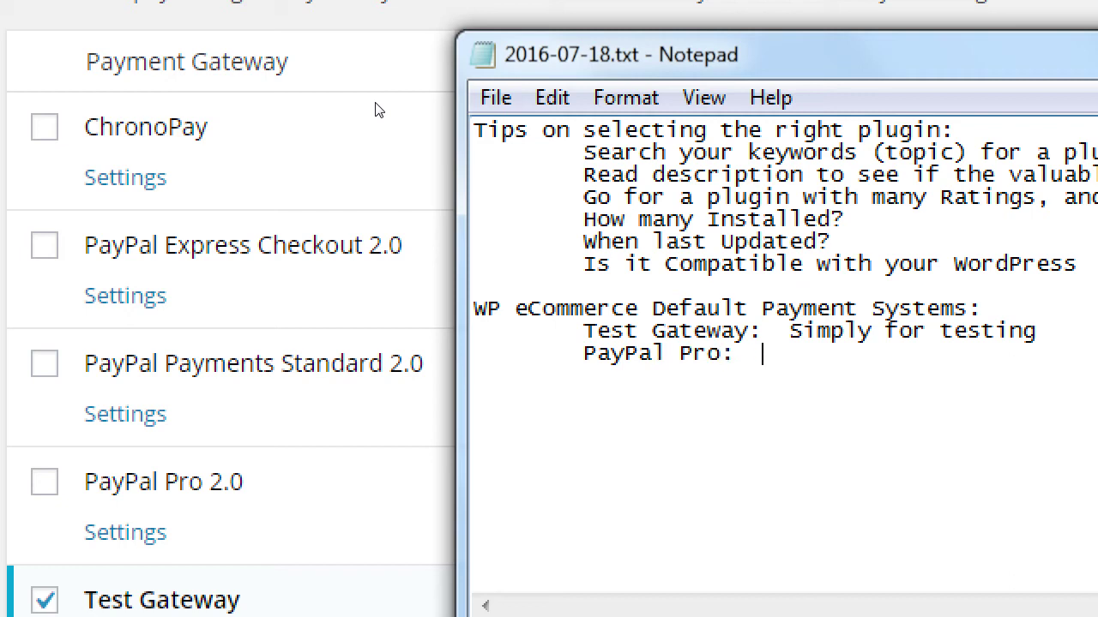
type("Not free. Needs a lot")
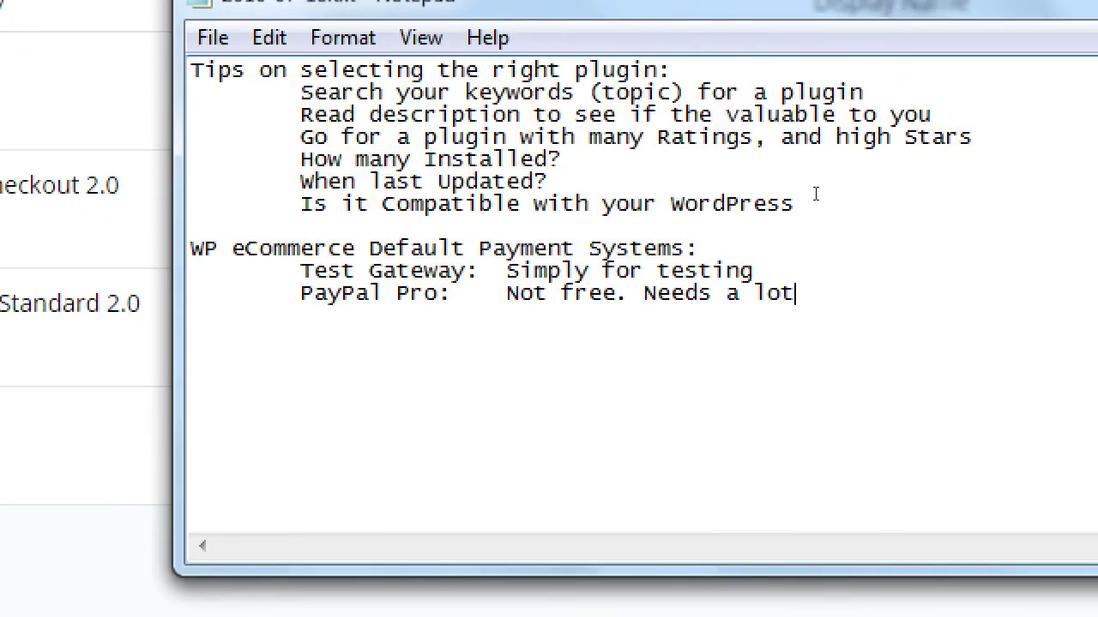
type(" of setup")
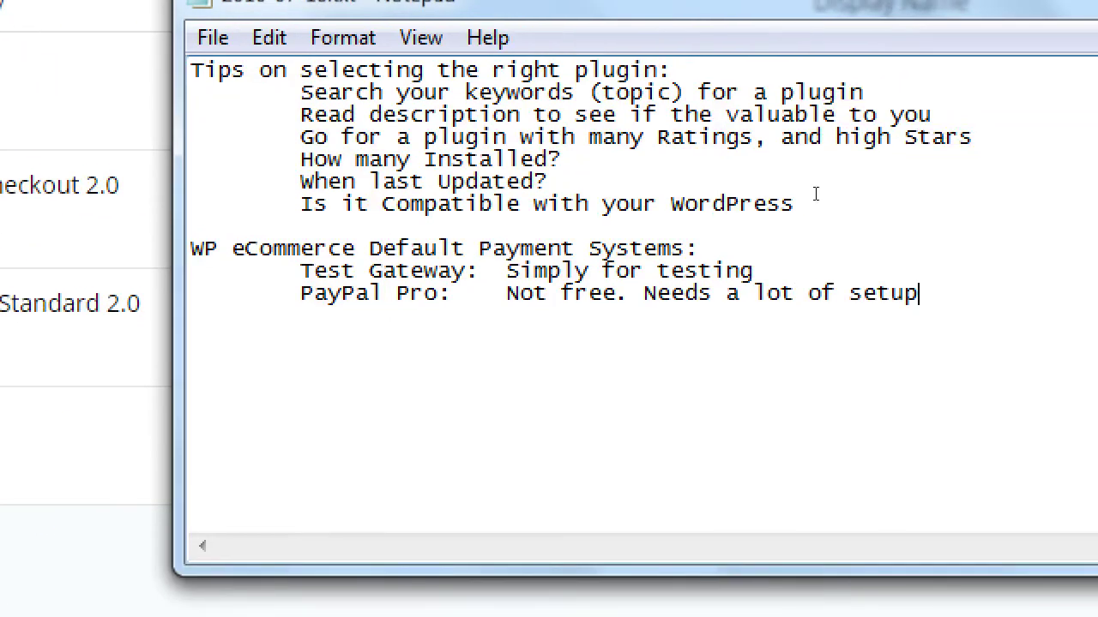
- Start an indented 'PayPal Express:' entry below the PayPal Pro line
key("Return")
key("Tab")
type("Pe")
key("BackSpace")
type("ayPal Express:")
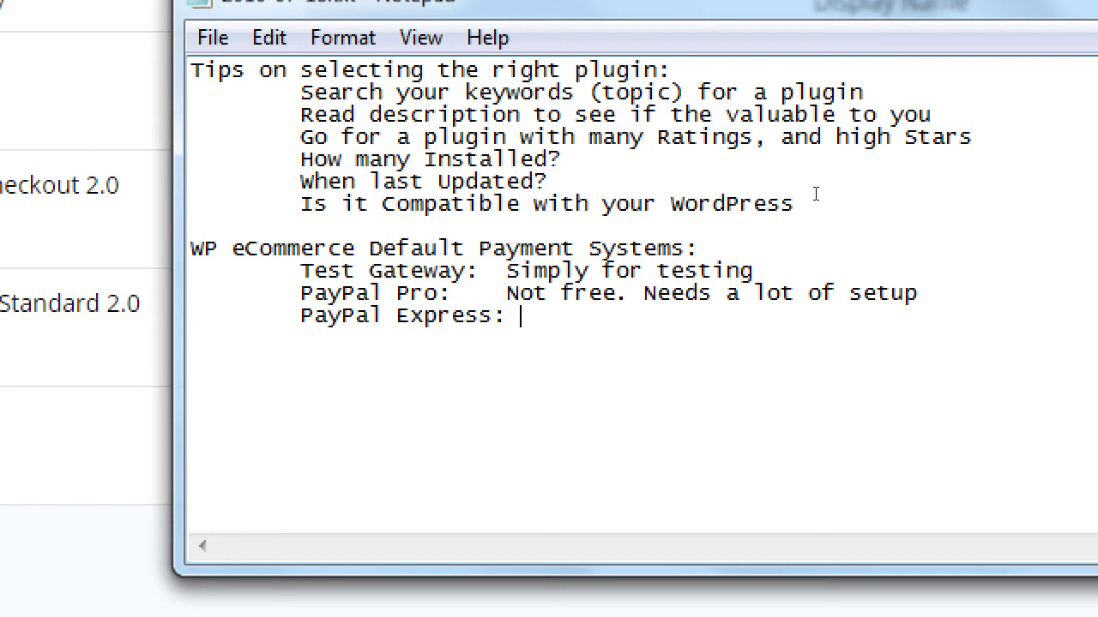
- Line up the descriptions above and note PayPal Express as 'Free, but needs setup to function on your site'
key("Up")
key("Left")
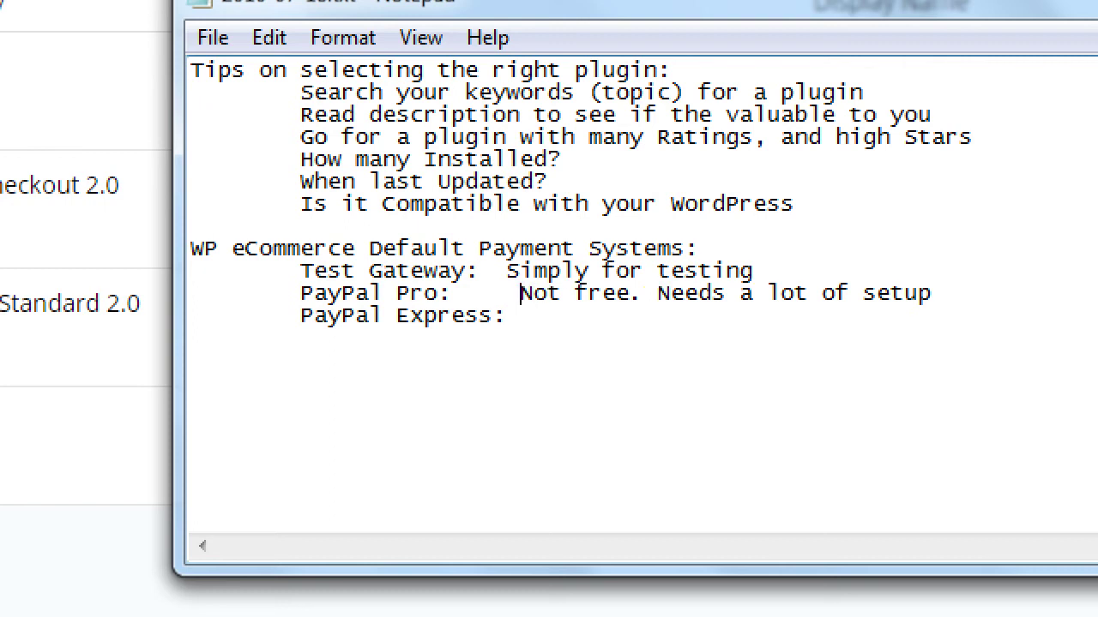
key("Up")
key("Left")
key("BackSpace")
key("BackSpace")
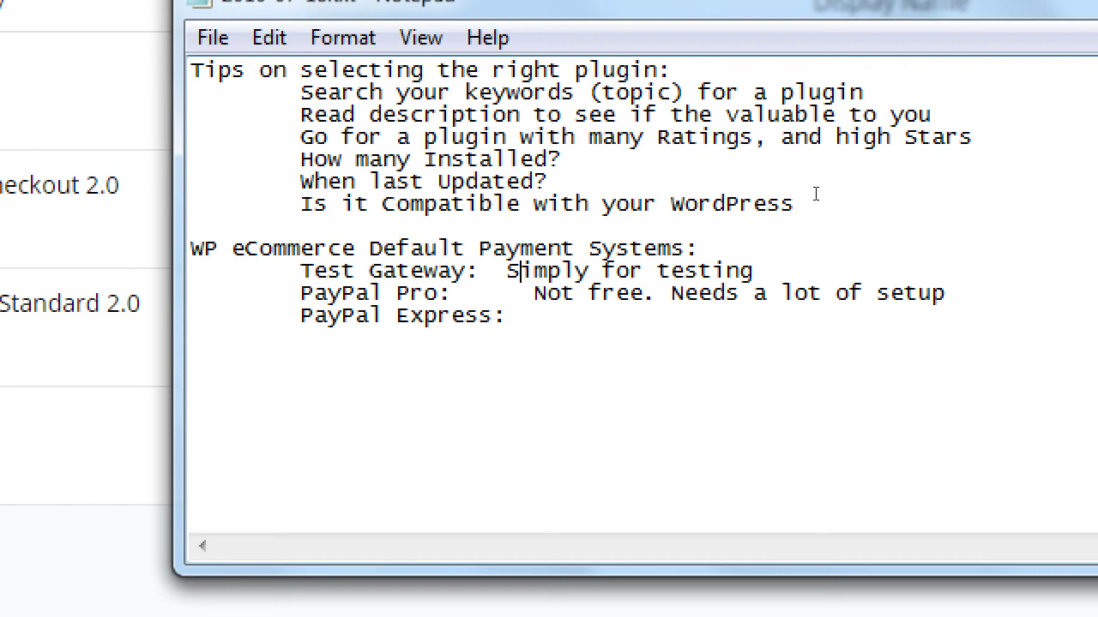
key("Left")
key("Down")
key("Down")
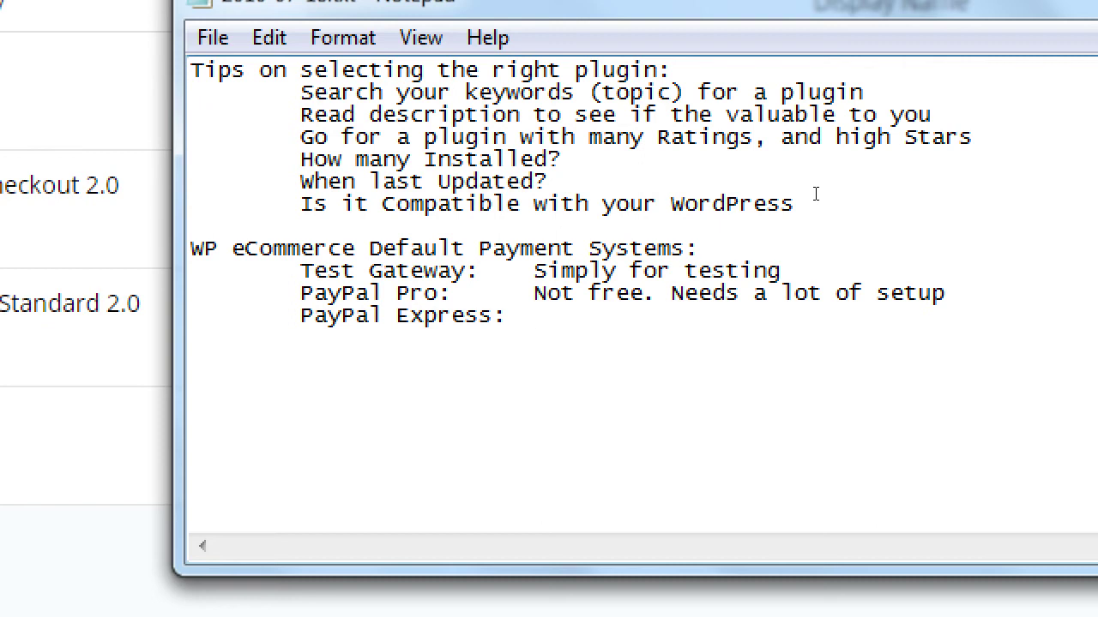
type("Free, but needs ")
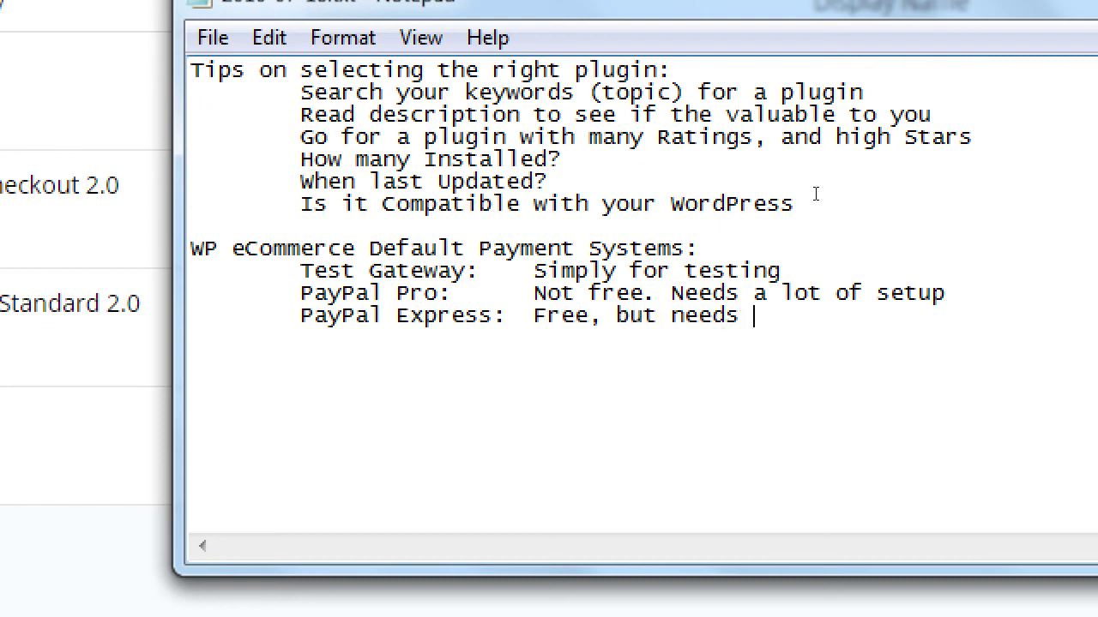
type("setup to functi")
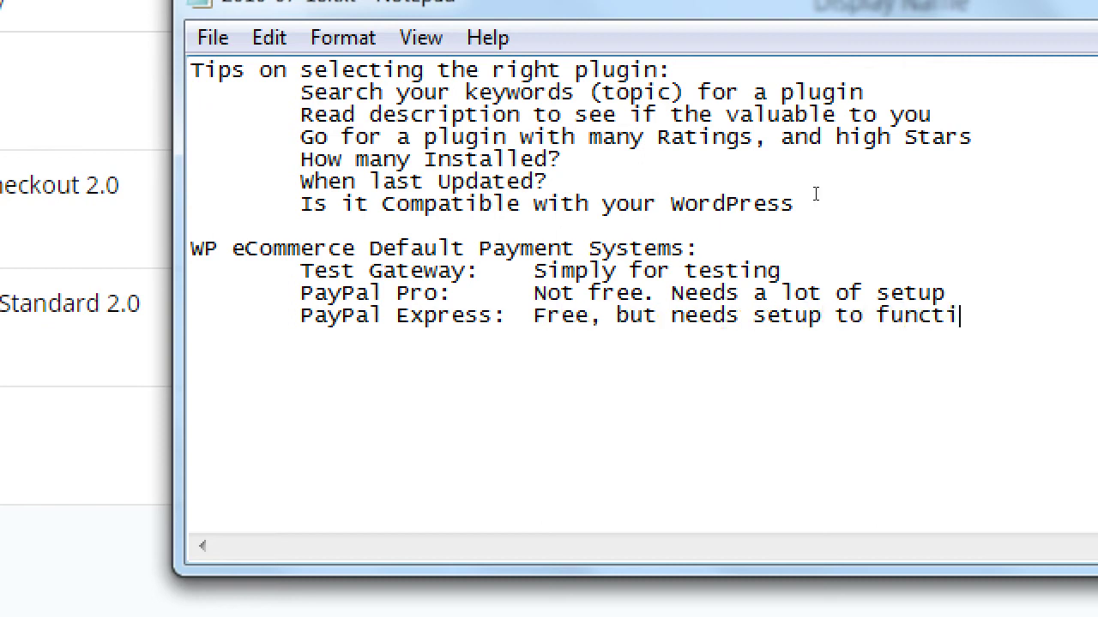
type("on on your")
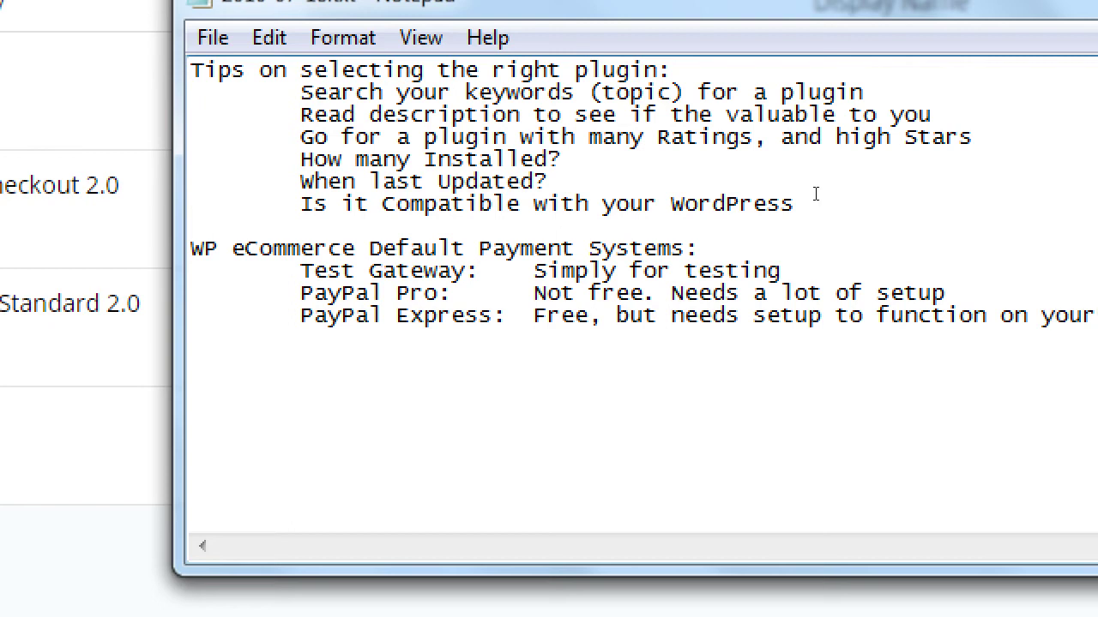
type(" site")
- Add the line 'PayPal Standard: Free, needs the LEAST amount of setup. Redirect customer temprorari'
key("Return")
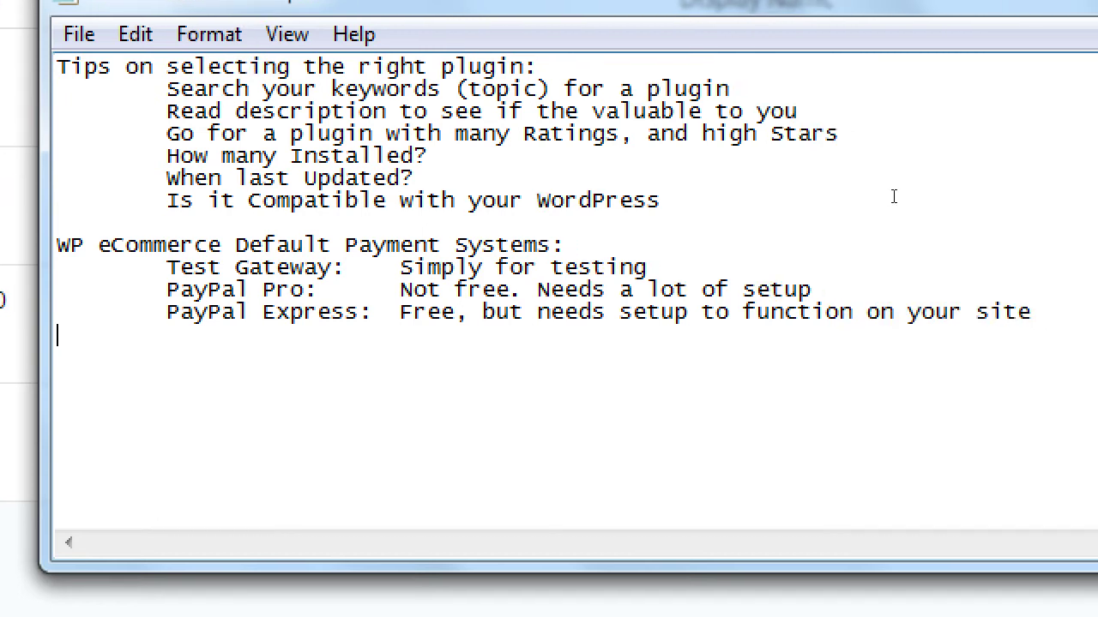
key("Tab")
type("PayPal Standard:")
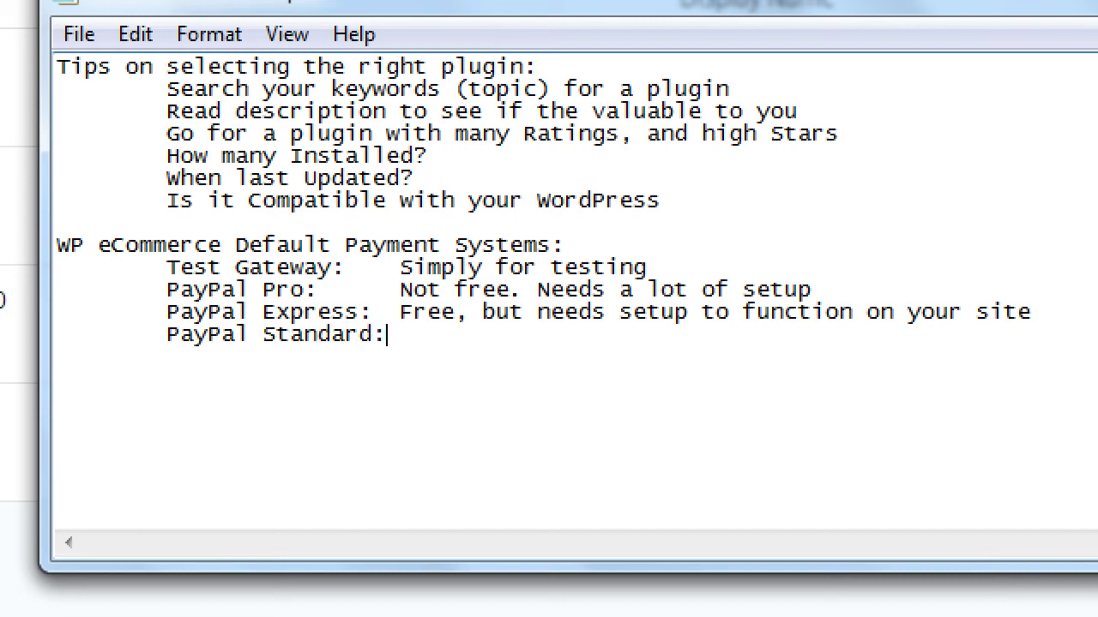
type(" Free, needs the LE")
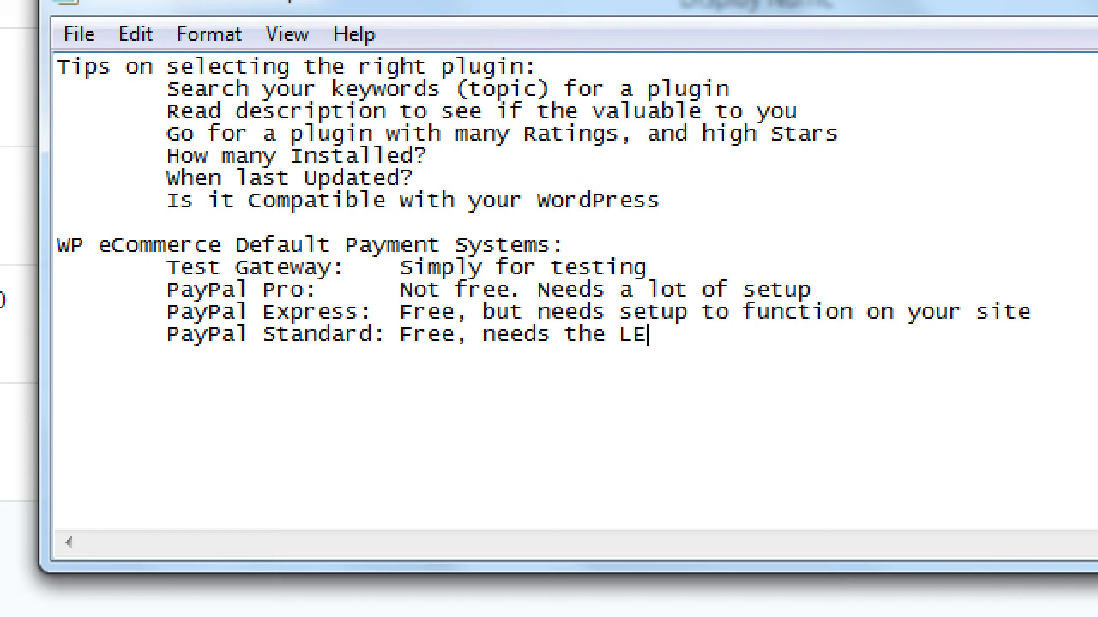
type("AST amount of set")
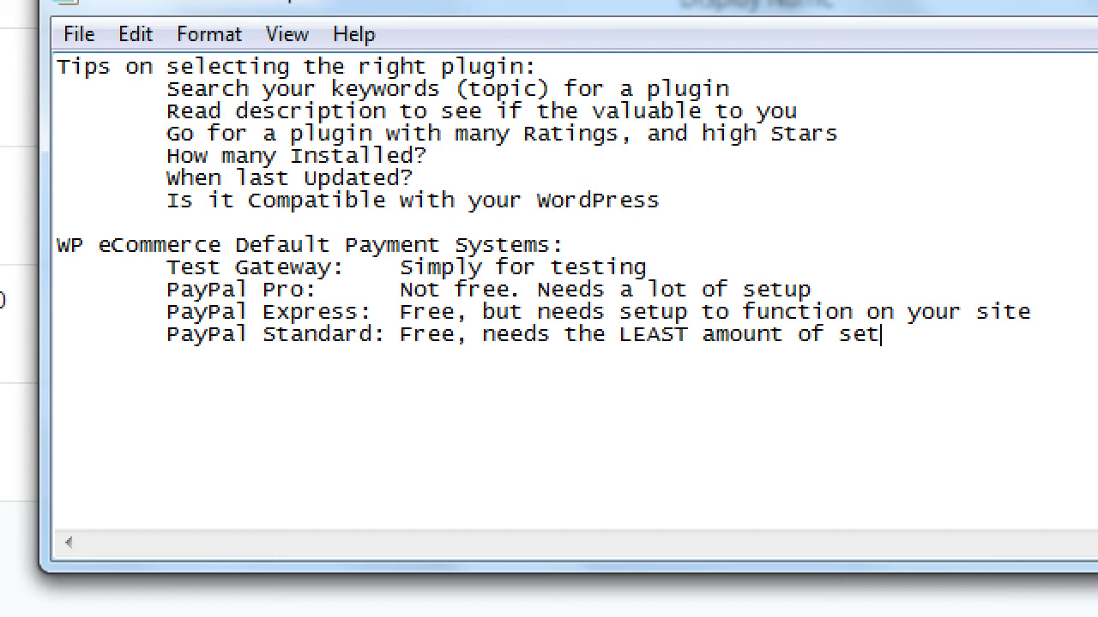
type("up. Keep")
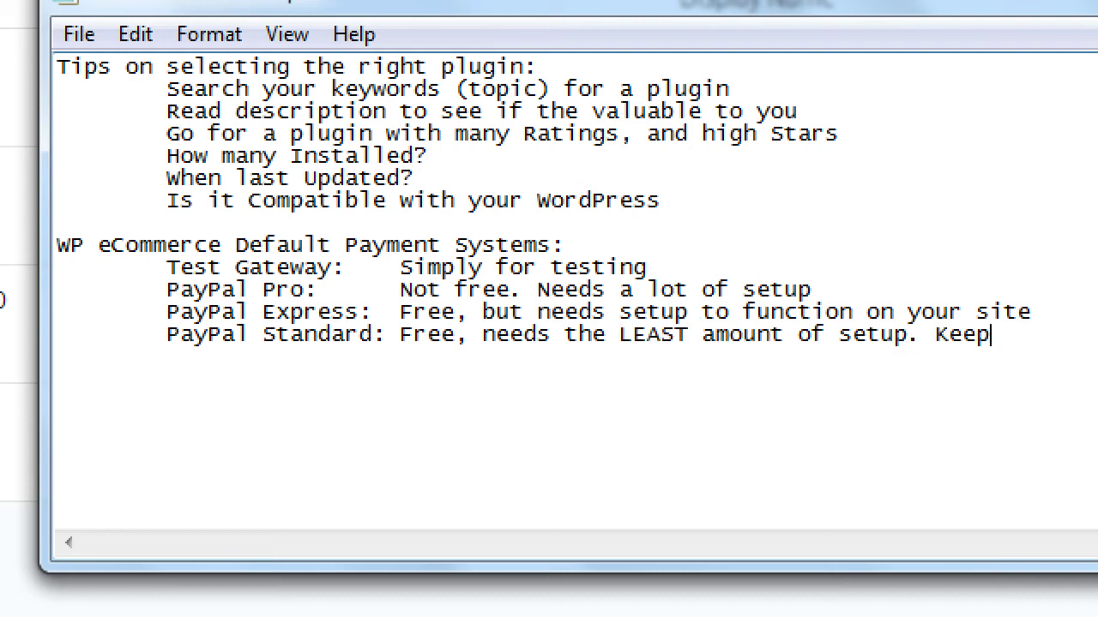
key("BackSpace")
key("BackSpace")
key("BackSpace")
key("BackSpace")
key("BackSpace")
type("T")
key("BackSpace")
type("Take")
key("BackSpace")
key("BackSpace")
key("BackSpace")
key("BackSpace")
type("Redirect")
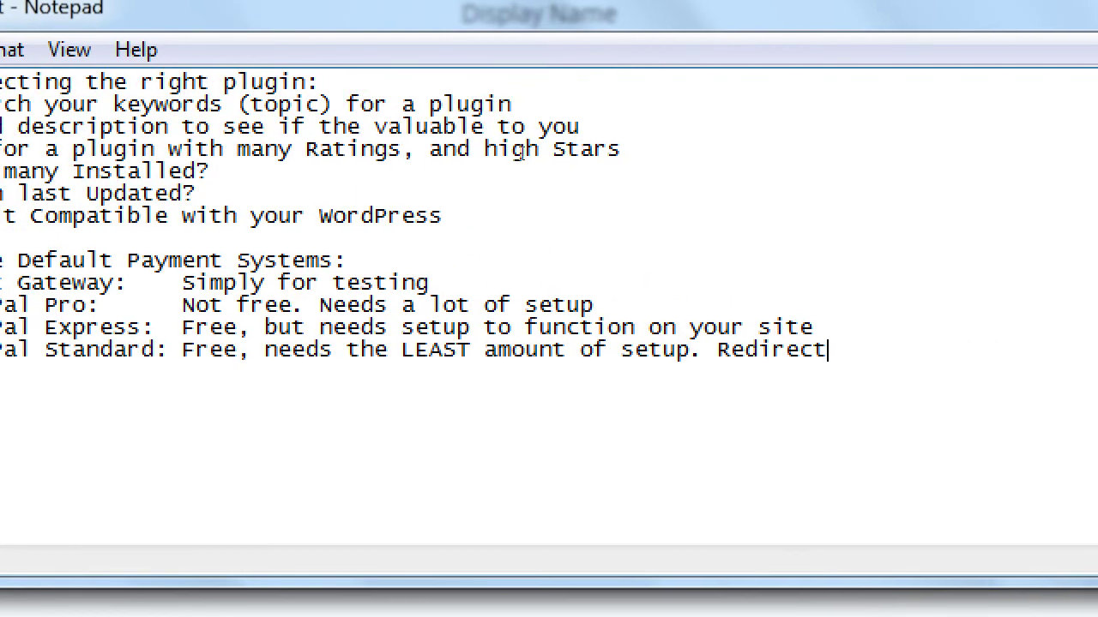
type(" custome")
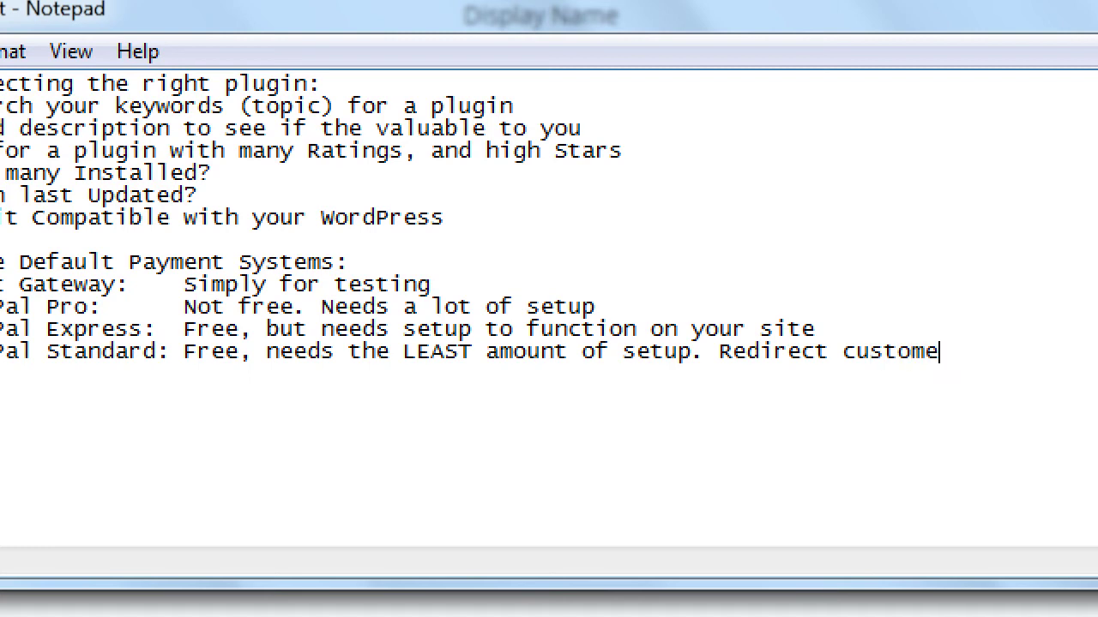
type("r temprorari")
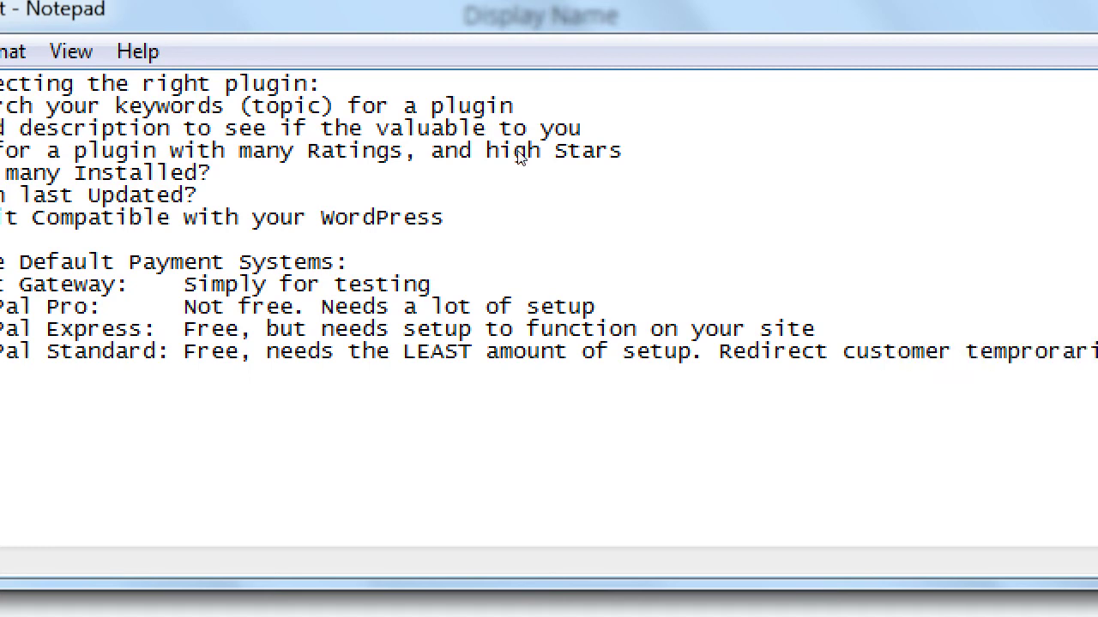
key("Up")
key("Up")
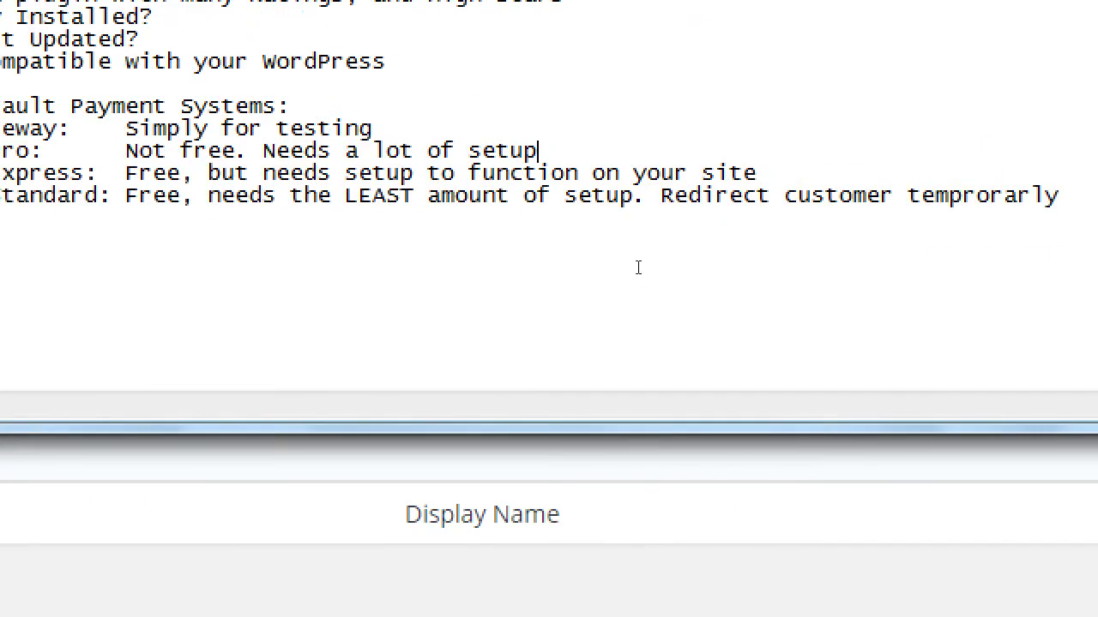
key("Down")
key("ctrl+Left")
key("ctrl+Left")
key("ctrl+Left")
key("ctrl+shift+Right")
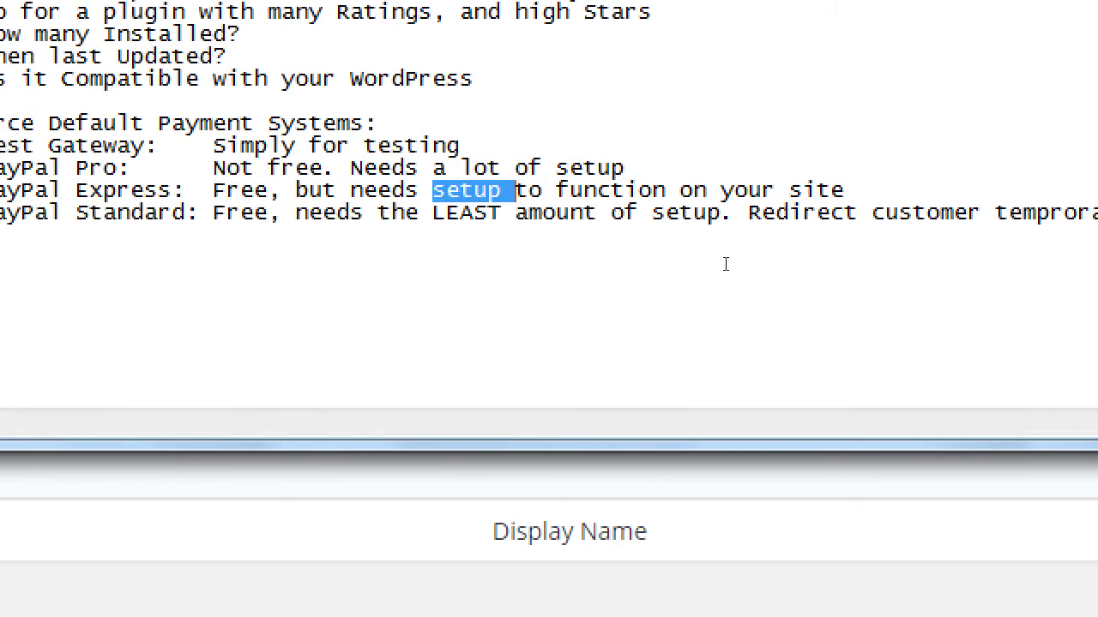
key("End")
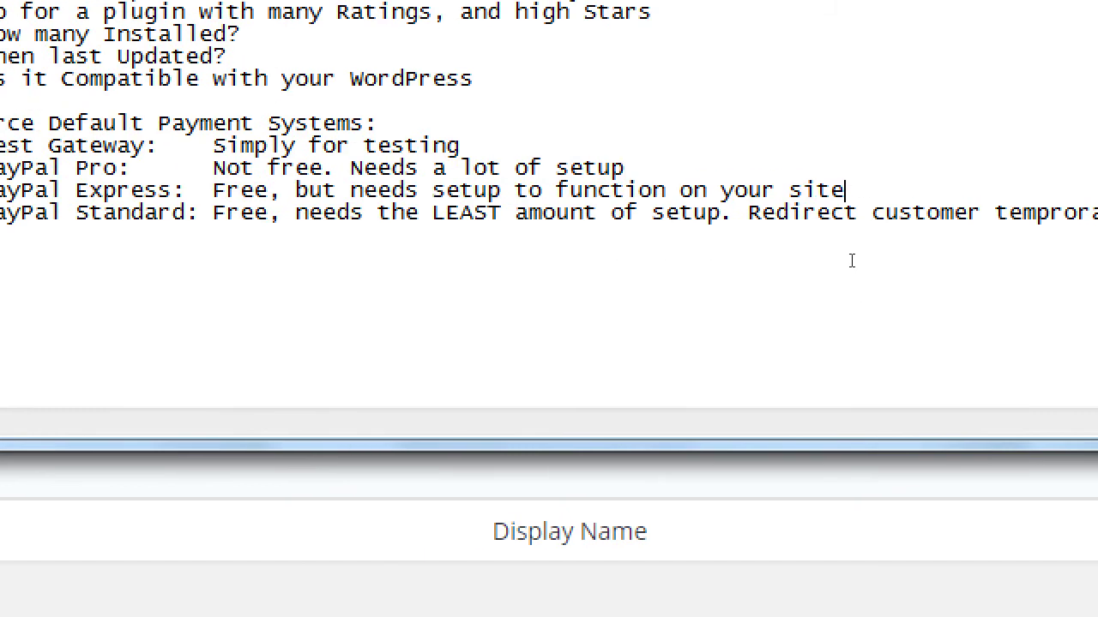
- Under PayPal Express, add the indented note 'NEED to buy SSL for security'
key("Return")
key("Tab")
key("Tab")
key("Tab")
type("NEE")
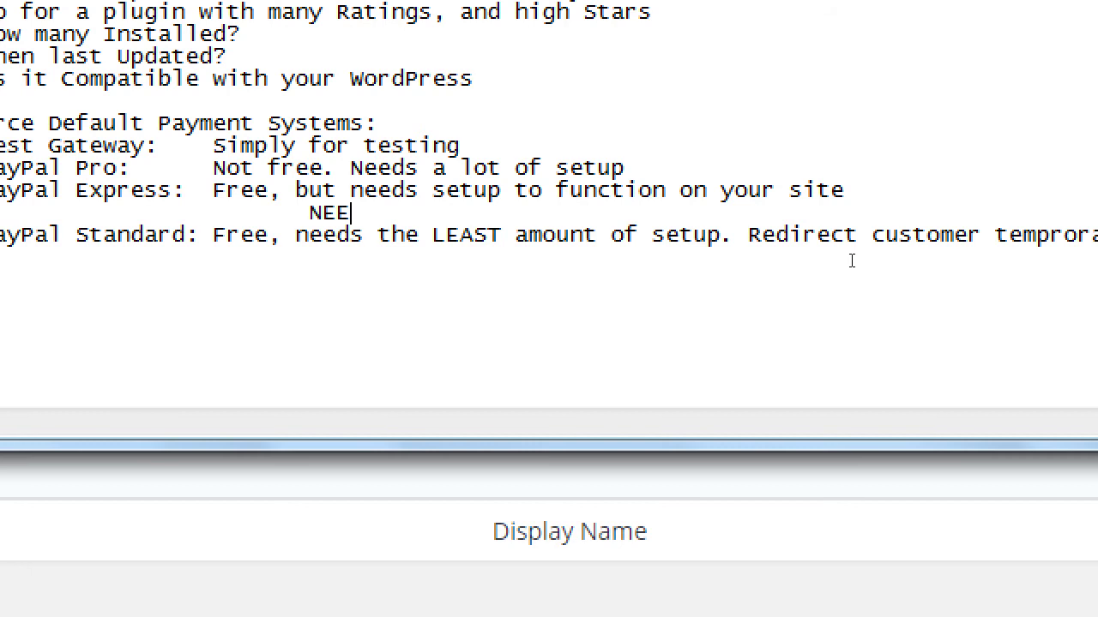
type("D to buy7")
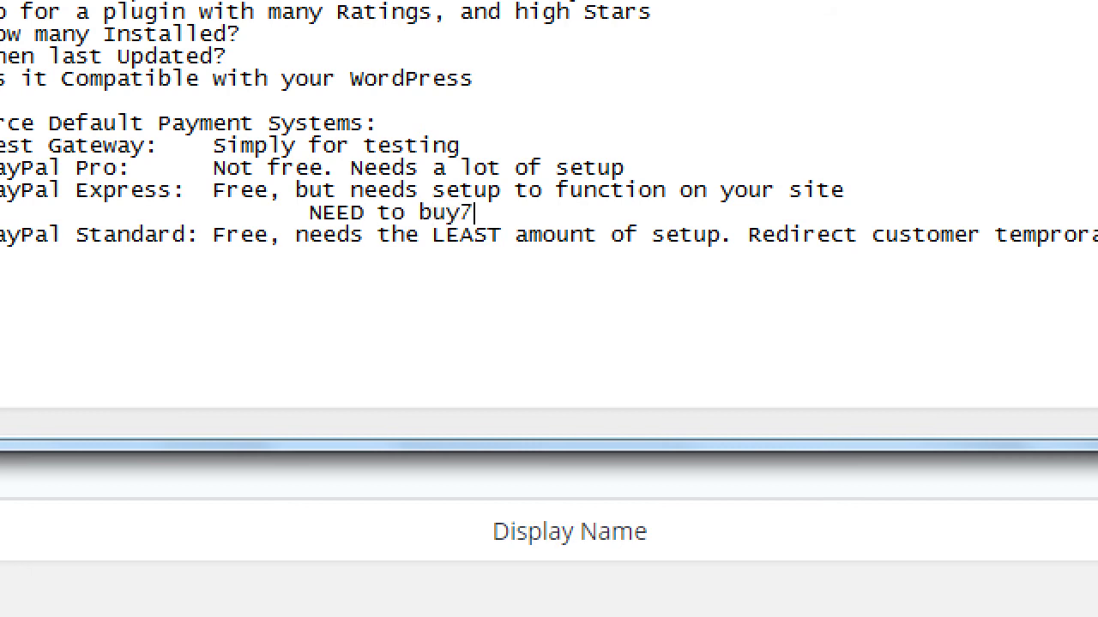
key("BackSpace")
key("BackSpace")
type("ss")
key("BackSpace")
key("BackSpace")
type("SSL for ")
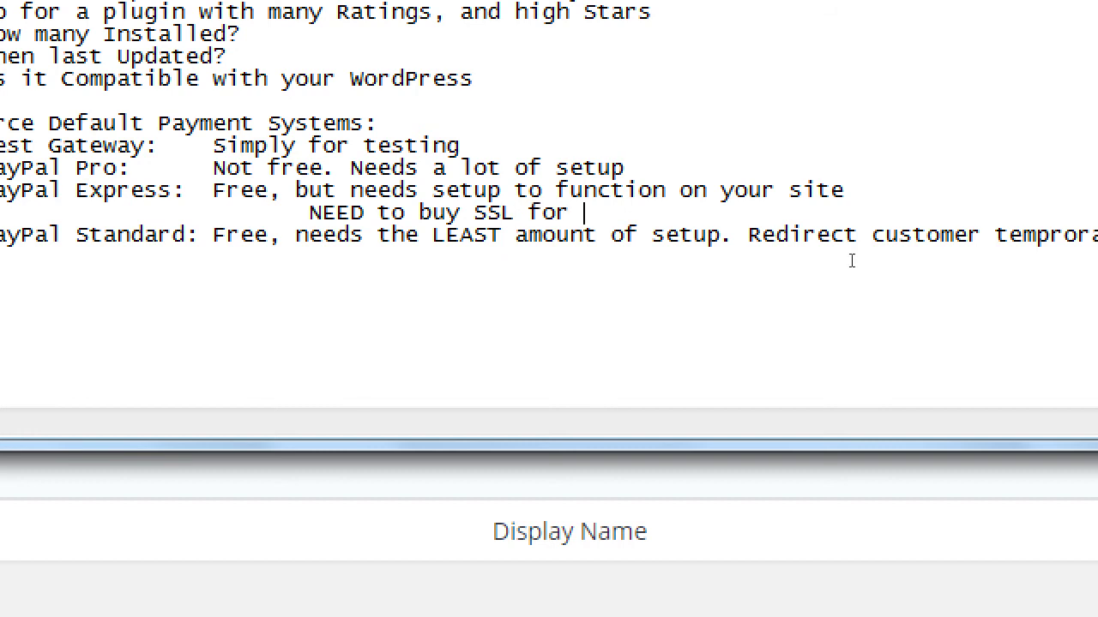
type("sec")
type("y")
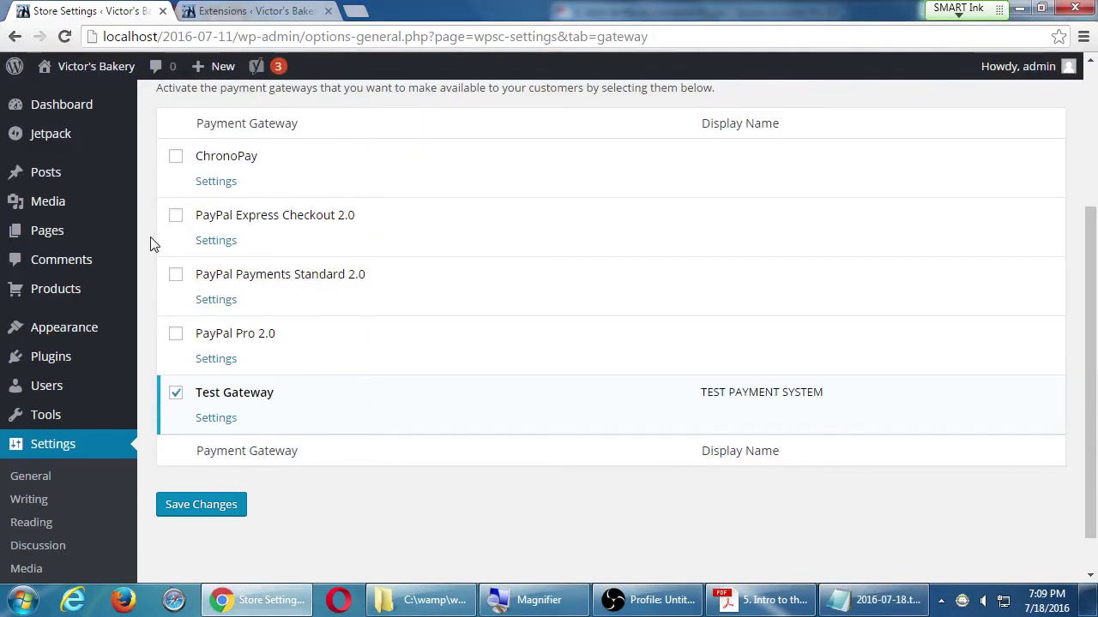
- Return to the store's payment settings and open PayPal Payments Standard 2.0, focusing its Username field
left_click(153, 243)
left_click(217, 301)
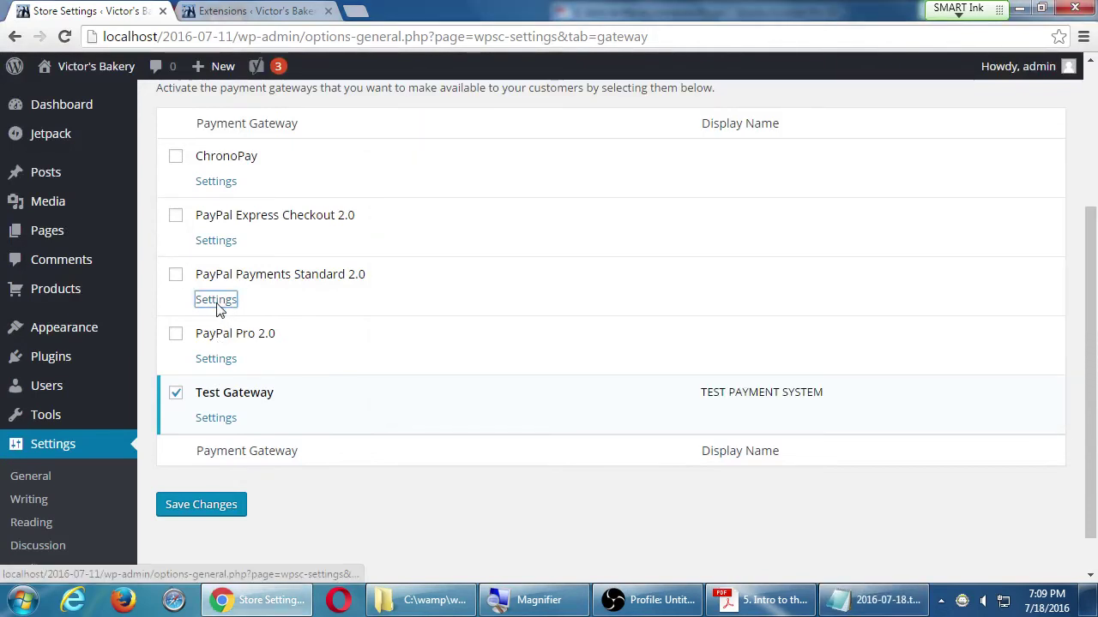
scroll(216, 318, "down", 1)
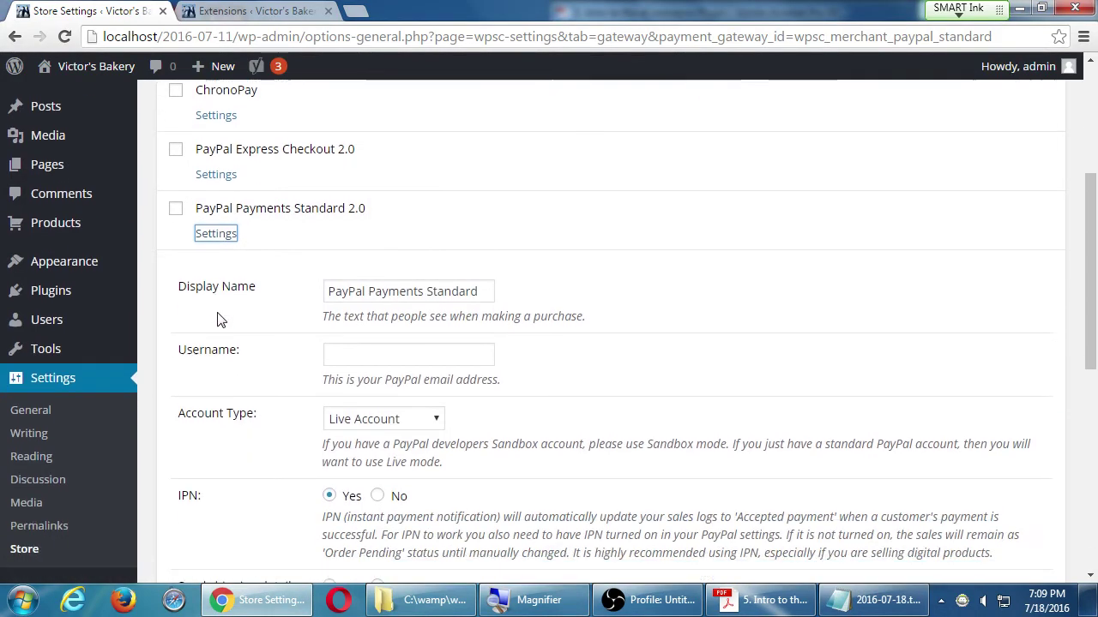
left_click(335, 326)
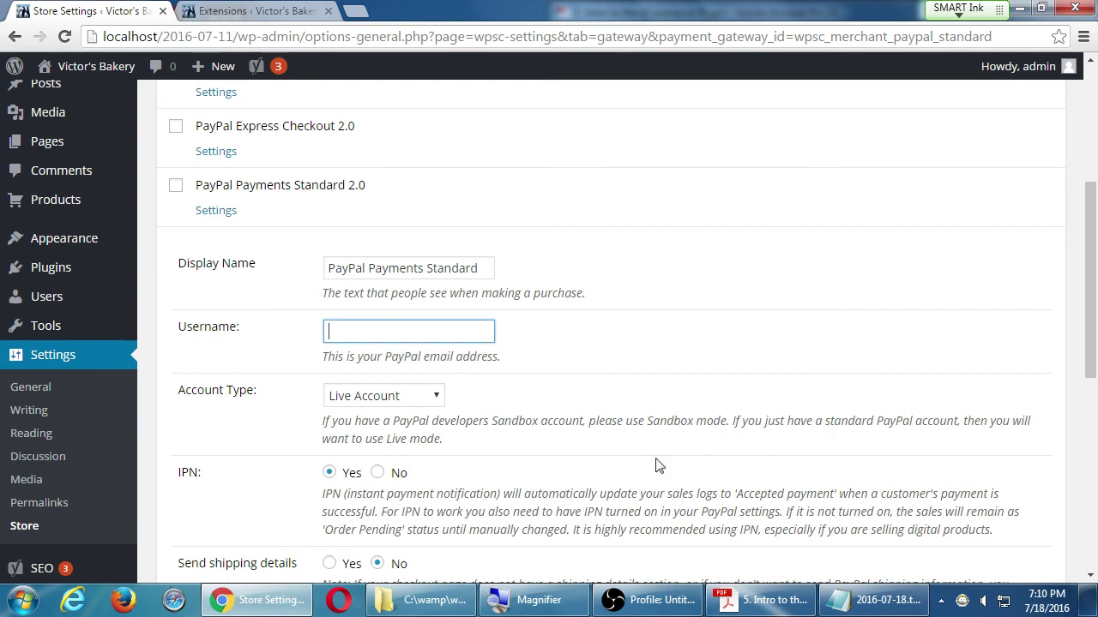
- Add a 'BAsic setup:' list starting with 'Create a free PayPal Business account Provide PayPal any email address'
left_click(862, 599)
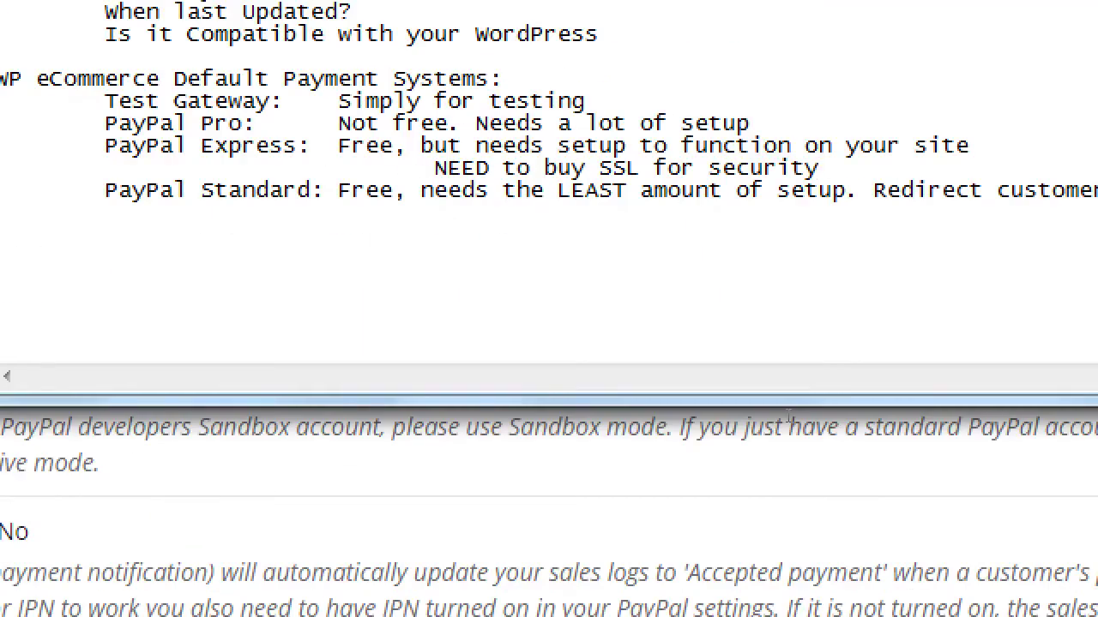
key("Tab")
type("BAsic setup:")
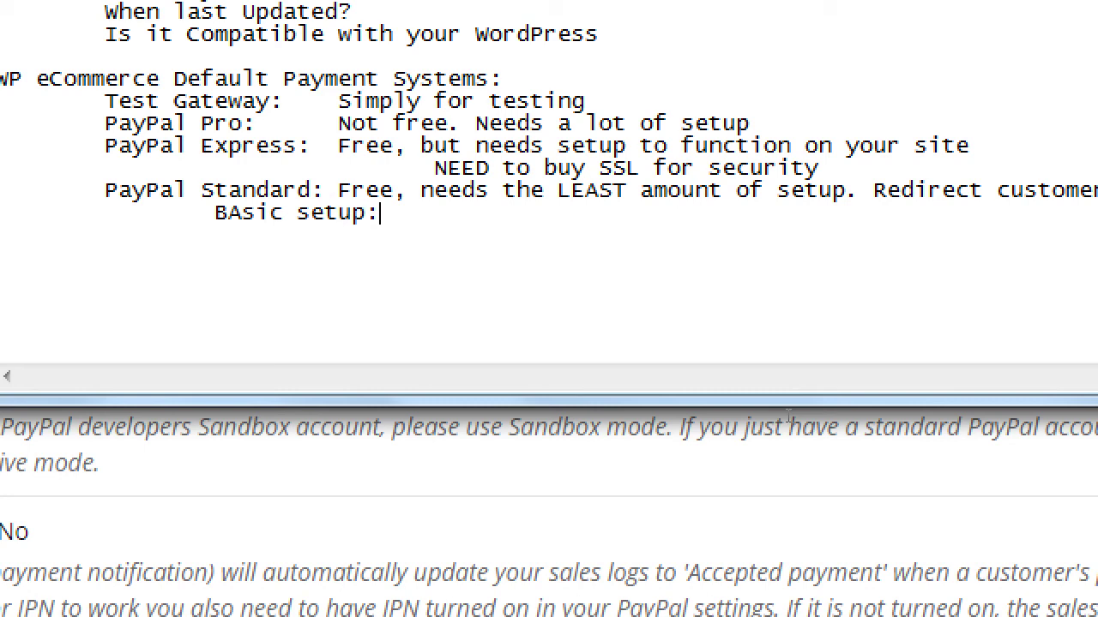
key("Return")
key("Tab")
type("Createa")
key("BackSpace")
type("a f")
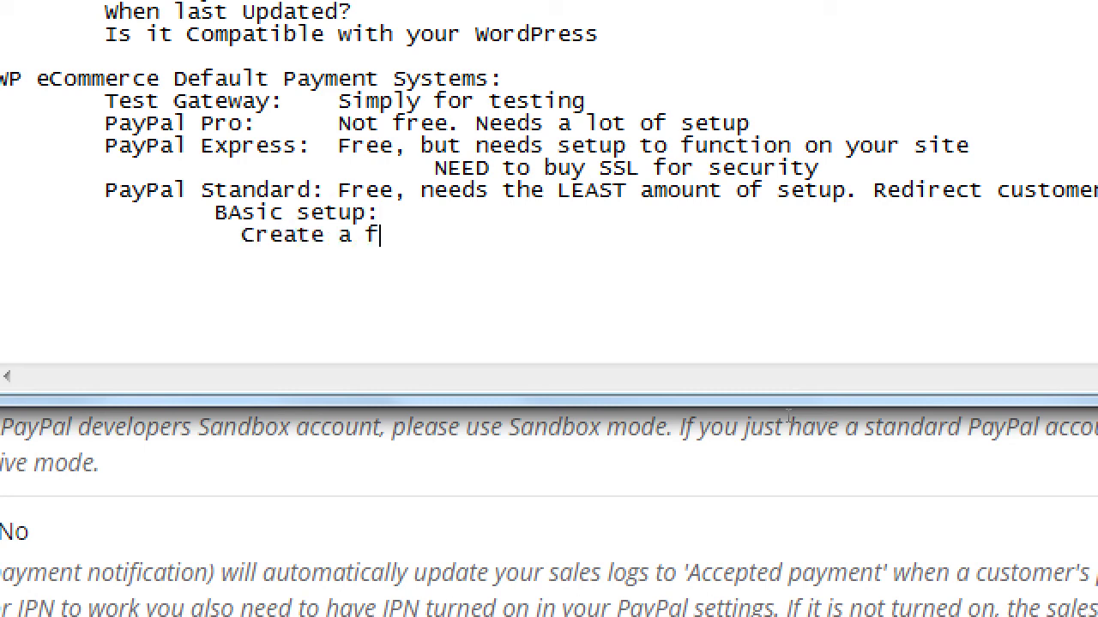
type("ree Pay")
key("BackSpace")
type("ayPal Business account ")
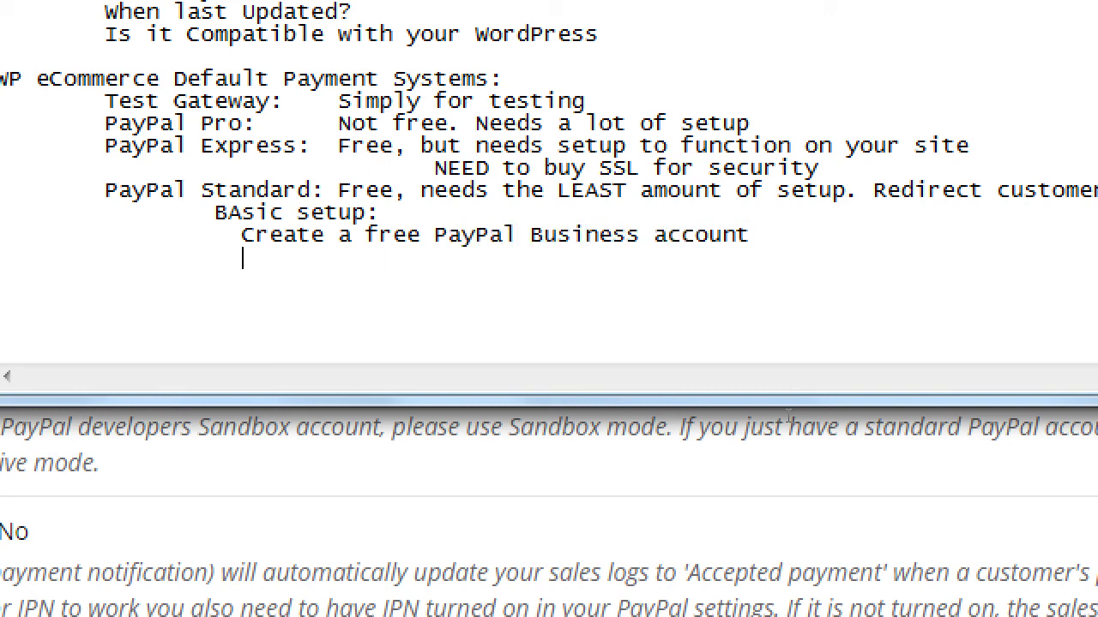
type("Provide ")
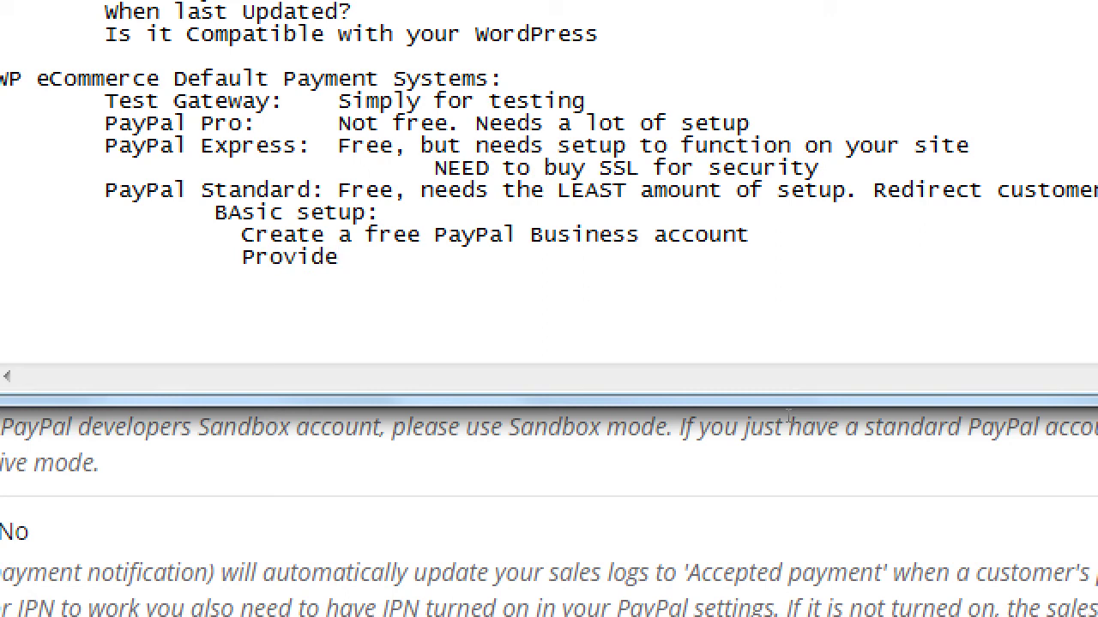
type("PayPal any email")
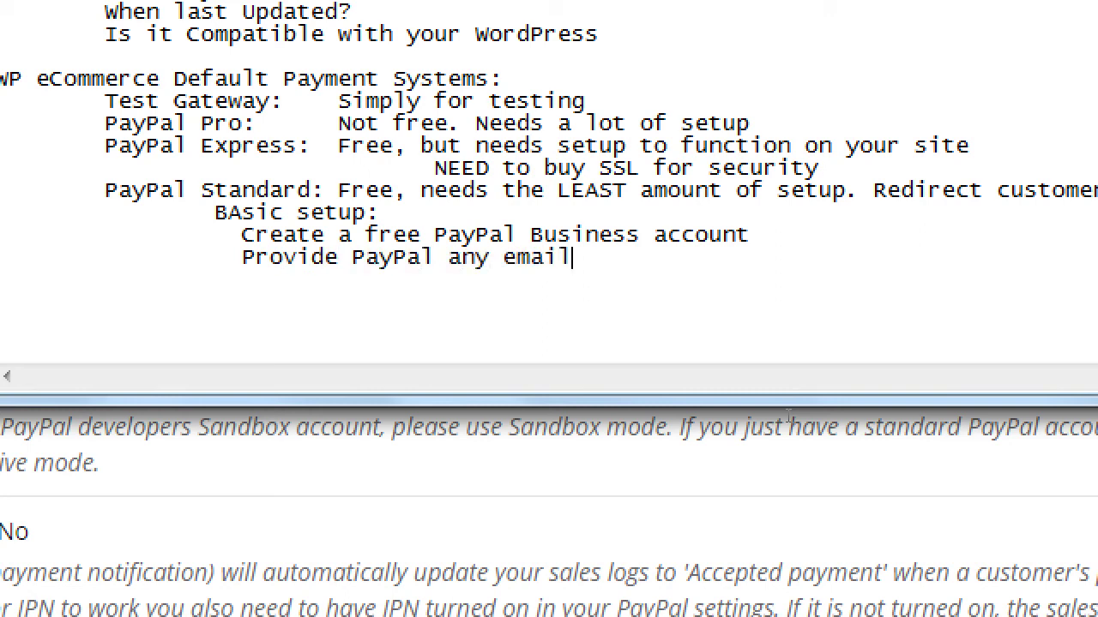
type(" address")
- Add the steps 'Verify in PayPal', 'Add your PayPal email address to WP eCommerce' and 'Done!'
key("Return")
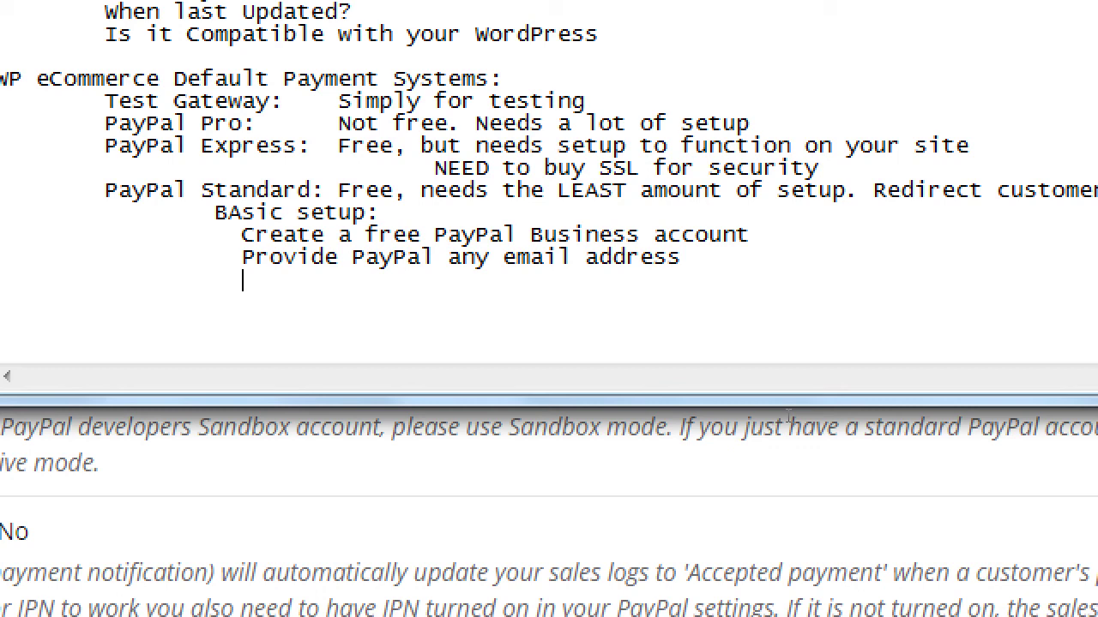
type("Verify in Pay")
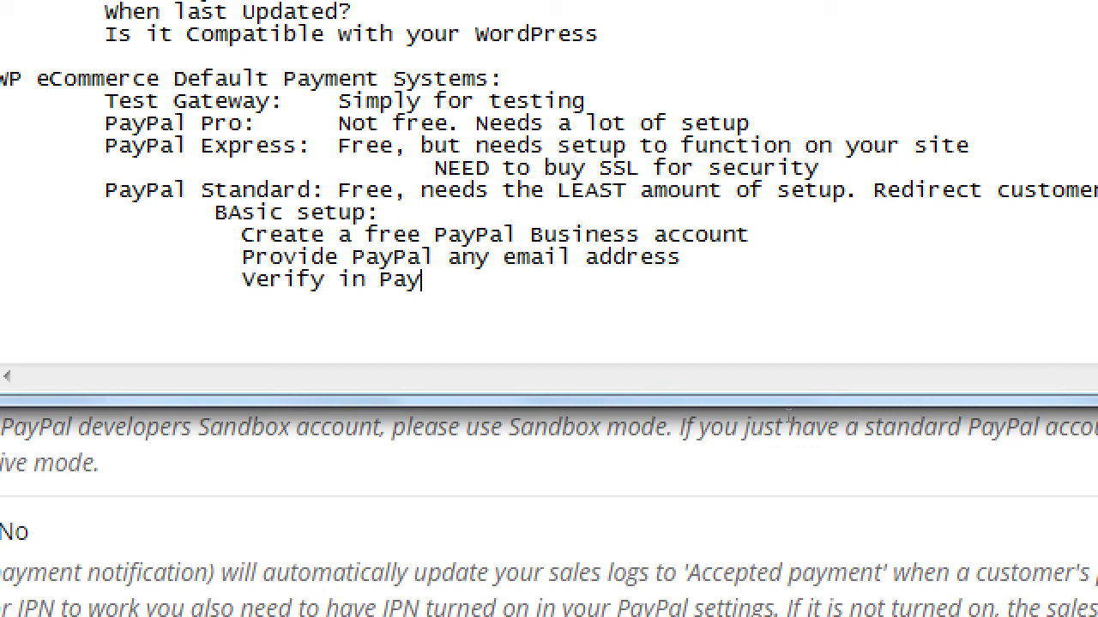
type("Pal.")
key("BackSpace")
key("Return")
key("Tab")
key("Tab")
type("Add y")
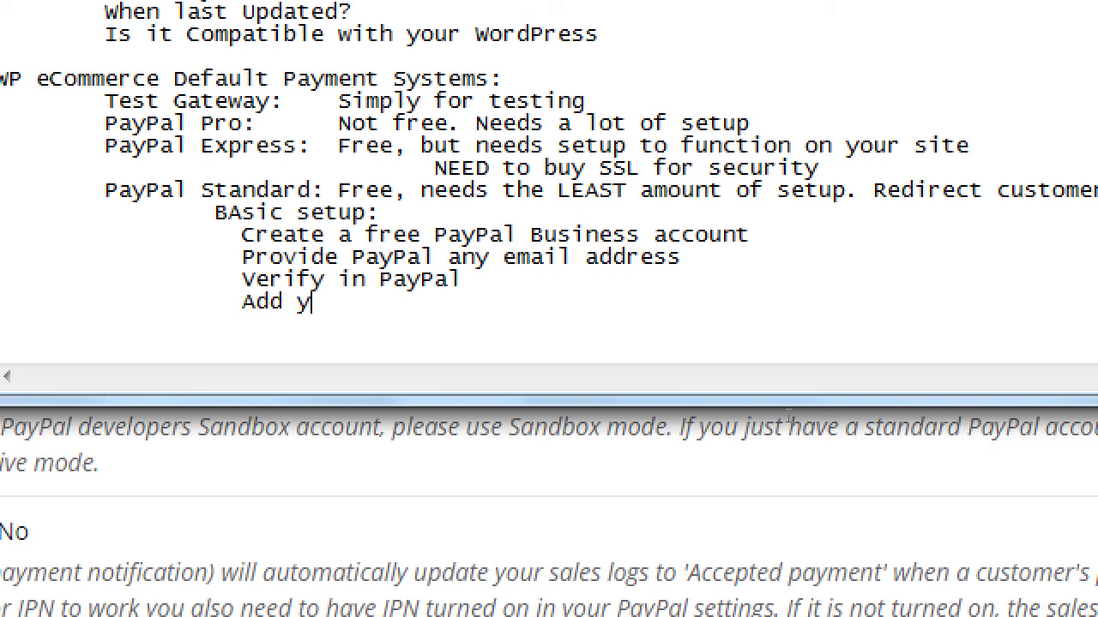
type("our PayPal ")
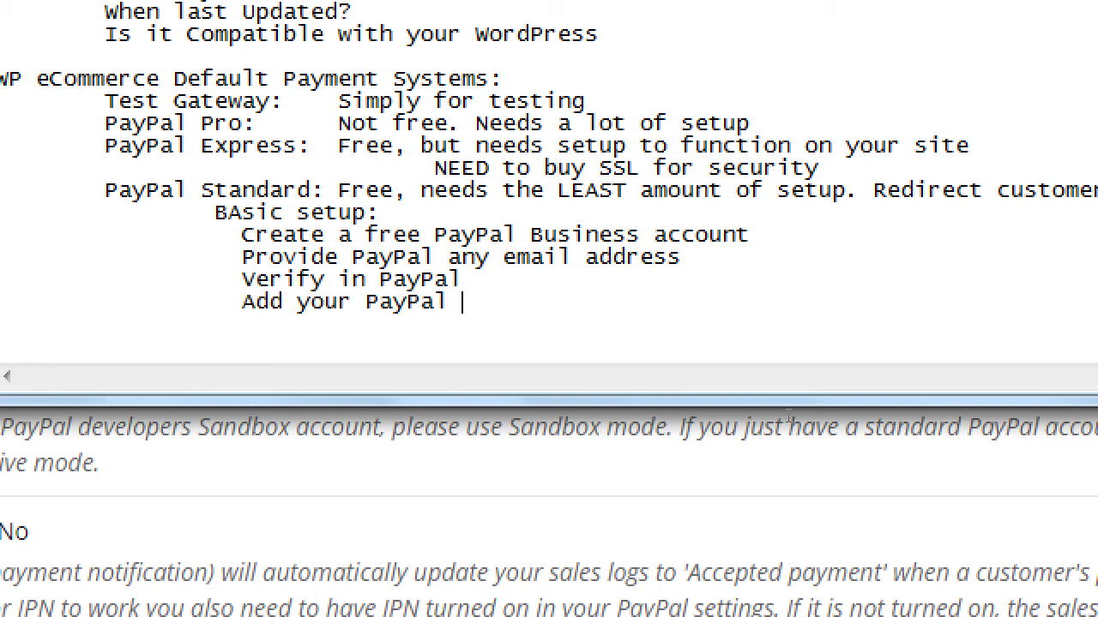
type("email address ")
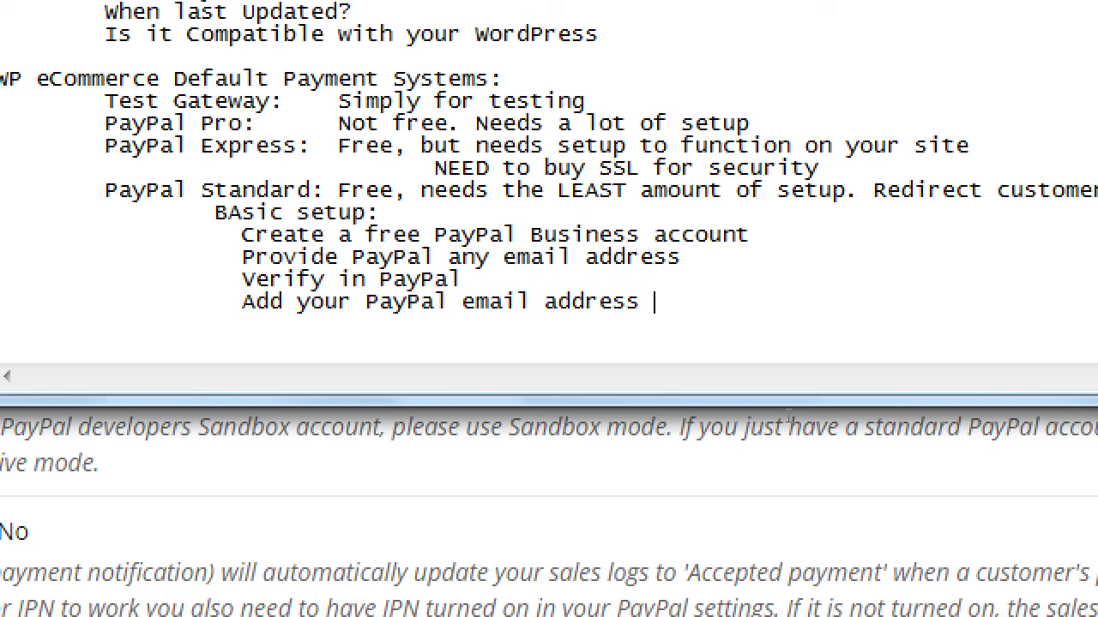
type("to WP eCommerce ")
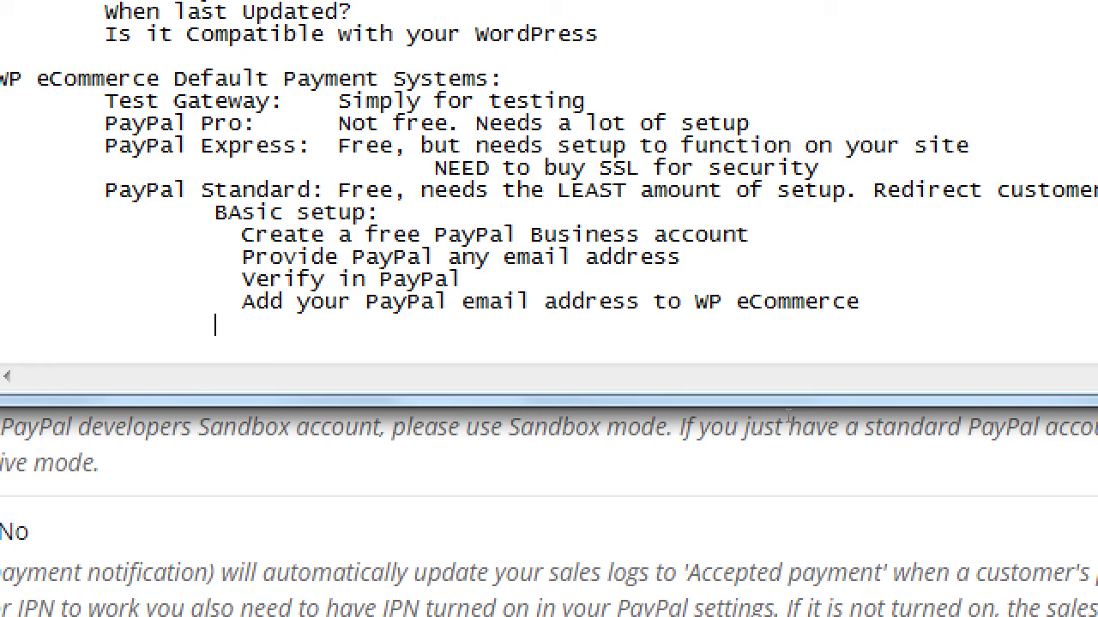
type("  Done!")
- Enter a PayPal account email as the Username and replace the Display Name with 'Pay securely with PayPal'
key("super+minus")
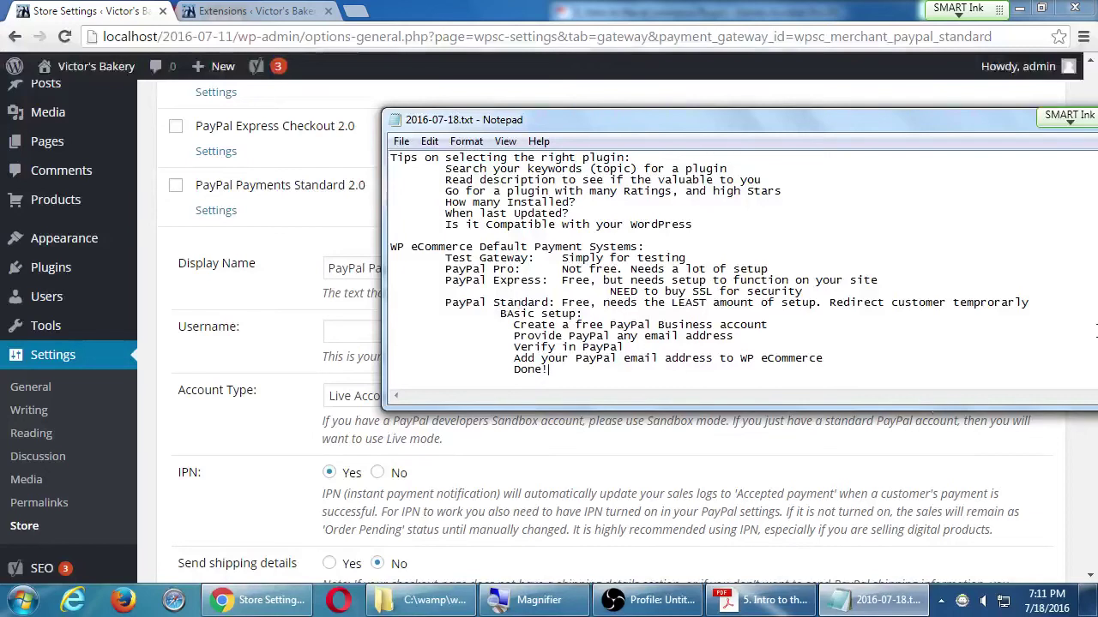
left_click(154, 304)
left_click(373, 336)
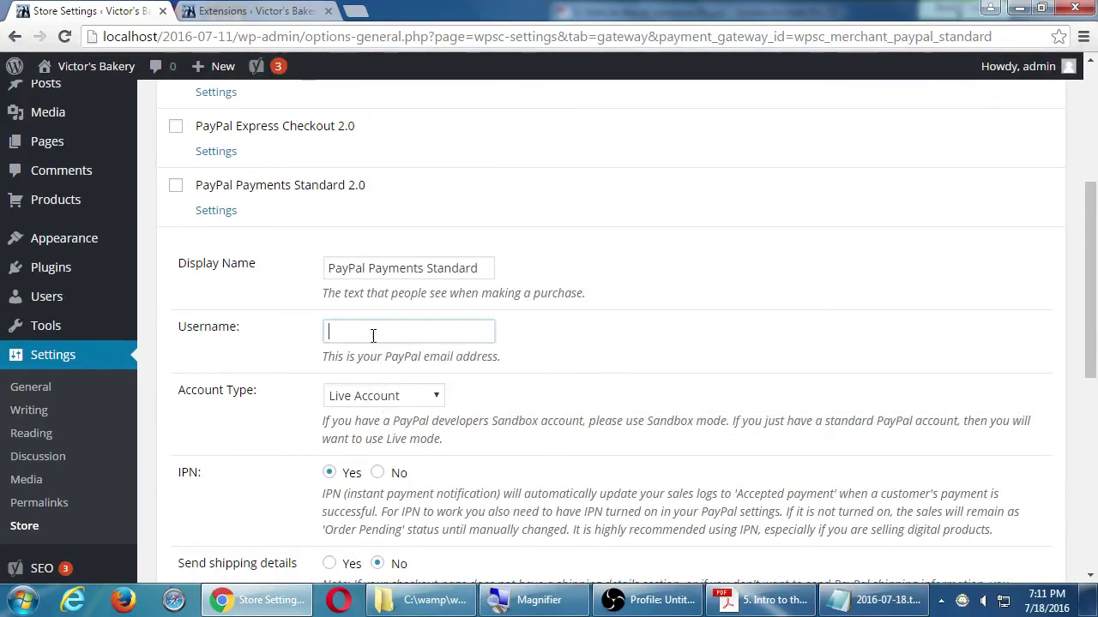
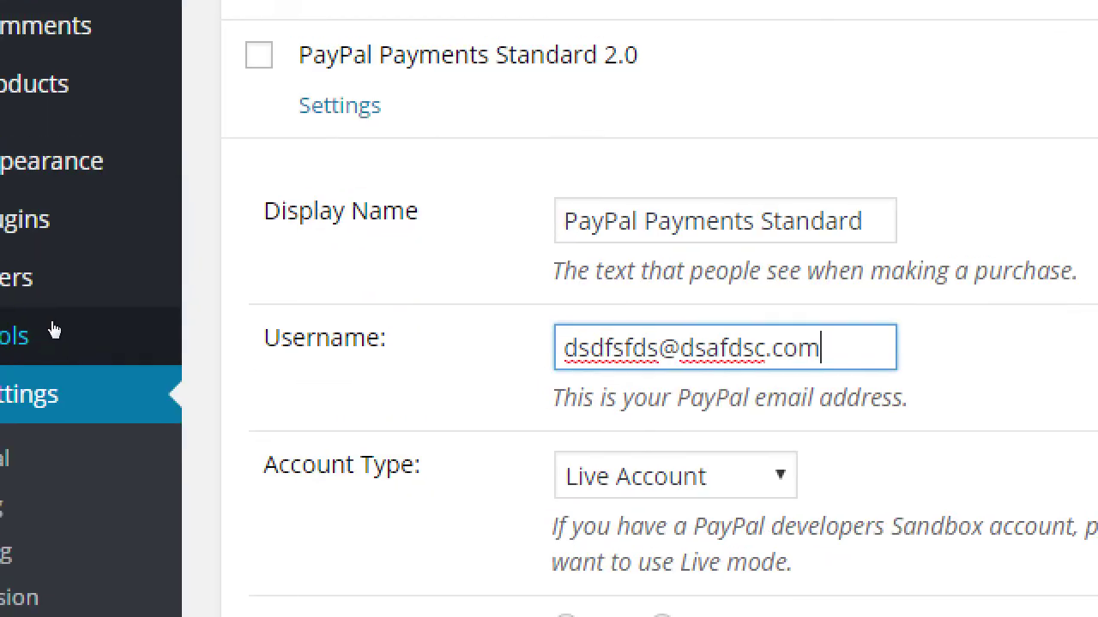
key("shift+Tab")
key("ctrl+a")
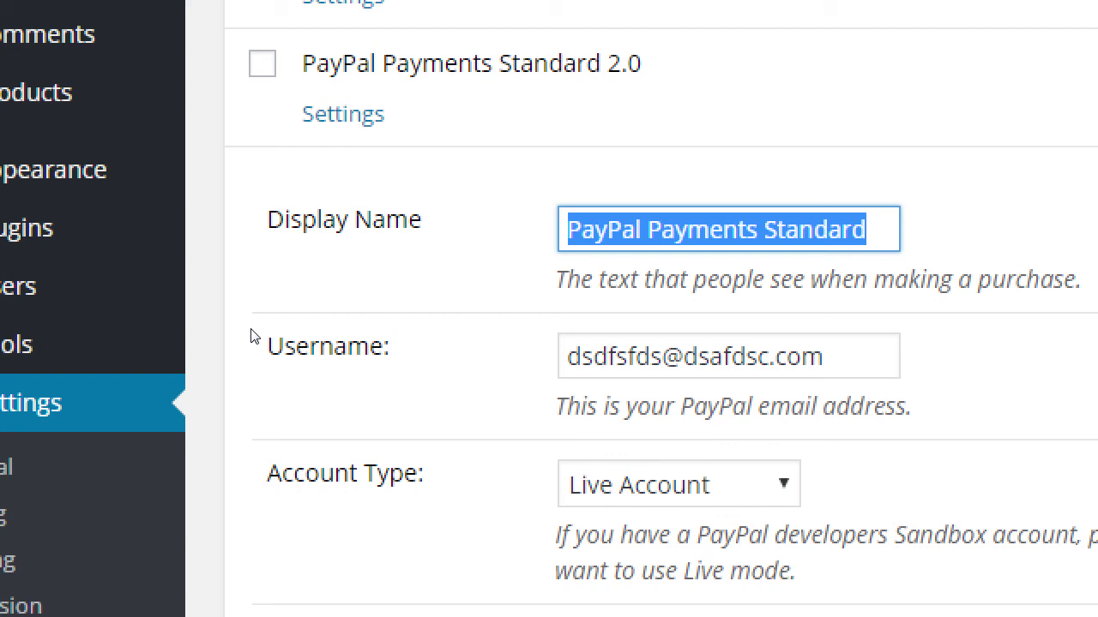
type("P")
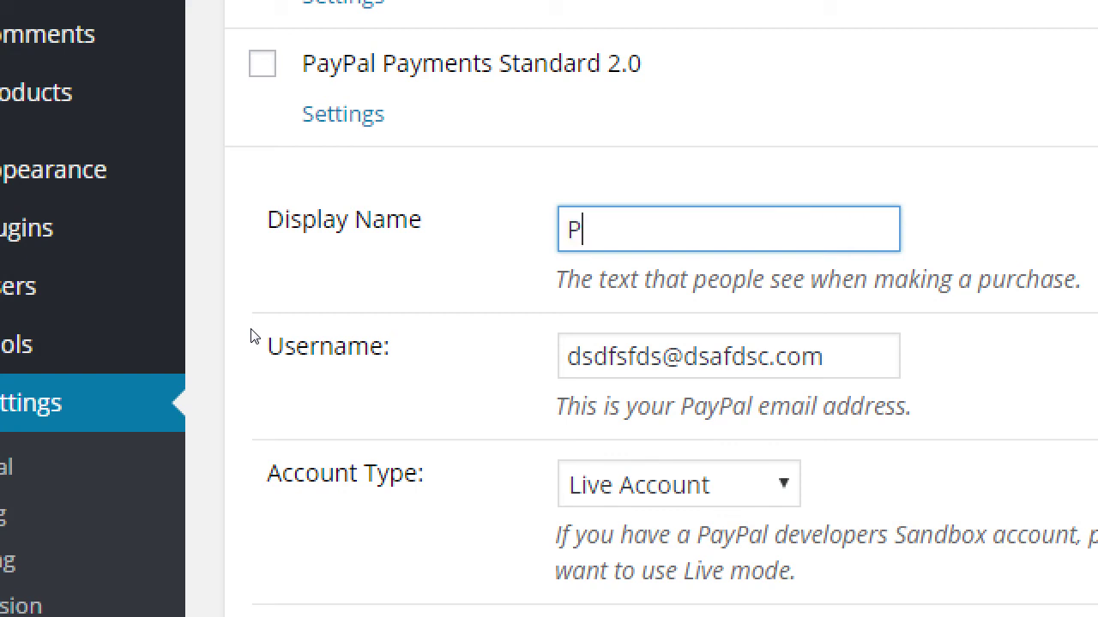
type("ay securely with Pay")
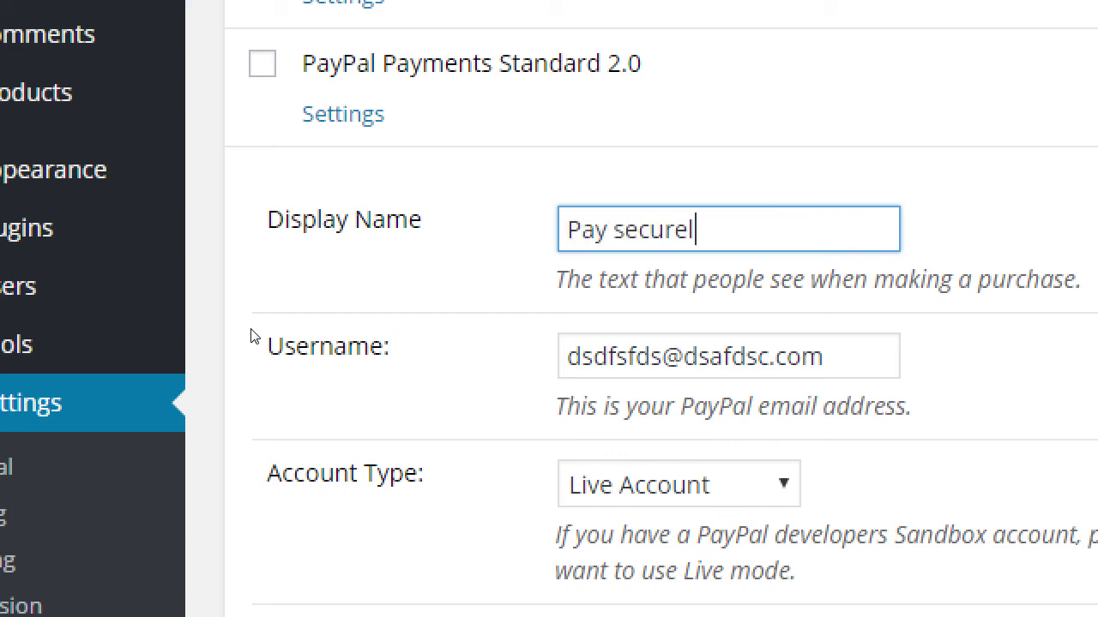
type("Pal")
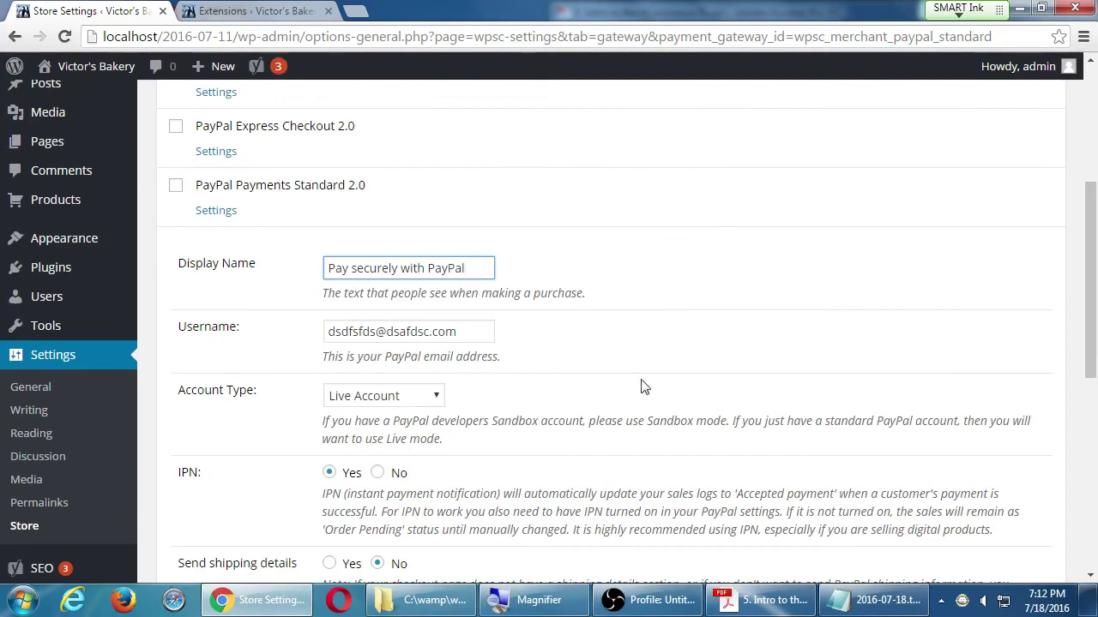
scroll(645, 386, "down", 1)
scroll(467, 446, "down", 1)
scroll(549, 444, "down", 1)
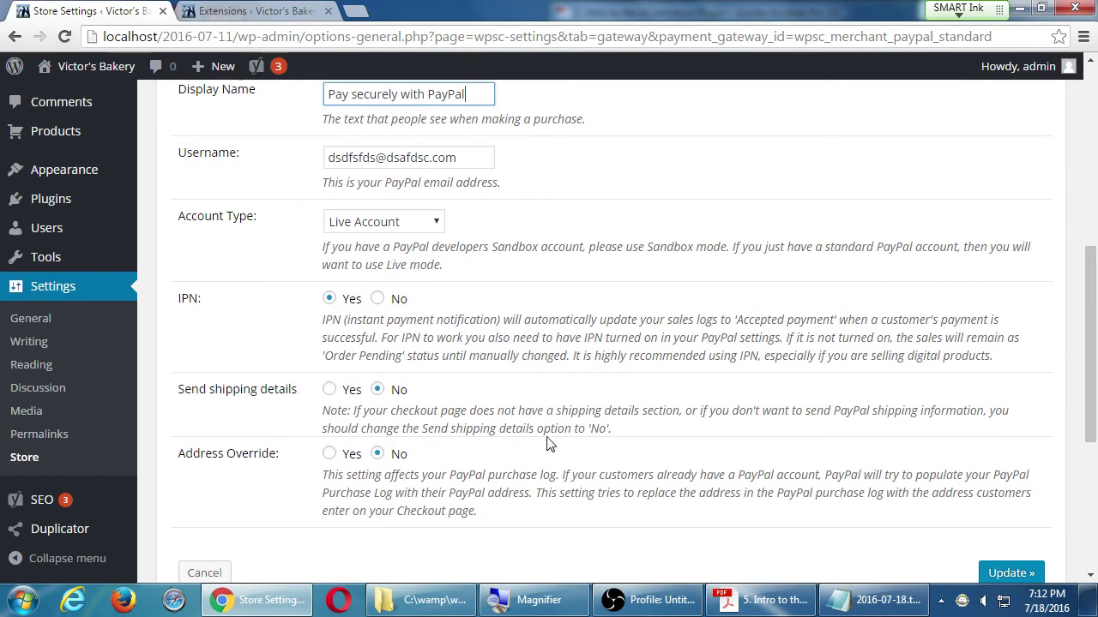
scroll(484, 468, "up", 1)
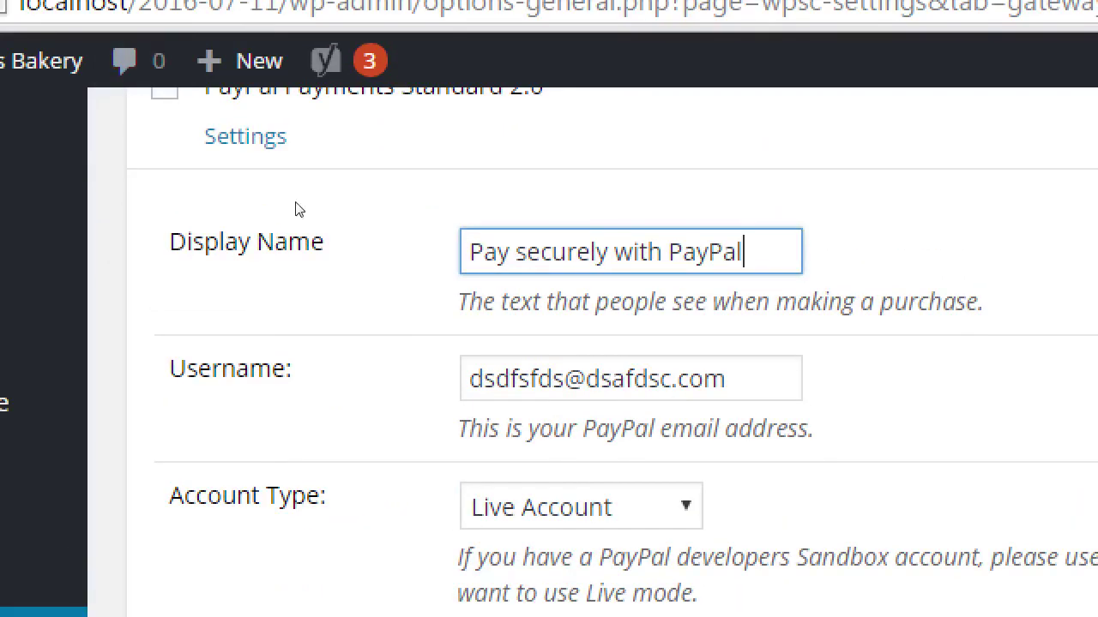
scroll(317, 225, "up", 1)
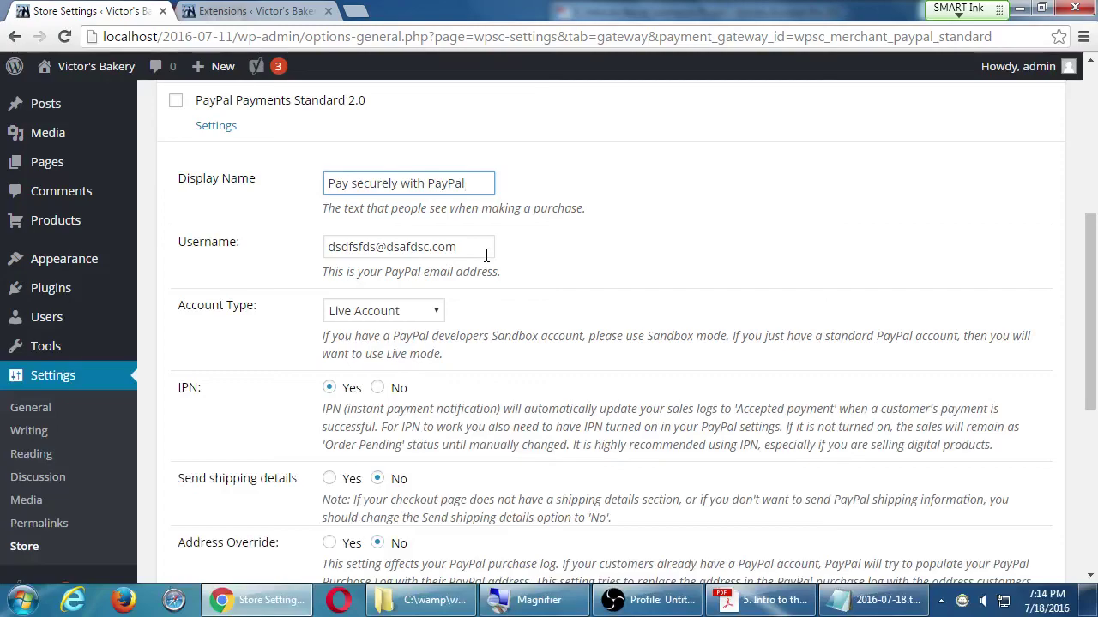
scroll(485, 254, "down", 10)
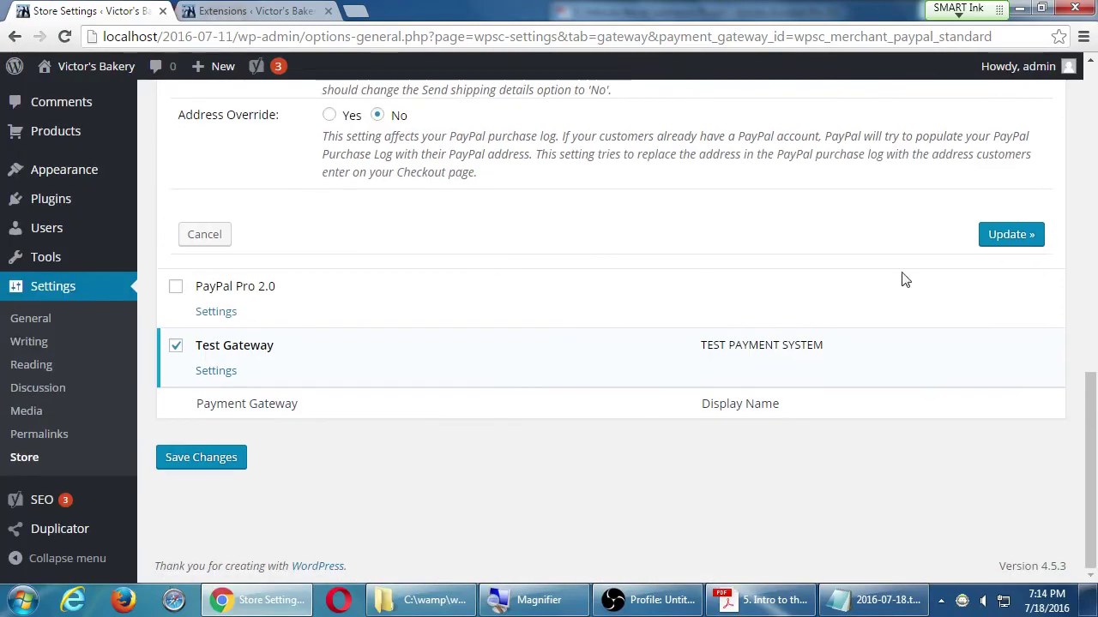
- Update the PayPal Standard settings, tick PayPal Payments Standard 2.0, and save the gateway changes
left_click(1009, 236)
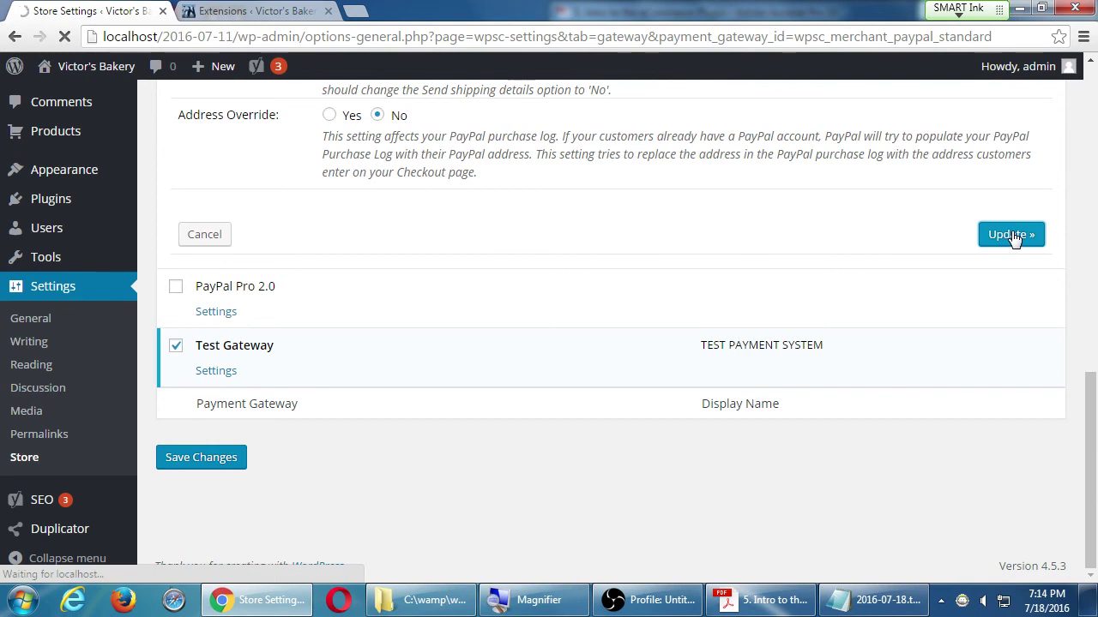
scroll(394, 176, "down", 3)
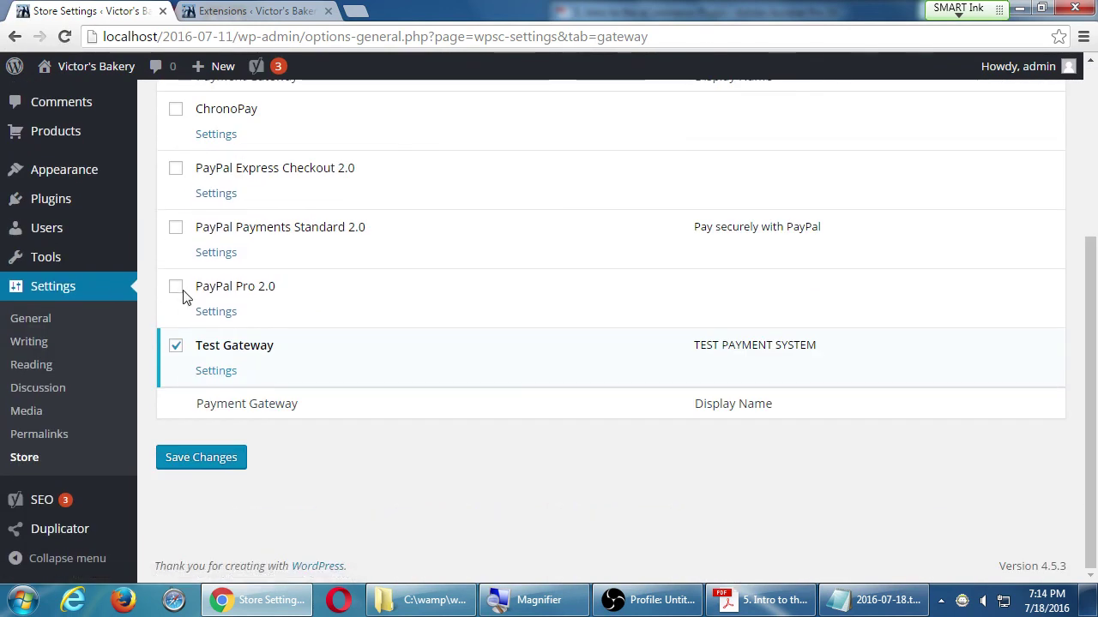
left_click(176, 229)
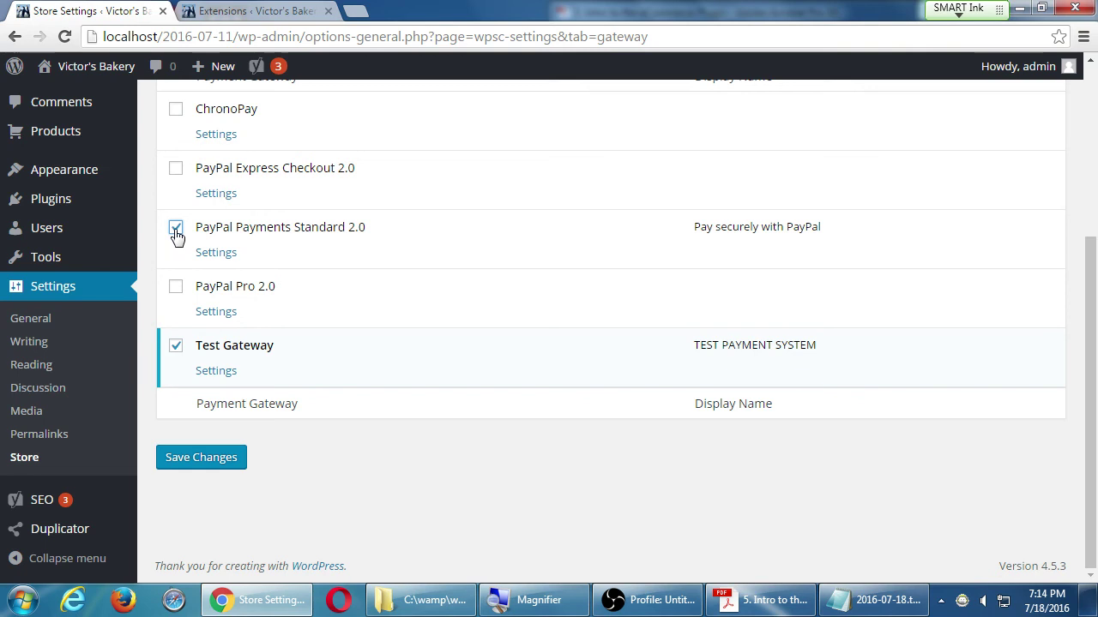
left_click(212, 466)
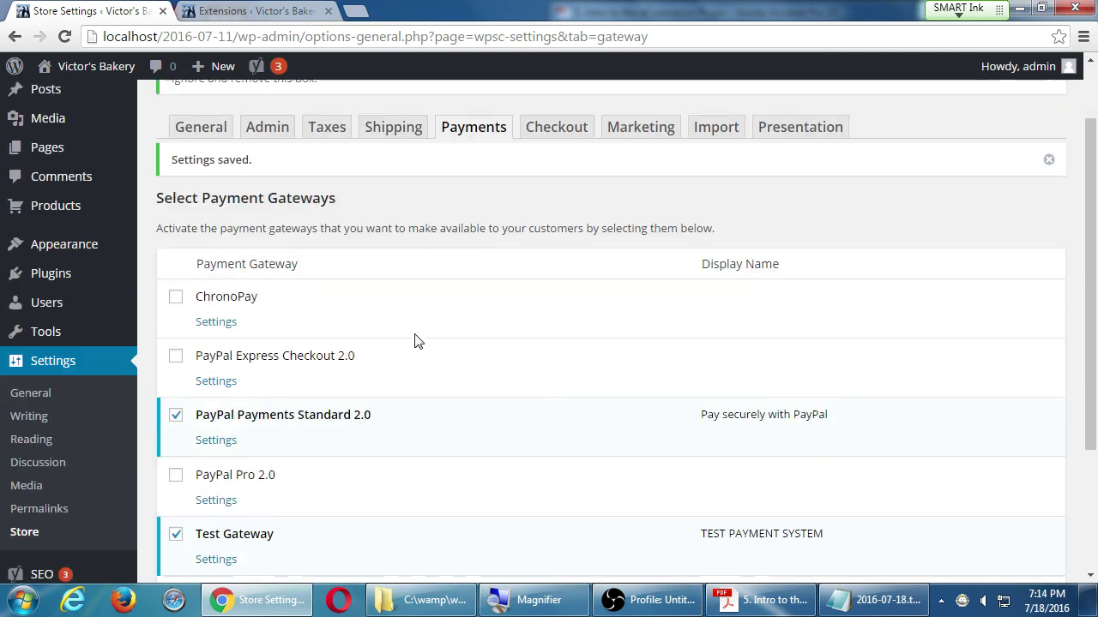
scroll(412, 343, "down", 1)
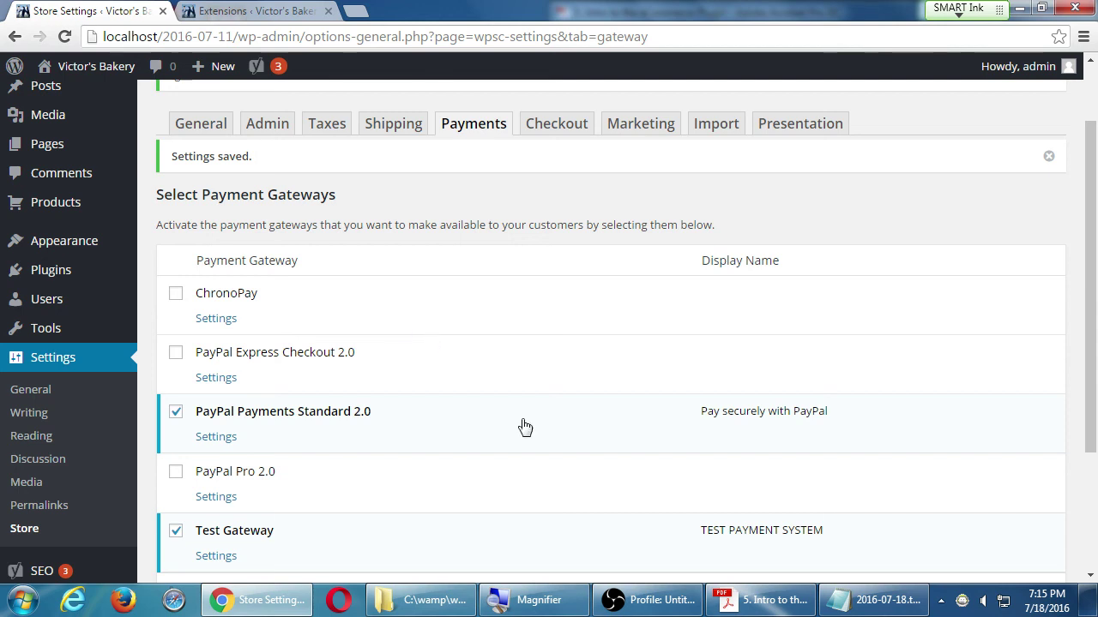
left_click(641, 599)
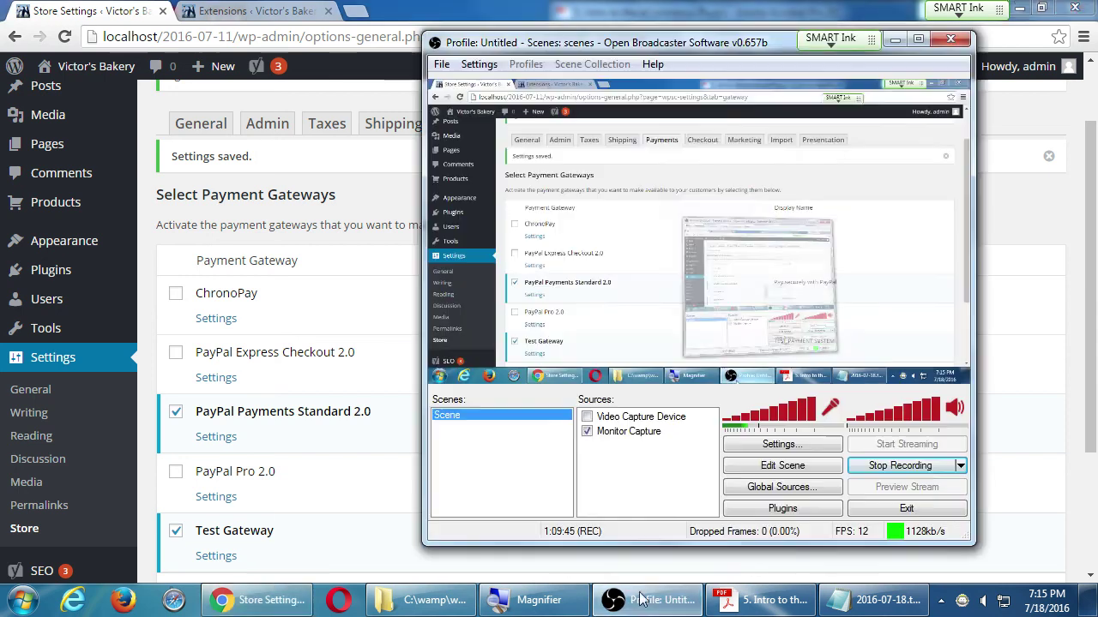